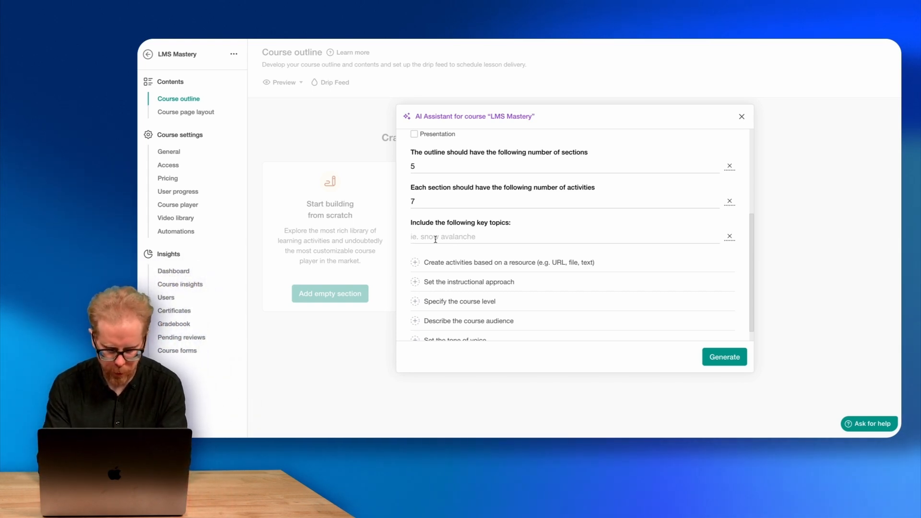
- Enter the key topics Advanced LMS Implementation, LMS Customization, LMS coding, LMS Tips and Tricks, LMS AI and SSO infrastructure
{"action": "type", "text": "Advanced LMS Implementation, LMS Customization, LMS coding,"}
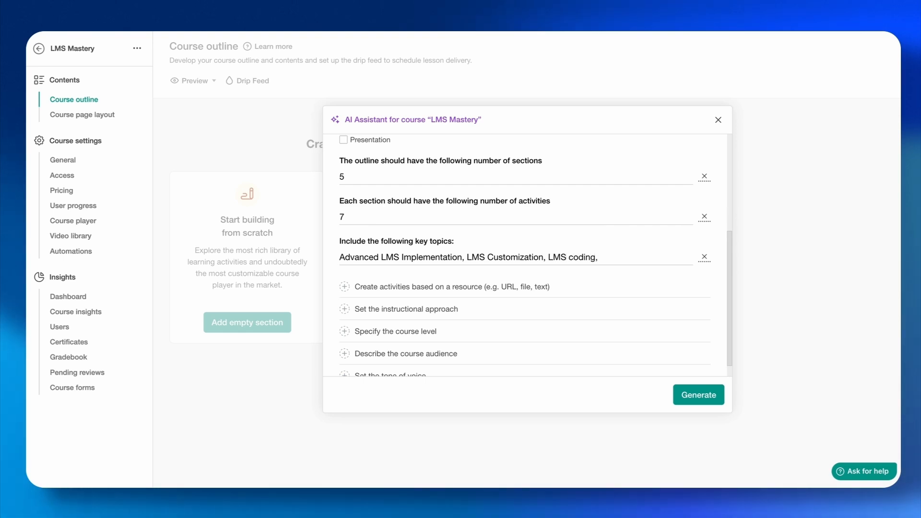
{"action": "scroll", "coordinate": [528, 255], "scroll_direction": "up", "scroll_amount": 3}
{"action": "scroll", "coordinate": [535, 255], "scroll_direction": "down", "scroll_amount": 3}
{"action": "type", "text": "LMS Tips and"}
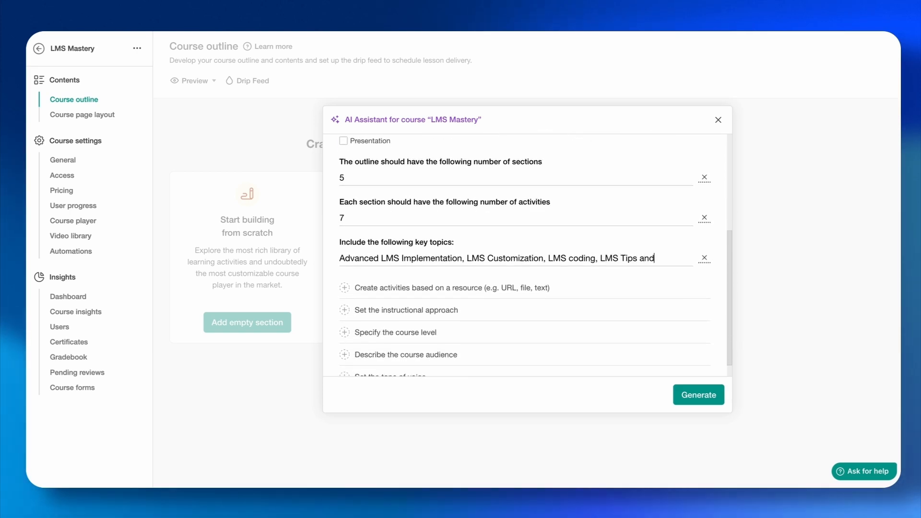
{"action": "type", "text": " Tricks, LMS AI and SSO infr"}
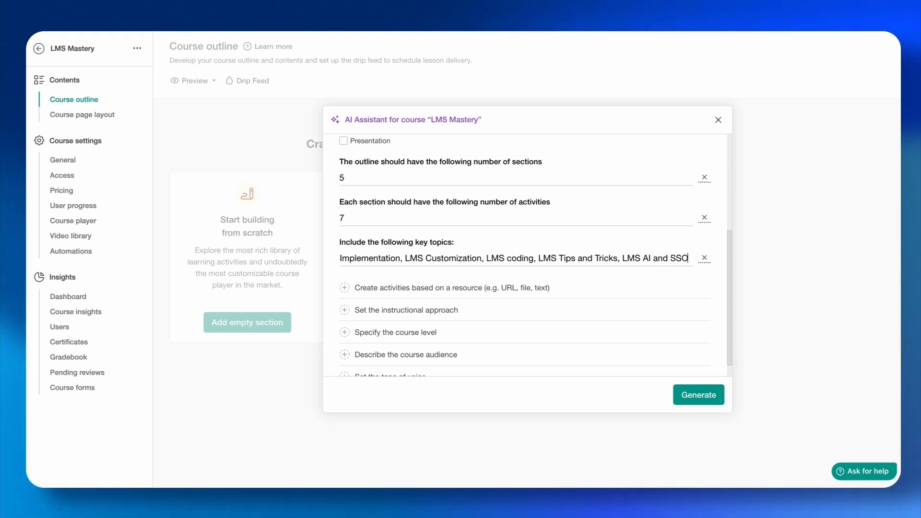
{"action": "type", "text": "astructure"}
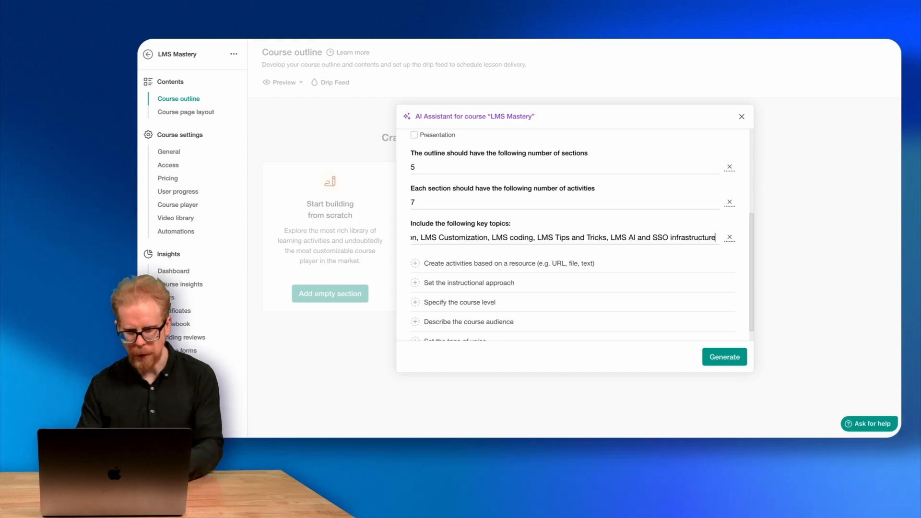
{"action": "left_click_drag", "start_coordinate": [527, 237], "coordinate": [360, 242]}
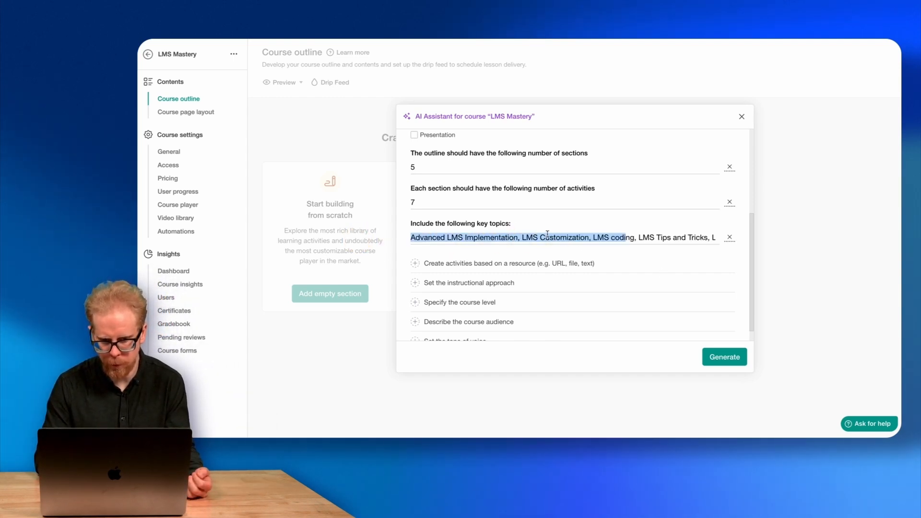
{"action": "left_click", "coordinate": [492, 238]}
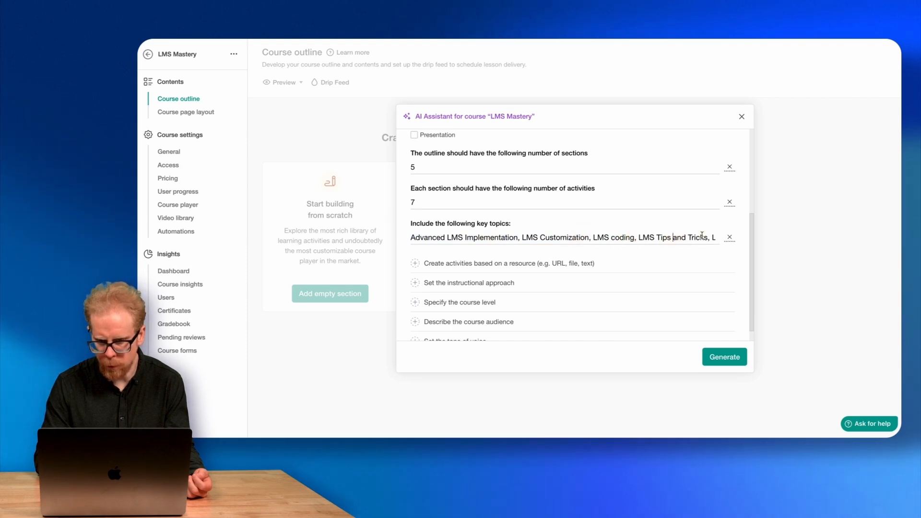
{"action": "left_click_drag", "start_coordinate": [702, 237], "coordinate": [746, 238]}
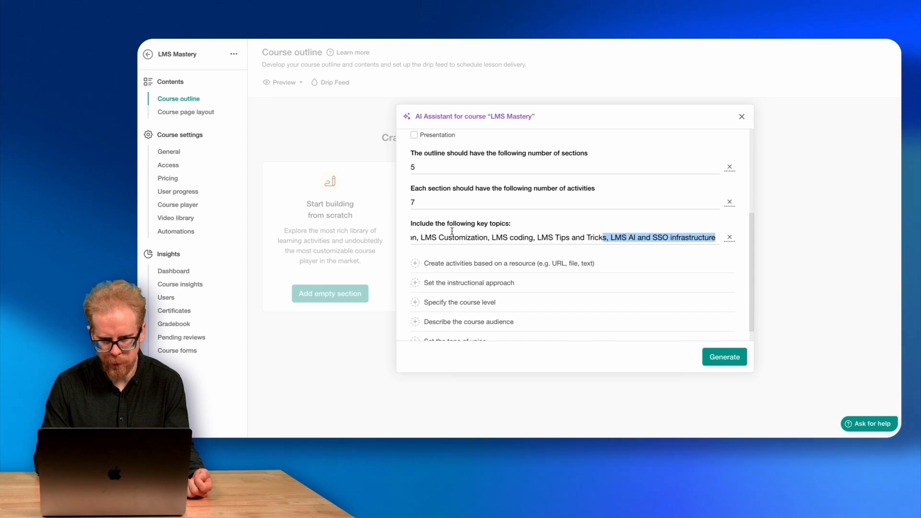
- Set the number of sections in the outline to 6
{"action": "left_click", "coordinate": [413, 168]}
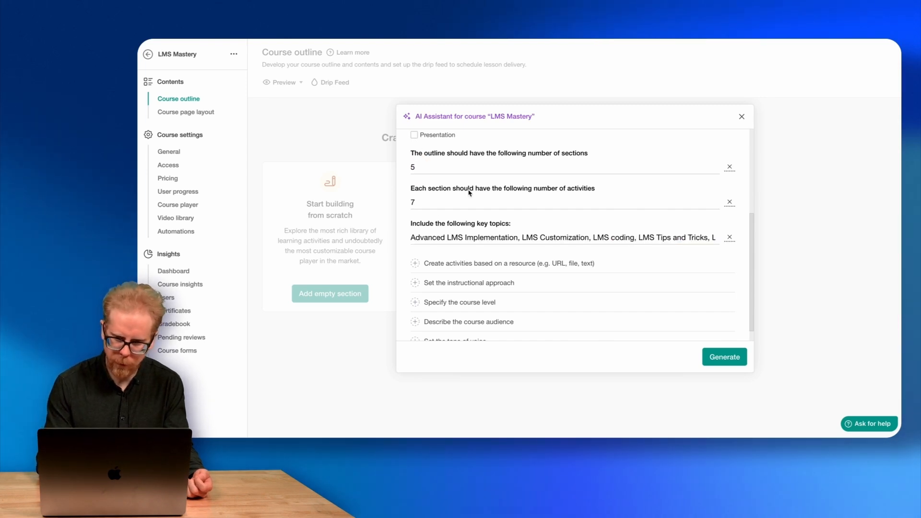
{"action": "key", "text": "BackSpace"}
{"action": "type", "text": "6"}
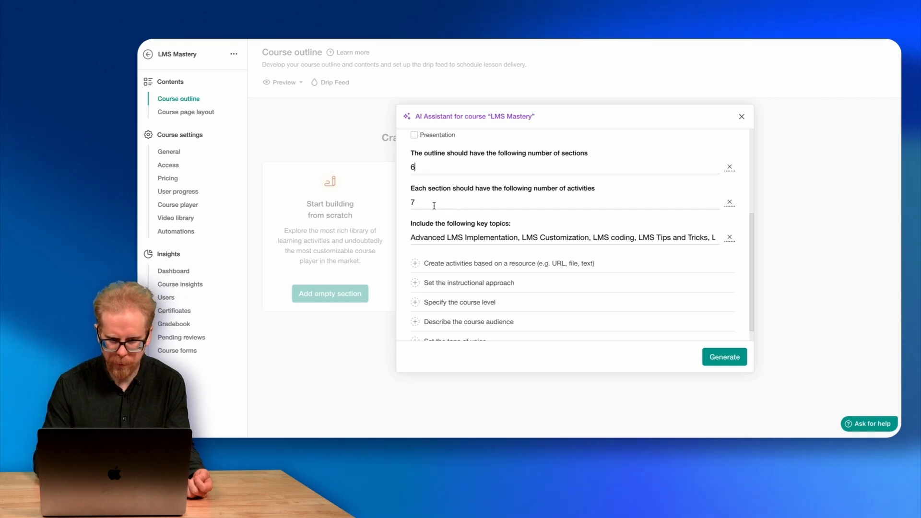
{"action": "left_click", "coordinate": [595, 237]}
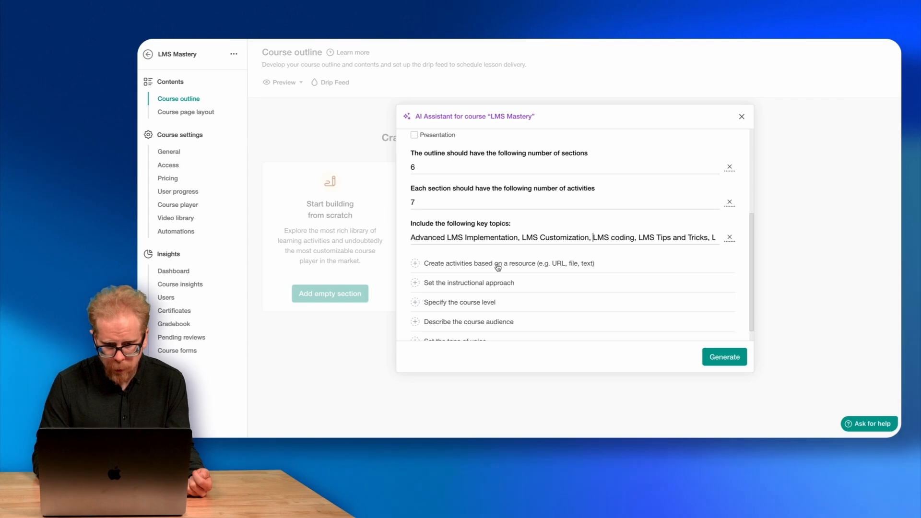
- Add the setting that bases the learning activities on a resource
{"action": "scroll", "coordinate": [498, 267], "scroll_direction": "down", "scroll_amount": 1}
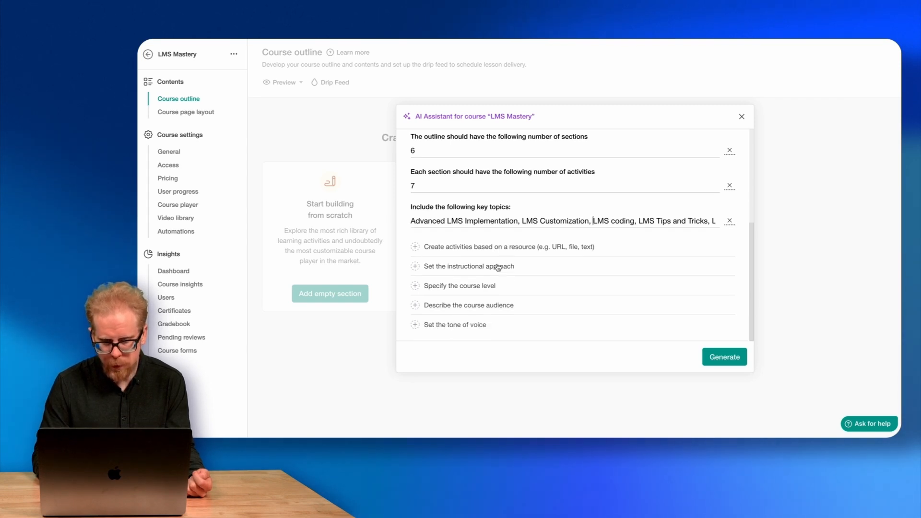
{"action": "left_click", "coordinate": [416, 248]}
{"action": "scroll", "coordinate": [527, 278], "scroll_direction": "down", "scroll_amount": 2}
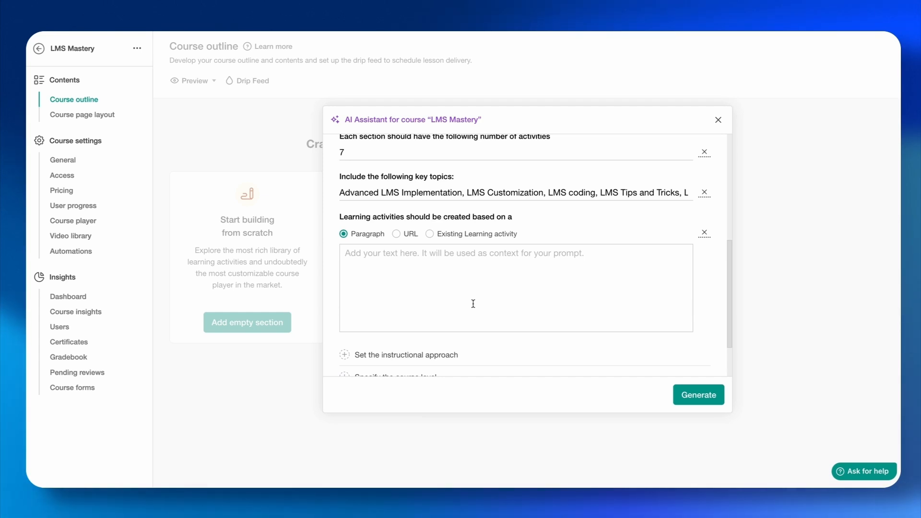
{"action": "scroll", "coordinate": [473, 304], "scroll_direction": "down", "scroll_amount": 3}
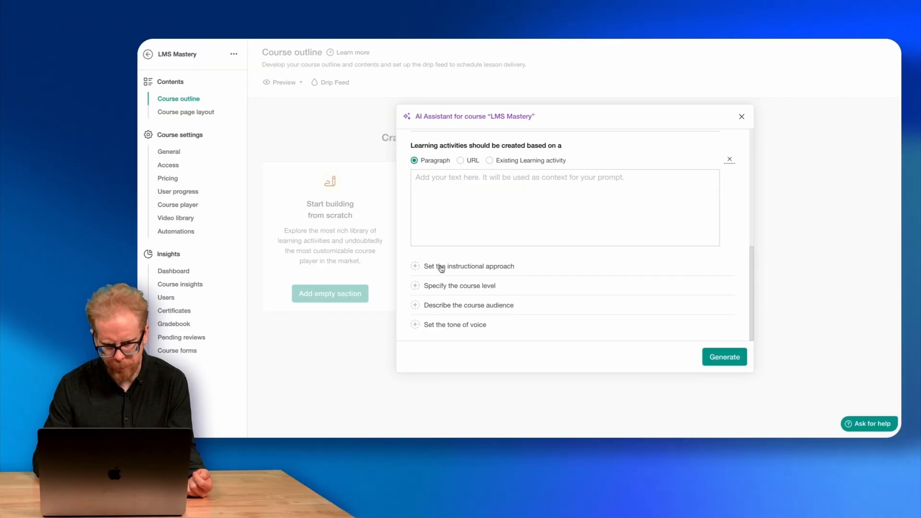
- Add an instructional approach to the outline prompt and set it to Problem-based Learning
{"action": "left_click", "coordinate": [441, 266]}
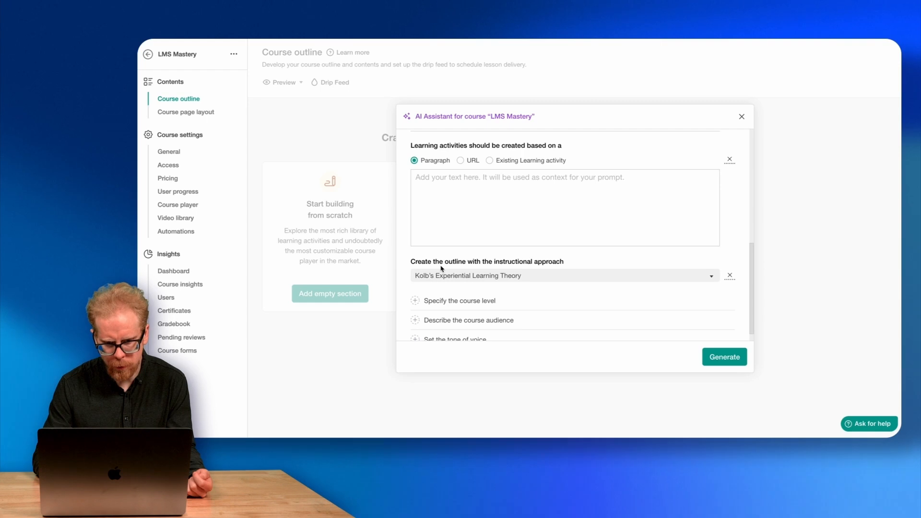
{"action": "scroll", "coordinate": [477, 278], "scroll_direction": "down", "scroll_amount": 1}
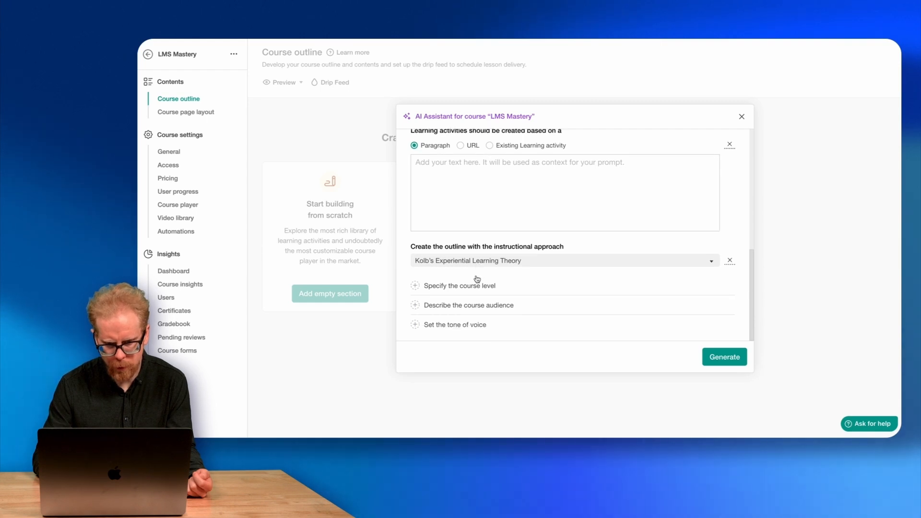
{"action": "left_click", "coordinate": [710, 261]}
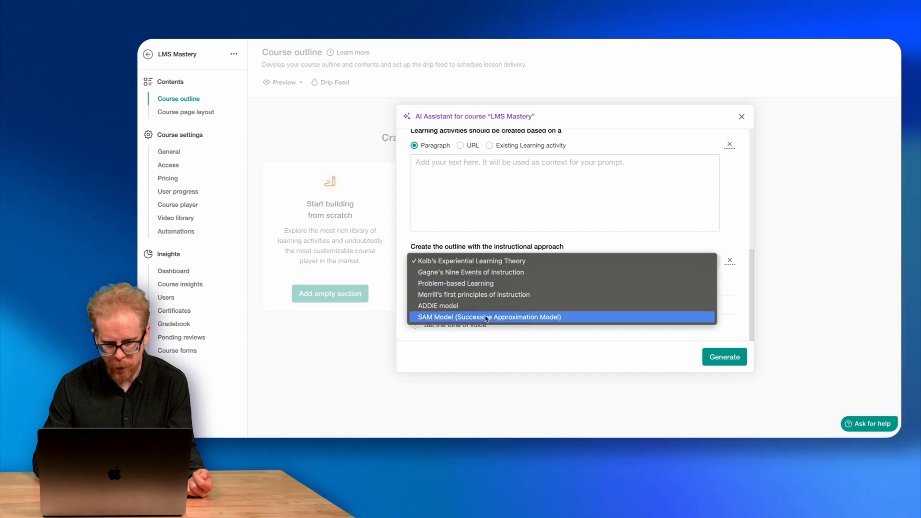
{"action": "left_click", "coordinate": [463, 288]}
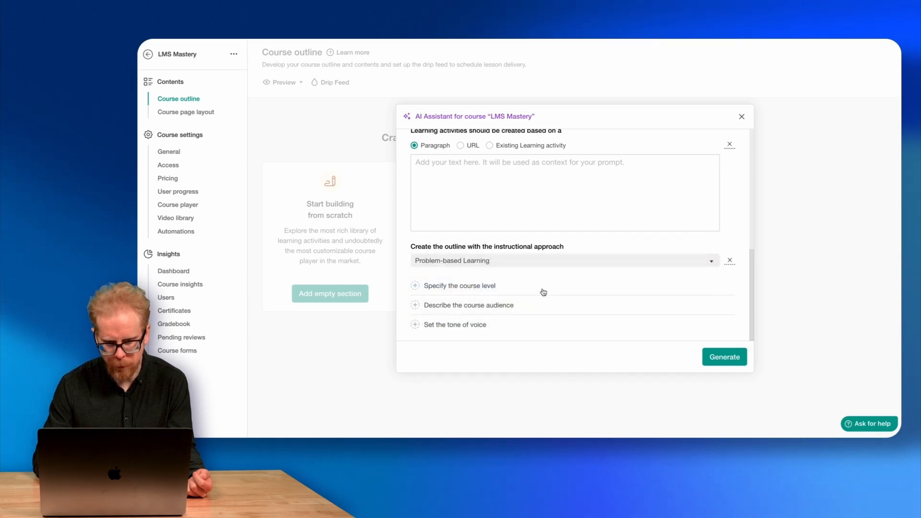
- Add a course level to the outline prompt and set it to Advanced
{"action": "left_click", "coordinate": [415, 287]}
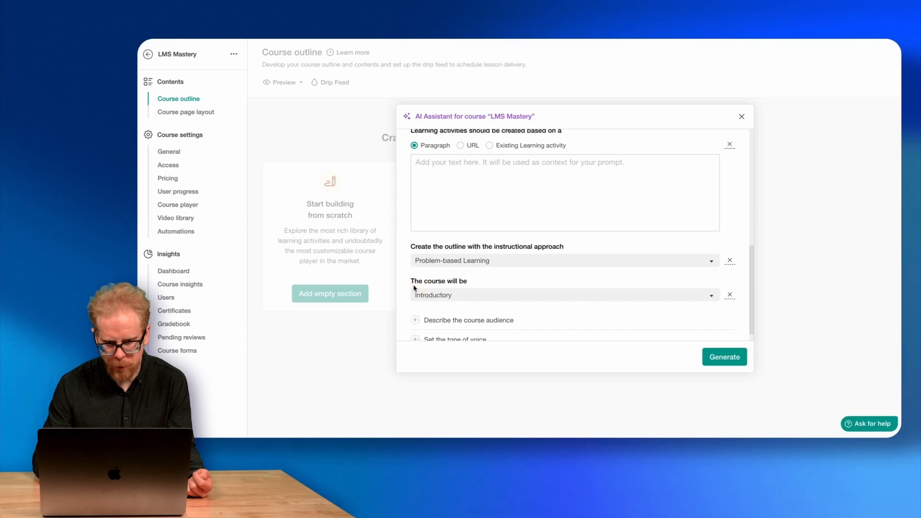
{"action": "left_click", "coordinate": [443, 296]}
{"action": "left_click", "coordinate": [443, 336]}
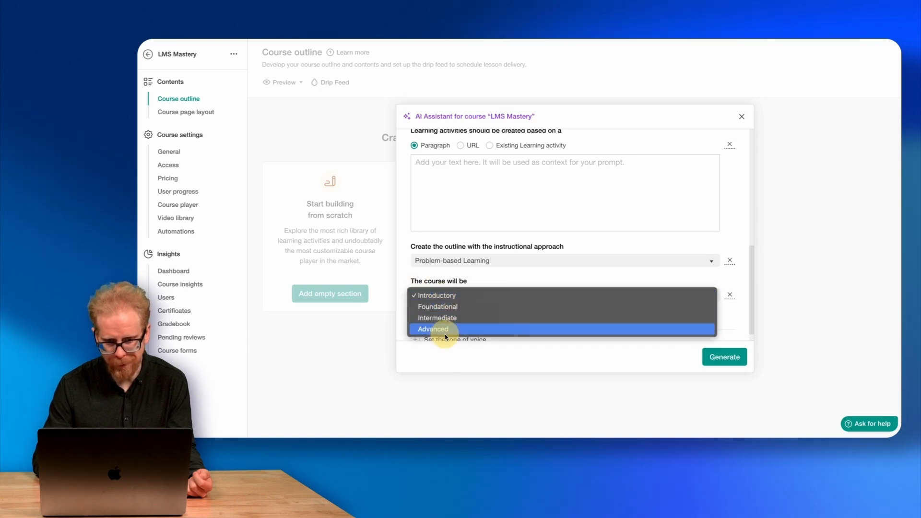
- Add a course audience description reading "LMS Administrators and computer engineers"
{"action": "scroll", "coordinate": [503, 270], "scroll_direction": "down", "scroll_amount": 1}
{"action": "left_click", "coordinate": [474, 311]}
{"action": "scroll", "coordinate": [473, 309], "scroll_direction": "down", "scroll_amount": 1}
{"action": "left_click", "coordinate": [470, 302]}
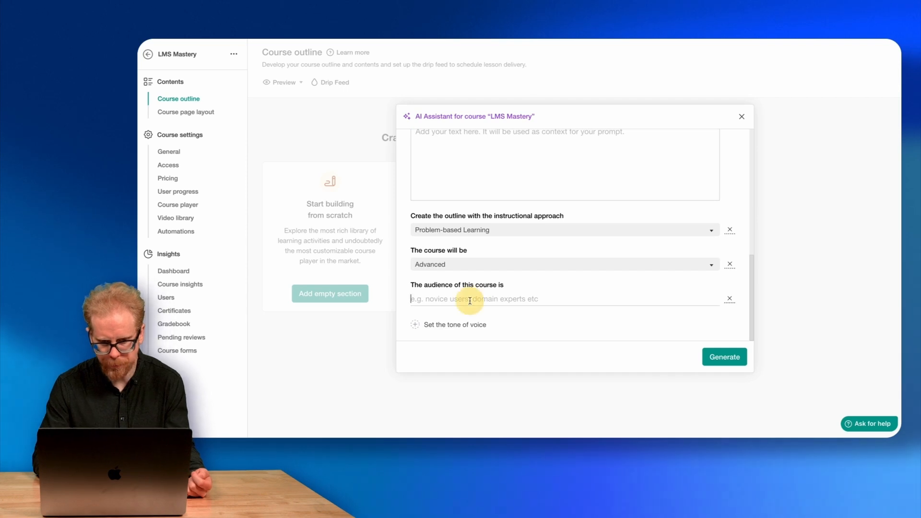
{"action": "type", "text": "LMS"}
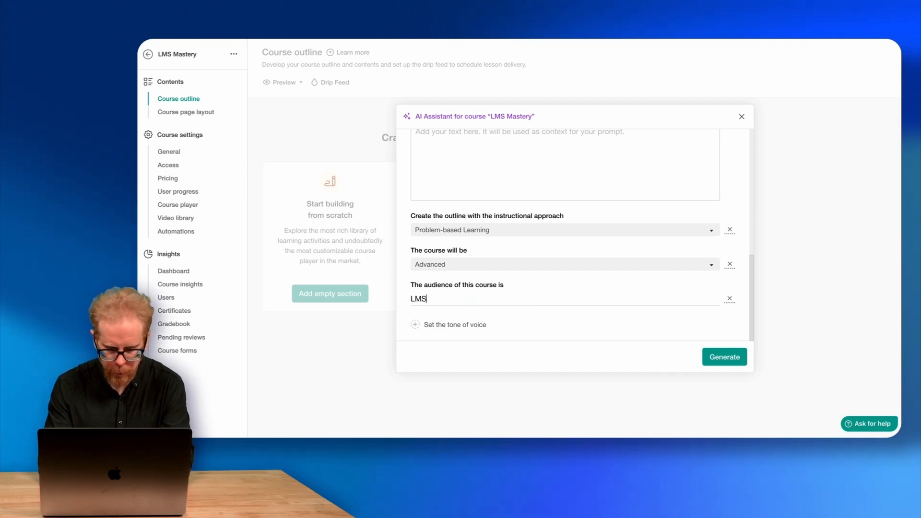
{"action": "type", "text": " Administrators and computer engineers"}
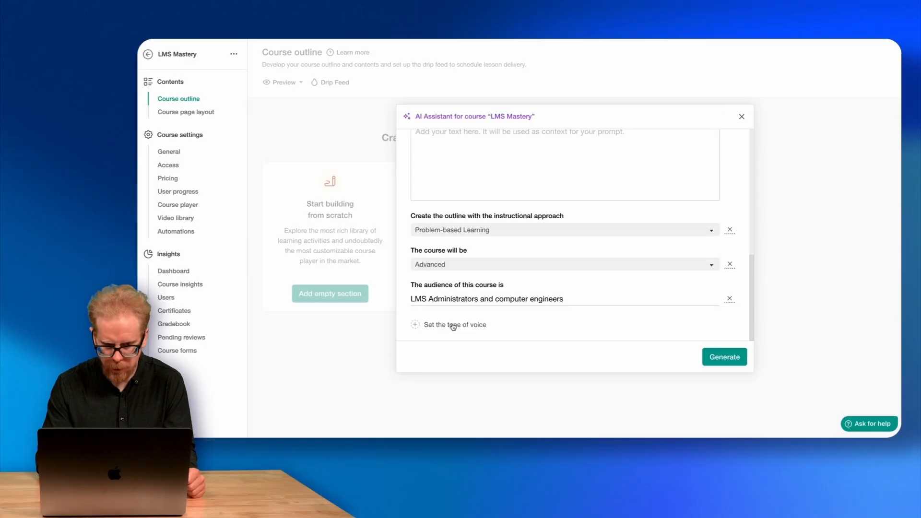
- Add a tone of voice to the outline prompt and set it to Empowering
{"action": "left_click", "coordinate": [384, 358]}
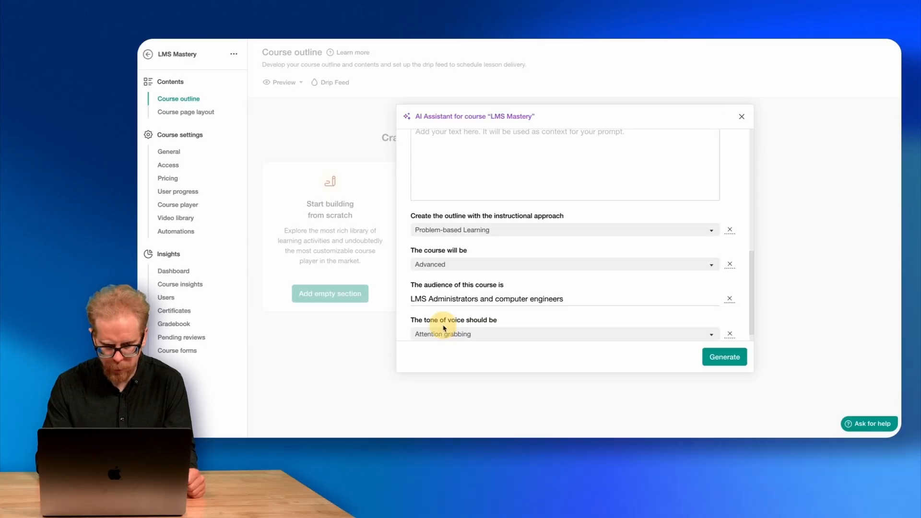
{"action": "scroll", "coordinate": [483, 303], "scroll_direction": "down", "scroll_amount": 1}
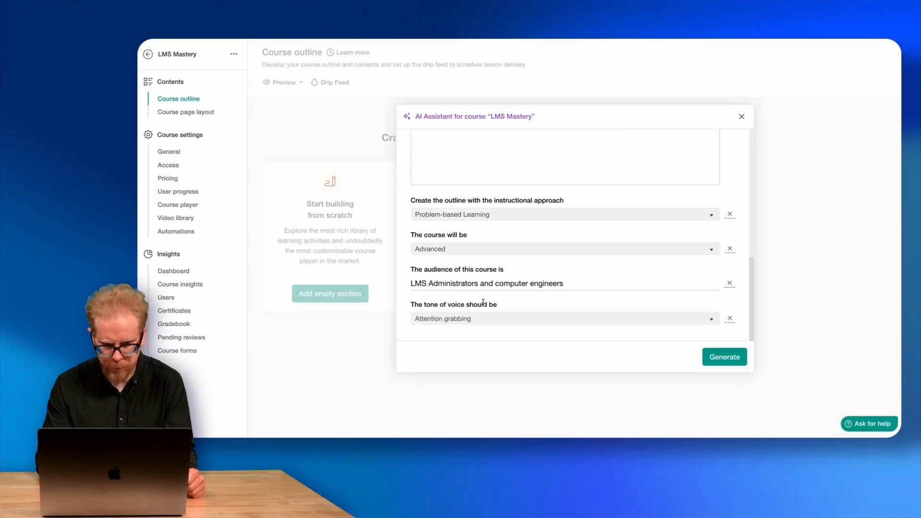
{"action": "left_click", "coordinate": [712, 323]}
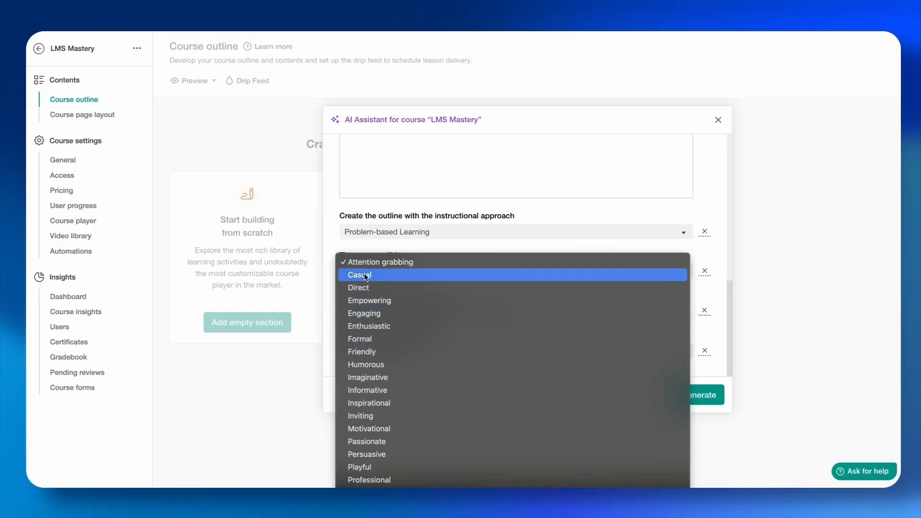
{"action": "left_click", "coordinate": [365, 301]}
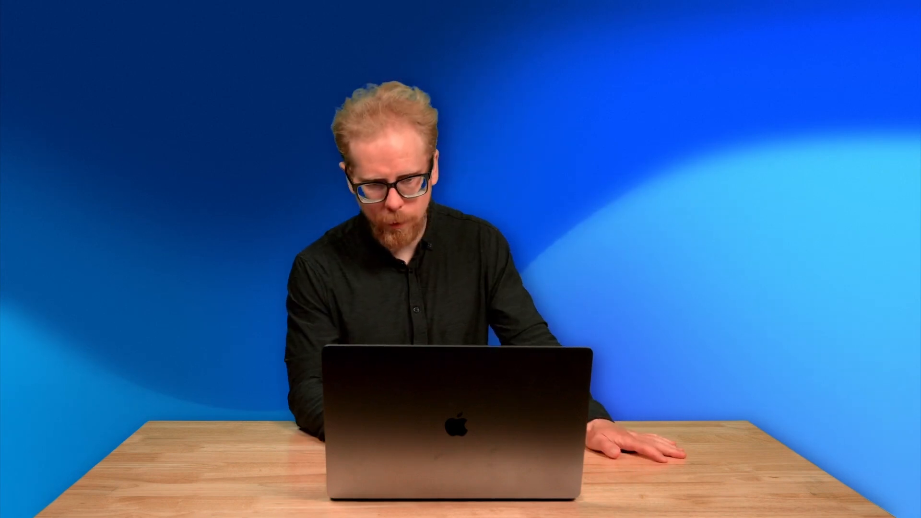
- Remove the empty resource setting for the learning activities and generate the course outline
{"action": "left_click", "coordinate": [728, 358]}
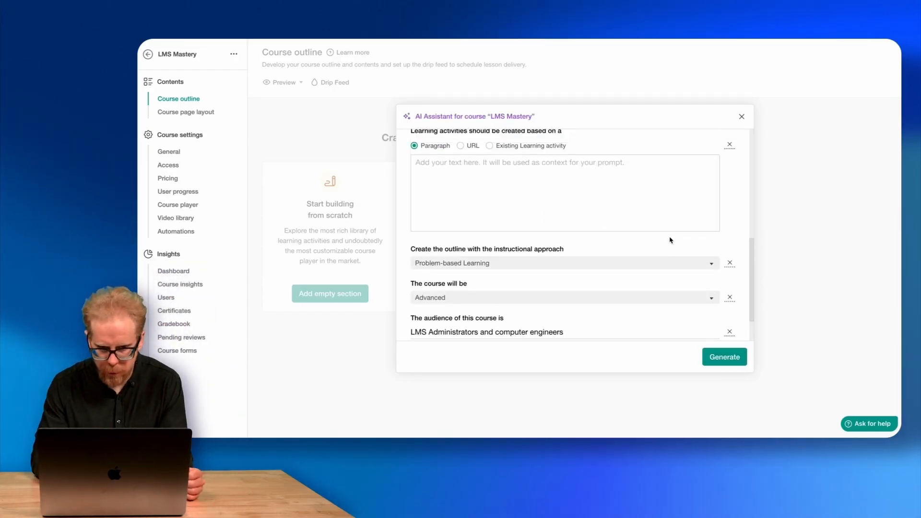
{"action": "scroll", "coordinate": [671, 240], "scroll_direction": "up", "scroll_amount": 4}
{"action": "scroll", "coordinate": [671, 241], "scroll_direction": "up", "scroll_amount": 3}
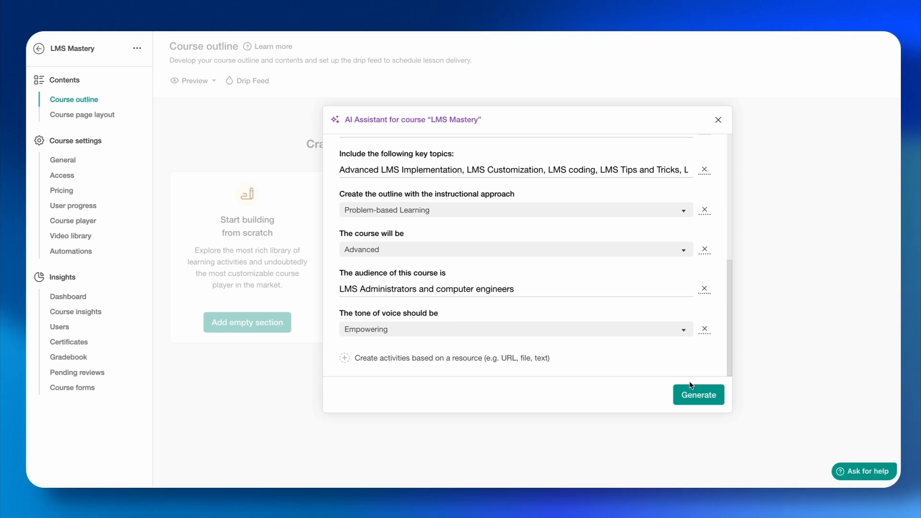
{"action": "left_click", "coordinate": [698, 396]}
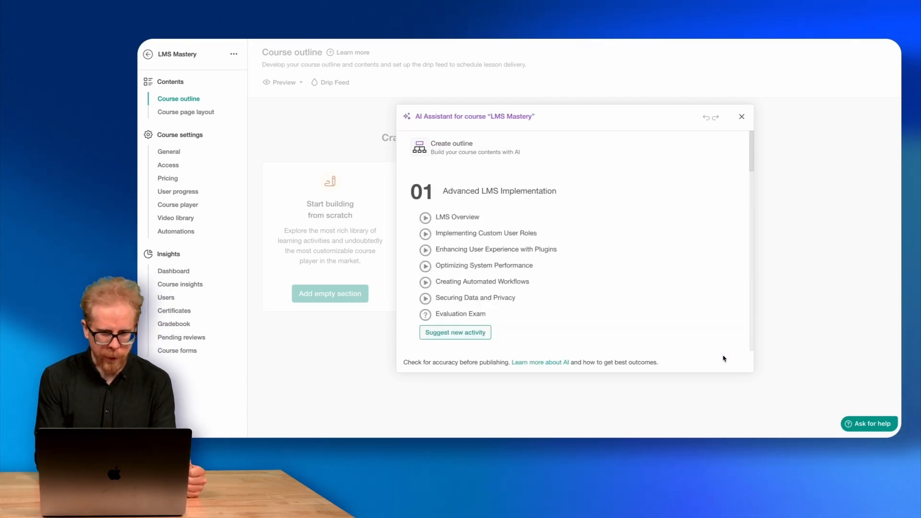
- Review the generated outline's sections and activities, from Advanced LMS Implementation through SSO Infrastructure
{"action": "scroll", "coordinate": [573, 212], "scroll_direction": "down", "scroll_amount": 20}
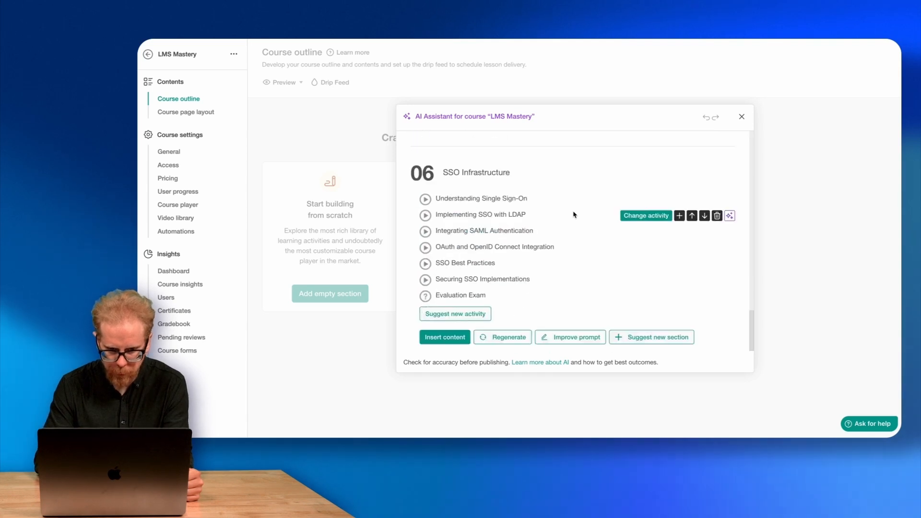
{"action": "scroll", "coordinate": [574, 215], "scroll_direction": "up", "scroll_amount": 20}
{"action": "mouse_move", "coordinate": [509, 203]}
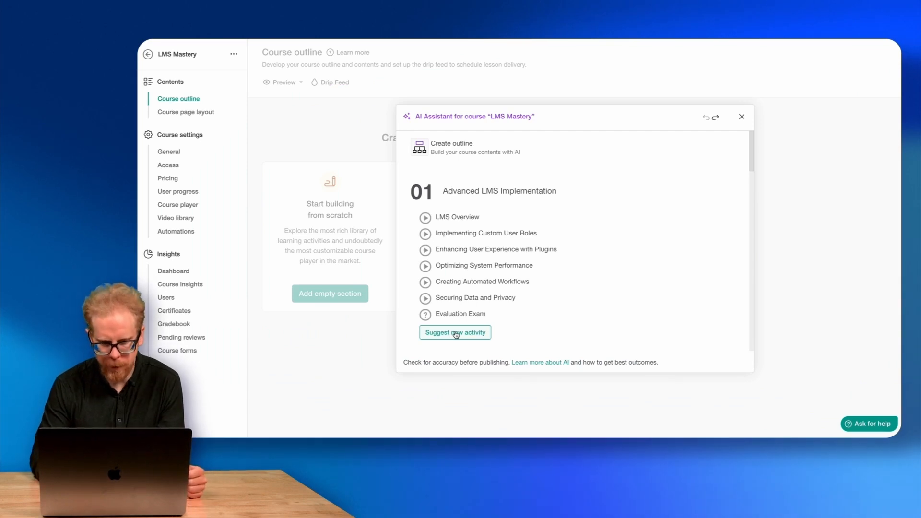
{"action": "scroll", "coordinate": [456, 334], "scroll_direction": "down", "scroll_amount": 5}
{"action": "scroll", "coordinate": [455, 331], "scroll_direction": "down", "scroll_amount": 1}
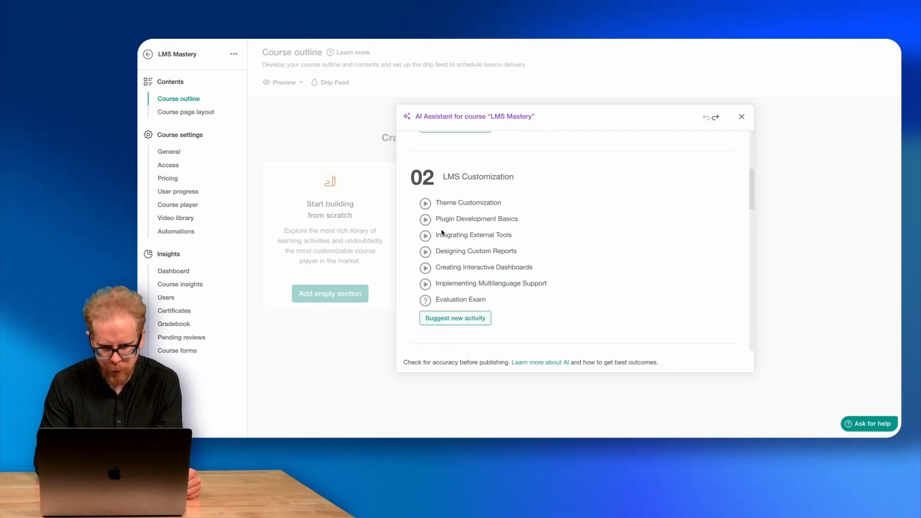
{"action": "scroll", "coordinate": [470, 250], "scroll_direction": "down", "scroll_amount": 4}
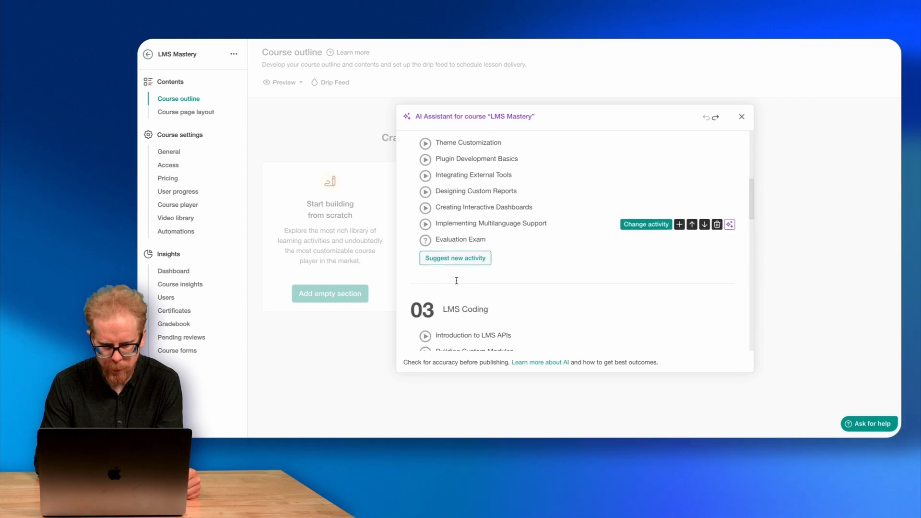
{"action": "scroll", "coordinate": [479, 235], "scroll_direction": "down", "scroll_amount": 3}
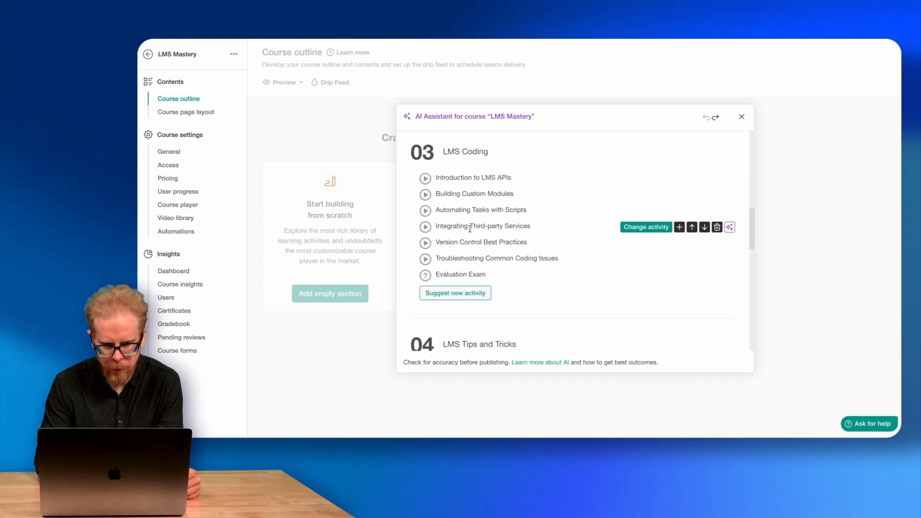
{"action": "scroll", "coordinate": [464, 258], "scroll_direction": "down", "scroll_amount": 3}
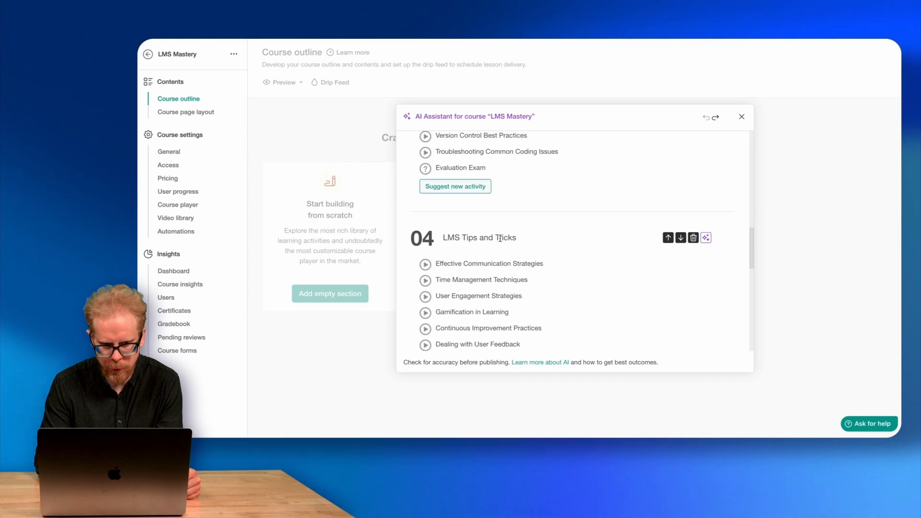
{"action": "scroll", "coordinate": [500, 238], "scroll_direction": "down", "scroll_amount": 5}
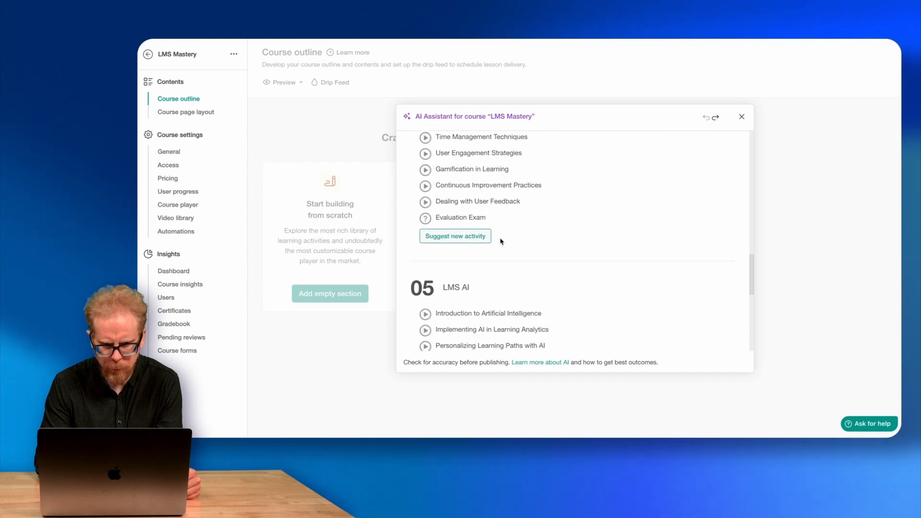
{"action": "scroll", "coordinate": [500, 239], "scroll_direction": "down", "scroll_amount": 3}
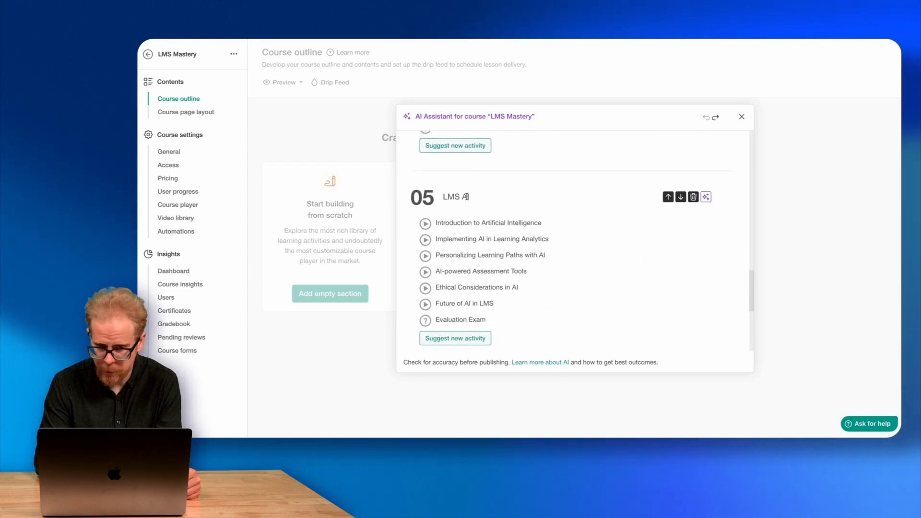
{"action": "scroll", "coordinate": [465, 197], "scroll_direction": "down", "scroll_amount": 5}
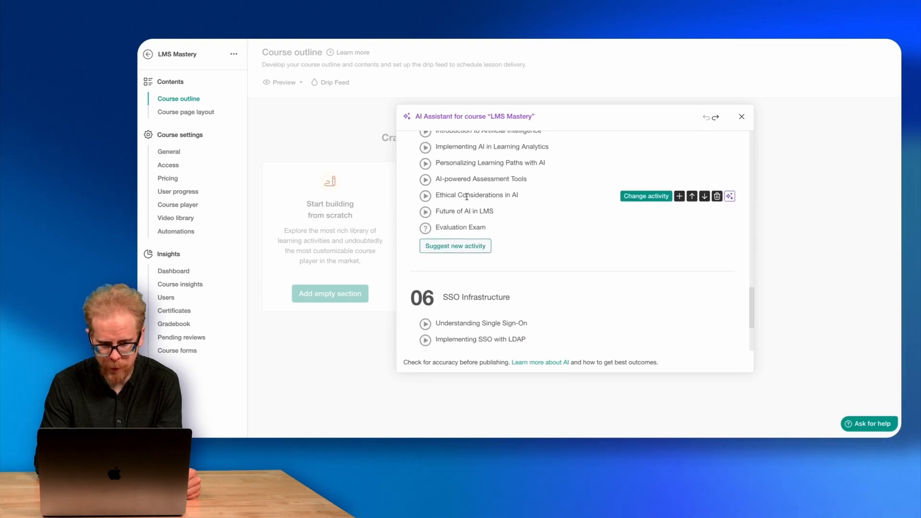
{"action": "scroll", "coordinate": [467, 197], "scroll_direction": "down", "scroll_amount": 1}
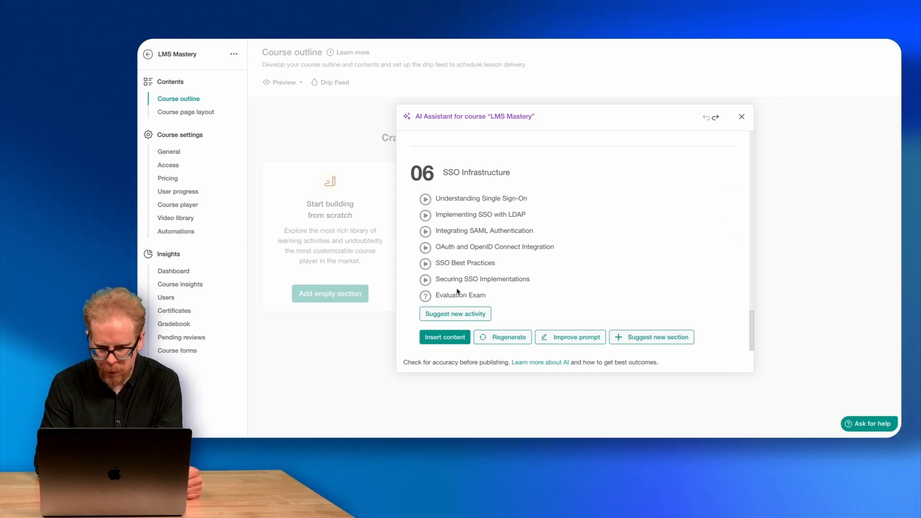
- Insert the generated outline into the LMS Mastery course and look through the inserted sections
{"action": "left_click", "coordinate": [444, 338]}
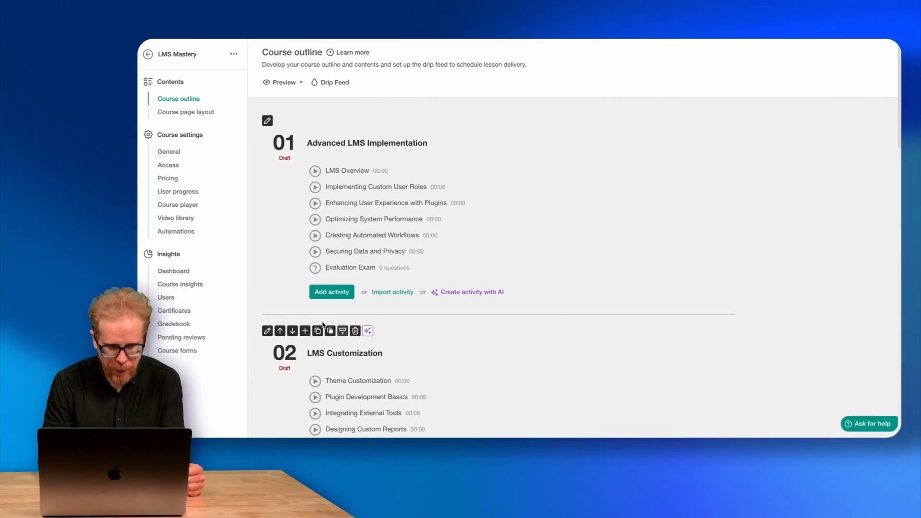
{"action": "scroll", "coordinate": [398, 220], "scroll_direction": "down", "scroll_amount": 15}
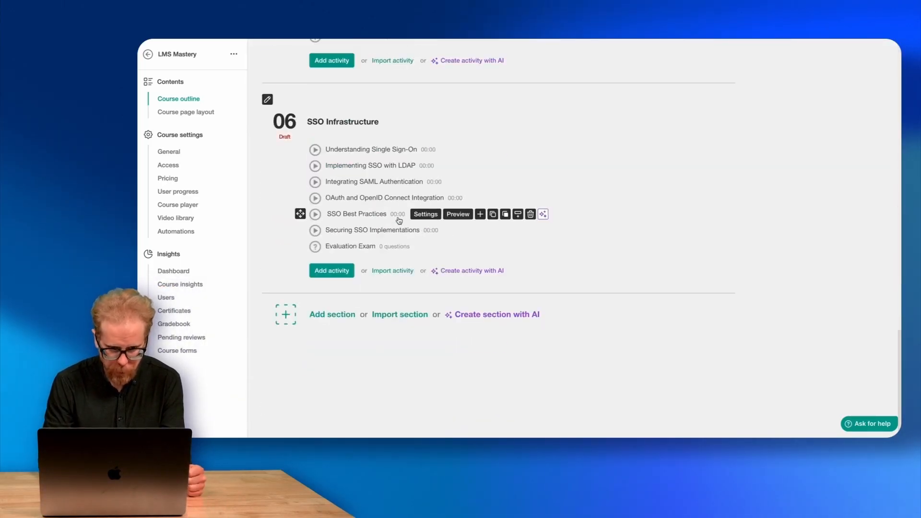
{"action": "scroll", "coordinate": [398, 220], "scroll_direction": "up", "scroll_amount": 10}
{"action": "scroll", "coordinate": [398, 220], "scroll_direction": "up", "scroll_amount": 8}
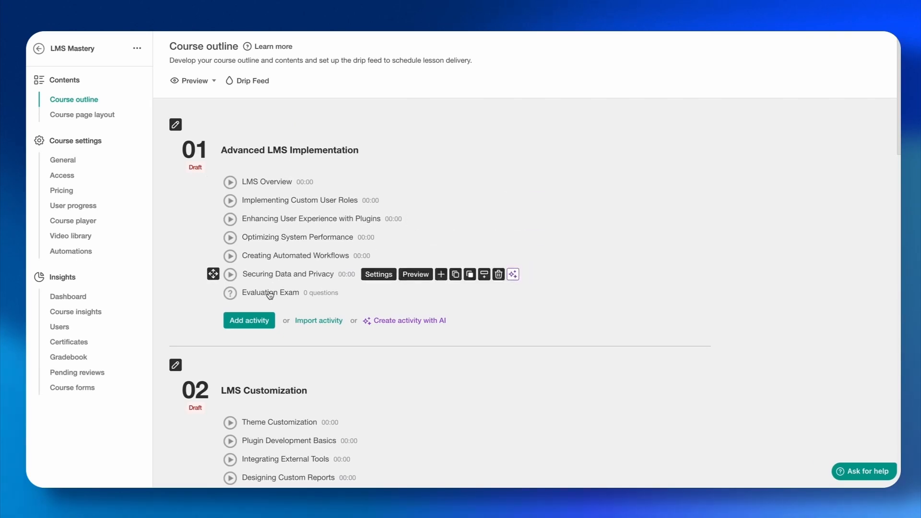
{"action": "scroll", "coordinate": [281, 296], "scroll_direction": "down", "scroll_amount": 5}
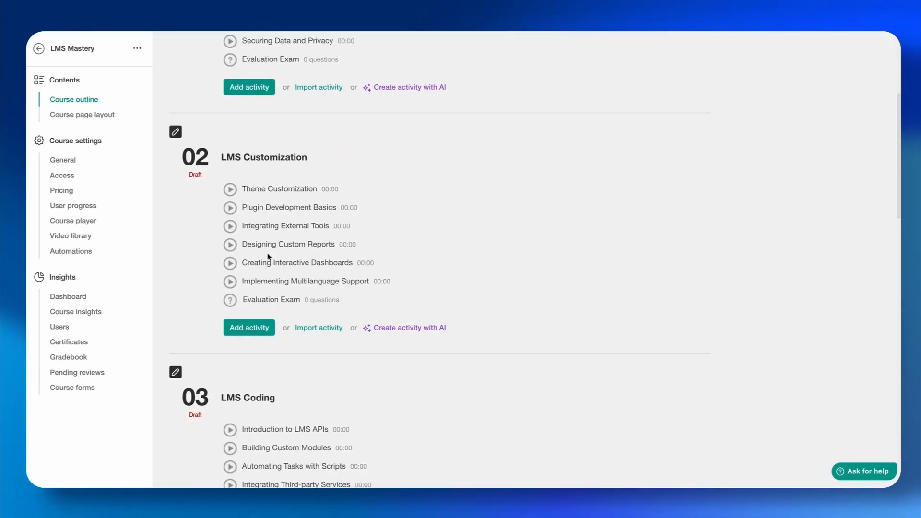
{"action": "scroll", "coordinate": [275, 226], "scroll_direction": "down", "scroll_amount": 4}
{"action": "scroll", "coordinate": [349, 273], "scroll_direction": "down", "scroll_amount": 12}
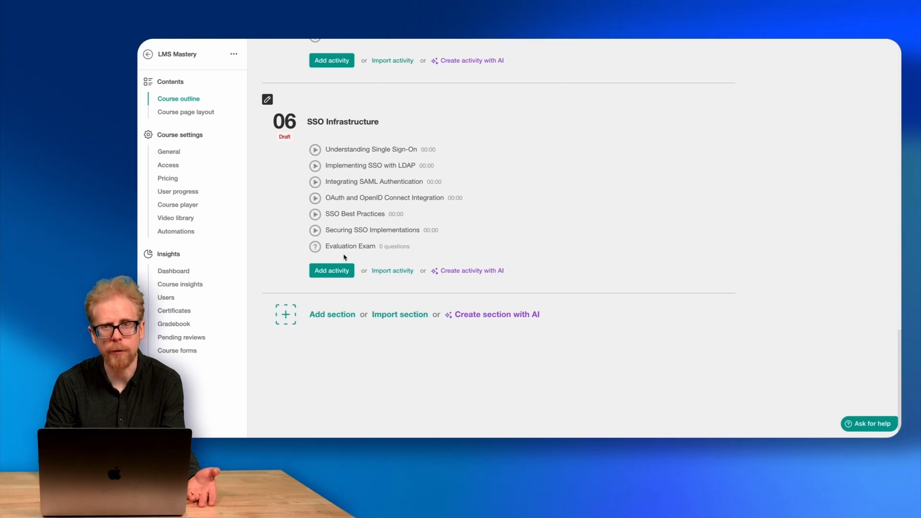
- Generate additional PDF learning activities with AI for the Advanced LMS Implementation section
{"action": "scroll", "coordinate": [344, 257], "scroll_direction": "up", "scroll_amount": 20}
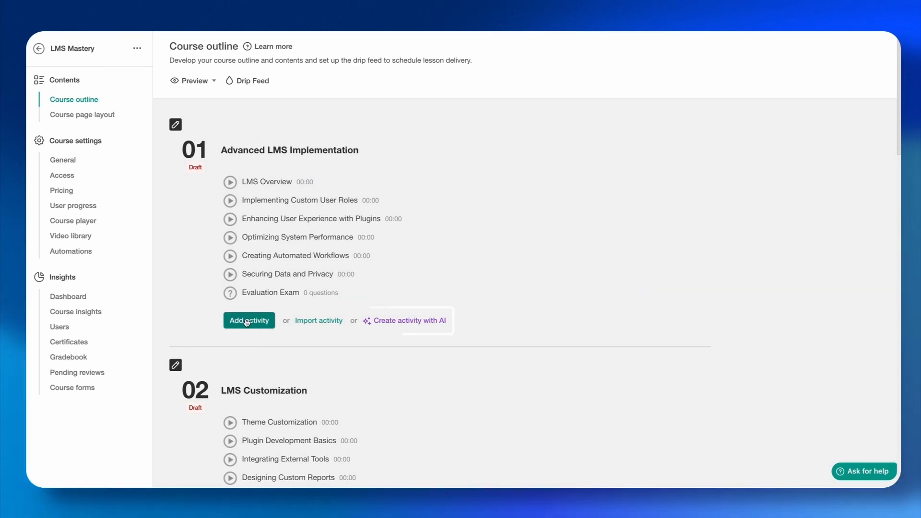
{"action": "left_click", "coordinate": [403, 322]}
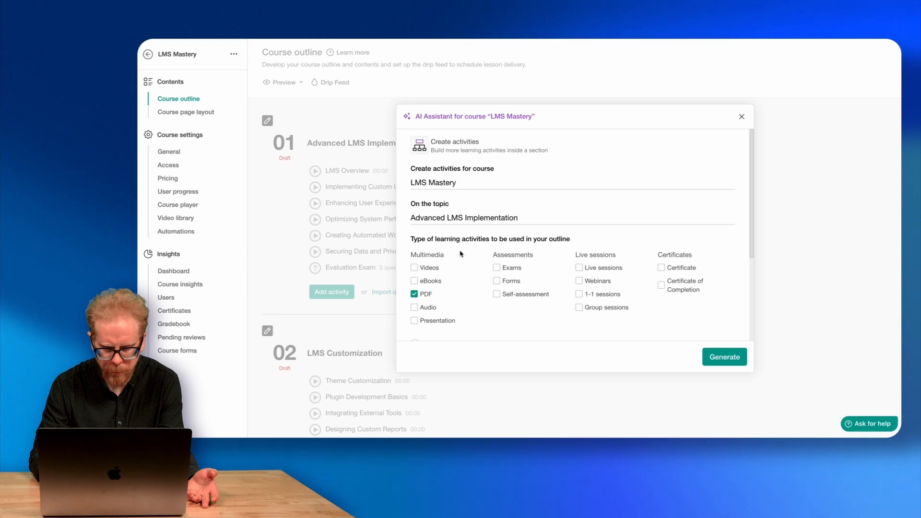
{"action": "scroll", "coordinate": [461, 254], "scroll_direction": "down", "scroll_amount": 3}
{"action": "scroll", "coordinate": [459, 220], "scroll_direction": "up", "scroll_amount": 3}
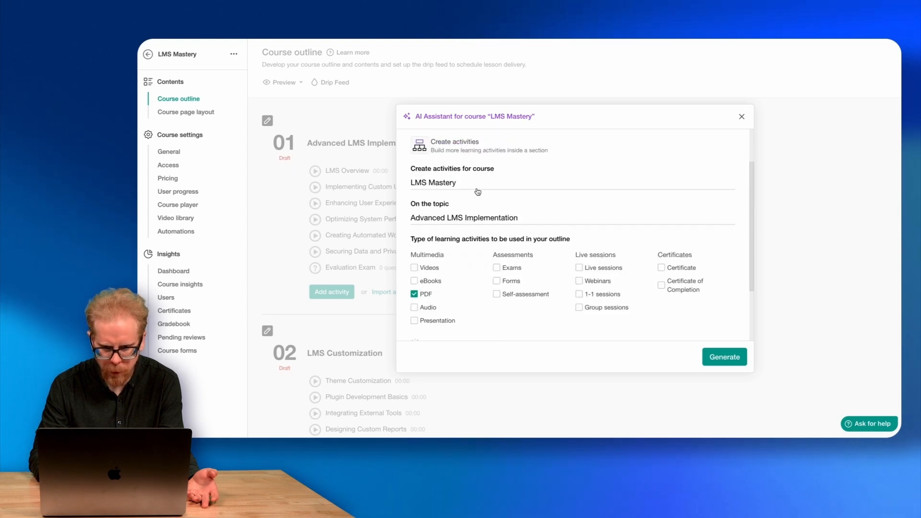
{"action": "left_click", "coordinate": [721, 358]}
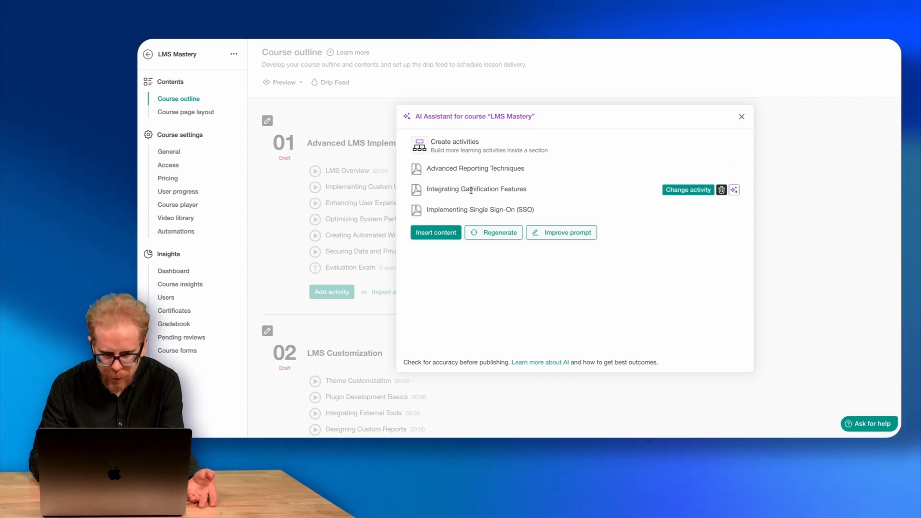
- Regenerate the suggested PDF activities and insert the new set into the Advanced LMS Implementation section
{"action": "left_click", "coordinate": [496, 234]}
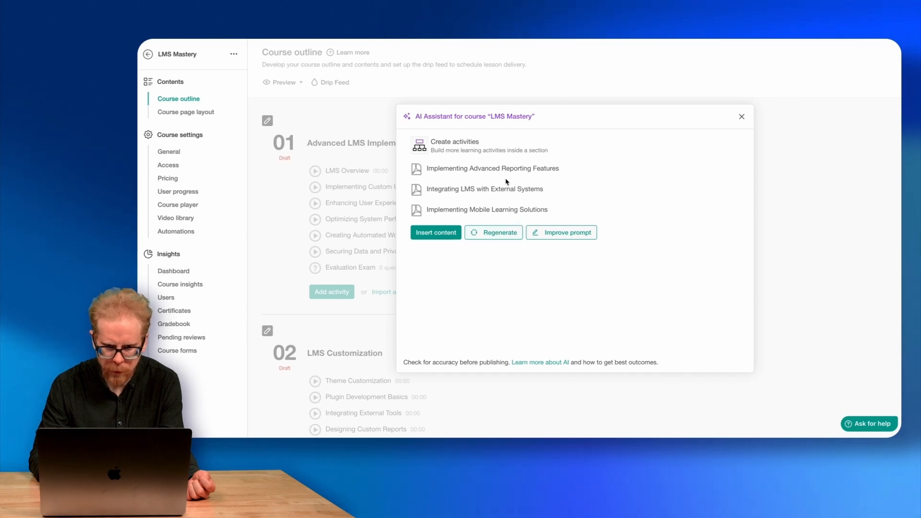
{"action": "mouse_move", "coordinate": [439, 161]}
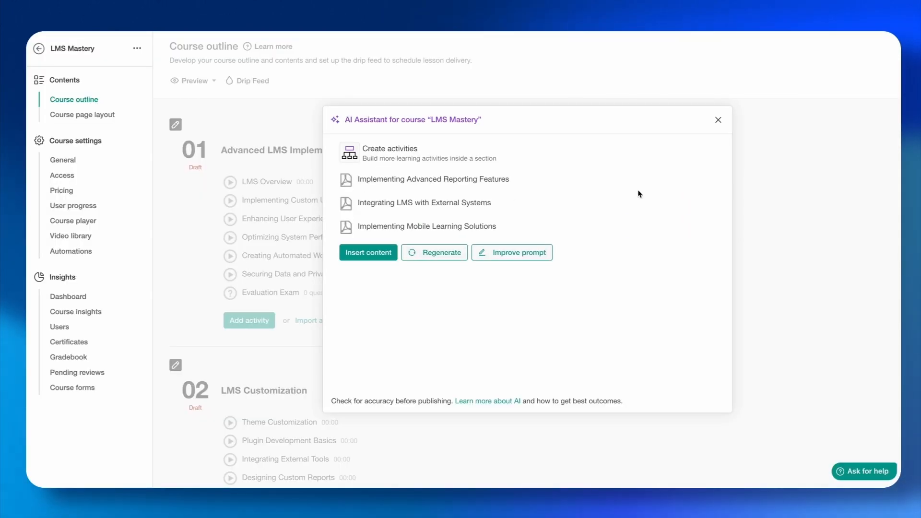
{"action": "left_click", "coordinate": [368, 253]}
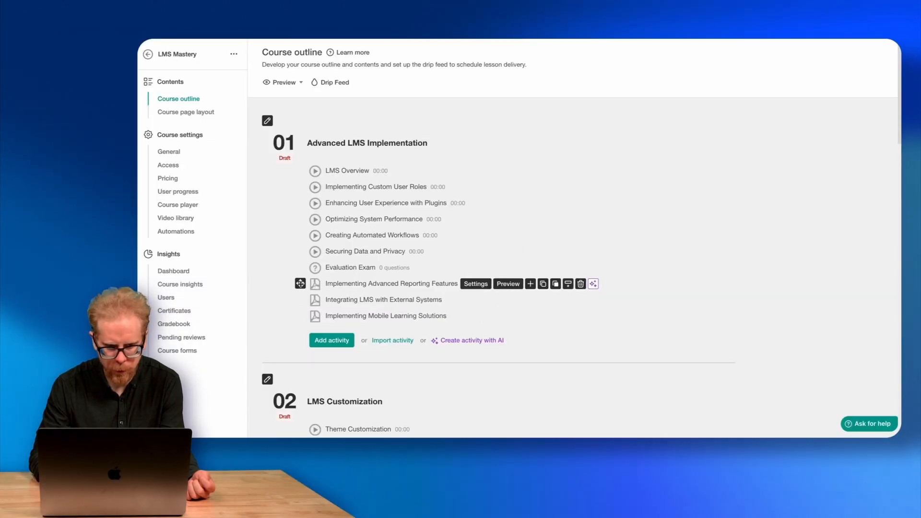
- Move the Implementing Advanced Reporting Features PDF above the Evaluation Exam and save its title as is
{"action": "left_click_drag", "start_coordinate": [300, 284], "coordinate": [315, 267]}
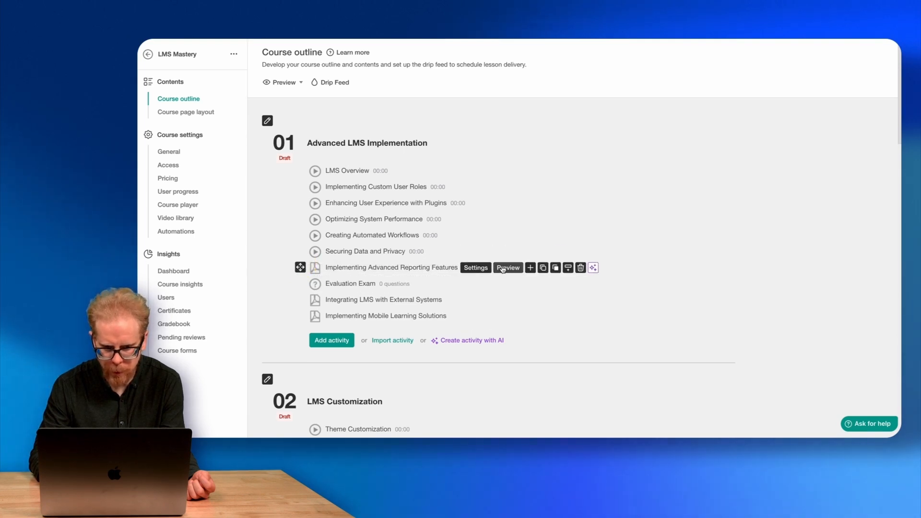
{"action": "left_click", "coordinate": [409, 268]}
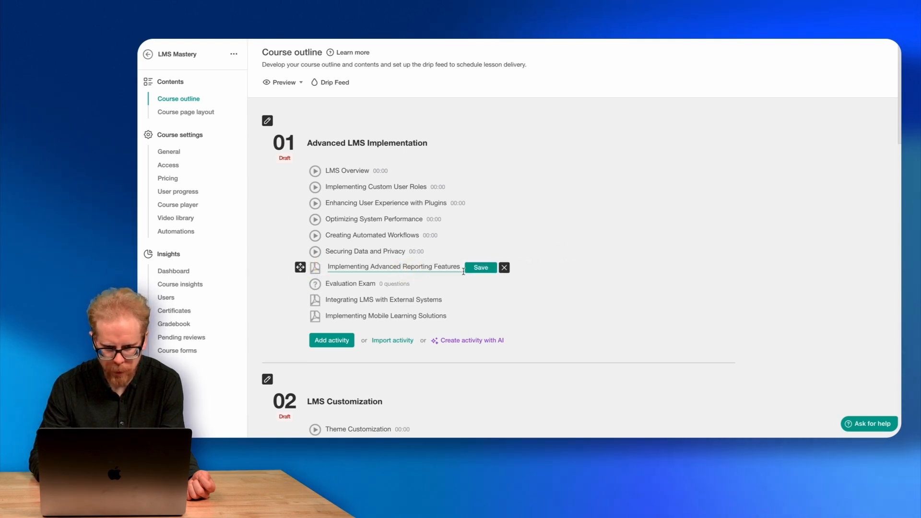
{"action": "left_click", "coordinate": [478, 268]}
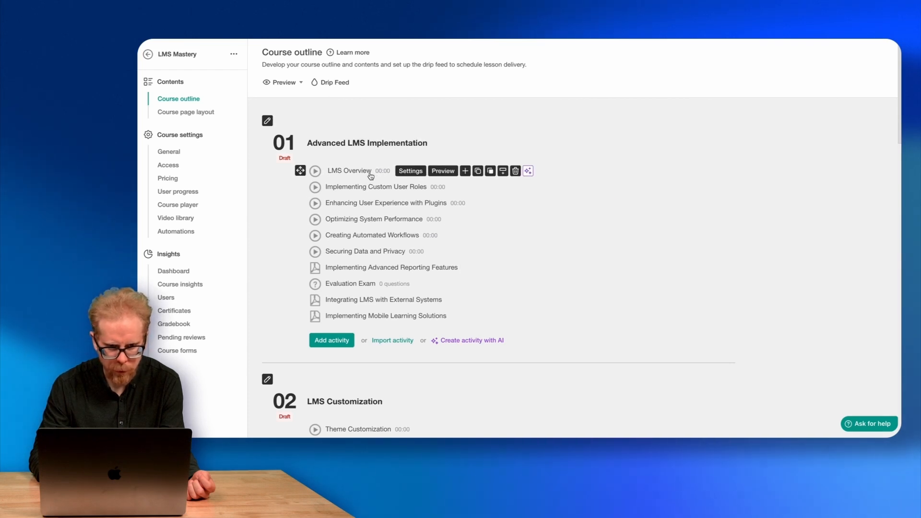
- Preview the LMS Overview activity in the course player and check the first section's Evaluation Exam and PDF activities
{"action": "left_click", "coordinate": [445, 171]}
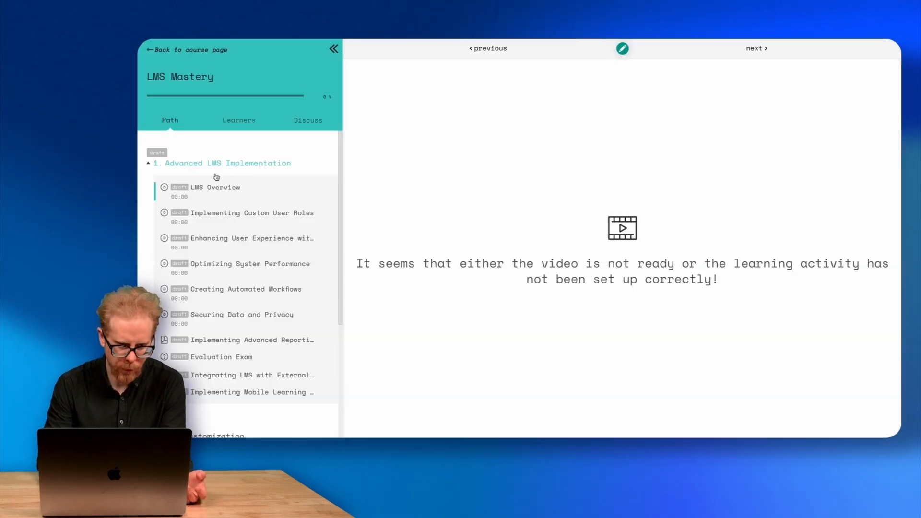
{"action": "scroll", "coordinate": [222, 180], "scroll_direction": "down", "scroll_amount": 3}
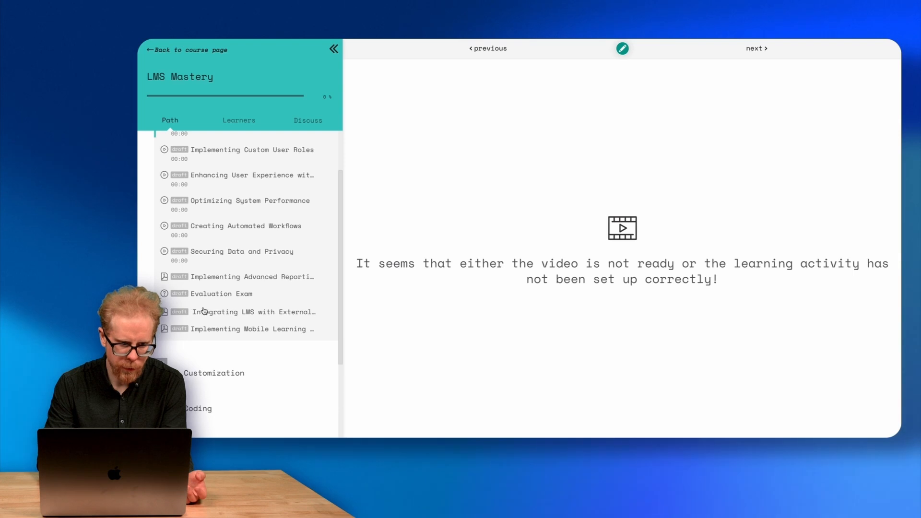
{"action": "scroll", "coordinate": [208, 247], "scroll_direction": "up", "scroll_amount": 3}
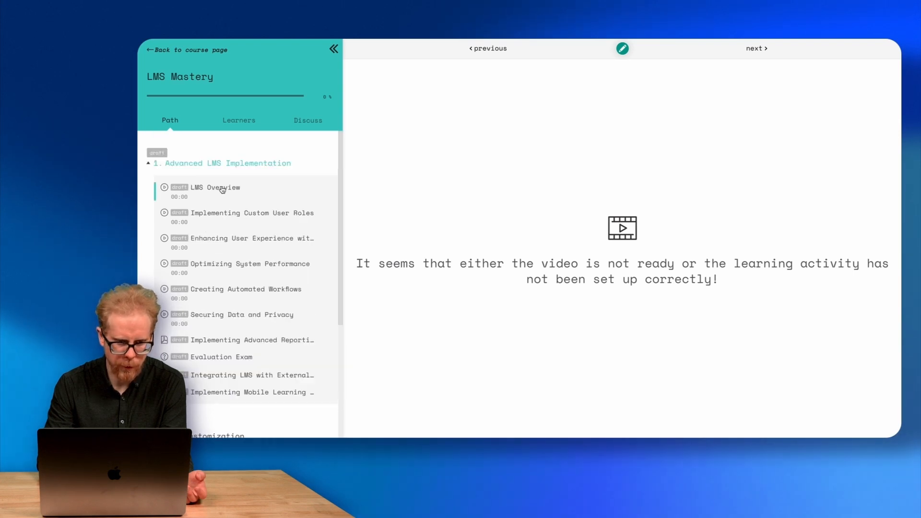
{"action": "scroll", "coordinate": [218, 239], "scroll_direction": "down", "scroll_amount": 5}
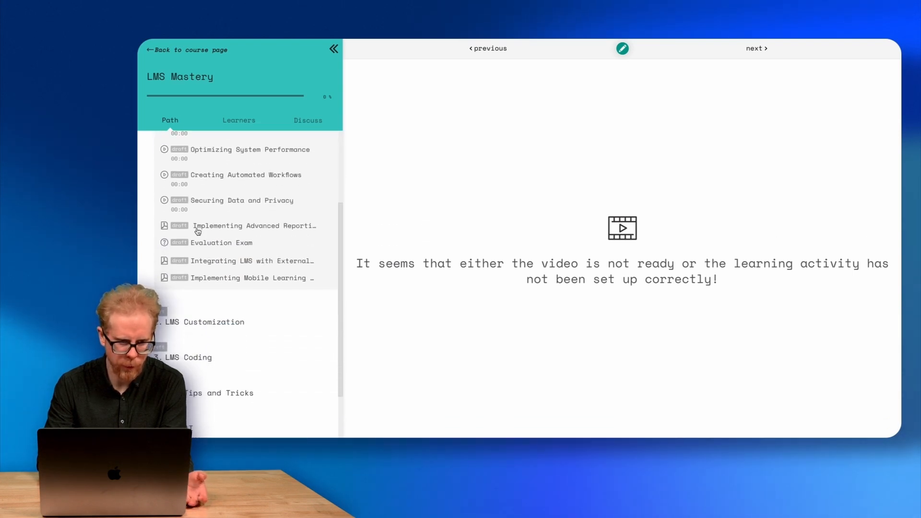
{"action": "left_click", "coordinate": [203, 244]}
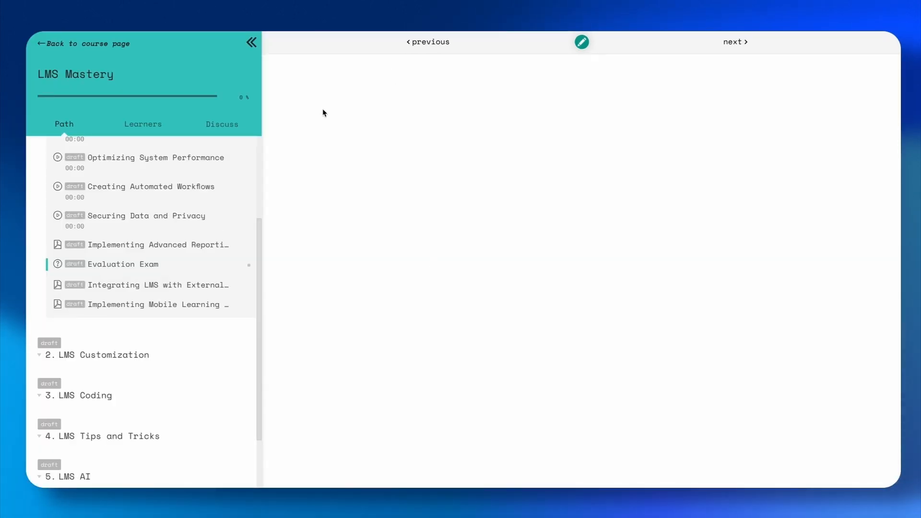
{"action": "left_click", "coordinate": [104, 288]}
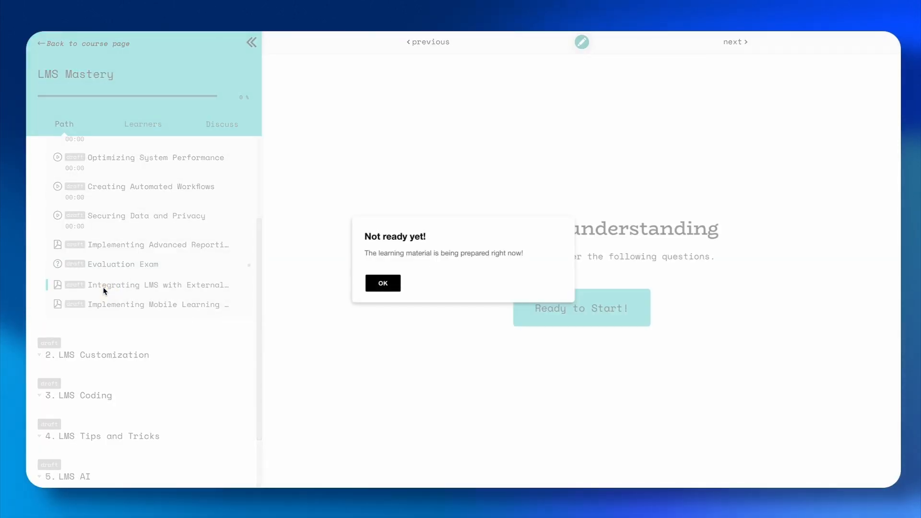
{"action": "left_click", "coordinate": [382, 284]}
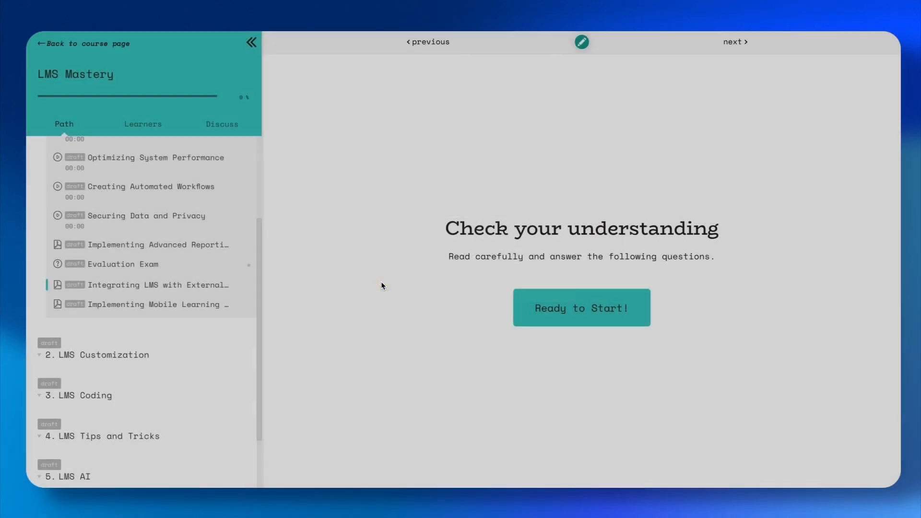
{"action": "left_click", "coordinate": [93, 309]}
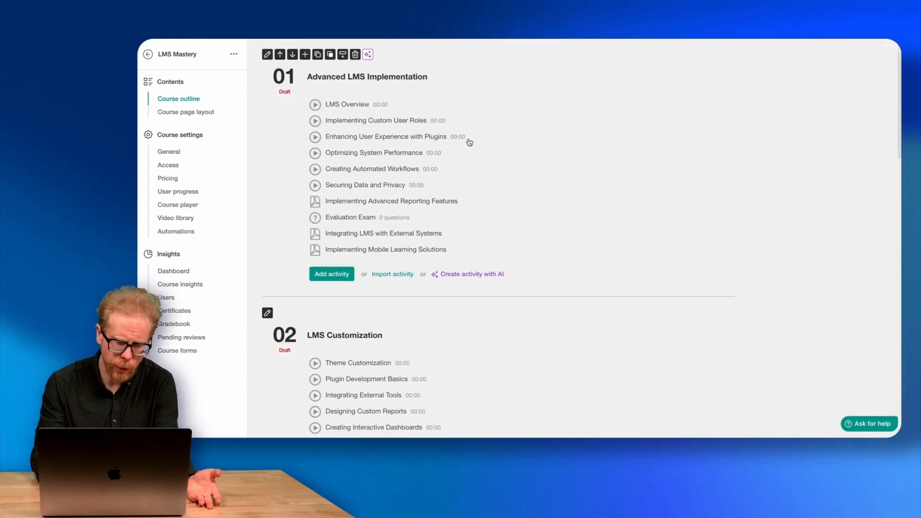
{"action": "scroll", "coordinate": [469, 142], "scroll_direction": "down", "scroll_amount": 10}
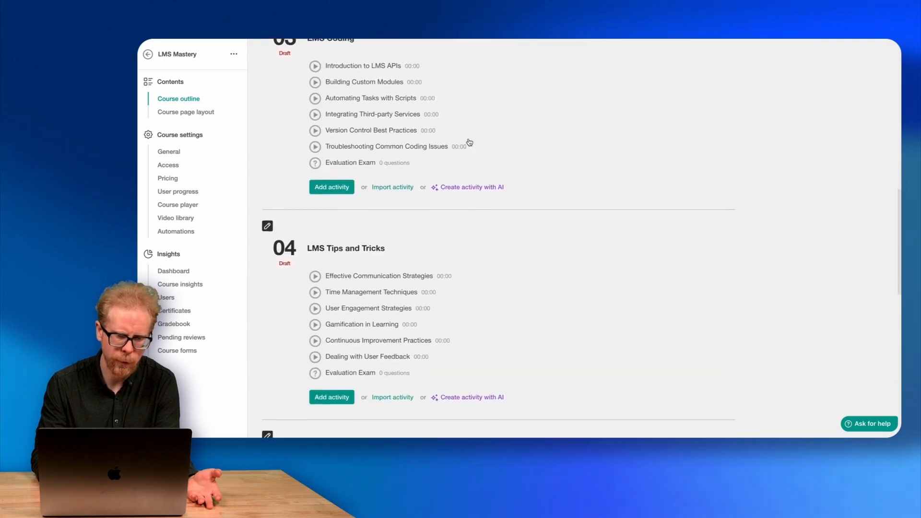
{"action": "scroll", "coordinate": [470, 142], "scroll_direction": "down", "scroll_amount": 10}
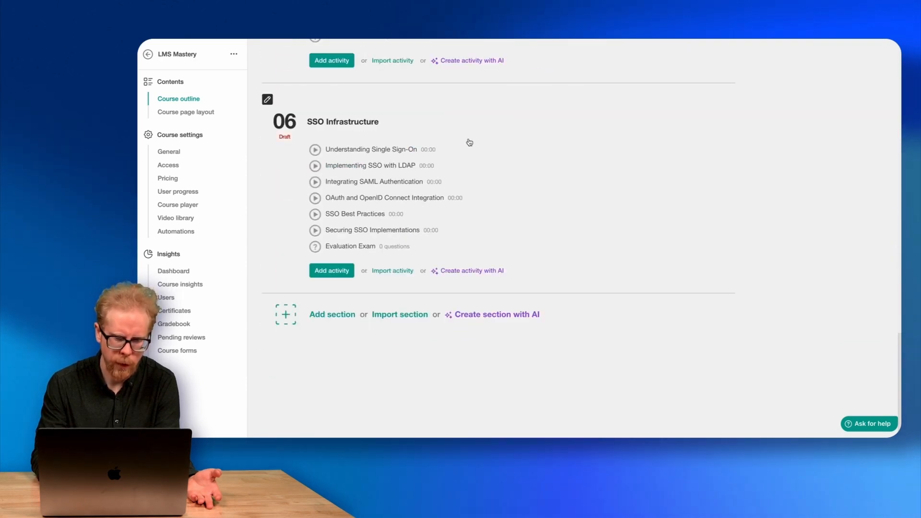
{"action": "scroll", "coordinate": [327, 268], "scroll_direction": "up", "scroll_amount": 20}
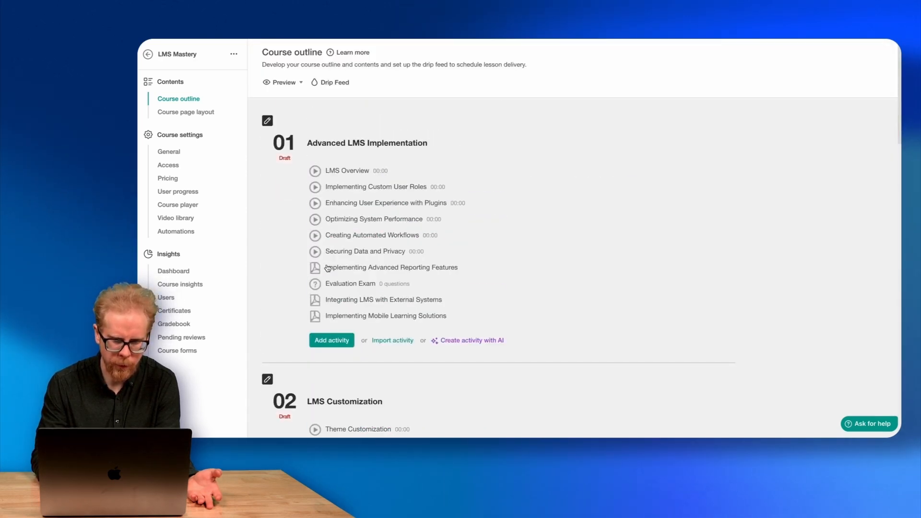
{"action": "left_click", "coordinate": [342, 341]}
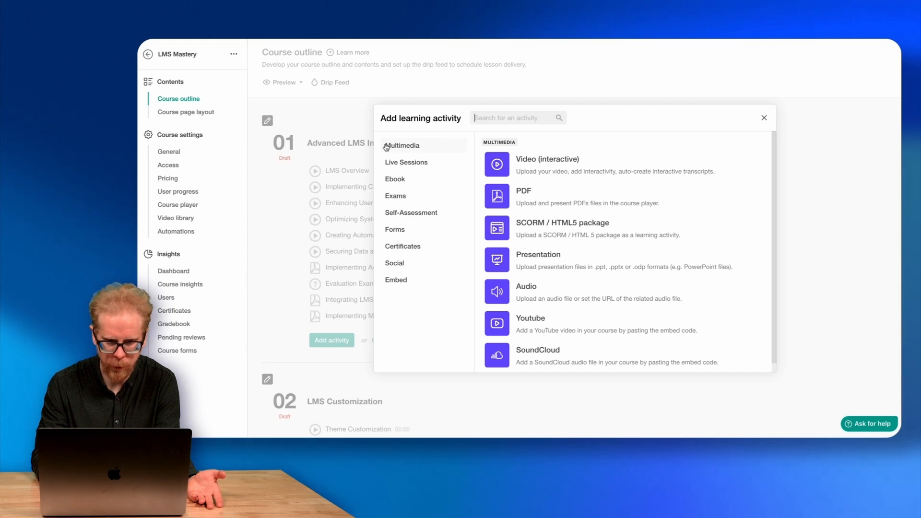
{"action": "left_click", "coordinate": [765, 119]}
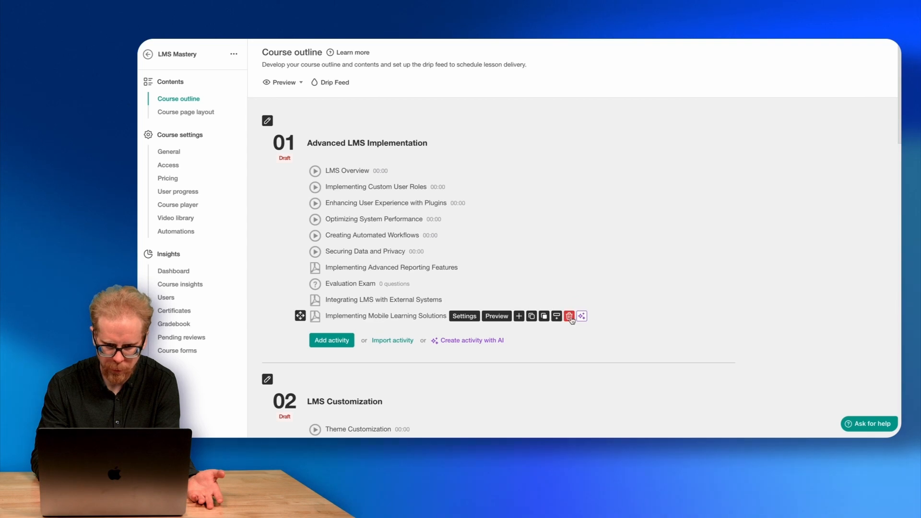
- Delete the Implementing Mobile Learning Solutions PDF from the Advanced LMS Implementation section, acknowledging that it cannot be undone
{"action": "left_click", "coordinate": [569, 317]}
{"action": "left_click", "coordinate": [641, 283]}
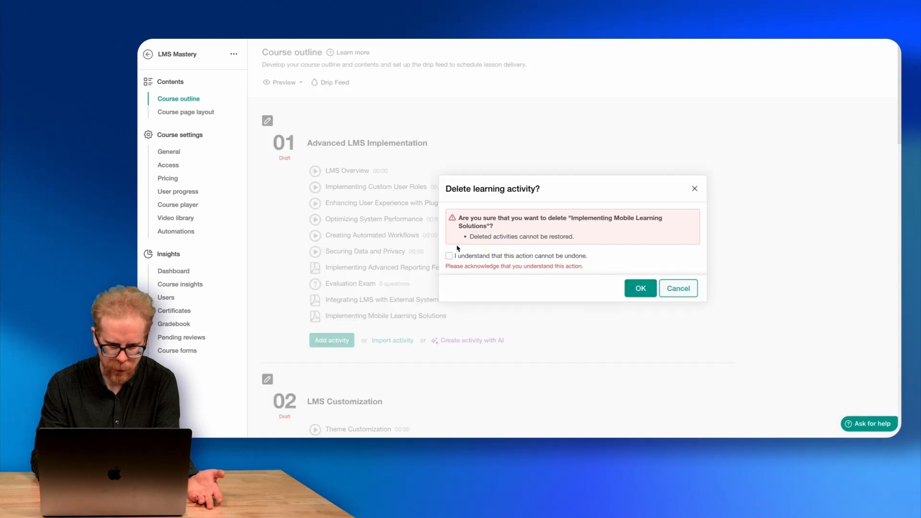
{"action": "left_click", "coordinate": [457, 257]}
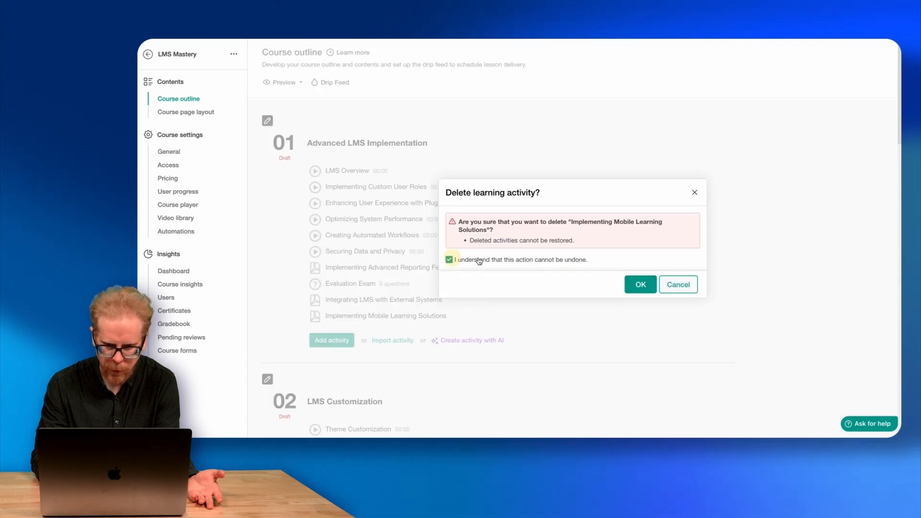
{"action": "left_click", "coordinate": [636, 283]}
- Delete the Integrating LMS with External Systems PDF and the Evaluation Exam from the Advanced LMS Implementation section
{"action": "mouse_move", "coordinate": [435, 301]}
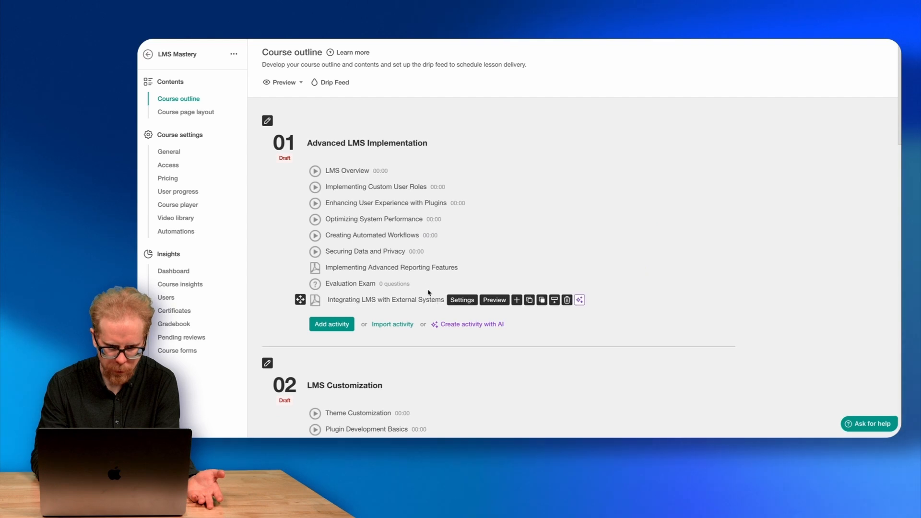
{"action": "left_click", "coordinate": [564, 301]}
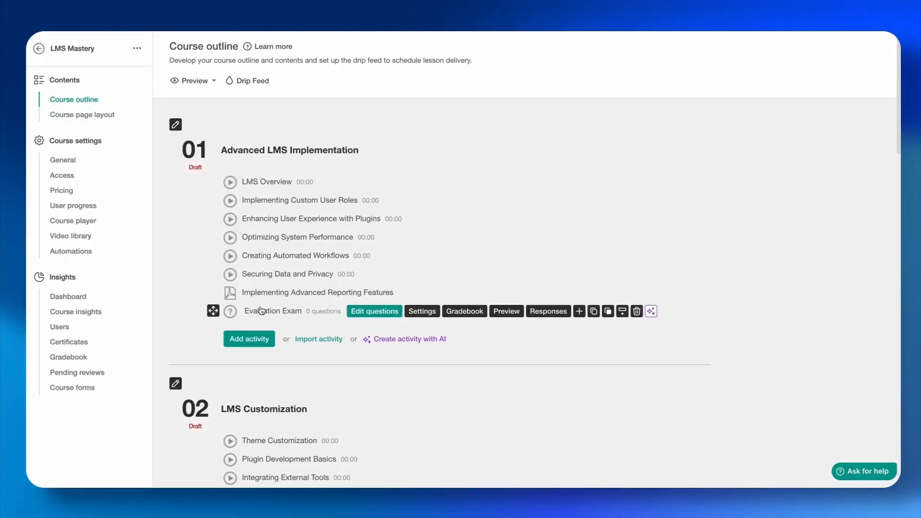
{"action": "left_click", "coordinate": [635, 312]}
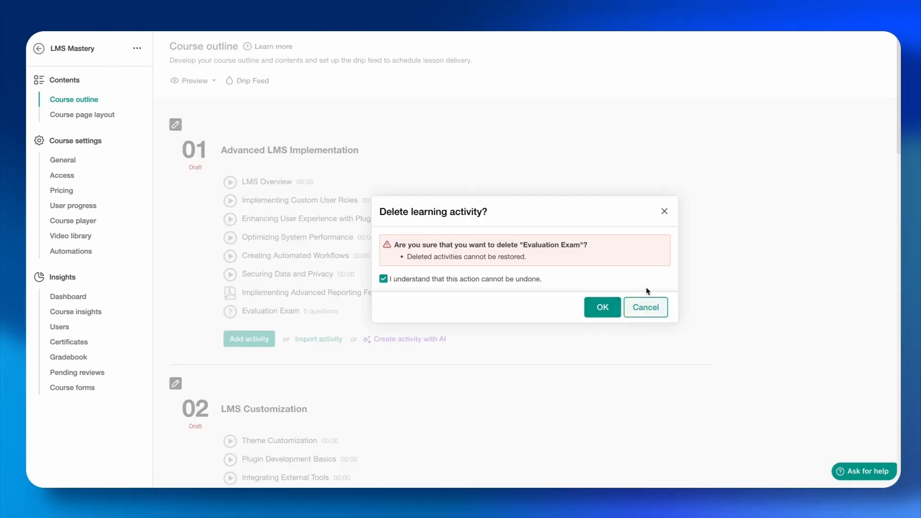
{"action": "left_click", "coordinate": [603, 307]}
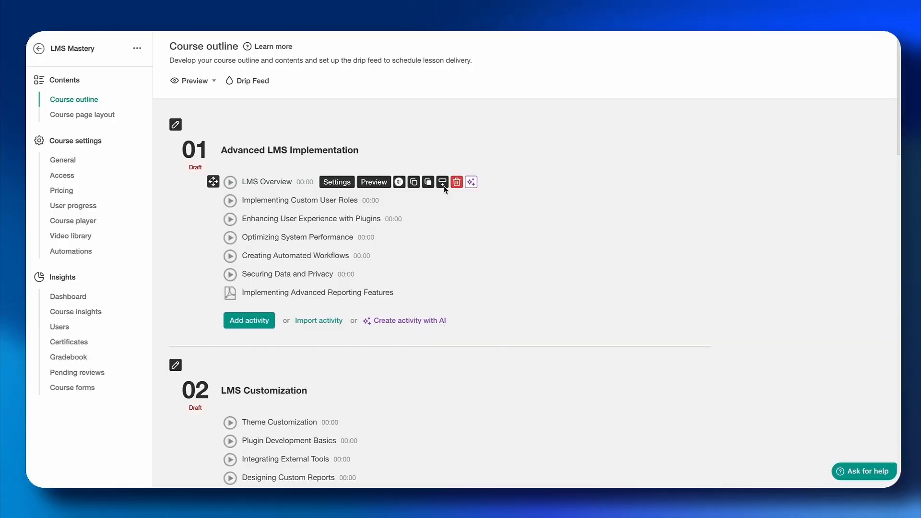
- Browse the activity types available for insertion after LMS Overview, from Live Sessions through Certificates and Social, and return to Multimedia
{"action": "left_click", "coordinate": [399, 182]}
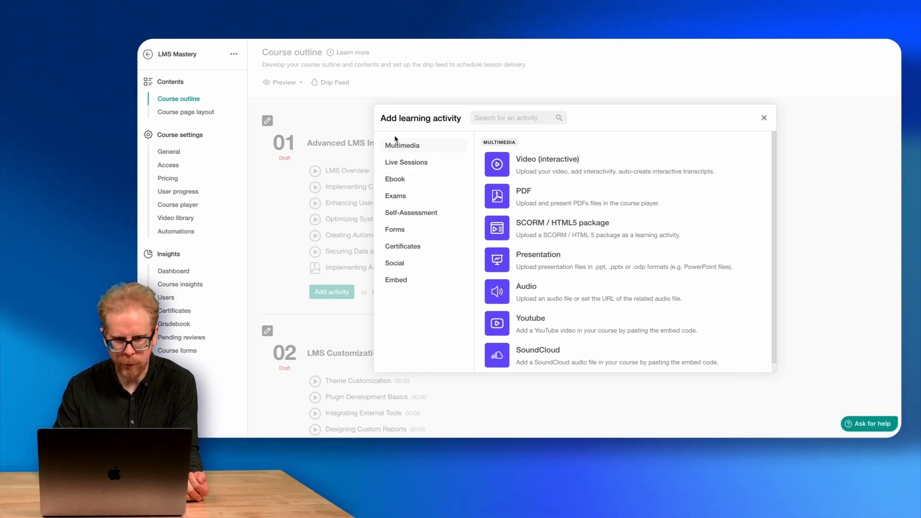
{"action": "left_click", "coordinate": [430, 168]}
{"action": "left_click", "coordinate": [407, 181]}
{"action": "left_click", "coordinate": [406, 197]}
{"action": "left_click", "coordinate": [405, 214]}
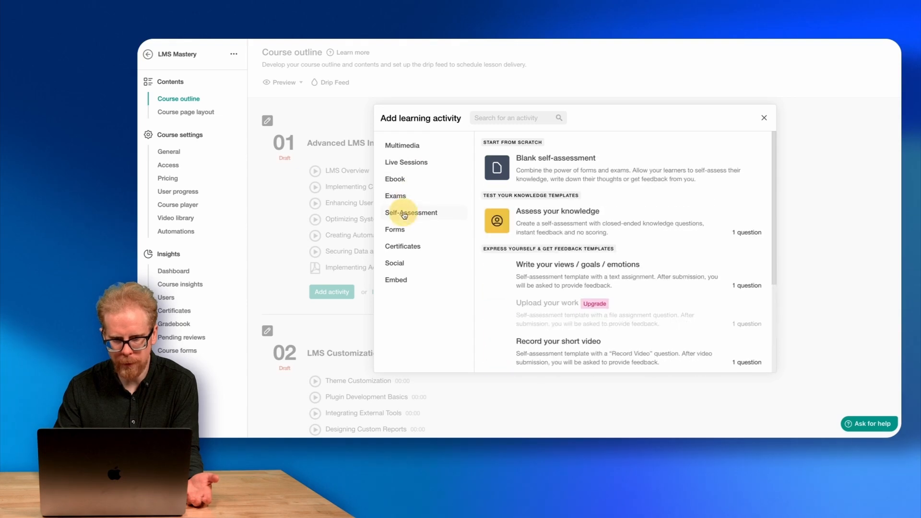
{"action": "left_click", "coordinate": [402, 233]}
{"action": "left_click", "coordinate": [401, 246]}
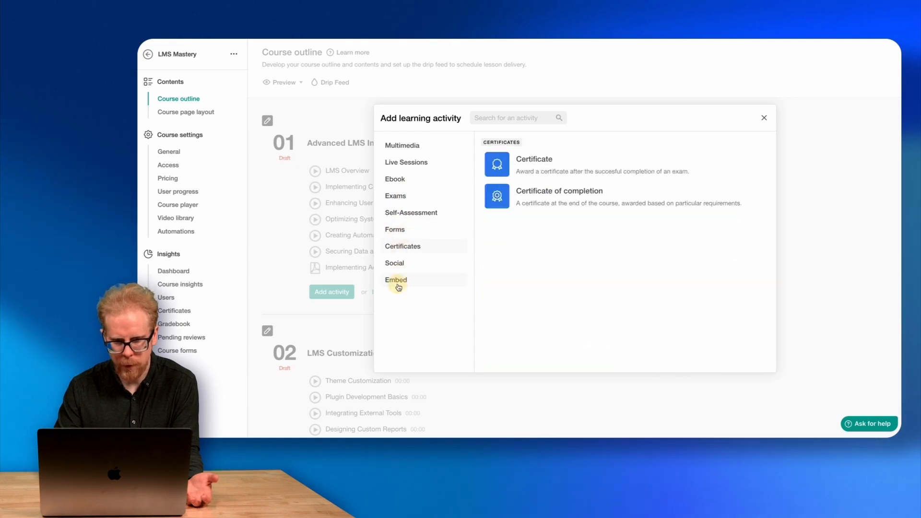
{"action": "left_click", "coordinate": [397, 263]}
{"action": "left_click", "coordinate": [405, 146]}
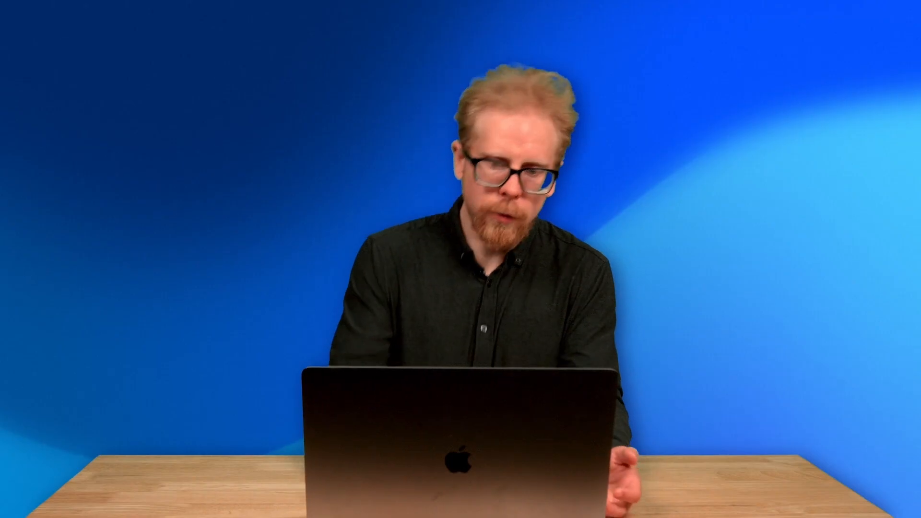
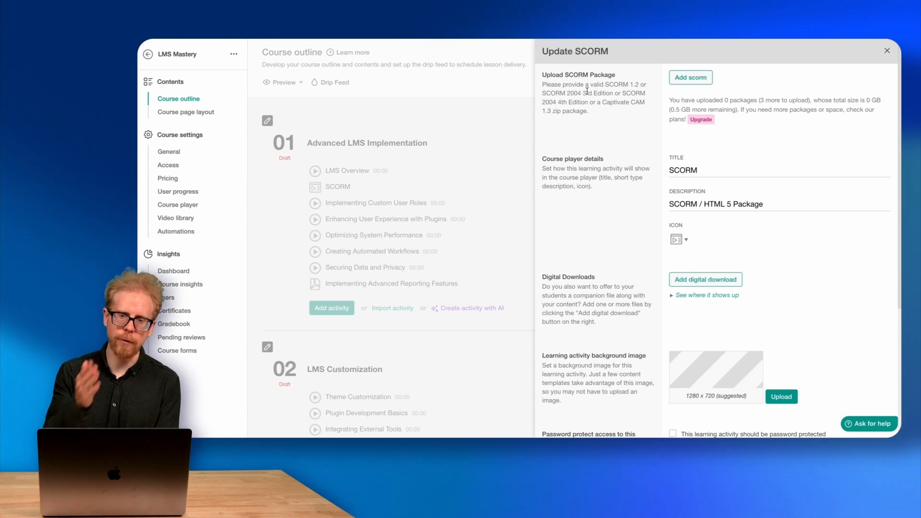
{"action": "left_click", "coordinate": [691, 82]}
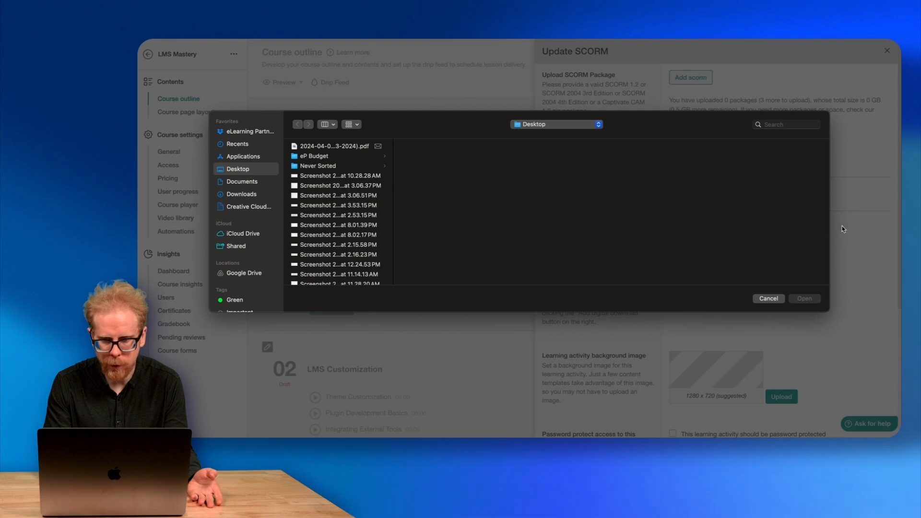
{"action": "left_click", "coordinate": [766, 301]}
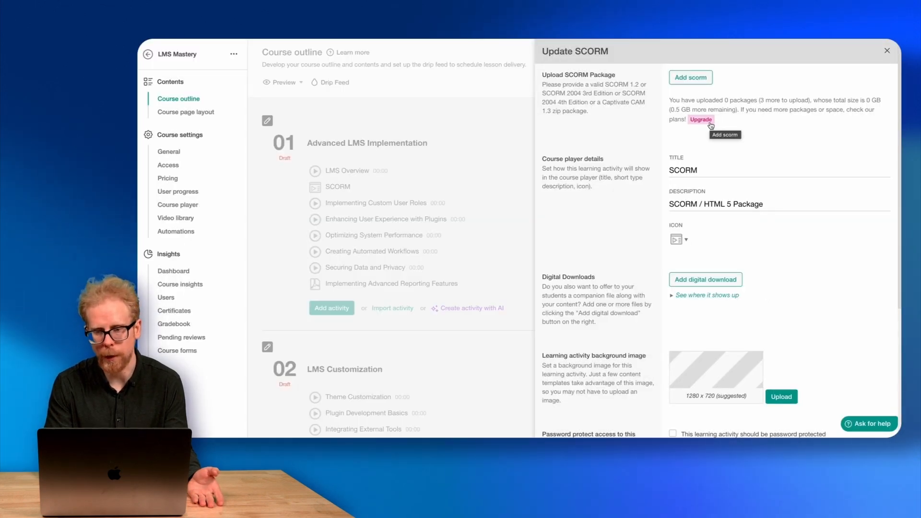
{"action": "left_click", "coordinate": [887, 52]}
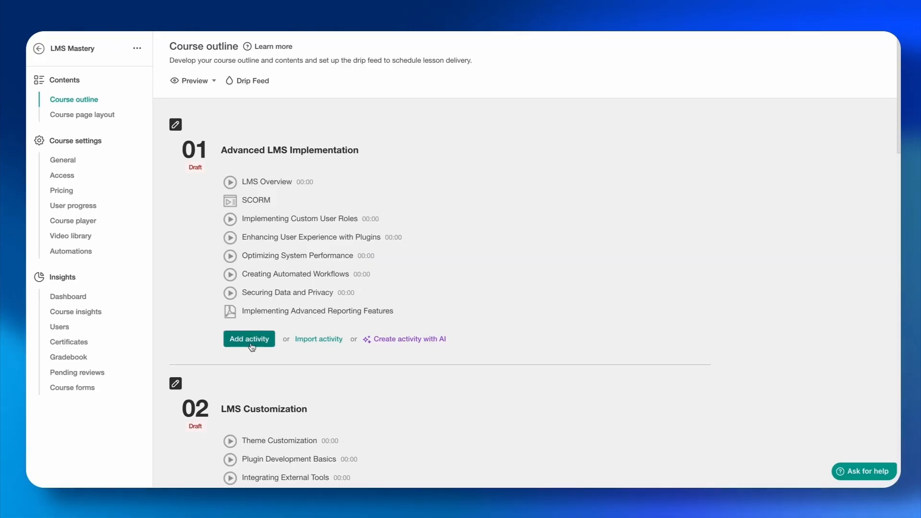
- Add a Video (interactive) activity at the end of the Advanced LMS Implementation section and save it as Interactive video
{"action": "left_click", "coordinate": [251, 343]}
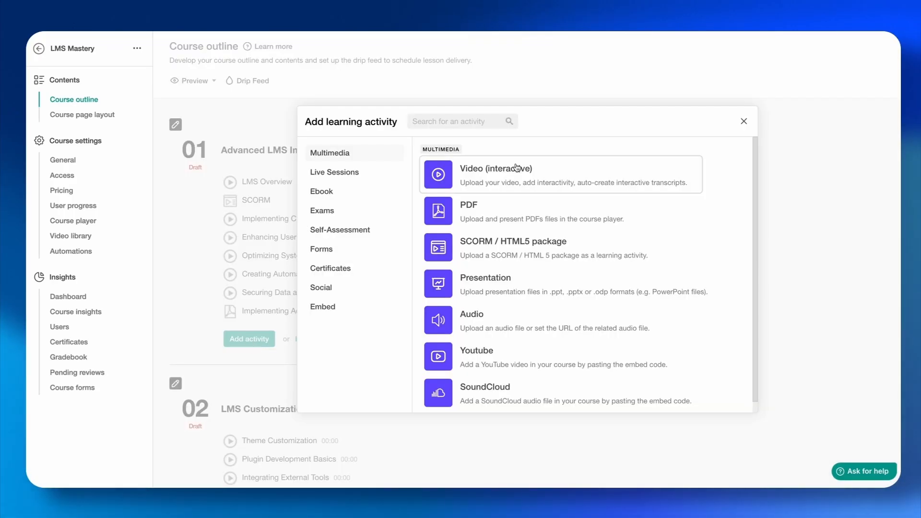
{"action": "left_click", "coordinate": [496, 179]}
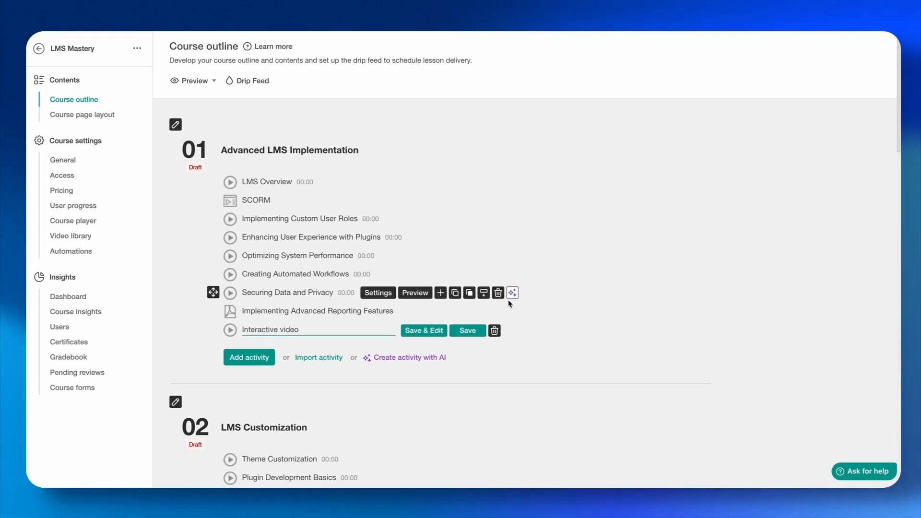
{"action": "left_click", "coordinate": [468, 331]}
- Review the Interactive video activity's video source, digital download, background image, password and completion rule settings, and save them
{"action": "mouse_move", "coordinate": [422, 341]}
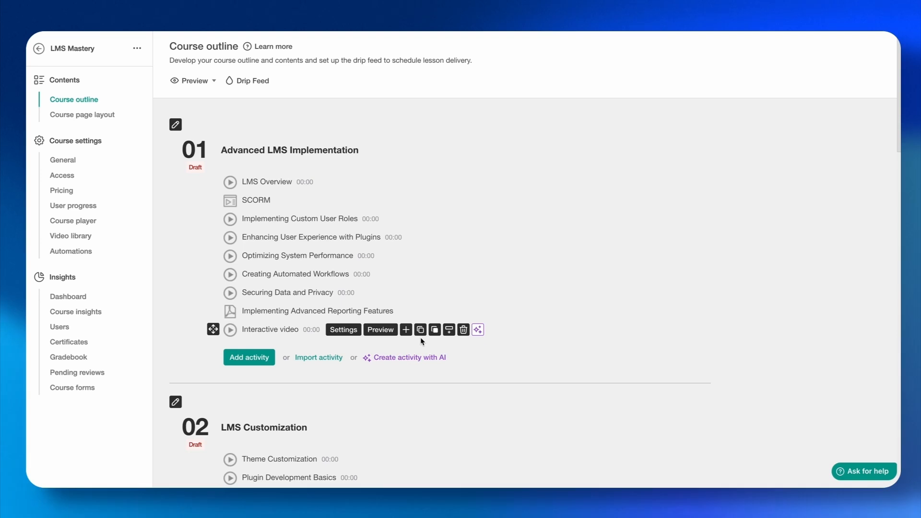
{"action": "left_click", "coordinate": [349, 330]}
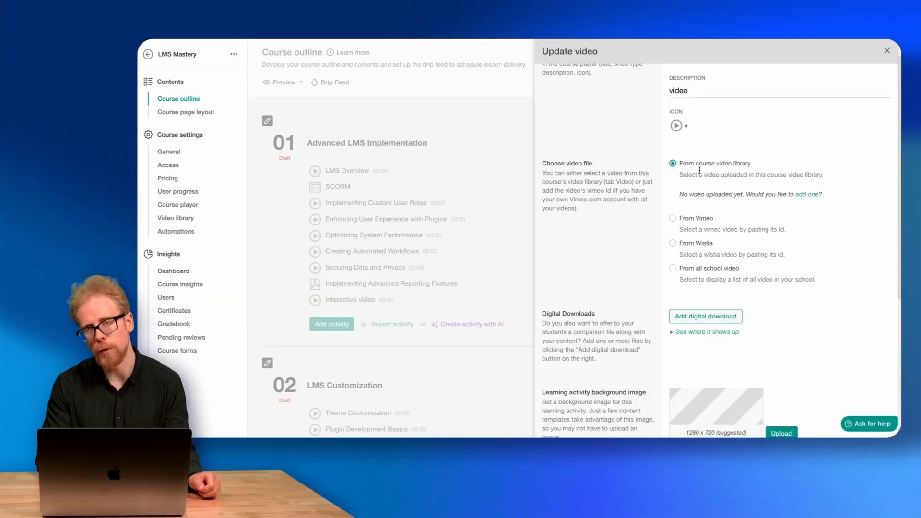
{"action": "scroll", "coordinate": [699, 170], "scroll_direction": "down", "scroll_amount": 1}
{"action": "scroll", "coordinate": [698, 158], "scroll_direction": "down", "scroll_amount": 2}
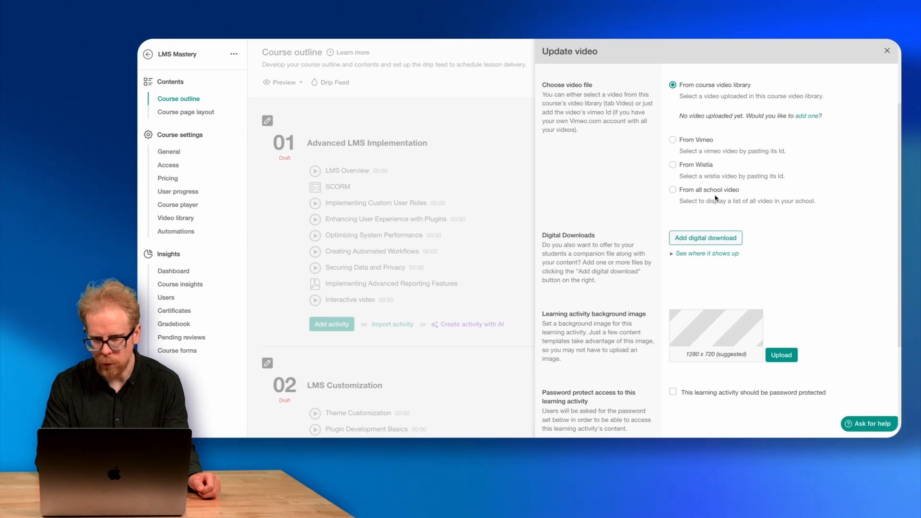
{"action": "scroll", "coordinate": [715, 198], "scroll_direction": "down", "scroll_amount": 3}
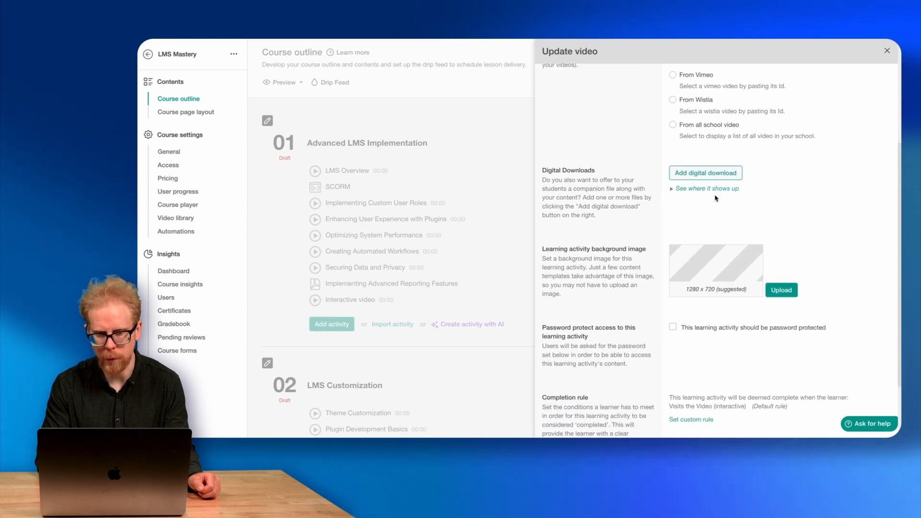
{"action": "scroll", "coordinate": [715, 197], "scroll_direction": "down", "scroll_amount": 4}
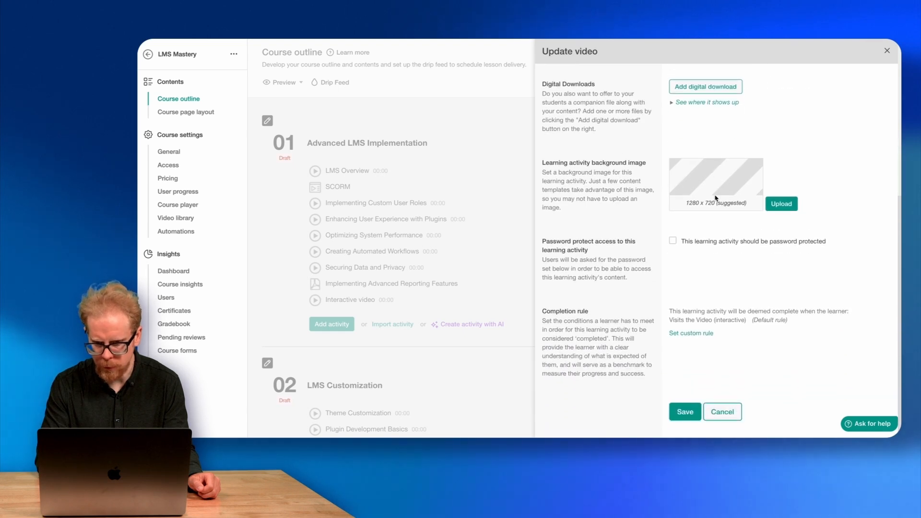
{"action": "left_click", "coordinate": [689, 411]}
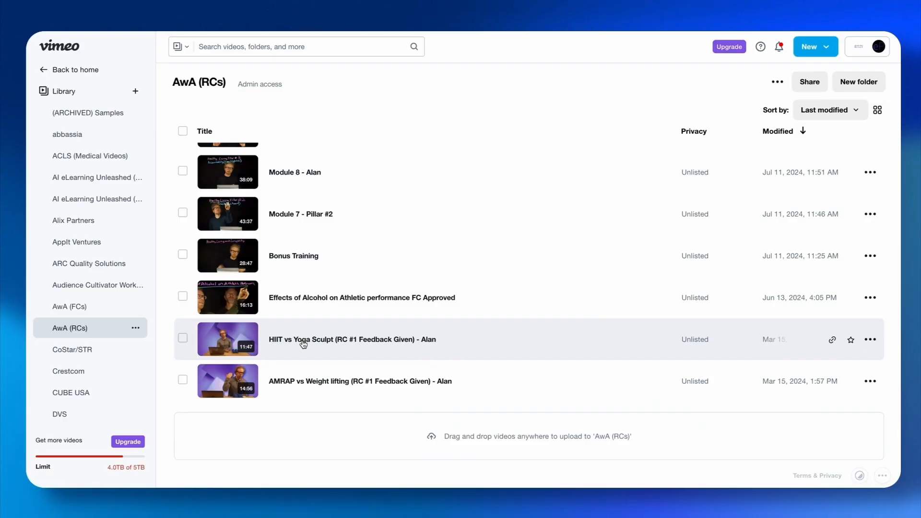
- Switch to Vimeo, open the HIIT vs Yoga Sculpt video from the AwA (RCs) folder and check its additional actions
{"action": "left_click", "coordinate": [303, 342]}
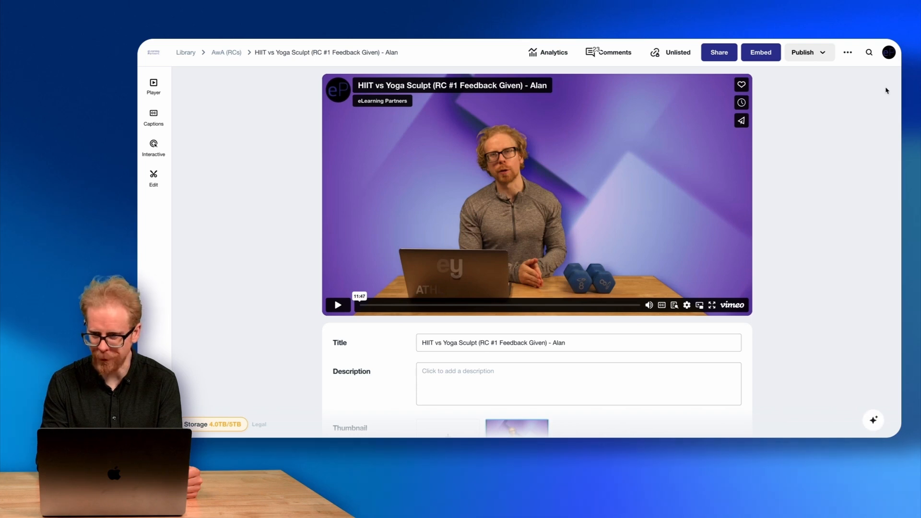
{"action": "left_click", "coordinate": [848, 55]}
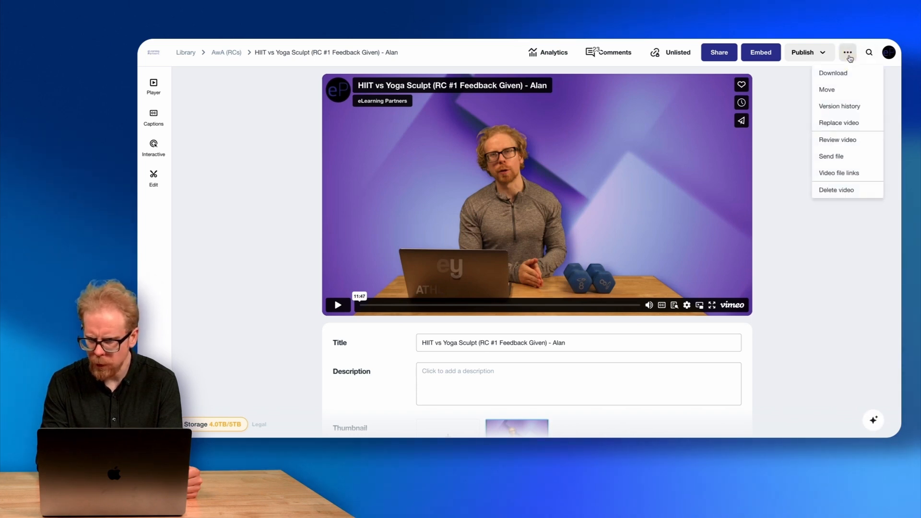
{"action": "left_click", "coordinate": [678, 94]}
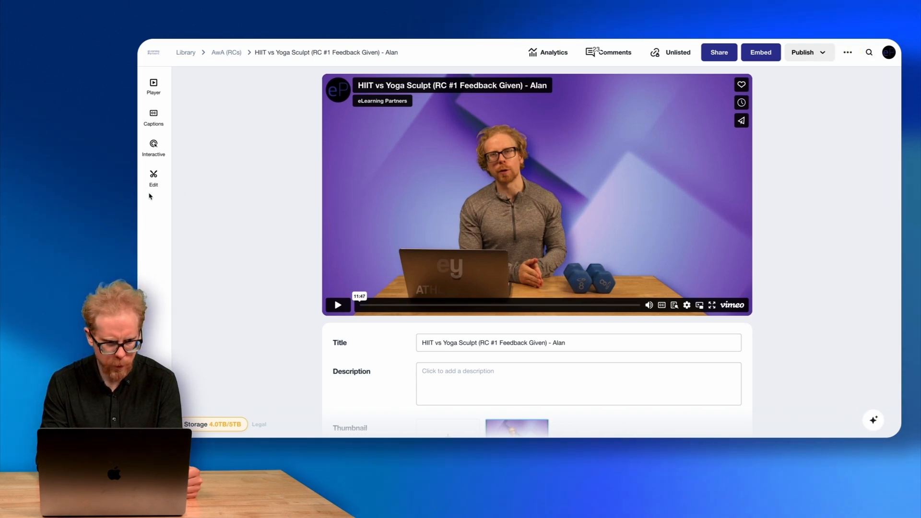
- Examine the HIIT vs Yoga Sculpt video's details and its editing, captions, interactive and player options
{"action": "left_click", "coordinate": [154, 178]}
{"action": "scroll", "coordinate": [452, 233], "scroll_direction": "down", "scroll_amount": 3}
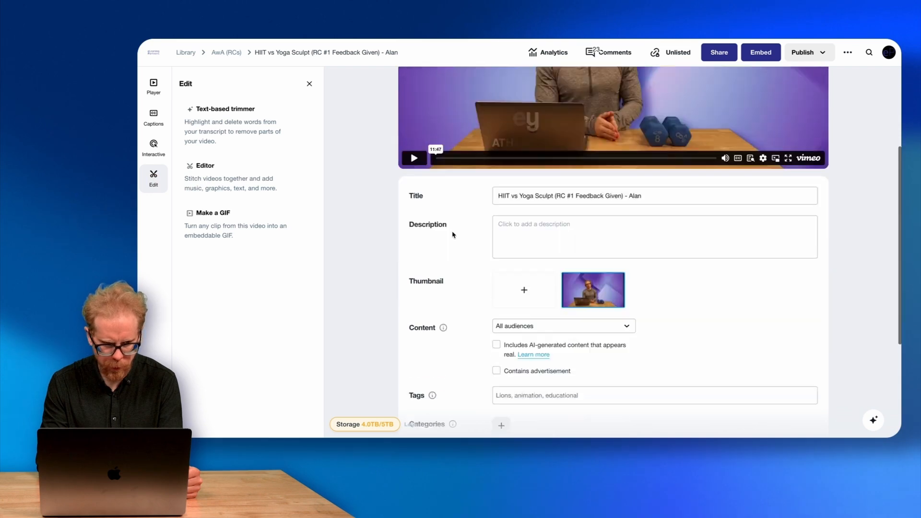
{"action": "scroll", "coordinate": [453, 235], "scroll_direction": "down", "scroll_amount": 3}
{"action": "scroll", "coordinate": [452, 235], "scroll_direction": "up", "scroll_amount": 6}
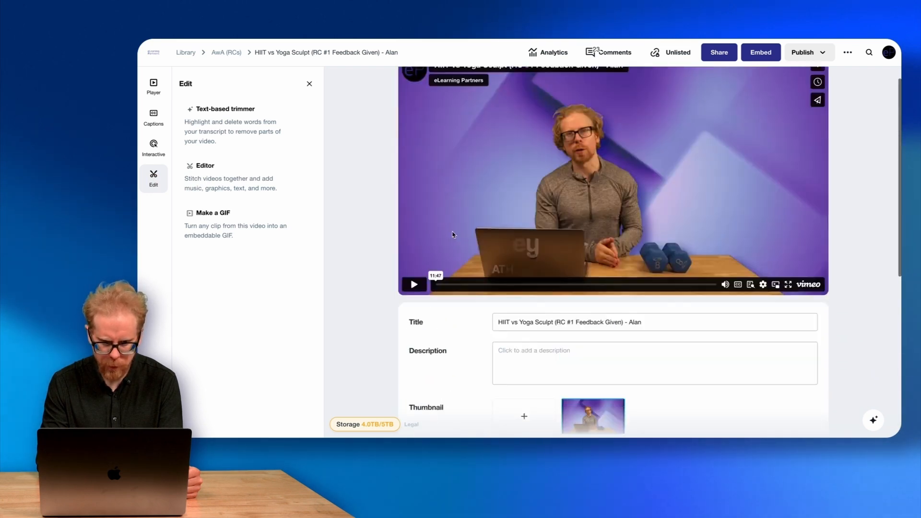
{"action": "scroll", "coordinate": [452, 235], "scroll_direction": "down", "scroll_amount": 5}
{"action": "scroll", "coordinate": [453, 235], "scroll_direction": "up", "scroll_amount": 6}
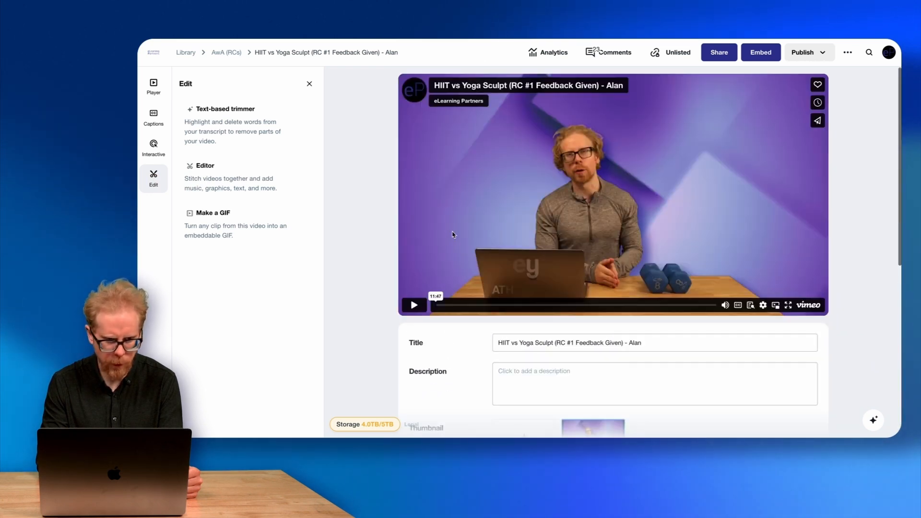
{"action": "left_click", "coordinate": [154, 117]}
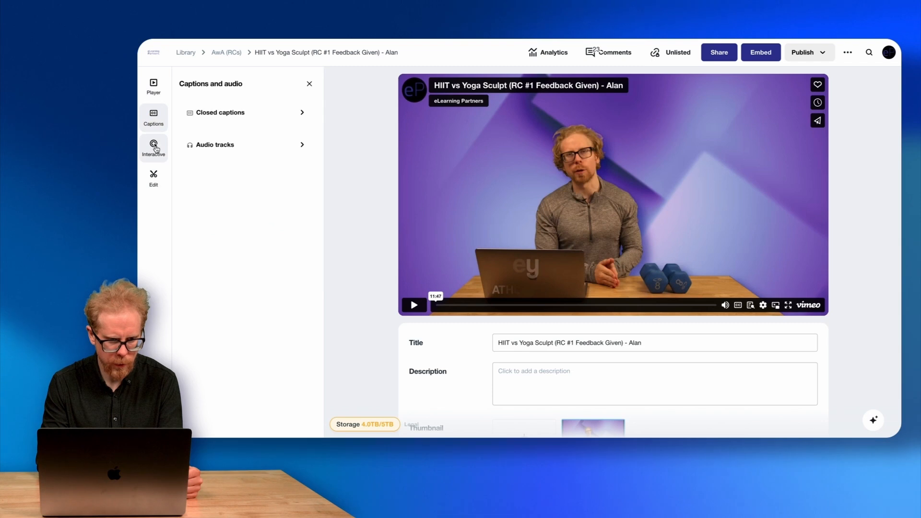
{"action": "left_click", "coordinate": [154, 147]}
{"action": "left_click", "coordinate": [154, 87]}
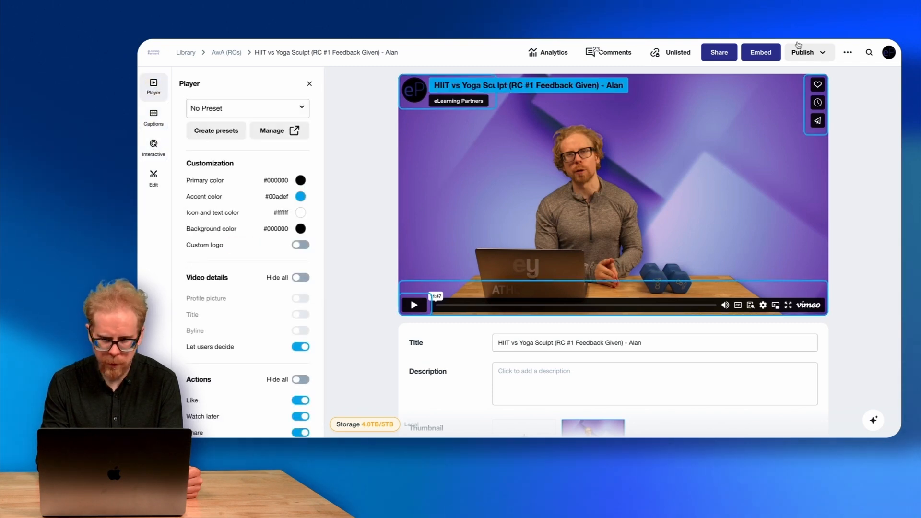
- Show the video's privacy settings and copy its sharing link with Unlisted link privacy
{"action": "left_click", "coordinate": [662, 57]}
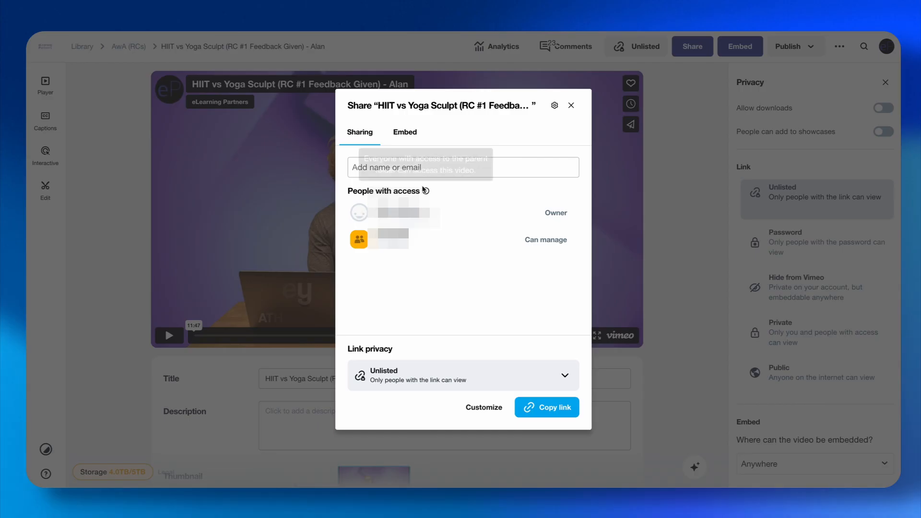
{"action": "left_click", "coordinate": [533, 407]}
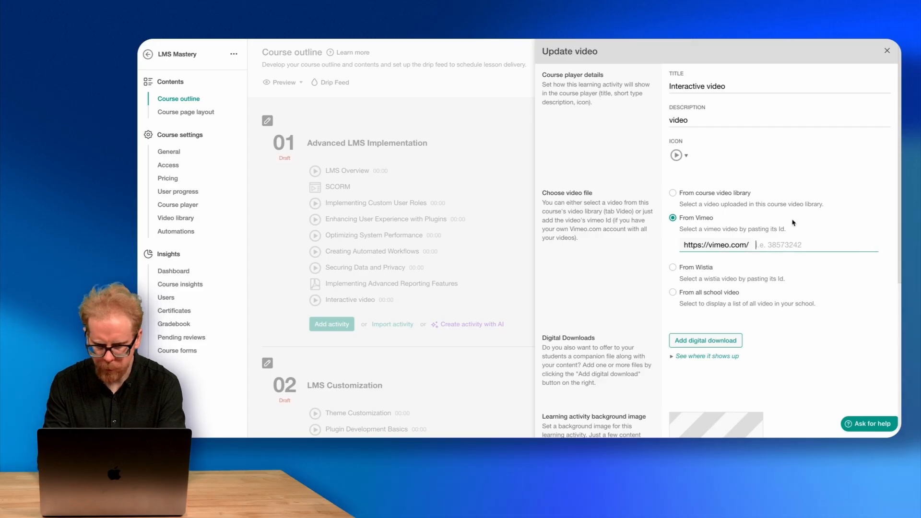
- Paste the copied Vimeo link into the Interactive video's source, trim it to the video ID and hash, and save the activity
{"action": "key", "text": "super+v"}
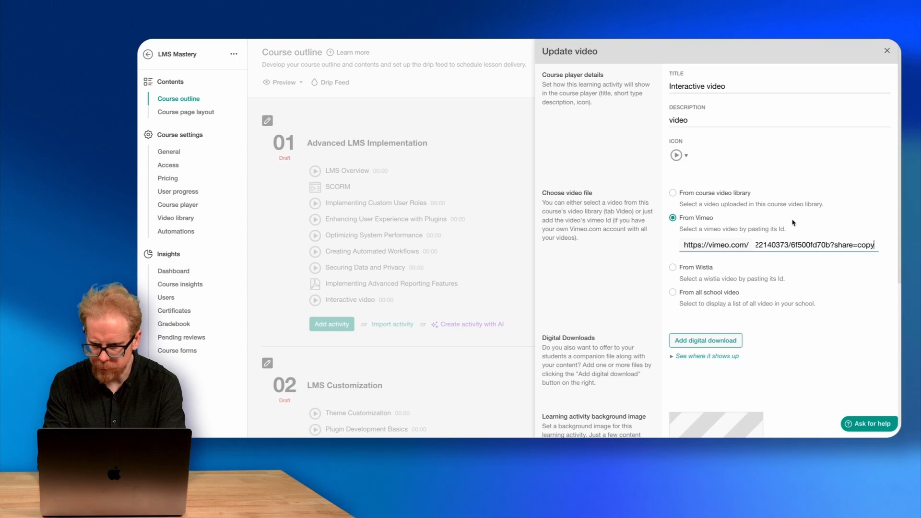
{"action": "key", "text": "BackSpace"}
{"action": "key", "text": "BackSpace"}
{"action": "key", "text": "BackSpace"}
{"action": "key", "text": "BackSpace"}
{"action": "key", "text": "BackSpace"}
{"action": "key", "text": "BackSpace"}
{"action": "key", "text": "BackSpace"}
{"action": "key", "text": "BackSpace"}
{"action": "key", "text": "BackSpace"}
{"action": "key", "text": "BackSpace"}
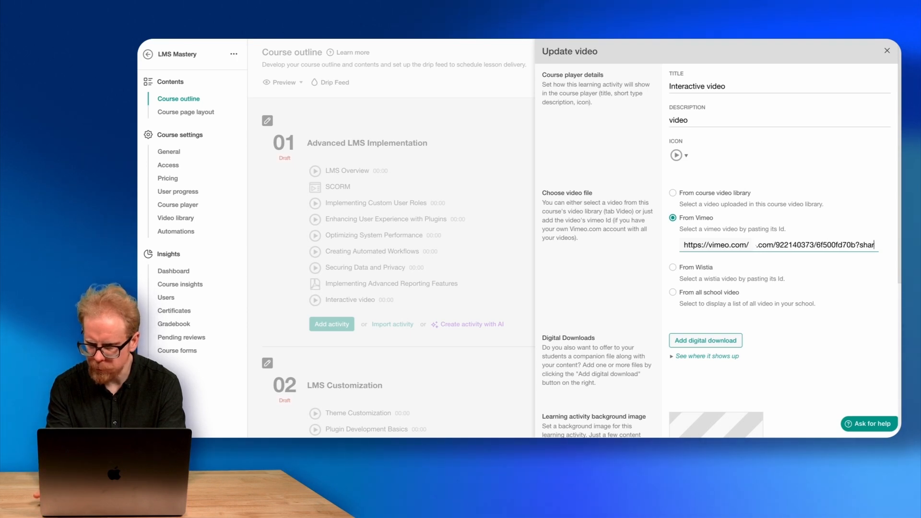
{"action": "key", "text": "BackSpace"}
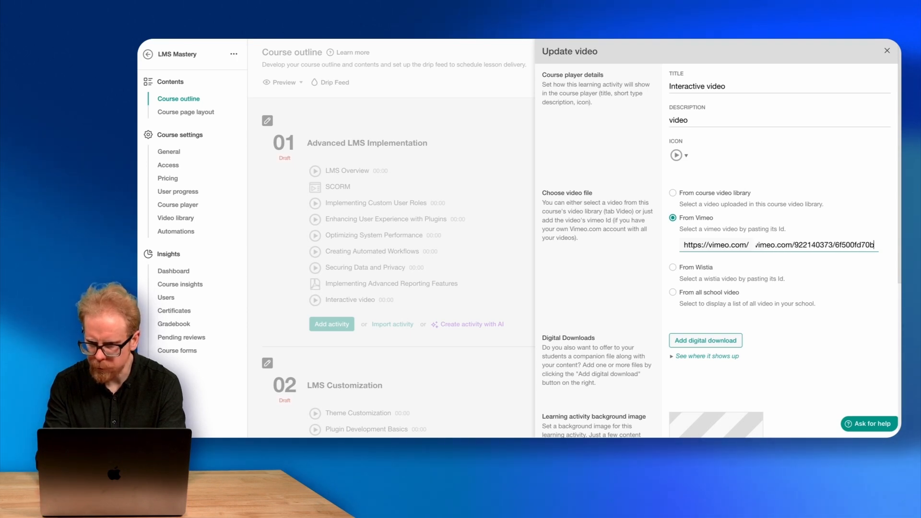
{"action": "left_click", "coordinate": [791, 244]}
{"action": "left_click_drag", "start_coordinate": [706, 247], "coordinate": [642, 241]}
{"action": "key", "text": "BackSpace"}
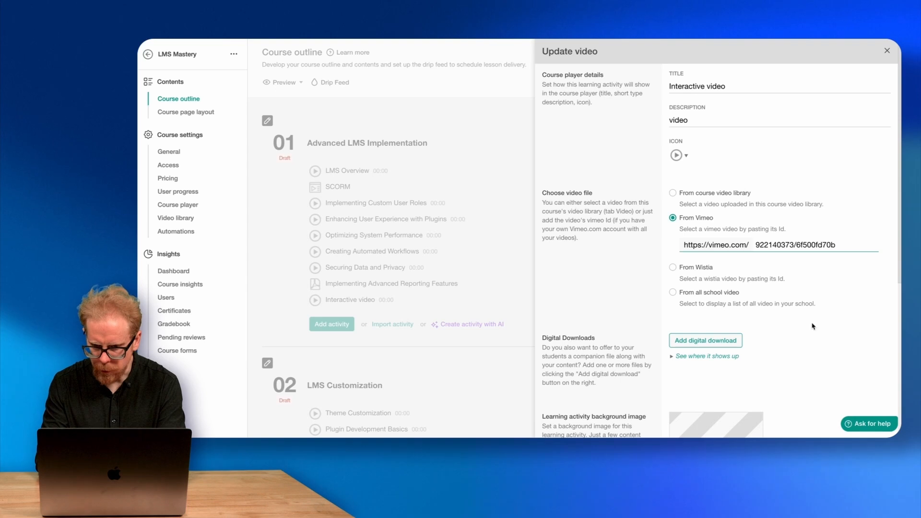
{"action": "scroll", "coordinate": [741, 363], "scroll_direction": "down", "scroll_amount": 5}
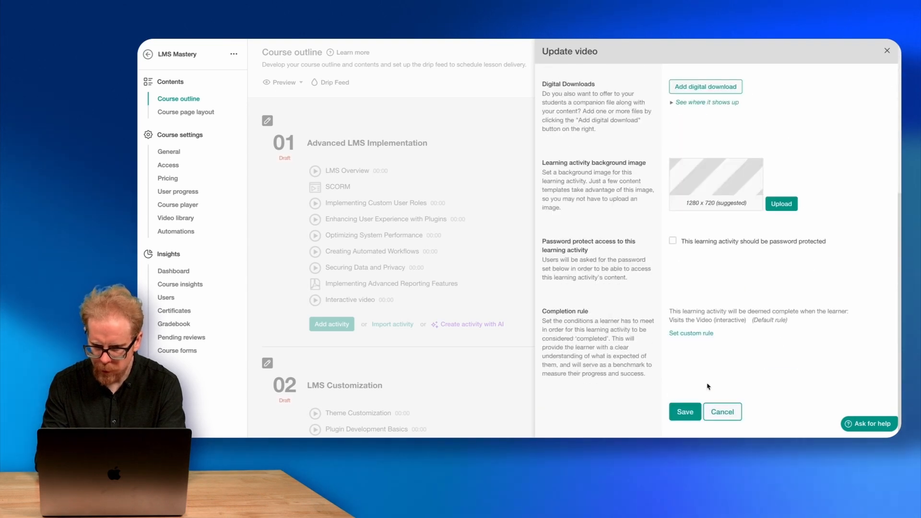
{"action": "left_click", "coordinate": [685, 413]}
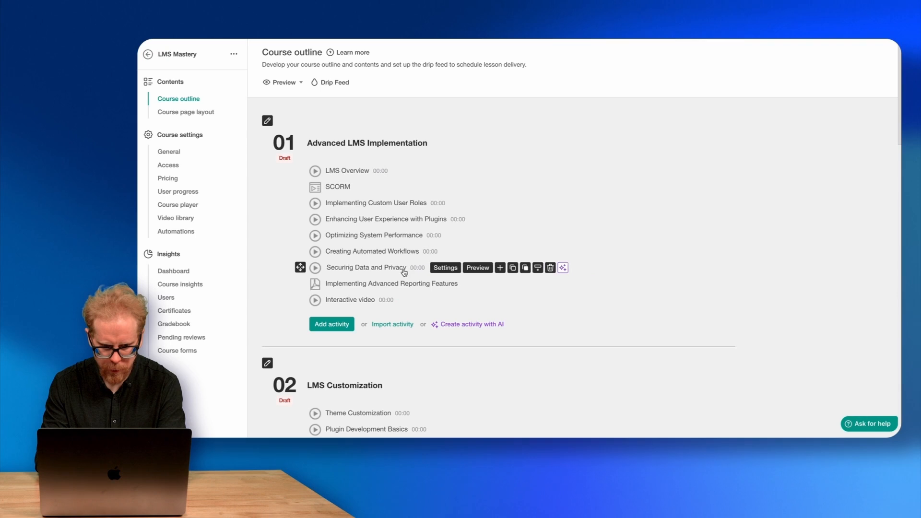
- Open the Interactive video activity in the video authoring editor and test its playback
{"action": "left_click", "coordinate": [409, 300]}
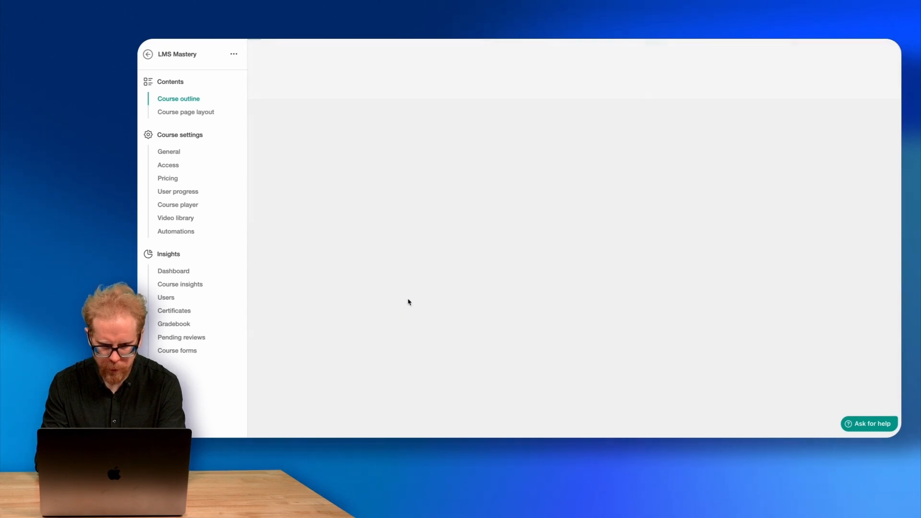
{"action": "left_click", "coordinate": [575, 300]}
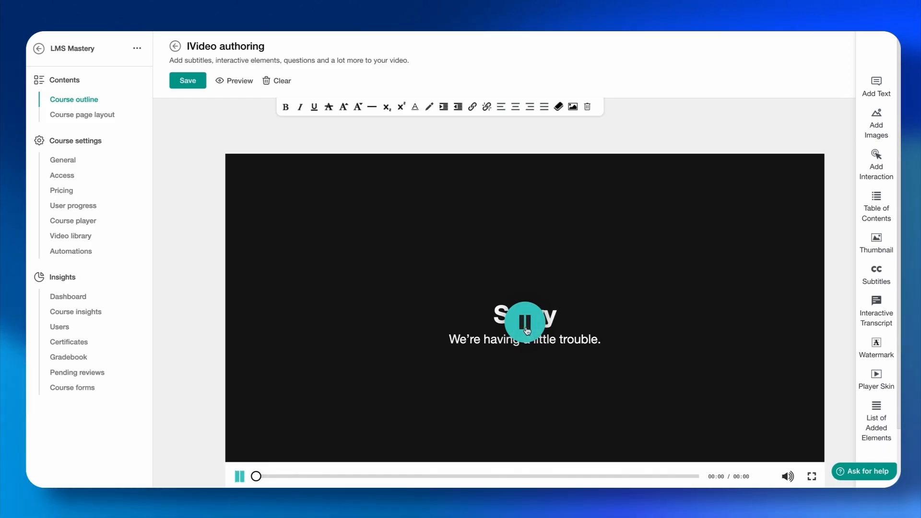
{"action": "left_click", "coordinate": [526, 329]}
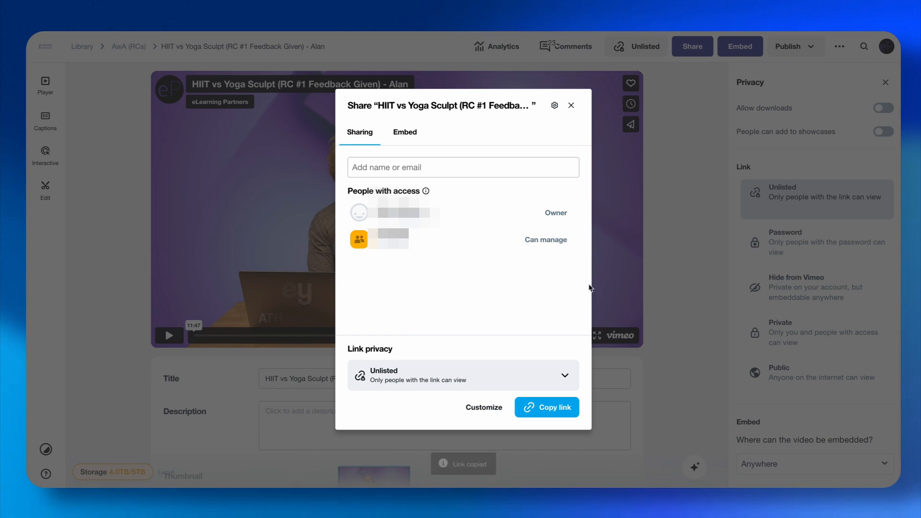
- Switch to Vimeo, set the video's link privacy to Hide from Vimeo and copy the new sharing link
{"action": "left_click", "coordinate": [571, 106]}
{"action": "left_click", "coordinate": [795, 282]}
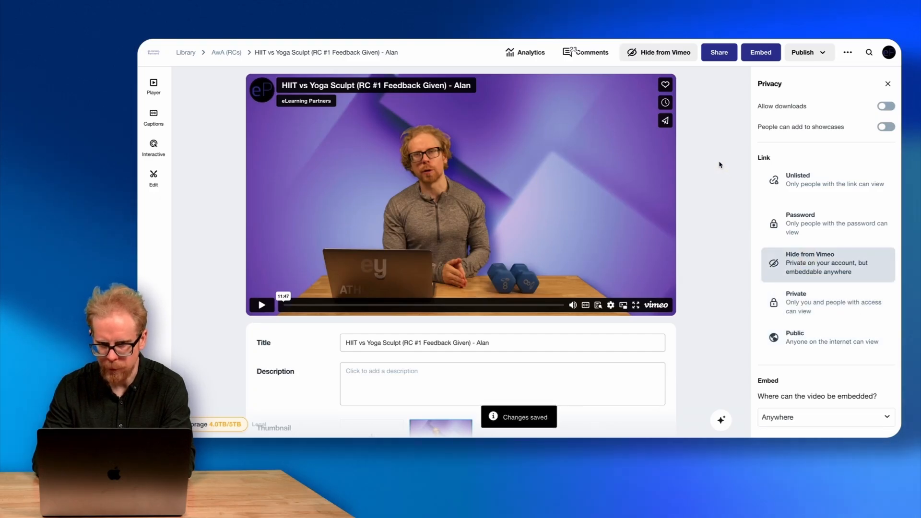
{"action": "left_click", "coordinate": [719, 53]}
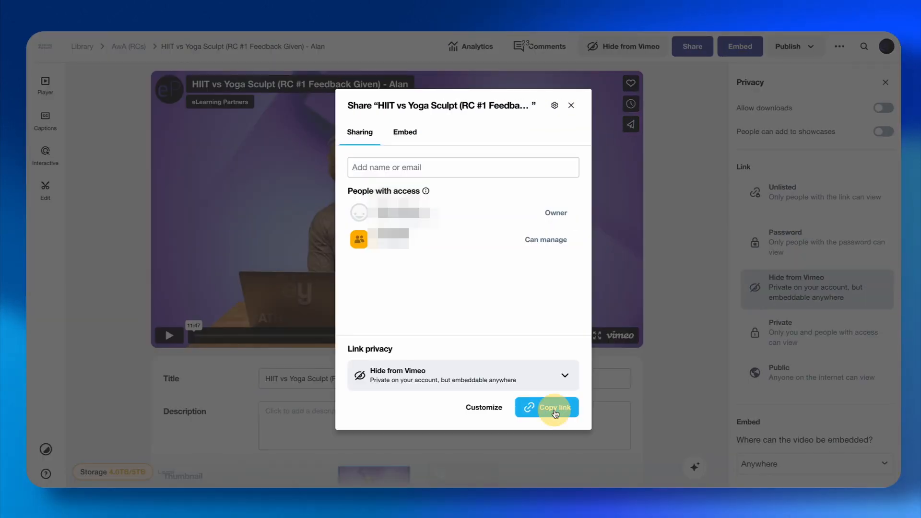
{"action": "left_click", "coordinate": [592, 367]}
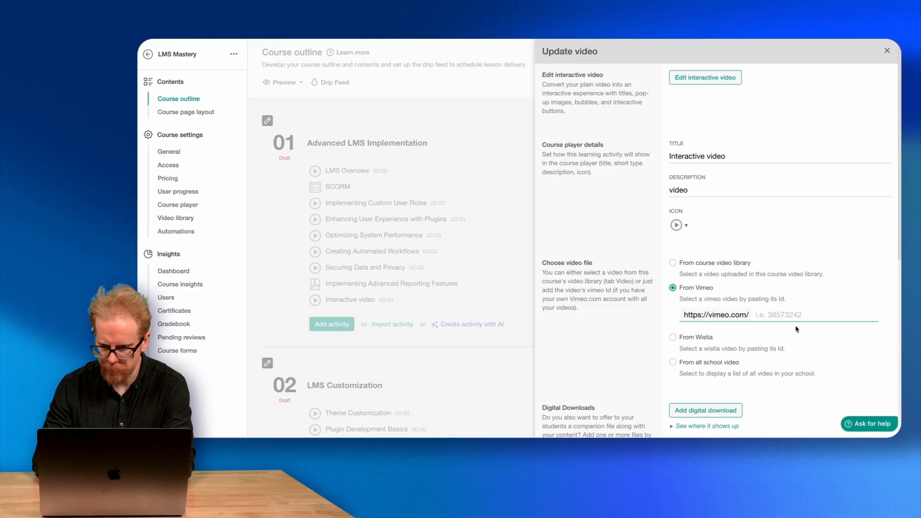
- Paste the new Vimeo link for video 922140373 into the Interactive video's source, remove its domain prefix and save the activity
{"action": "left_click", "coordinate": [816, 315]}
{"action": "key", "text": "super+v"}
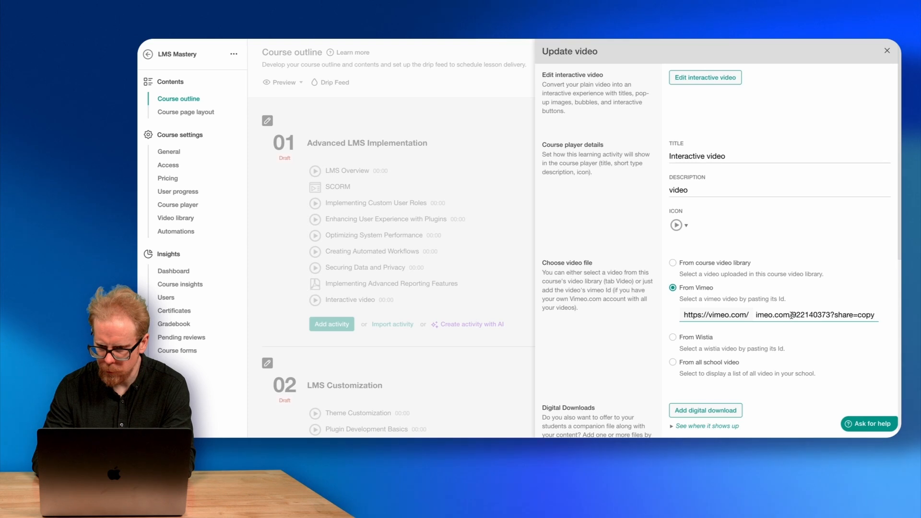
{"action": "left_click_drag", "start_coordinate": [791, 315], "coordinate": [648, 311]}
{"action": "key", "text": "BackSpace"}
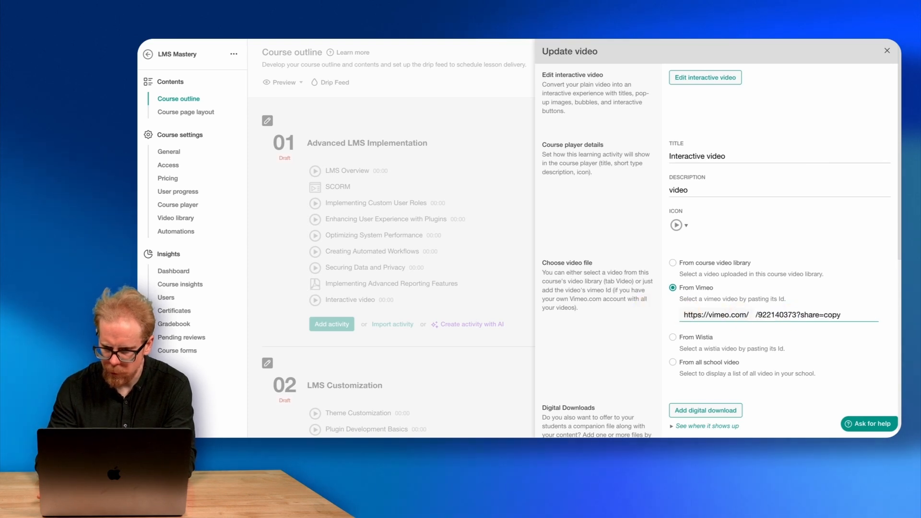
{"action": "scroll", "coordinate": [646, 349], "scroll_direction": "down", "scroll_amount": 10}
{"action": "left_click", "coordinate": [652, 456]}
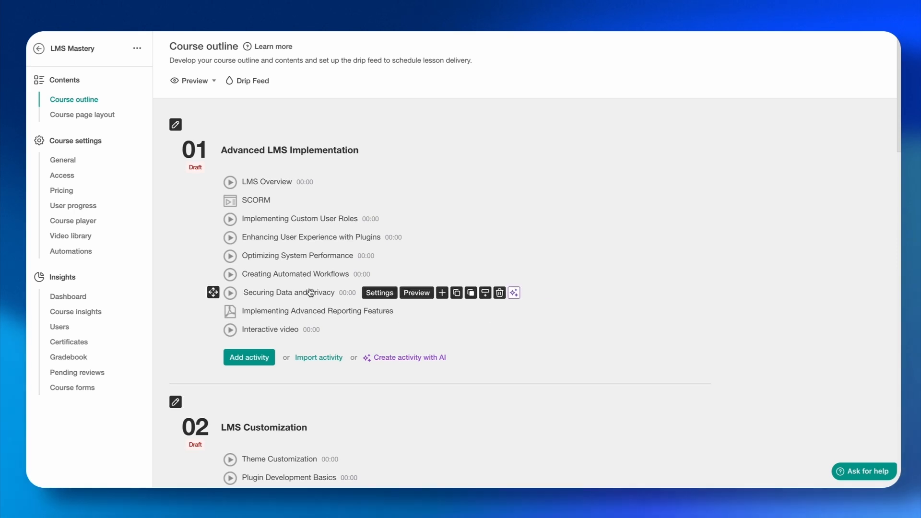
- Open the Interactive video activity, then close Vimeo's sharing dialog and check the Private link option
{"action": "left_click", "coordinate": [352, 333]}
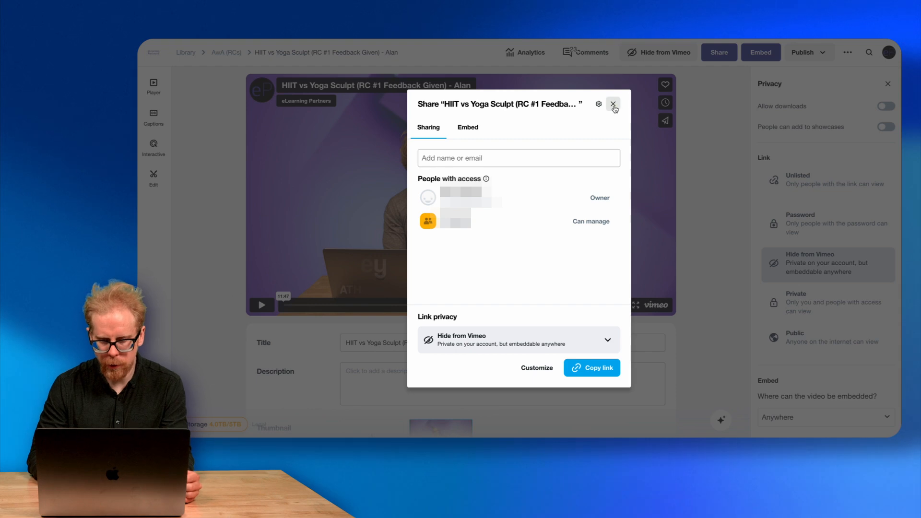
{"action": "left_click", "coordinate": [614, 104]}
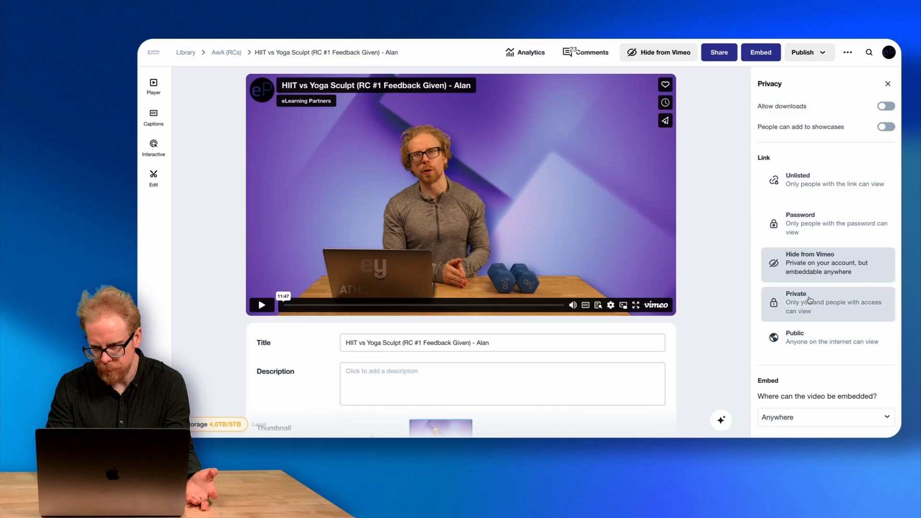
{"action": "left_click", "coordinate": [805, 309]}
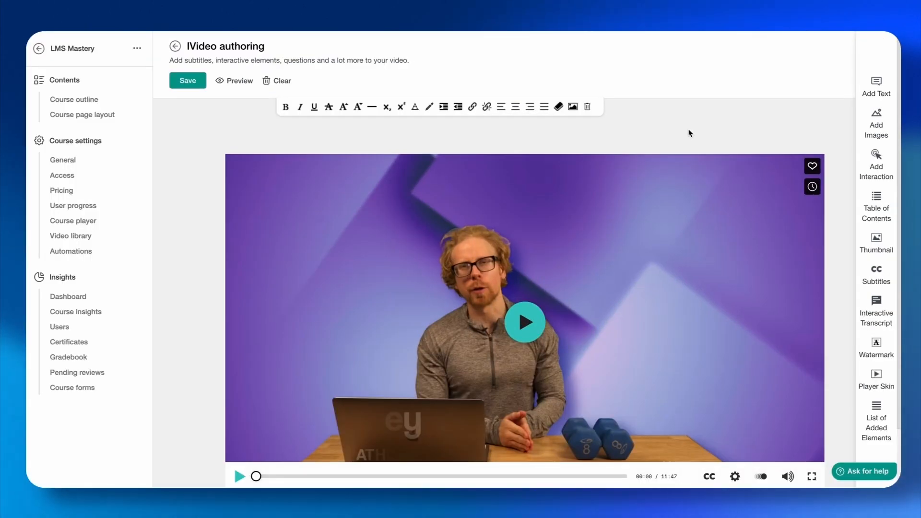
- Pause the video at the opening name title and add the green numbered "Click Me" button template to it
{"action": "scroll", "coordinate": [689, 133], "scroll_direction": "down", "scroll_amount": 1}
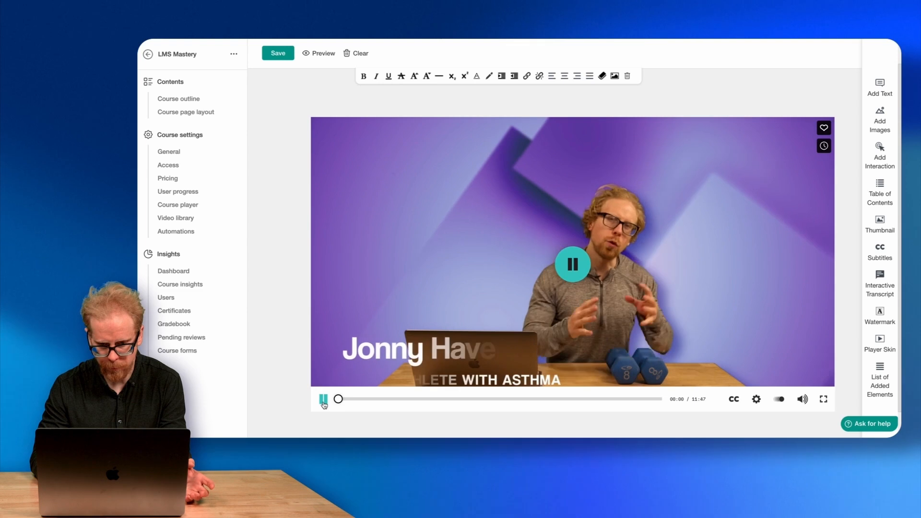
{"action": "left_click", "coordinate": [324, 404]}
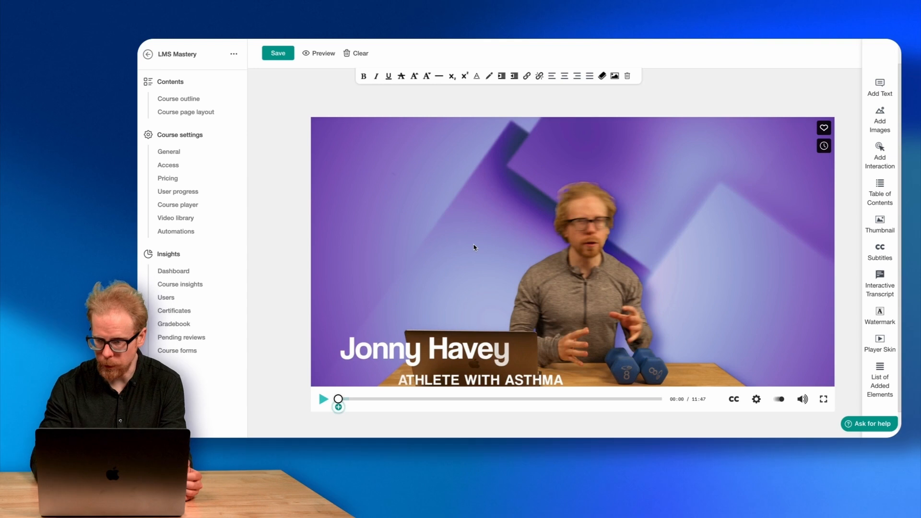
{"action": "left_click", "coordinate": [879, 122]}
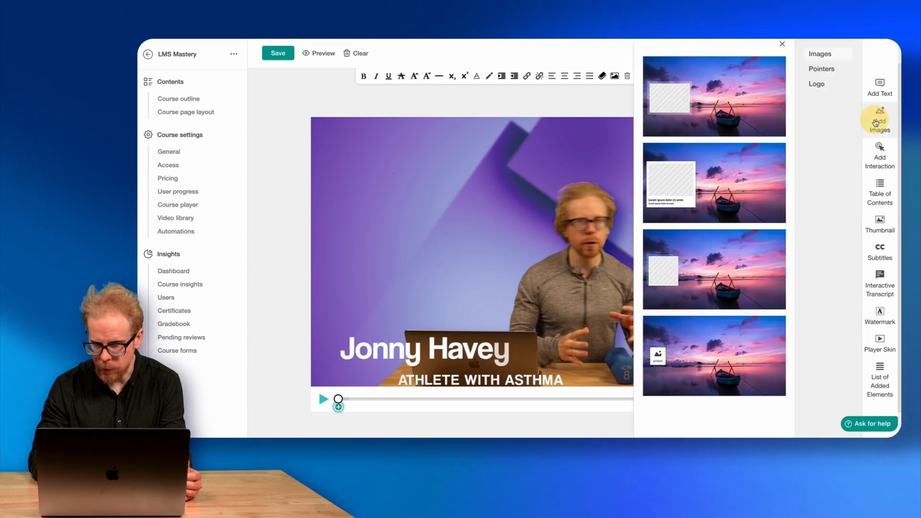
{"action": "scroll", "coordinate": [790, 280], "scroll_direction": "down", "scroll_amount": 1}
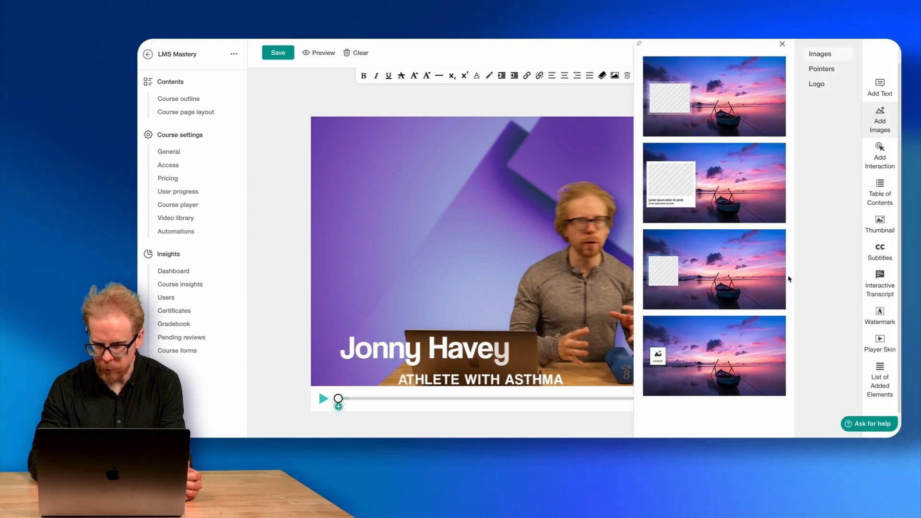
{"action": "left_click", "coordinate": [880, 152]}
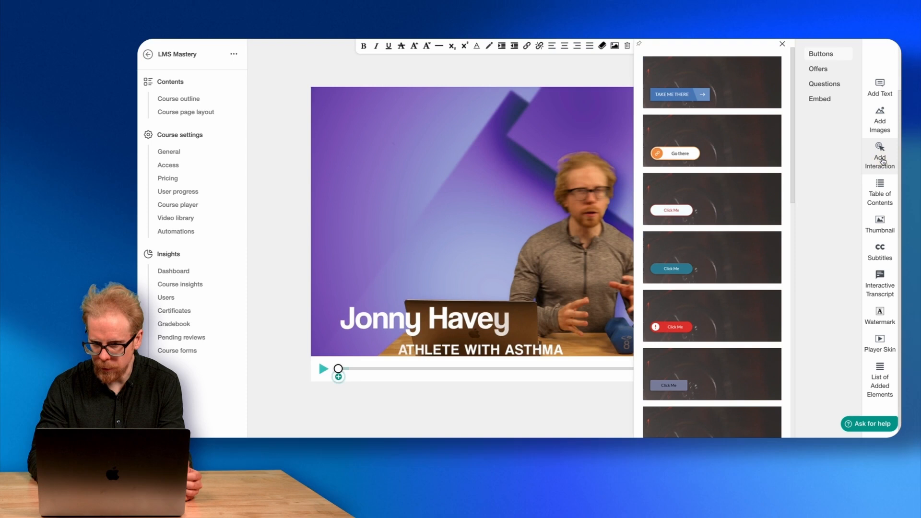
{"action": "scroll", "coordinate": [672, 149], "scroll_direction": "down", "scroll_amount": 8}
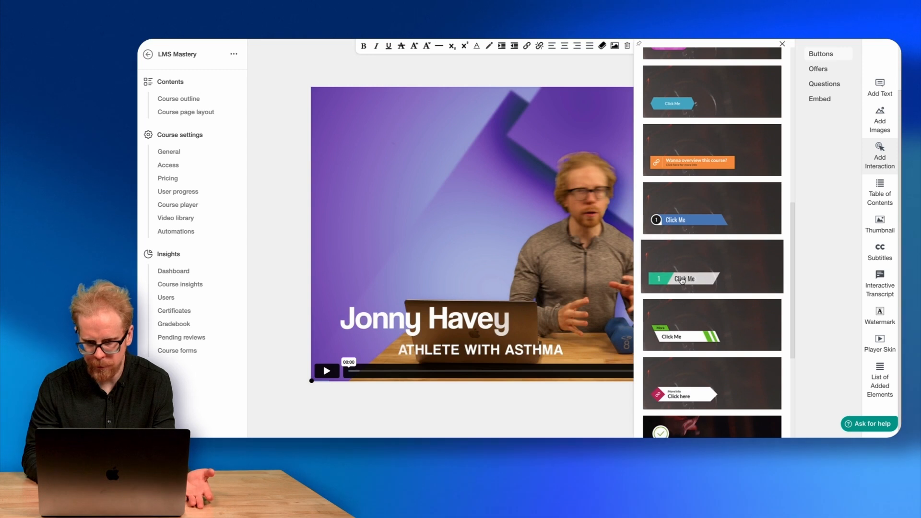
{"action": "left_click", "coordinate": [682, 282]}
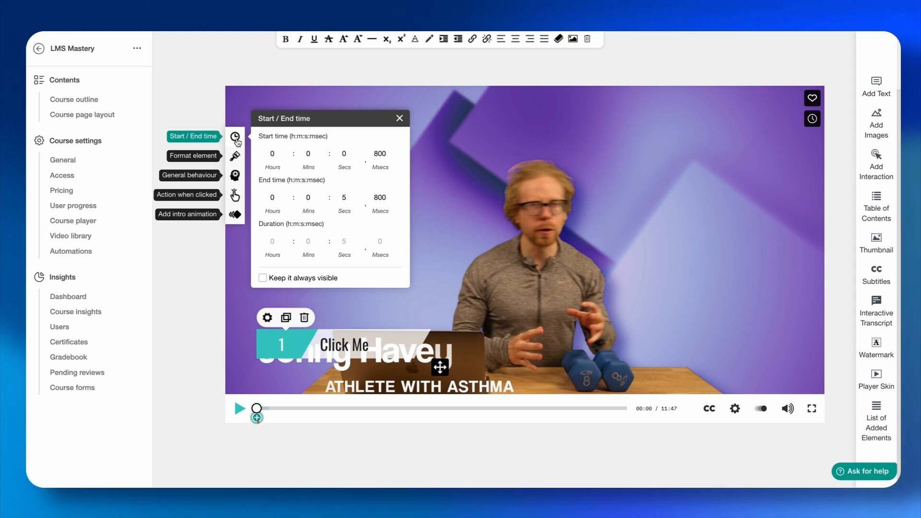
- Review the Click Me button's general behaviour and click action options
{"action": "left_click", "coordinate": [235, 176]}
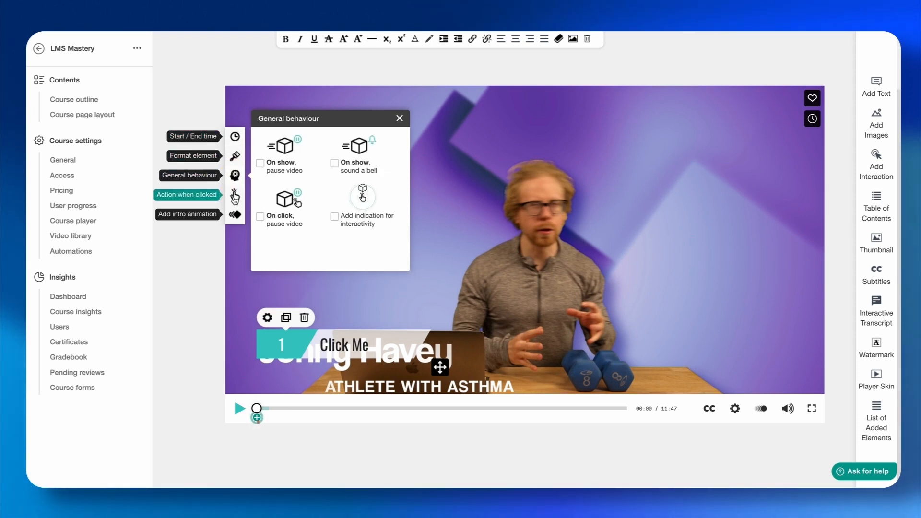
{"action": "left_click", "coordinate": [235, 196]}
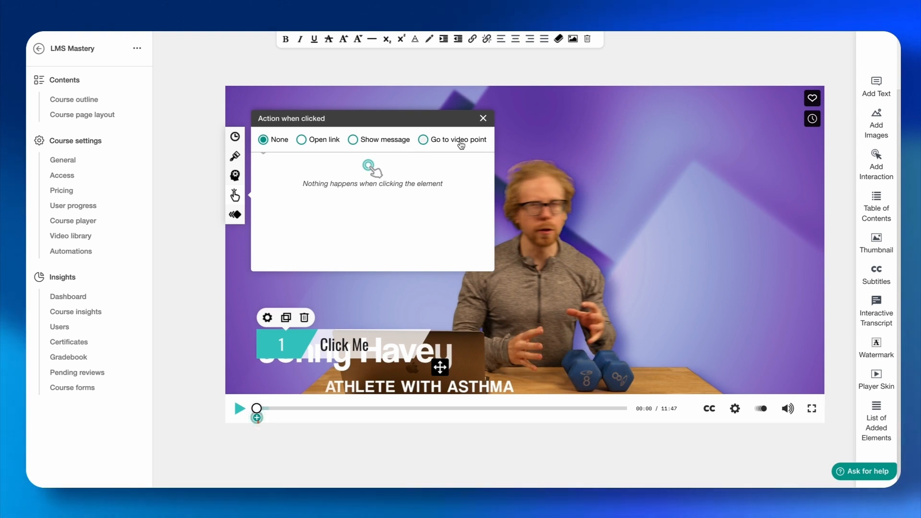
- Check the video editor's table of contents, interactive transcript and interaction options
{"action": "left_click", "coordinate": [882, 204]}
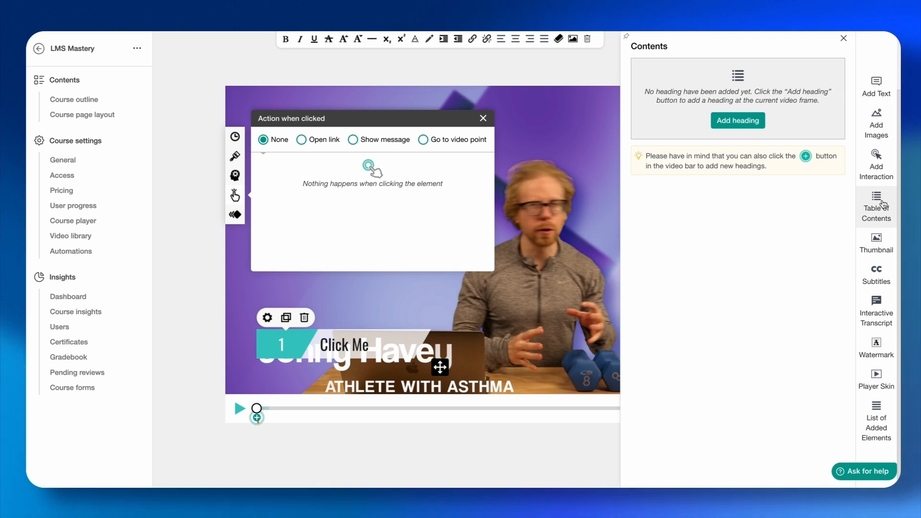
{"action": "left_click", "coordinate": [877, 311]}
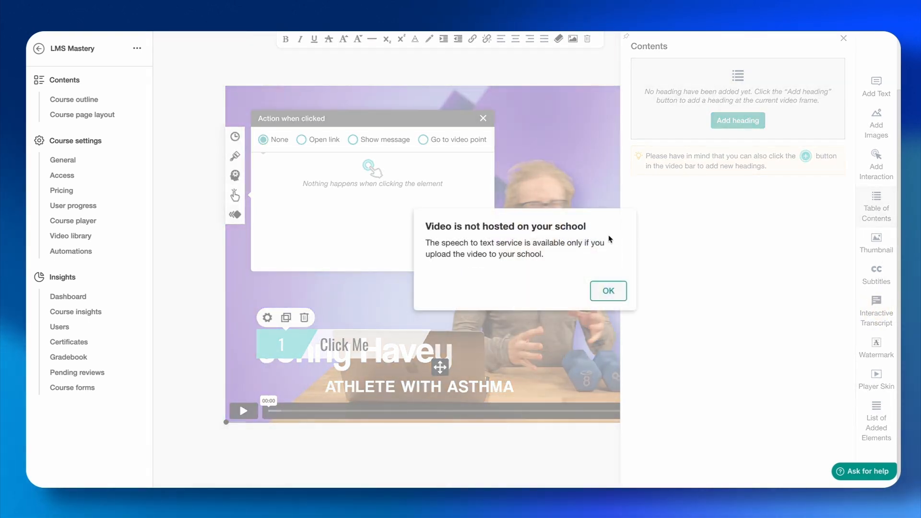
{"action": "left_click", "coordinate": [609, 291]}
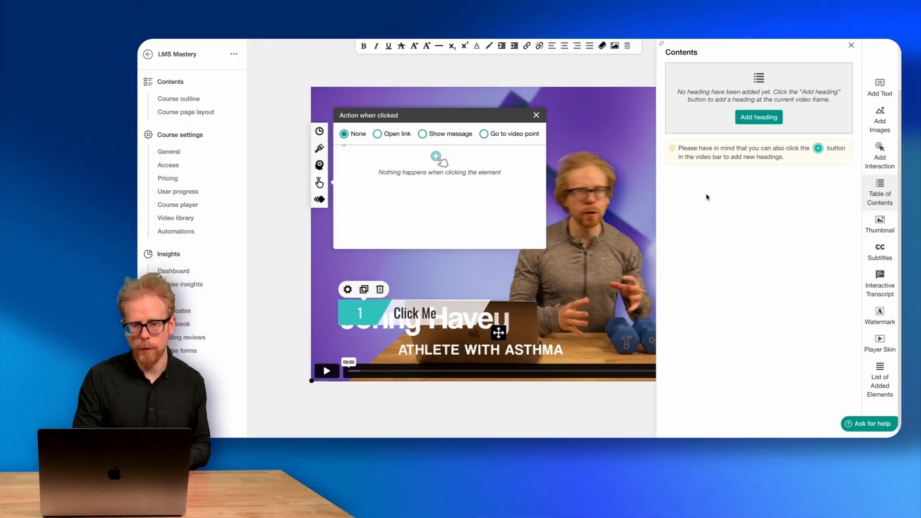
{"action": "left_click", "coordinate": [879, 148]}
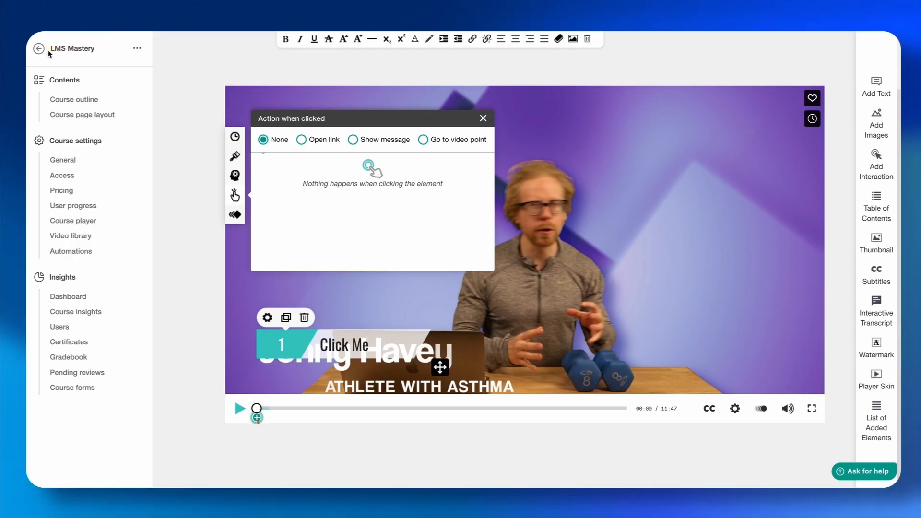
- Close the button's click action settings and leave the video editor for the course outline
{"action": "left_click", "coordinate": [483, 119]}
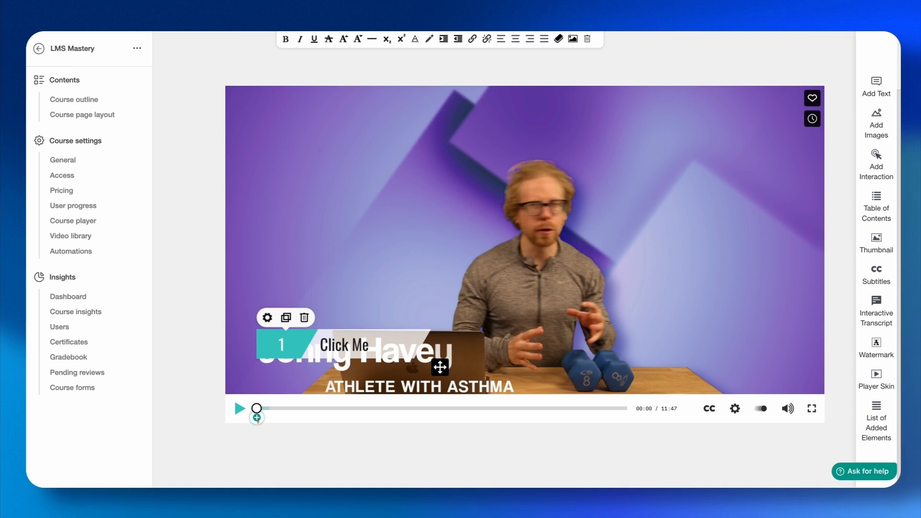
{"action": "left_click", "coordinate": [40, 49]}
{"action": "left_click", "coordinate": [421, 285]}
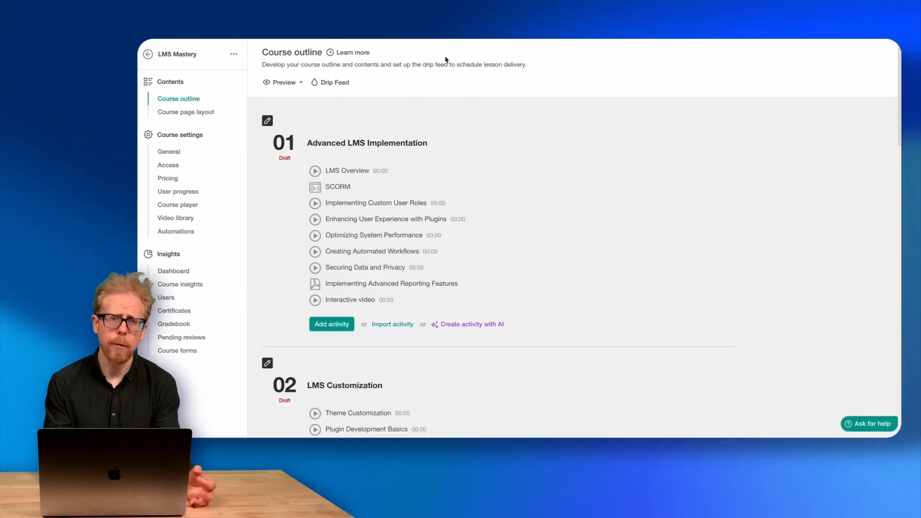
- Review the available learning activity types for the first section, from multimedia and live sessions to social and embed, without adding one
{"action": "left_click", "coordinate": [336, 326]}
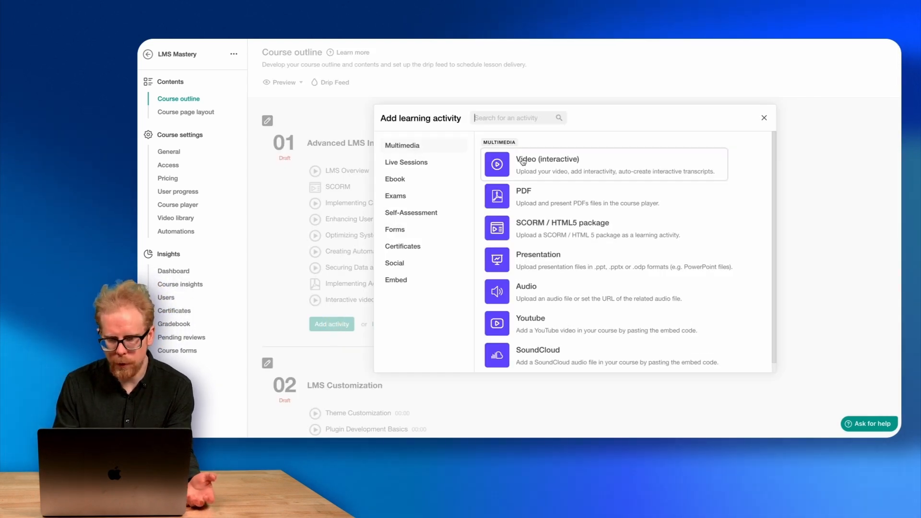
{"action": "scroll", "coordinate": [527, 241], "scroll_direction": "down", "scroll_amount": 1}
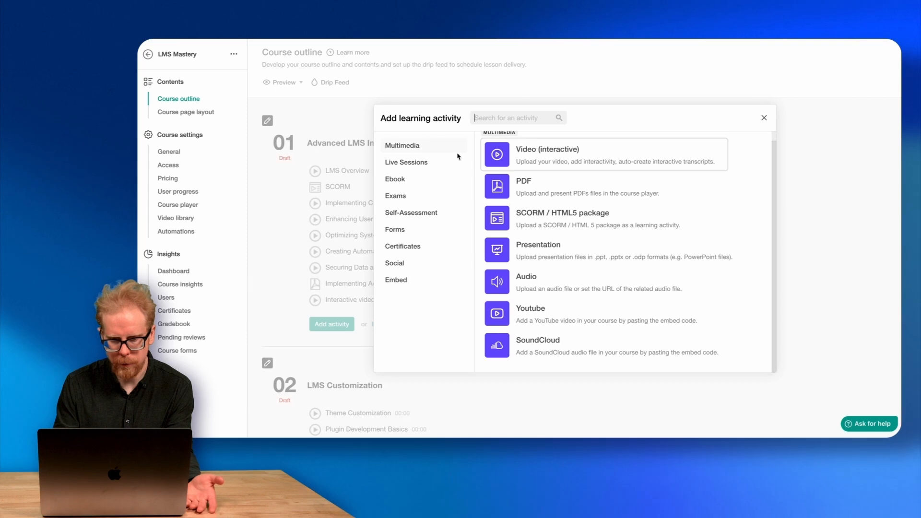
{"action": "left_click", "coordinate": [402, 161]}
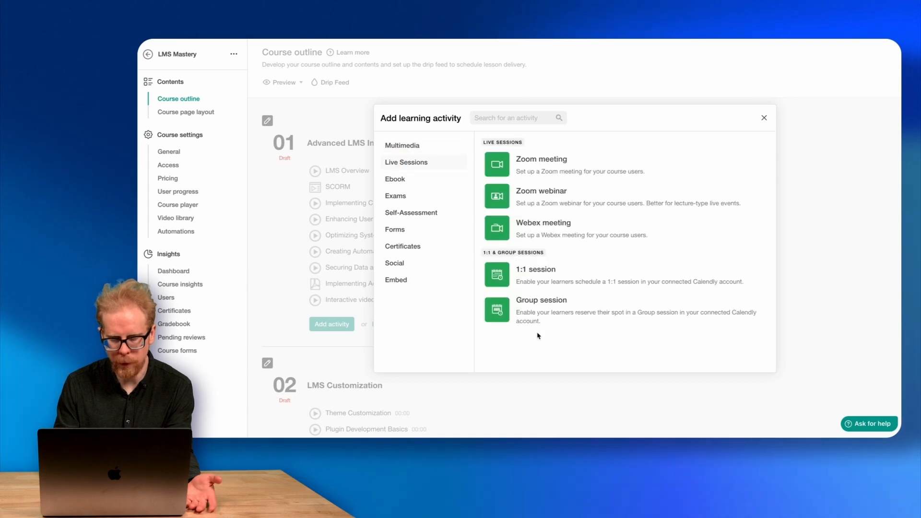
{"action": "left_click", "coordinate": [402, 179]}
{"action": "left_click", "coordinate": [396, 197]}
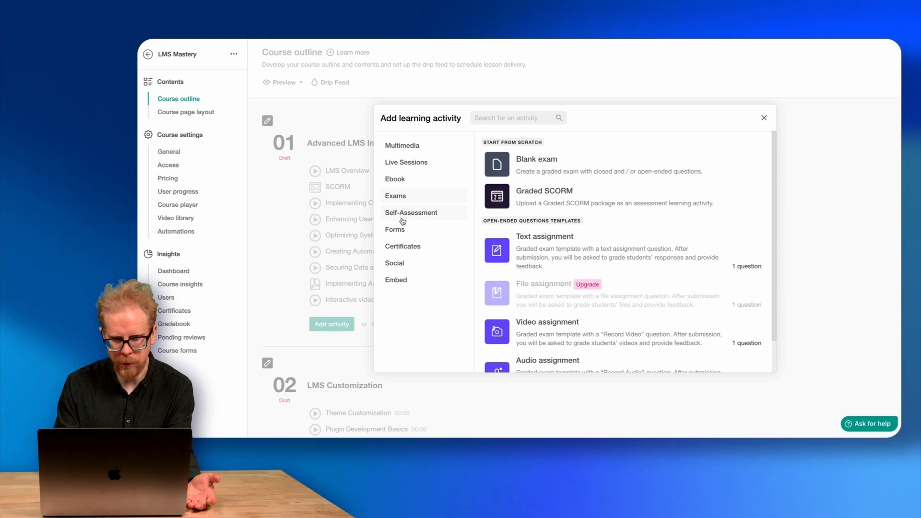
{"action": "left_click", "coordinate": [403, 214]}
{"action": "left_click", "coordinate": [402, 233]}
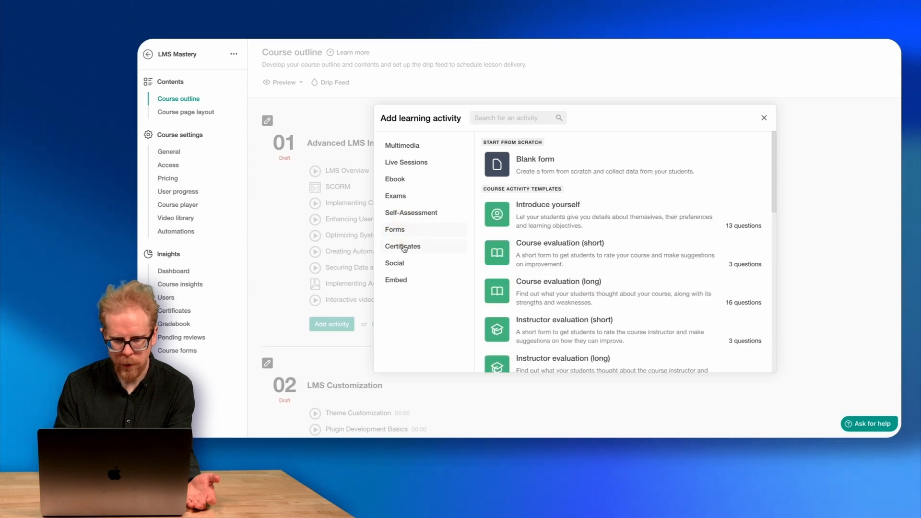
{"action": "left_click", "coordinate": [403, 248]}
{"action": "left_click", "coordinate": [398, 268]}
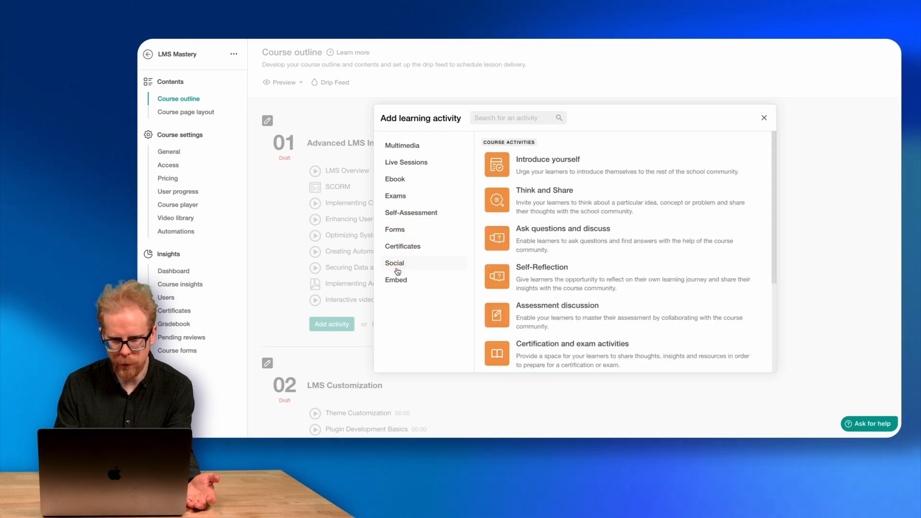
{"action": "left_click", "coordinate": [397, 282]}
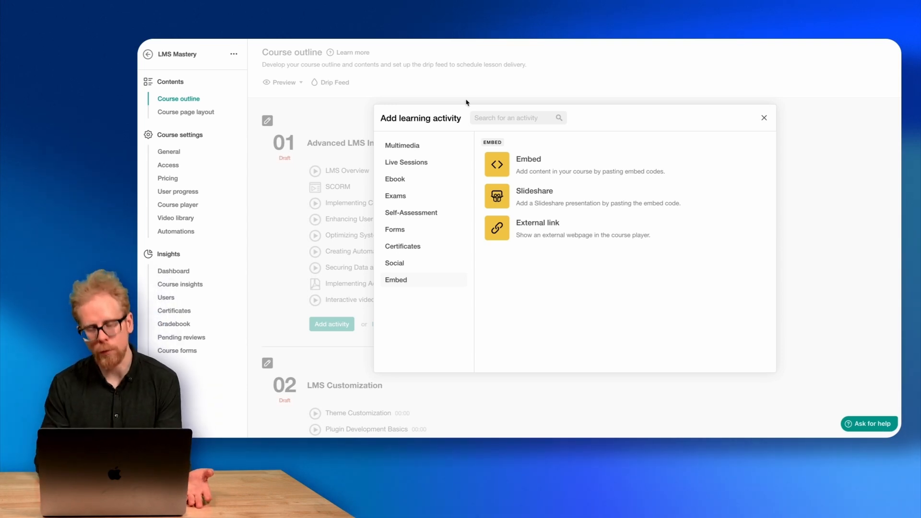
{"action": "left_click", "coordinate": [765, 118]}
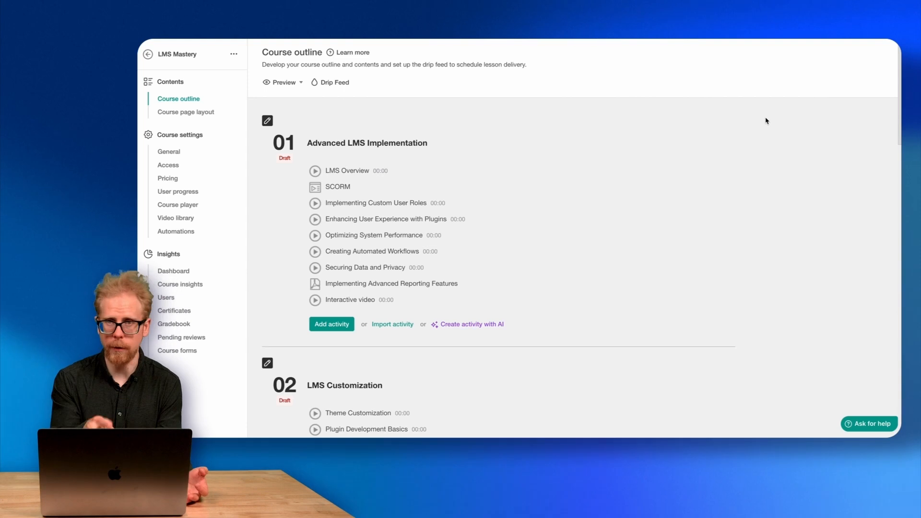
- Preview the LMS Mastery course page and return to the course outline
{"action": "mouse_move", "coordinate": [342, 139]}
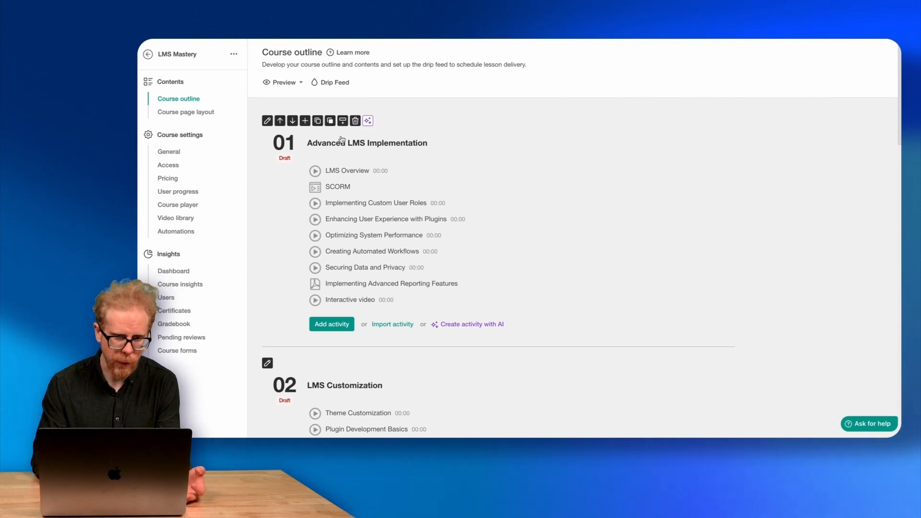
{"action": "left_click", "coordinate": [301, 84]}
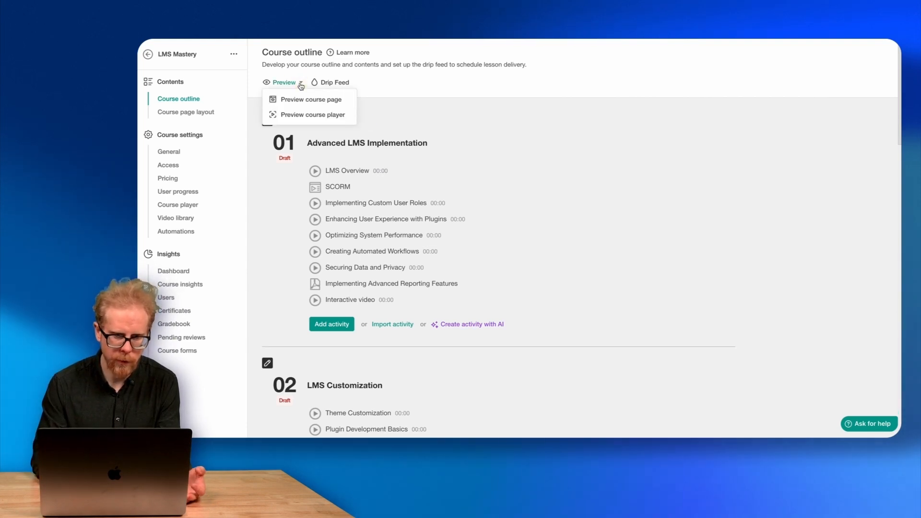
{"action": "right_click", "coordinate": [297, 101]}
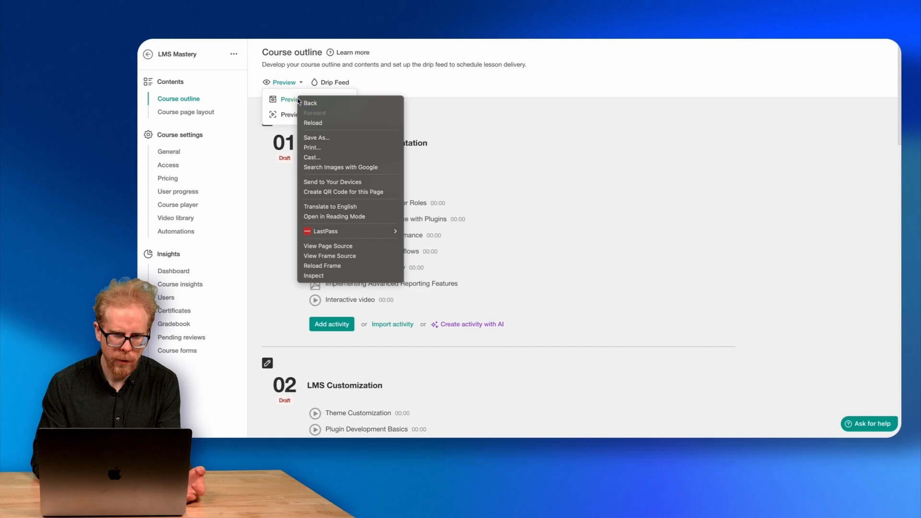
{"action": "left_click", "coordinate": [285, 101]}
{"action": "left_click", "coordinate": [301, 84]}
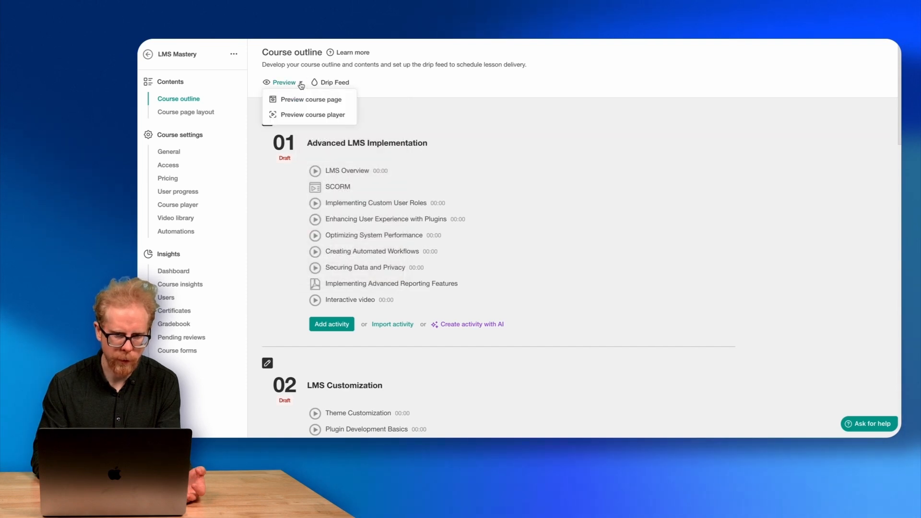
{"action": "left_click", "coordinate": [294, 101]}
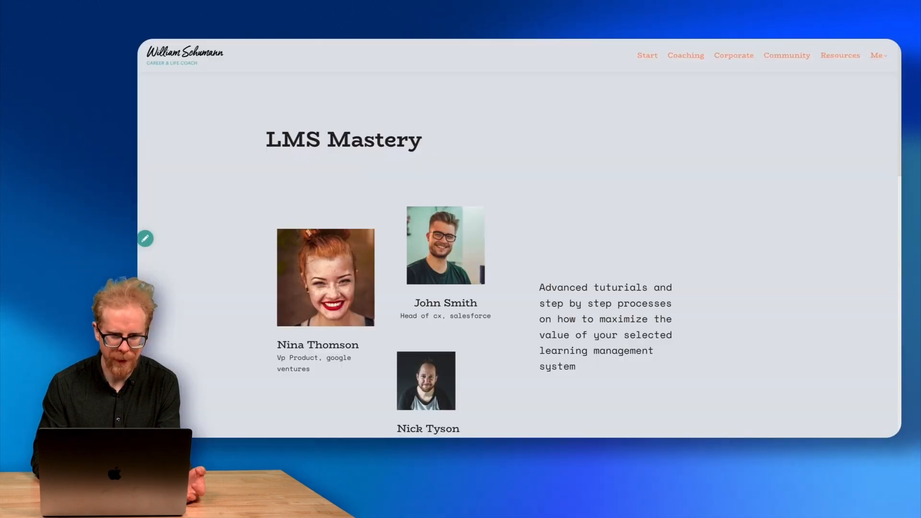
{"action": "left_click", "coordinate": [302, 40]}
- Preview the course in the course player and pause the interactive video
{"action": "mouse_move", "coordinate": [303, 93]}
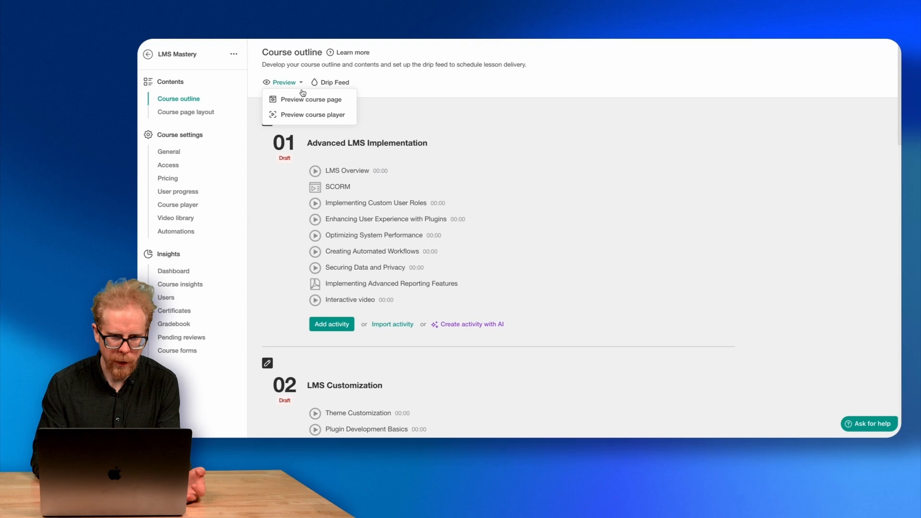
{"action": "left_click", "coordinate": [305, 113]}
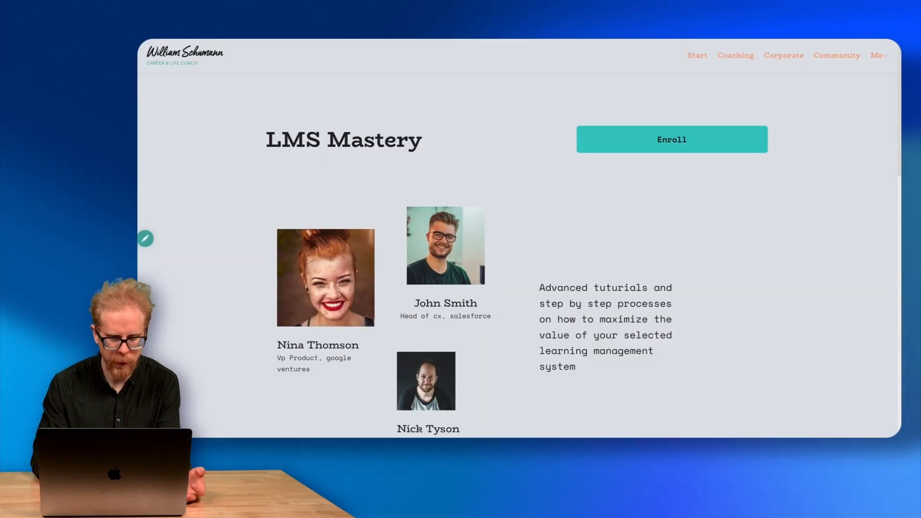
{"action": "scroll", "coordinate": [432, 158], "scroll_direction": "down", "scroll_amount": 10}
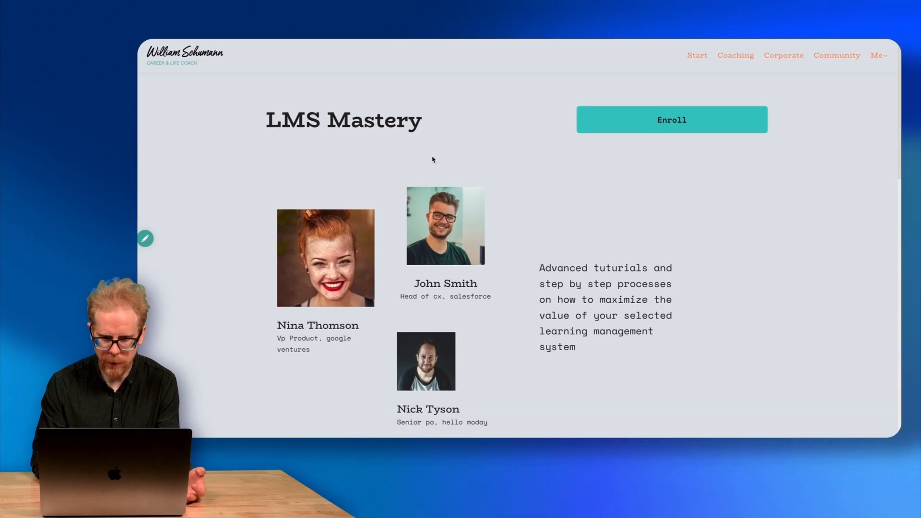
{"action": "scroll", "coordinate": [433, 159], "scroll_direction": "up", "scroll_amount": 10}
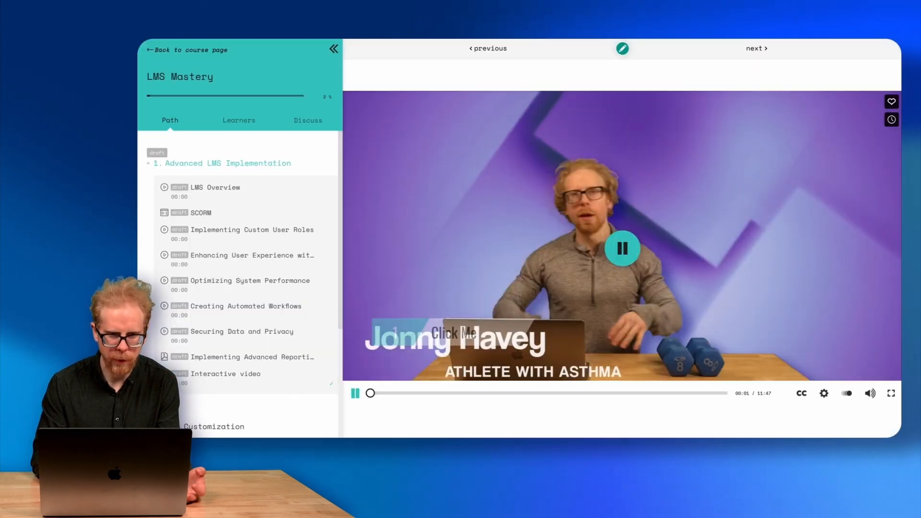
{"action": "left_click", "coordinate": [627, 258]}
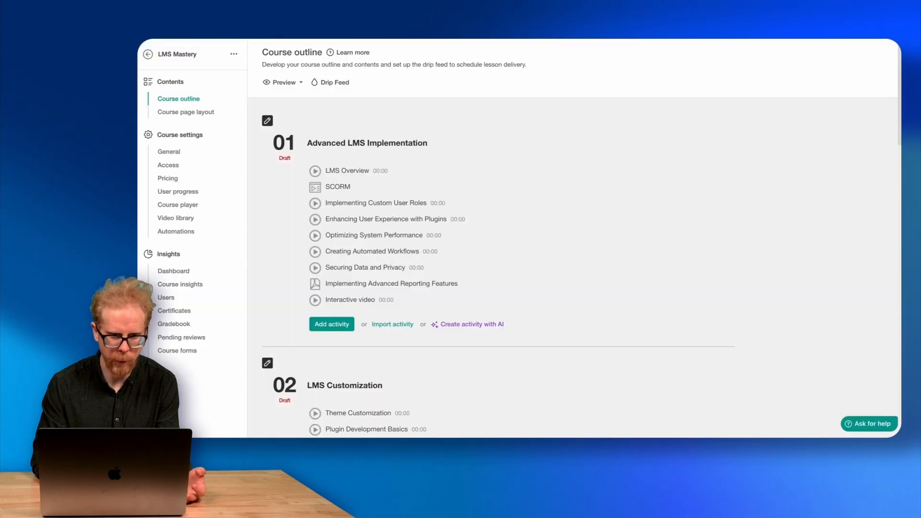
- Open the drip feed settings and switch on drip feed to review its scheduling options
{"action": "left_click", "coordinate": [317, 85]}
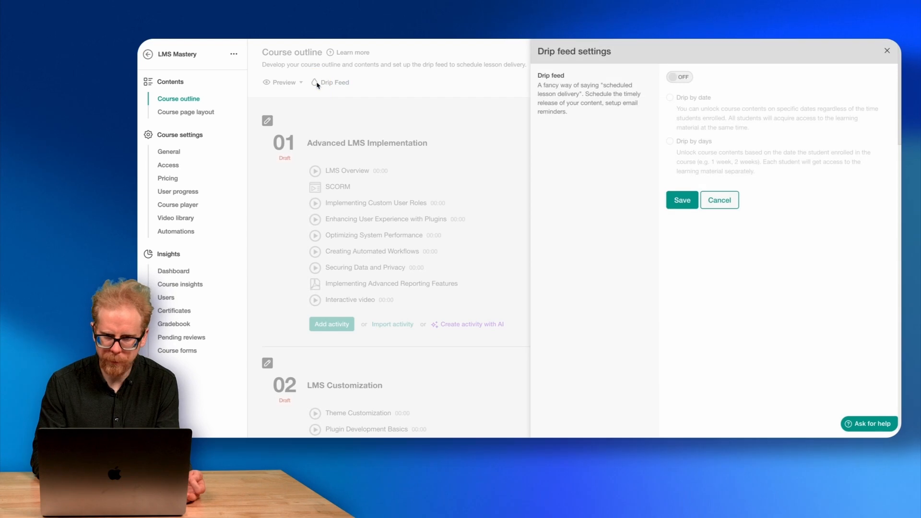
{"action": "left_click", "coordinate": [670, 81]}
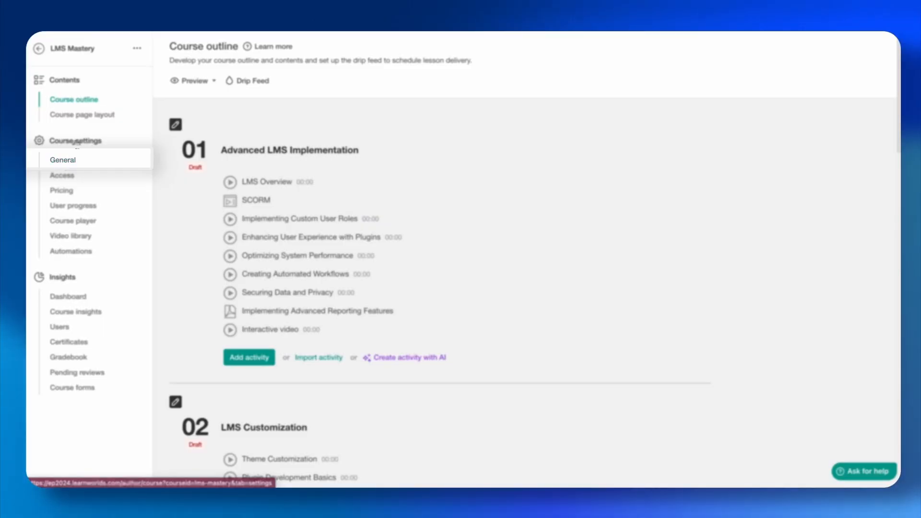
- Open the course's general settings and fill in the author's name
{"action": "left_click", "coordinate": [62, 161]}
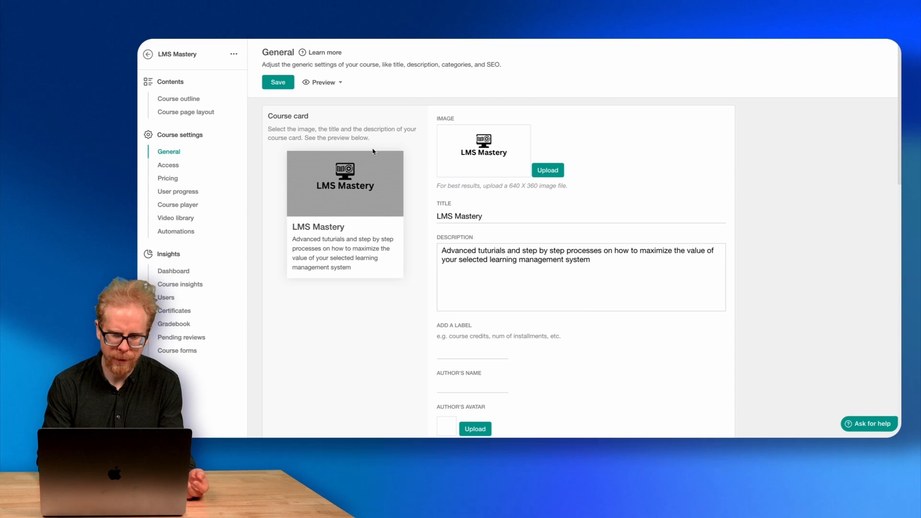
{"action": "scroll", "coordinate": [374, 152], "scroll_direction": "down", "scroll_amount": 4}
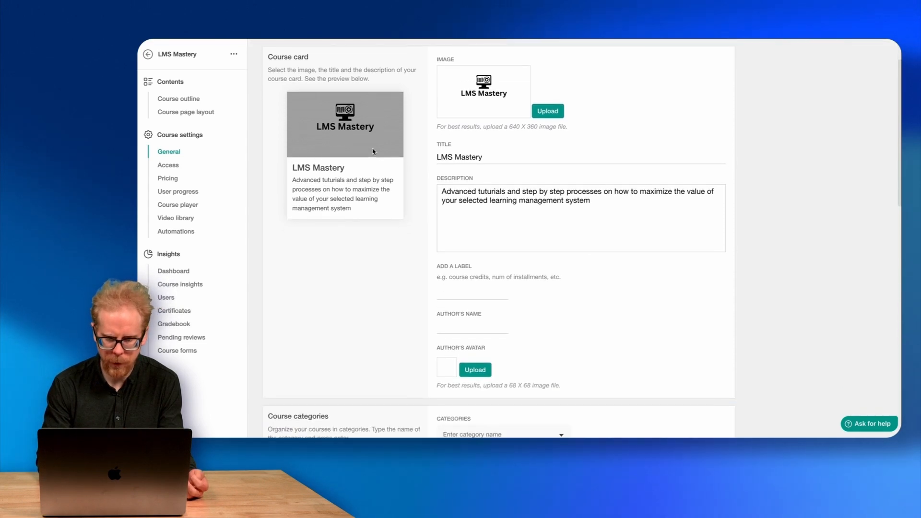
{"action": "scroll", "coordinate": [373, 151], "scroll_direction": "down", "scroll_amount": 1}
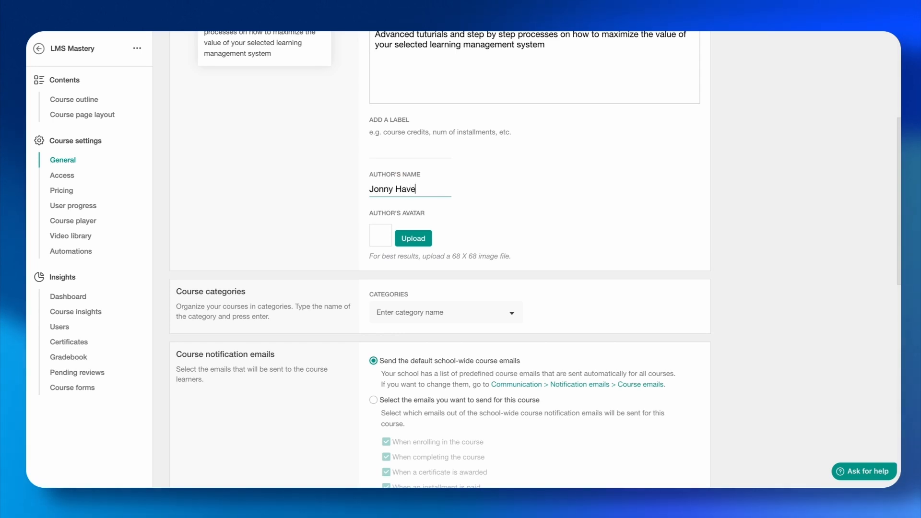
- Upload Add a heading.png from the Downloads folder for the author's avatar
{"action": "left_click", "coordinate": [407, 241]}
{"action": "left_click", "coordinate": [407, 243]}
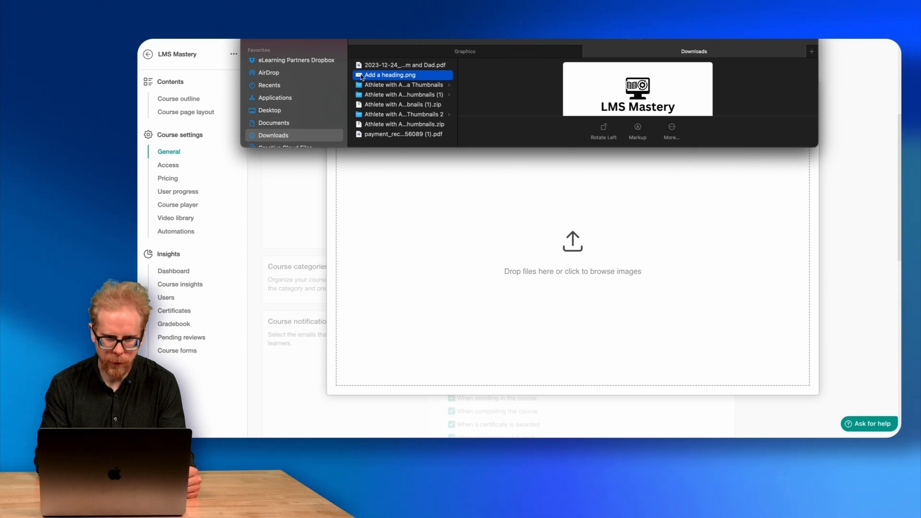
{"action": "key", "text": "Return"}
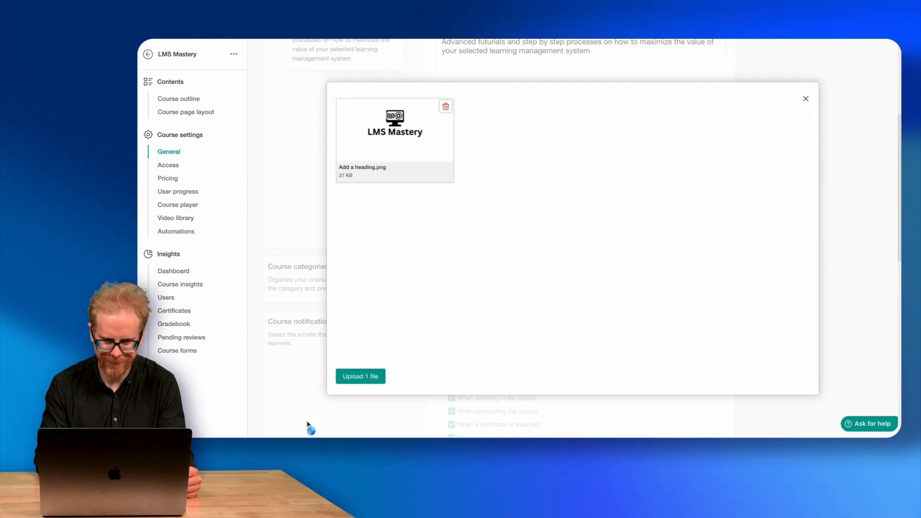
{"action": "left_click", "coordinate": [365, 377]}
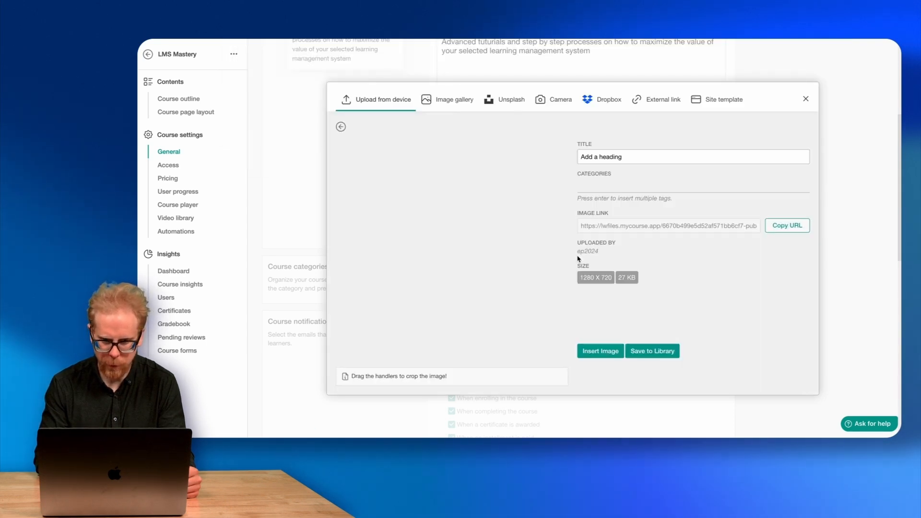
- Title the uploaded image as the author's headshot and insert it as the author's avatar
{"action": "triple_click", "coordinate": [638, 157]}
{"action": "type", "text": "Jonny"}
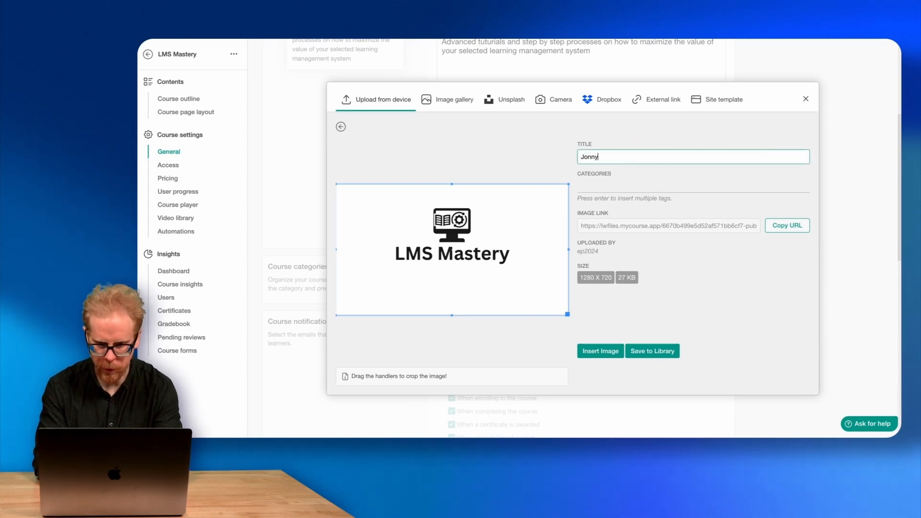
{"action": "type", "text": "'s Headsho"}
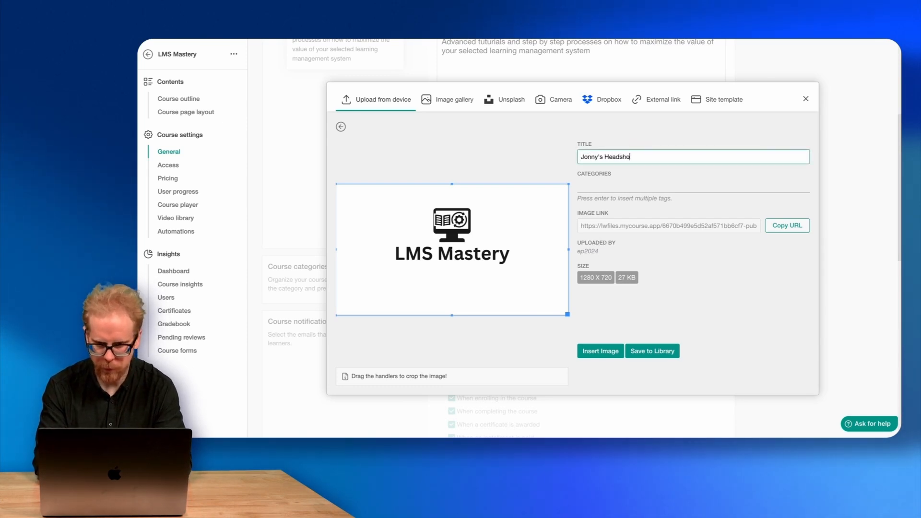
{"action": "type", "text": "t"}
{"action": "left_click", "coordinate": [600, 355]}
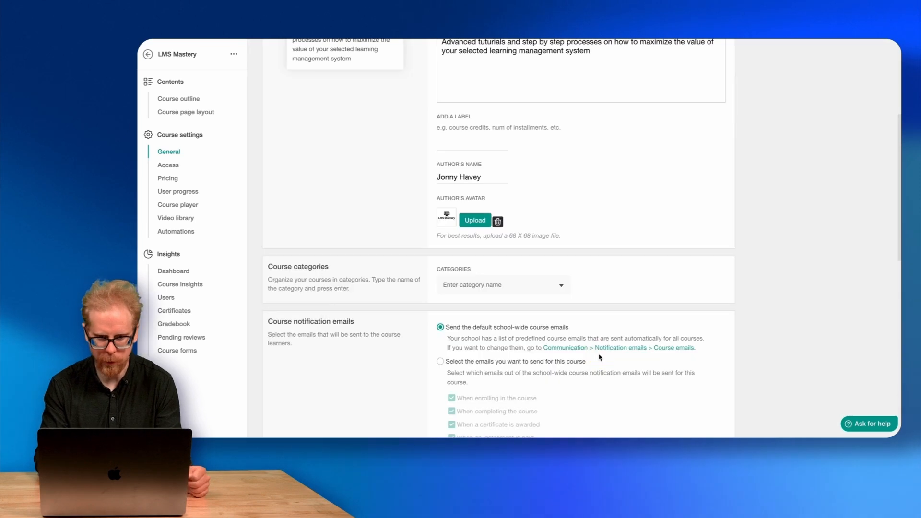
- Go from the course categories setting to the page for managing categories
{"action": "scroll", "coordinate": [448, 258], "scroll_direction": "down", "scroll_amount": 2}
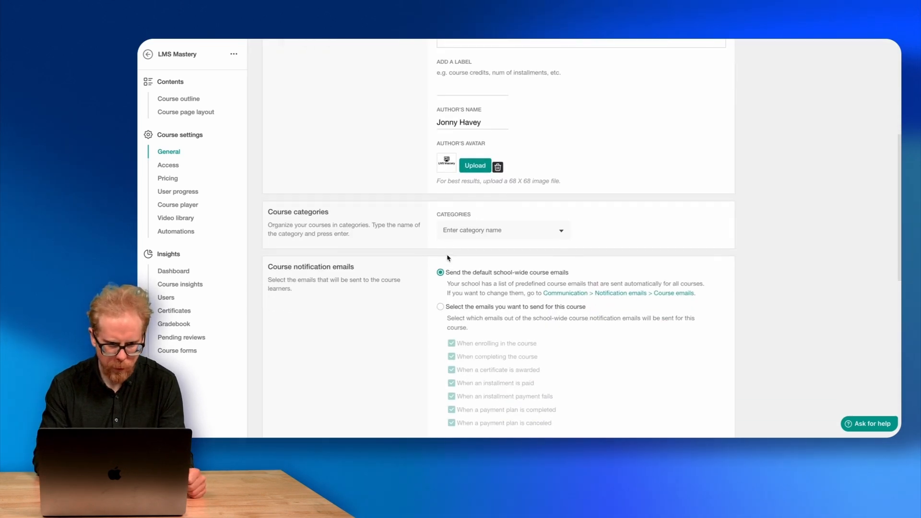
{"action": "scroll", "coordinate": [316, 230], "scroll_direction": "down", "scroll_amount": 2}
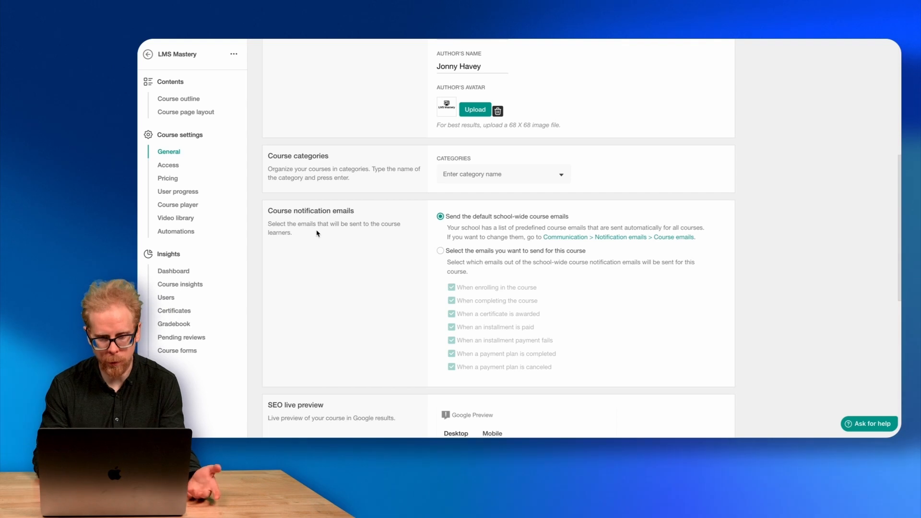
{"action": "left_click", "coordinate": [467, 175]}
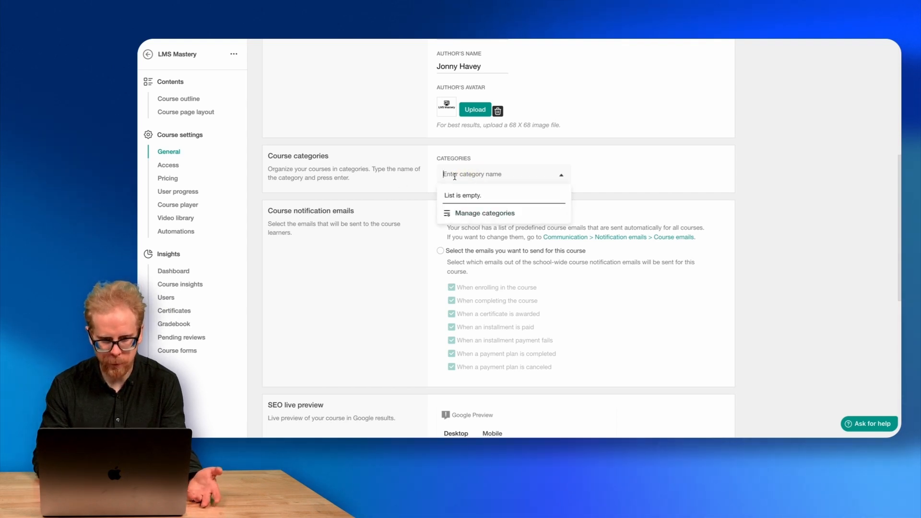
{"action": "left_click", "coordinate": [451, 215]}
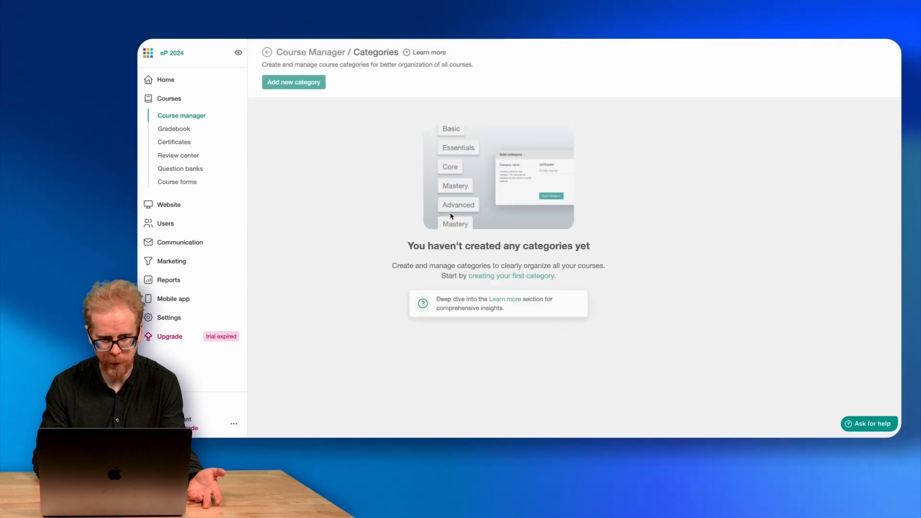
- Create the category "Learning Management System Courses" containing LMS Mastery, LMS Advanced Boot Camp and LMS Super Advanced Boot Camp
{"action": "left_click", "coordinate": [285, 86]}
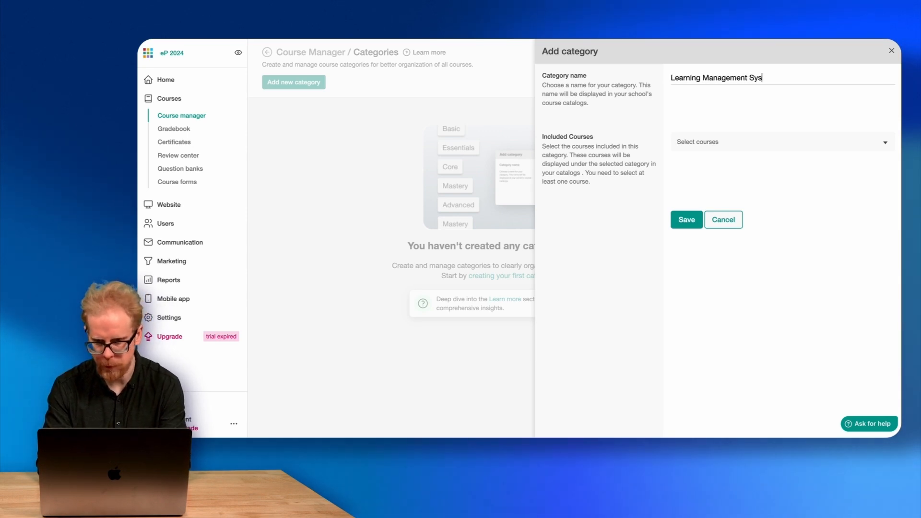
{"action": "left_click", "coordinate": [687, 220]}
{"action": "left_click", "coordinate": [726, 140]}
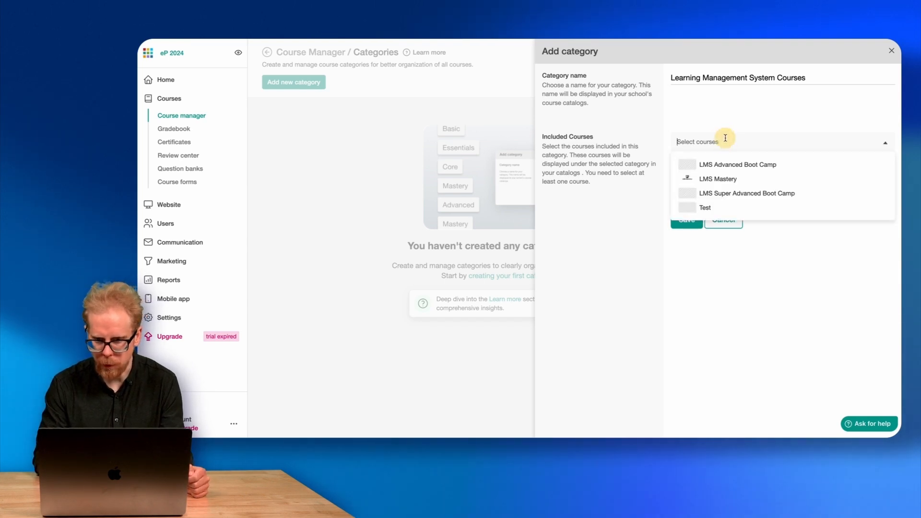
{"action": "left_click", "coordinate": [719, 179]}
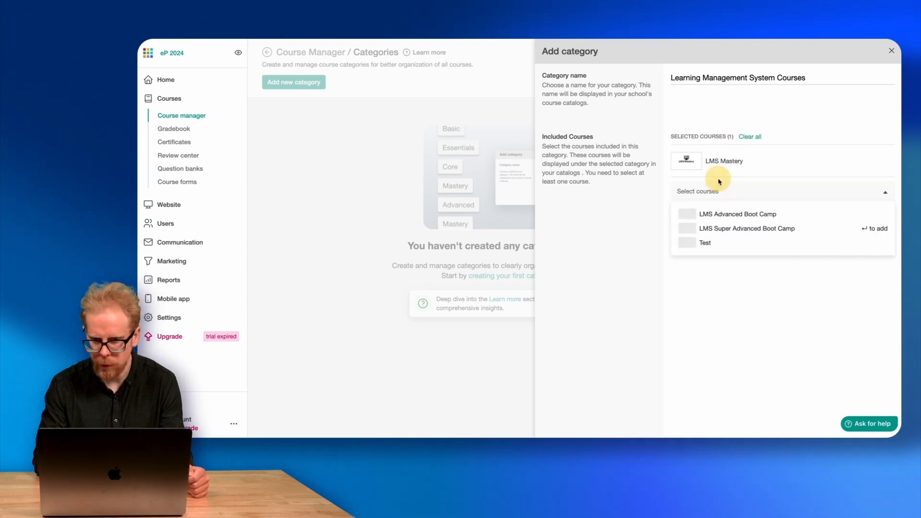
{"action": "left_click", "coordinate": [722, 214]}
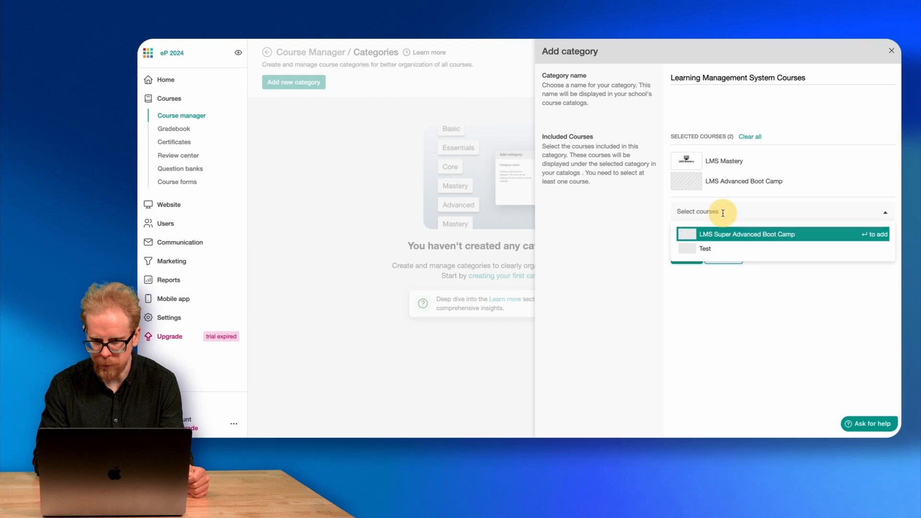
{"action": "left_click", "coordinate": [721, 232]}
{"action": "left_click", "coordinate": [687, 275]}
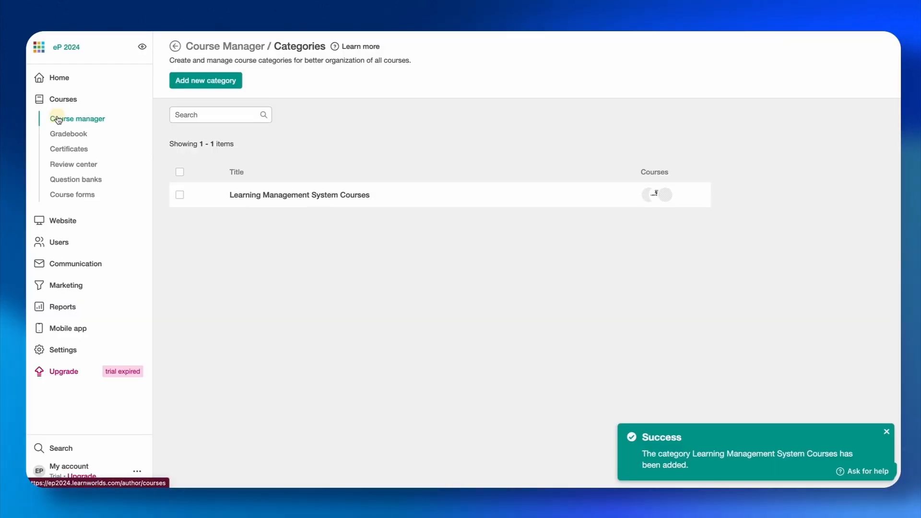
- Return to the LMS Mastery course's general settings and check its assigned course category
{"action": "left_click", "coordinate": [166, 116]}
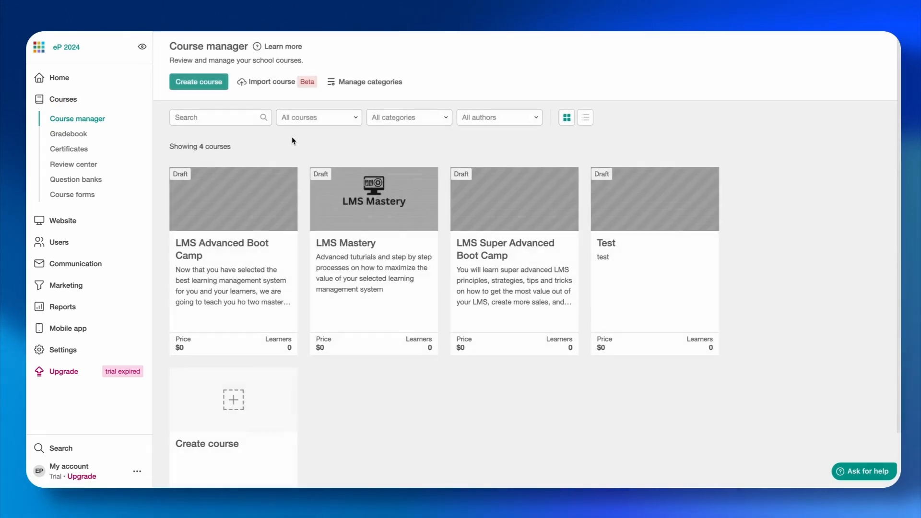
{"action": "left_click", "coordinate": [370, 216]}
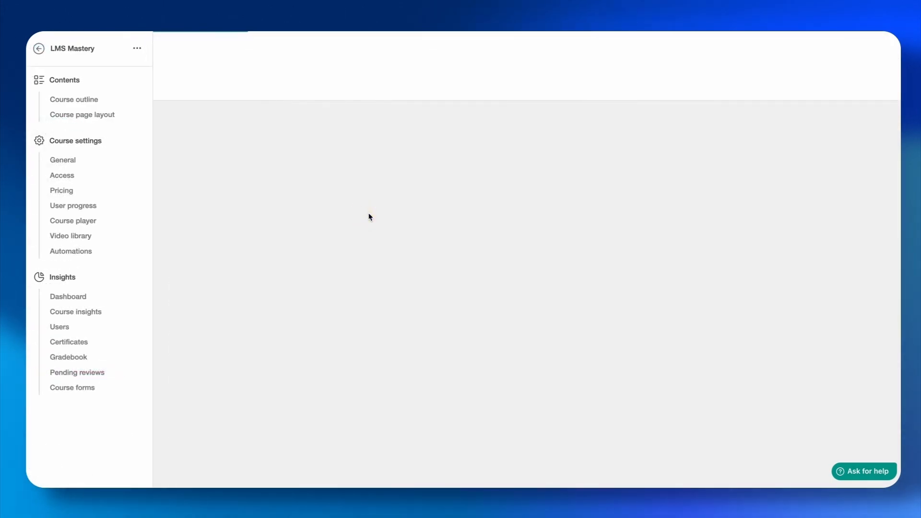
{"action": "left_click", "coordinate": [66, 161]}
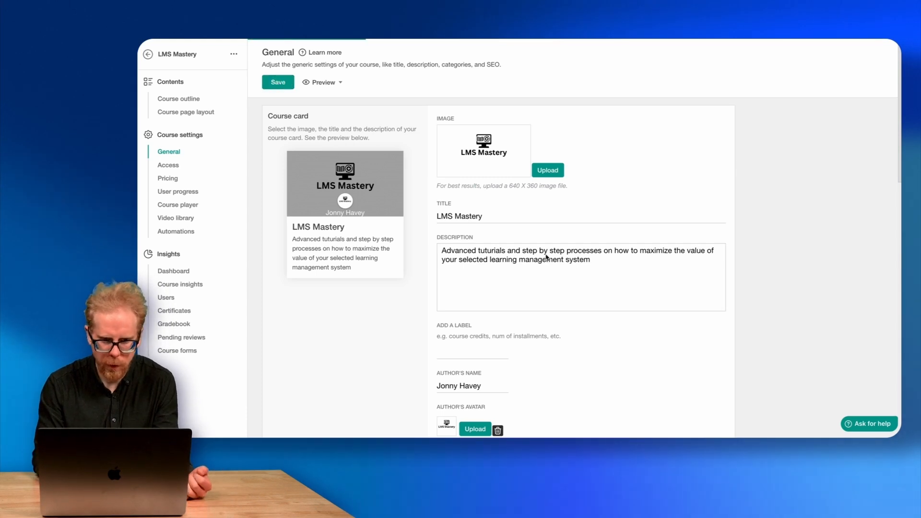
{"action": "scroll", "coordinate": [546, 254], "scroll_direction": "down", "scroll_amount": 1}
{"action": "scroll", "coordinate": [546, 254], "scroll_direction": "down", "scroll_amount": 6}
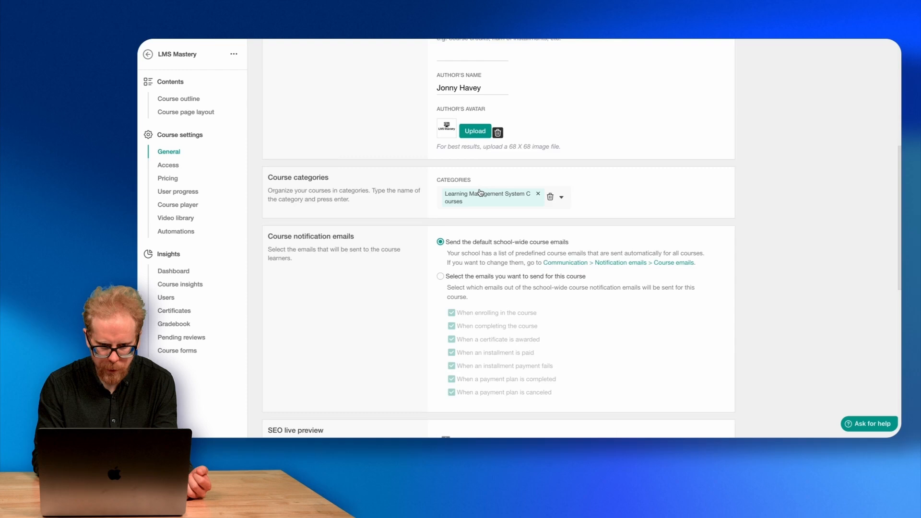
- Try choosing individual notification emails for the course, then restore the default school-wide course emails
{"action": "scroll", "coordinate": [480, 192], "scroll_direction": "down", "scroll_amount": 2}
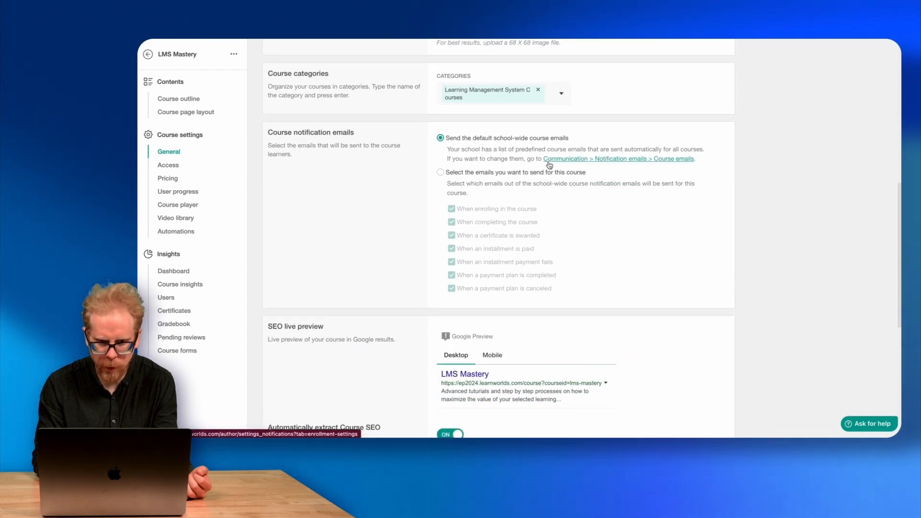
{"action": "scroll", "coordinate": [549, 165], "scroll_direction": "down", "scroll_amount": 1}
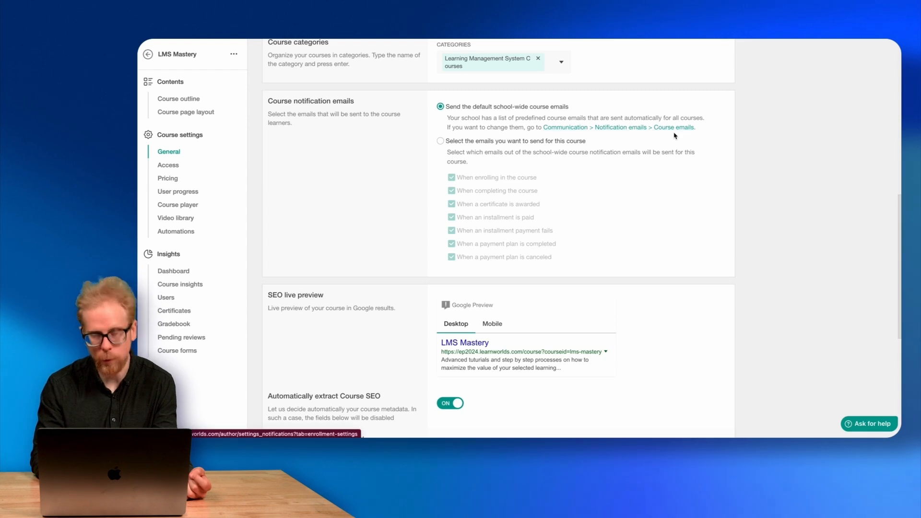
{"action": "left_click", "coordinate": [440, 142]}
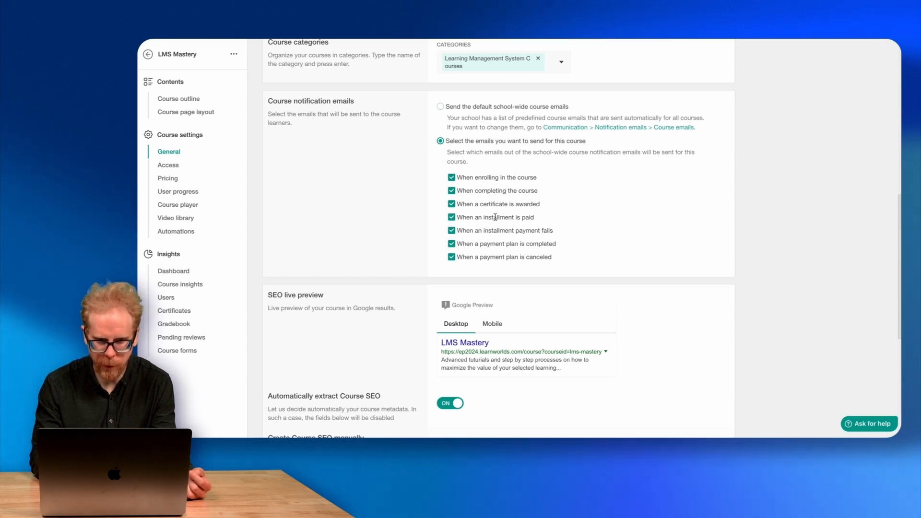
{"action": "left_click", "coordinate": [439, 106]}
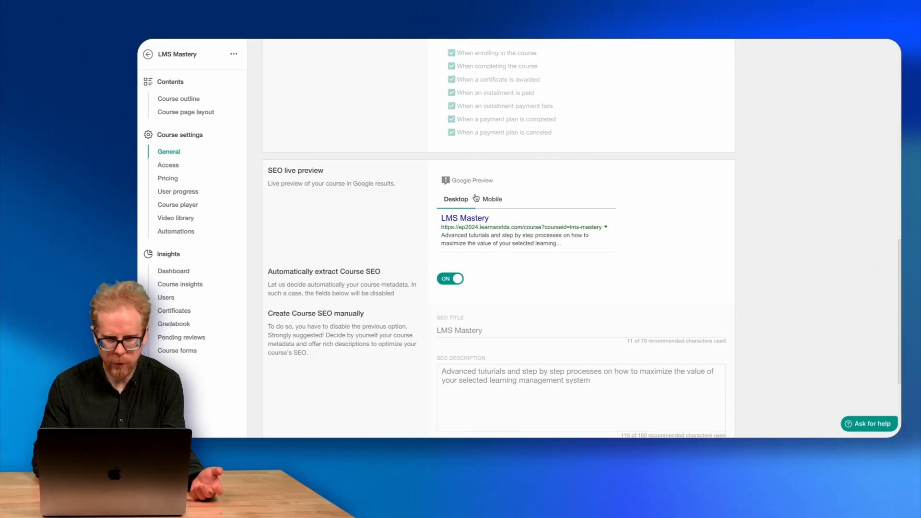
- Examine the course's SEO metadata settings and its desktop and mobile Google previews
{"action": "scroll", "coordinate": [476, 198], "scroll_direction": "down", "scroll_amount": 2}
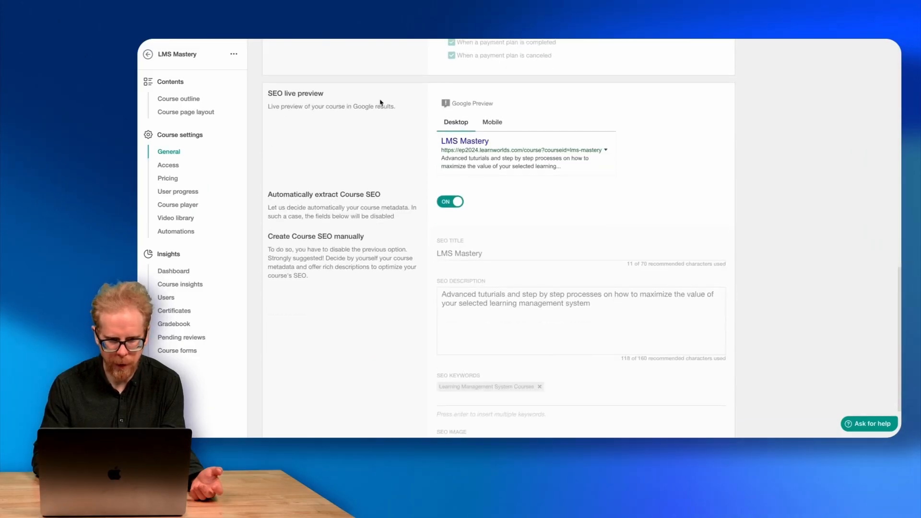
{"action": "scroll", "coordinate": [397, 238], "scroll_direction": "down", "scroll_amount": 2}
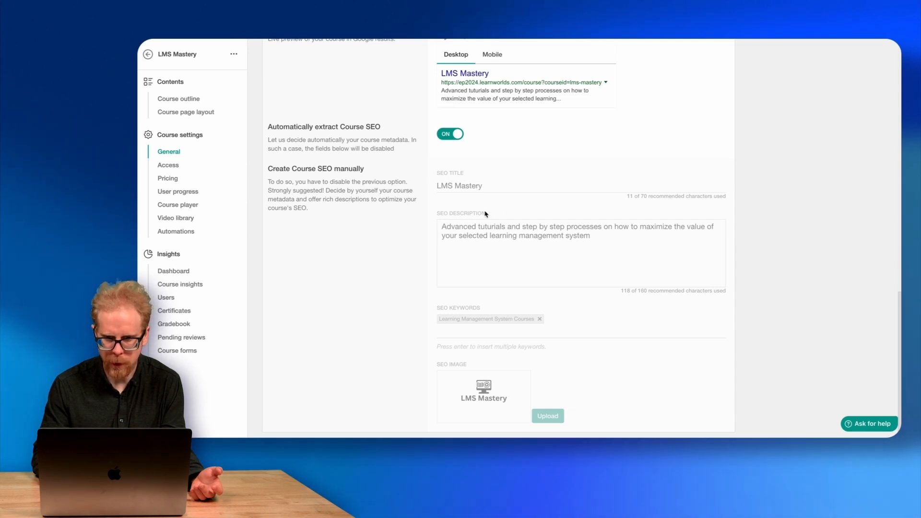
{"action": "scroll", "coordinate": [486, 214], "scroll_direction": "up", "scroll_amount": 5}
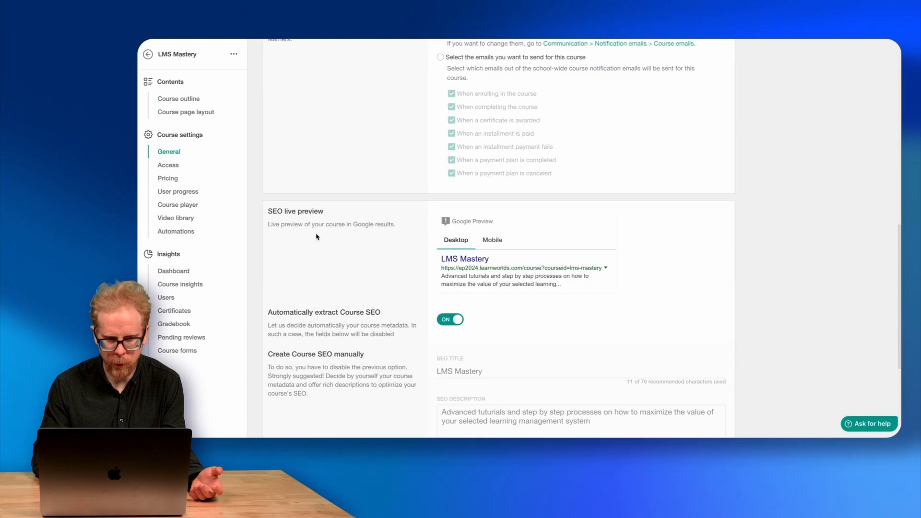
{"action": "scroll", "coordinate": [370, 274], "scroll_direction": "down", "scroll_amount": 5}
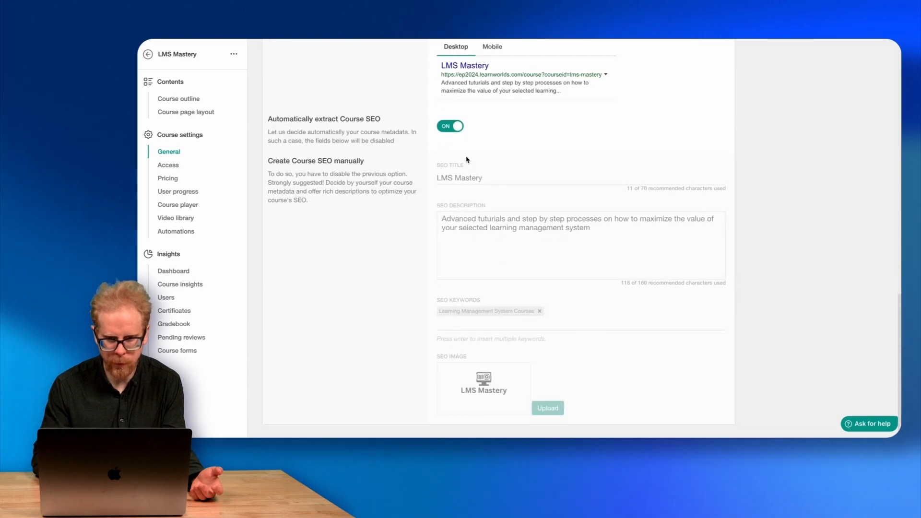
{"action": "left_click", "coordinate": [495, 48]}
{"action": "left_click", "coordinate": [455, 46]}
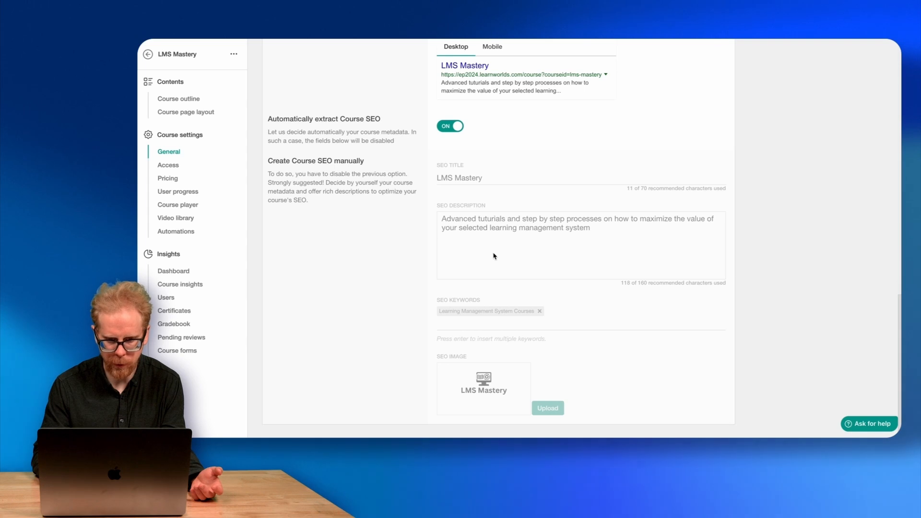
- Save the general settings and open the course's access settings to review the available statuses
{"action": "scroll", "coordinate": [450, 298], "scroll_direction": "up", "scroll_amount": 15}
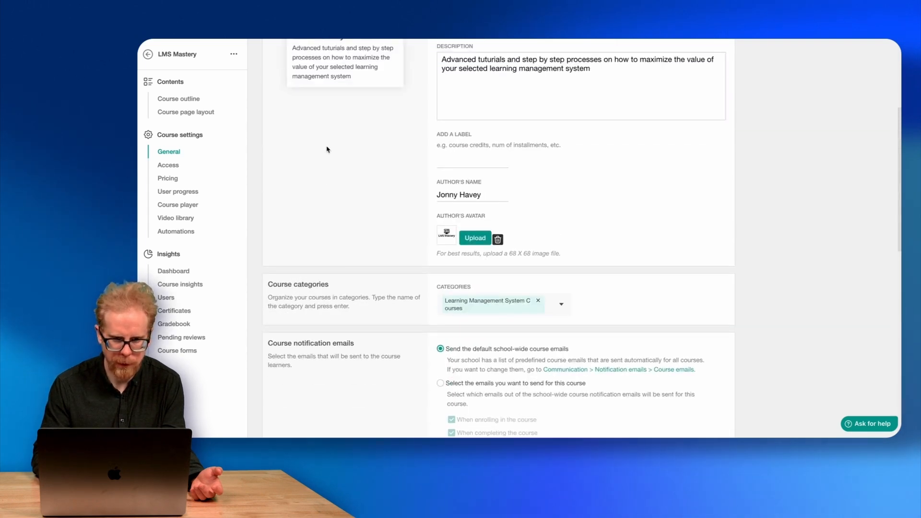
{"action": "left_click", "coordinate": [277, 83]}
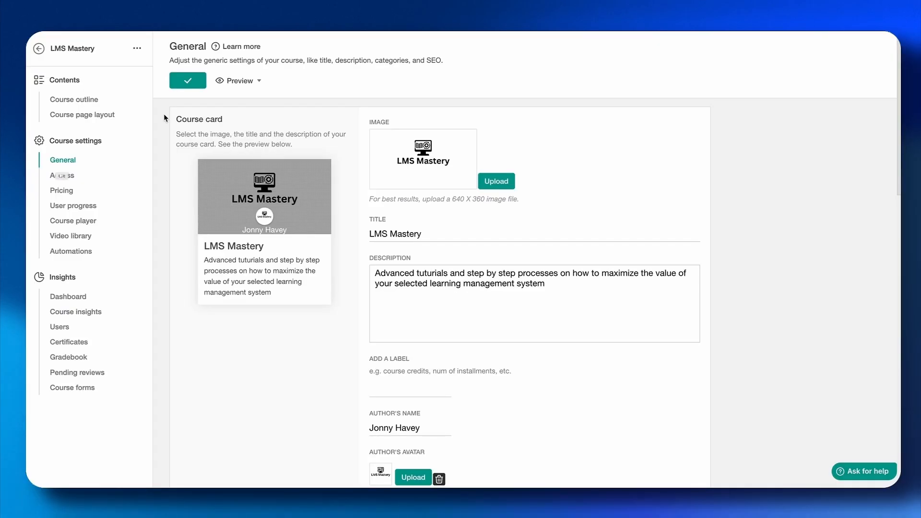
{"action": "left_click", "coordinate": [60, 179]}
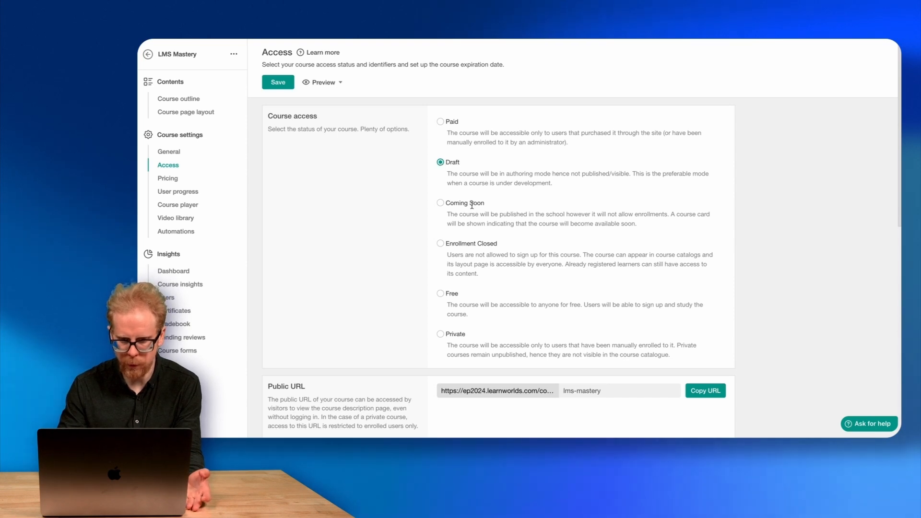
{"action": "scroll", "coordinate": [472, 205], "scroll_direction": "down", "scroll_amount": 3}
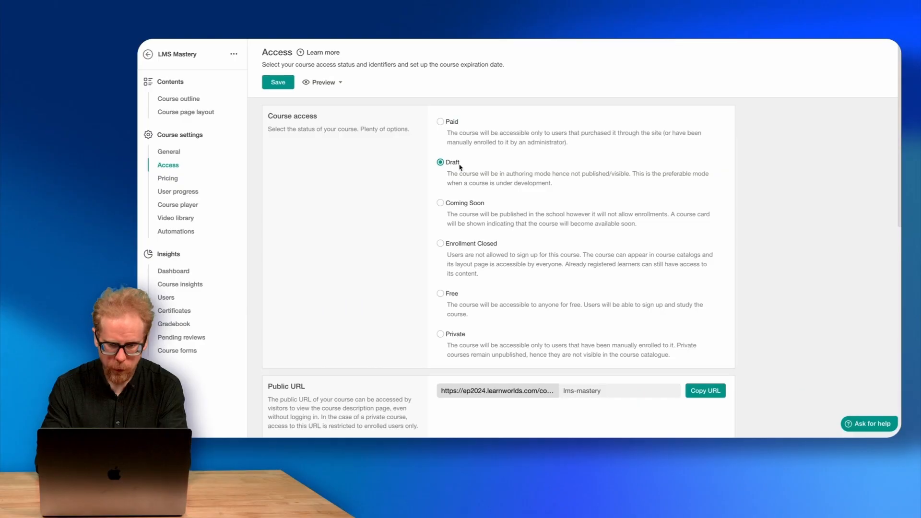
- Save the course access status as Coming Soon and review the course's public page
{"action": "left_click", "coordinate": [440, 203]}
{"action": "left_click", "coordinate": [279, 82]}
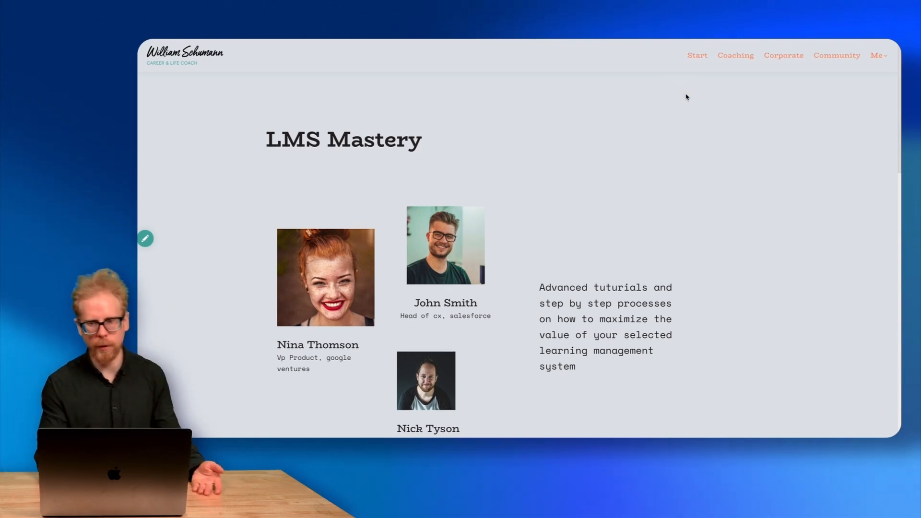
{"action": "scroll", "coordinate": [686, 97], "scroll_direction": "down", "scroll_amount": 10}
{"action": "scroll", "coordinate": [686, 97], "scroll_direction": "up", "scroll_amount": 10}
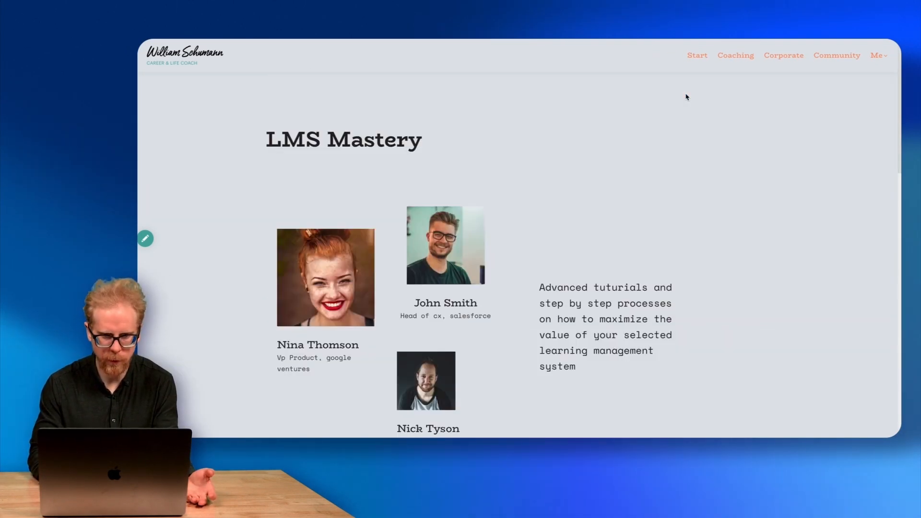
{"action": "key", "text": "ctrl+shift+Tab"}
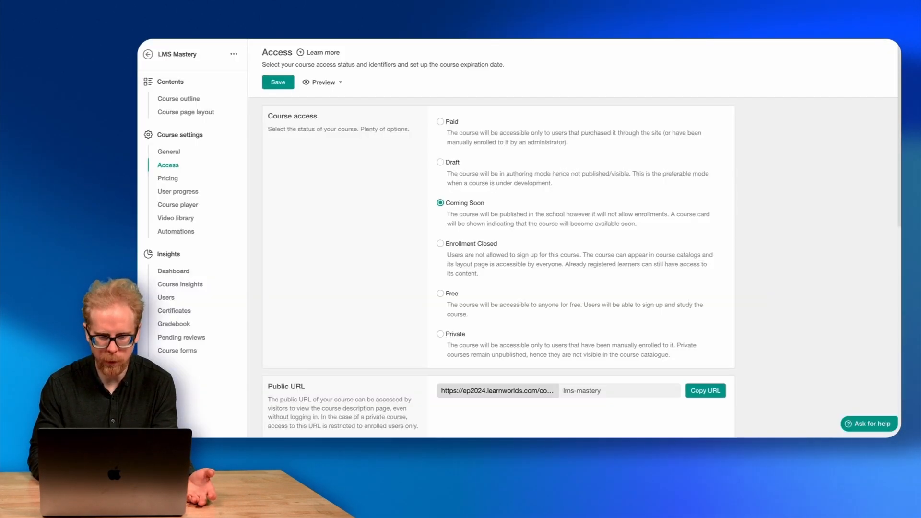
- Save the course access status as Enrollment Closed and review the course's public page
{"action": "left_click", "coordinate": [441, 244]}
{"action": "left_click", "coordinate": [288, 82]}
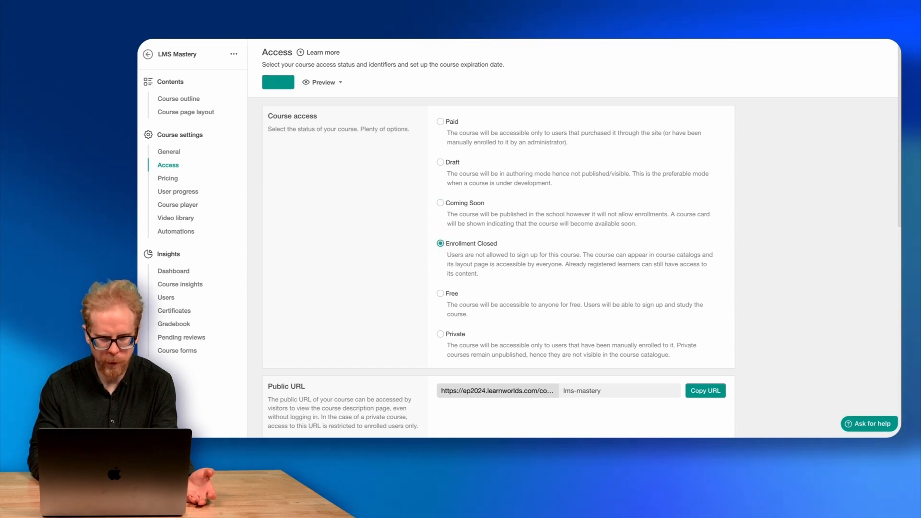
{"action": "key", "text": "ctrl+Tab"}
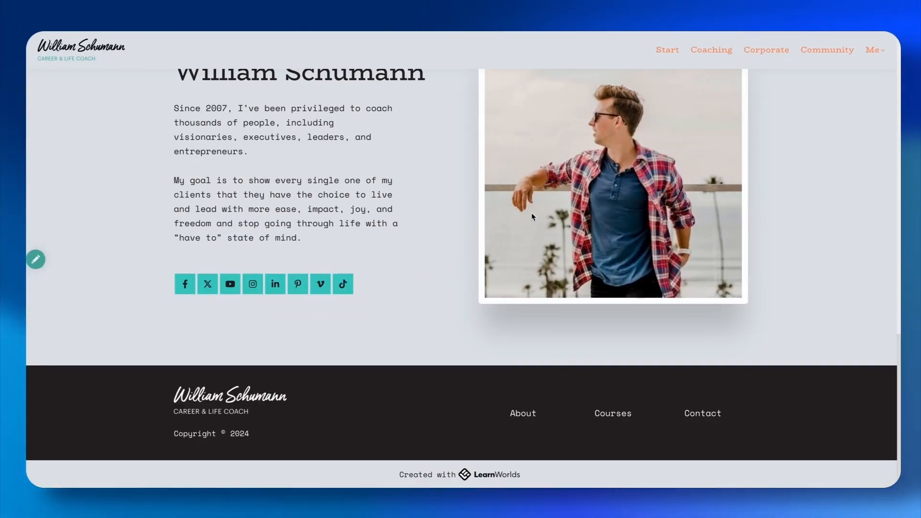
{"action": "scroll", "coordinate": [532, 216], "scroll_direction": "up", "scroll_amount": 18}
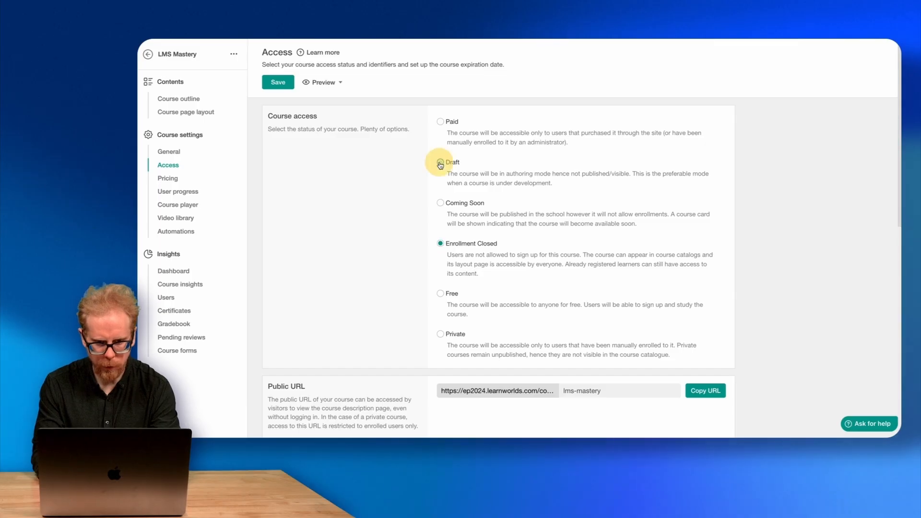
- Save the course access status as Draft and look through the course's public page
{"action": "left_click", "coordinate": [440, 162]}
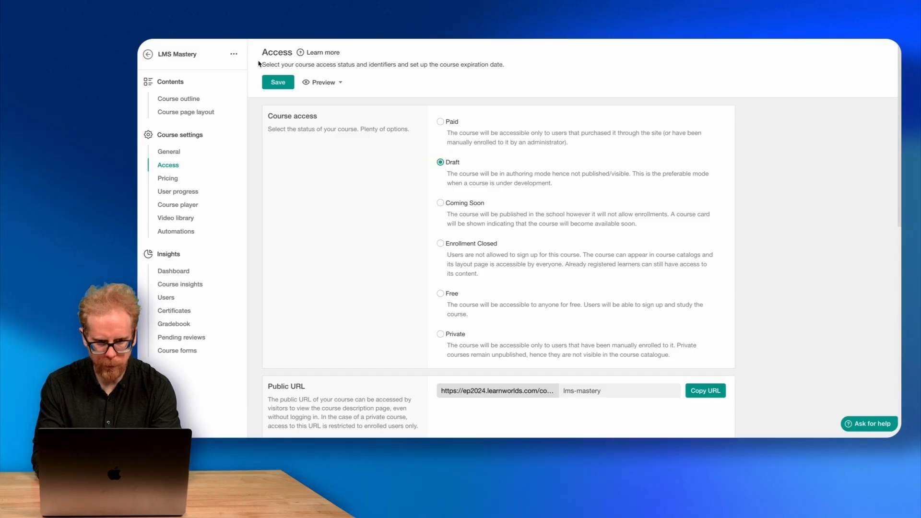
{"action": "left_click", "coordinate": [278, 84]}
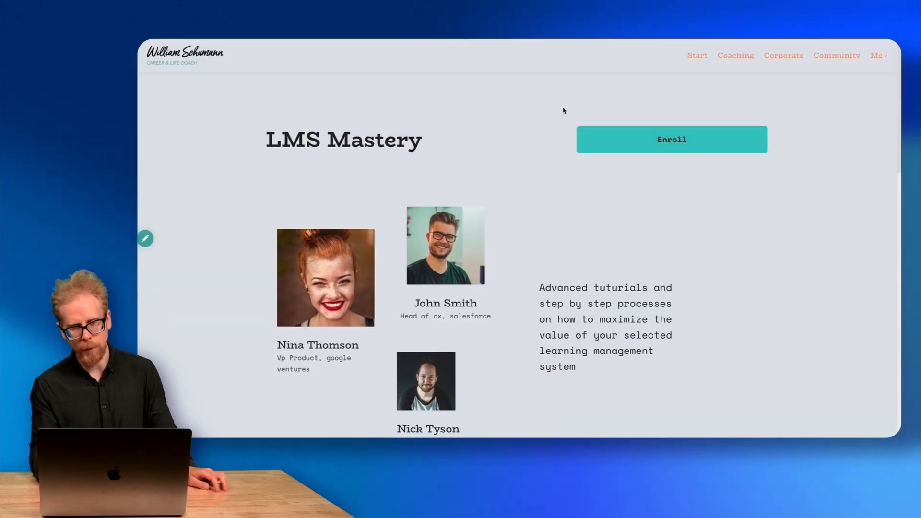
{"action": "scroll", "coordinate": [651, 219], "scroll_direction": "down", "scroll_amount": 15}
{"action": "scroll", "coordinate": [651, 219], "scroll_direction": "up", "scroll_amount": 4}
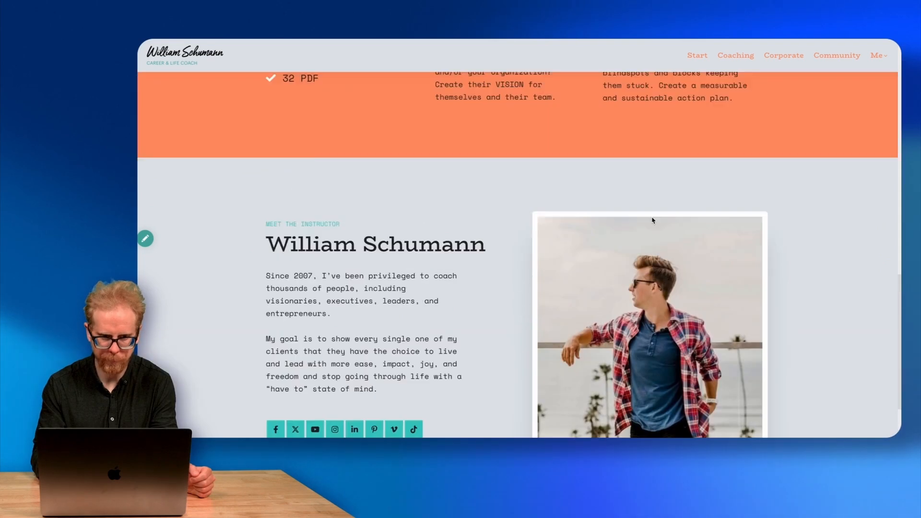
{"action": "scroll", "coordinate": [653, 221], "scroll_direction": "up", "scroll_amount": 14}
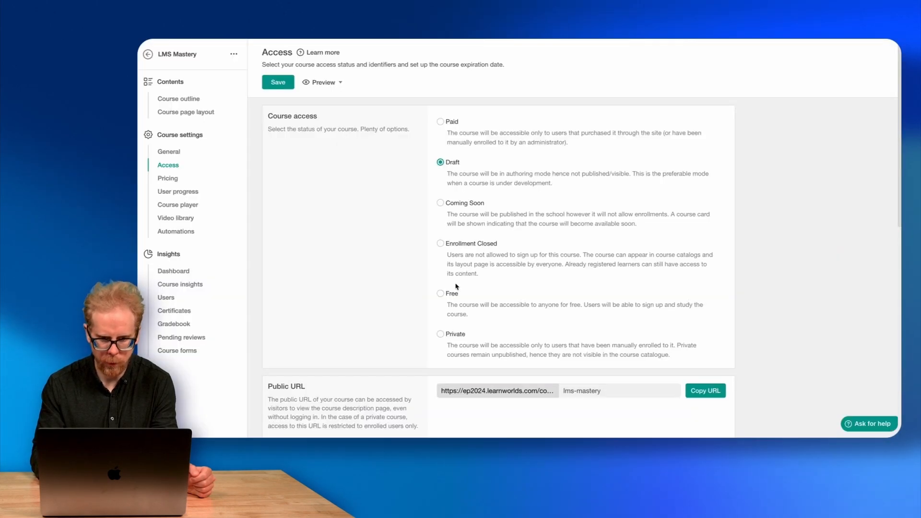
- Select Paid as the course access status and enter an original price of $997 in the pricing settings
{"action": "left_click", "coordinate": [441, 122]}
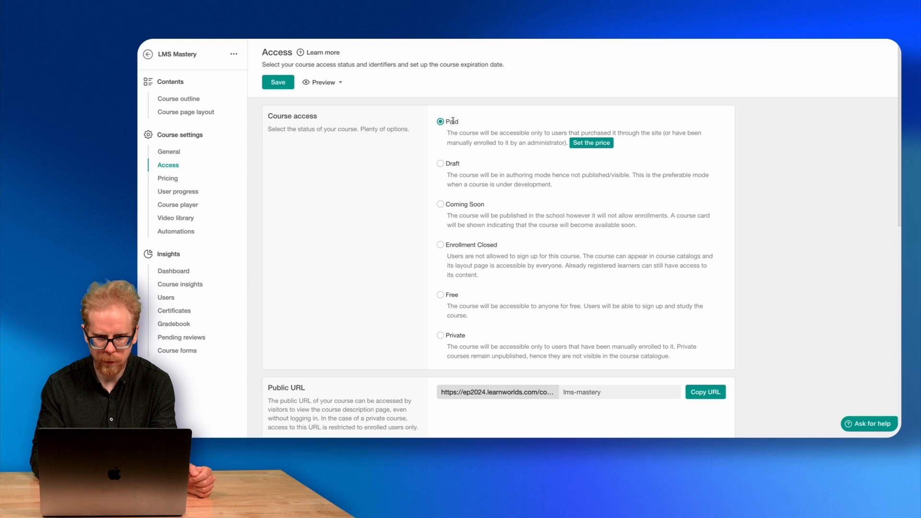
{"action": "left_click", "coordinate": [591, 142]}
{"action": "left_click", "coordinate": [469, 129]}
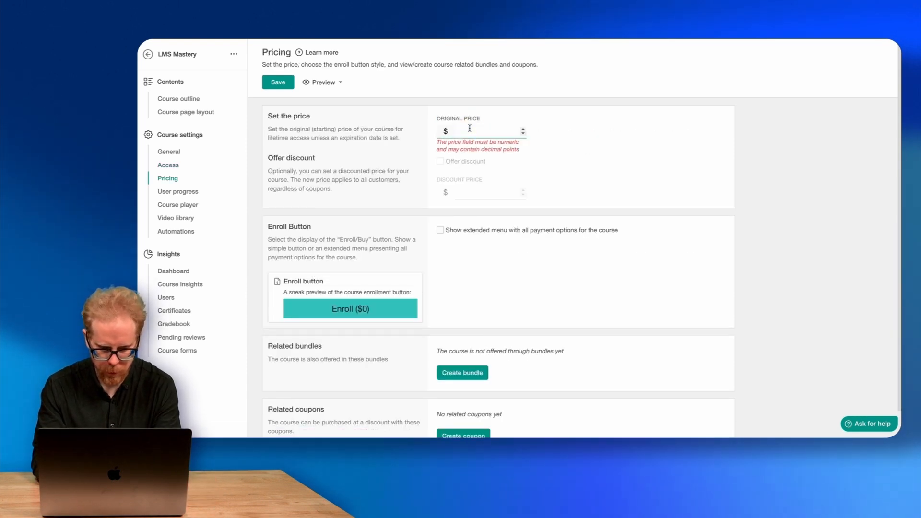
{"action": "type", "text": "997"}
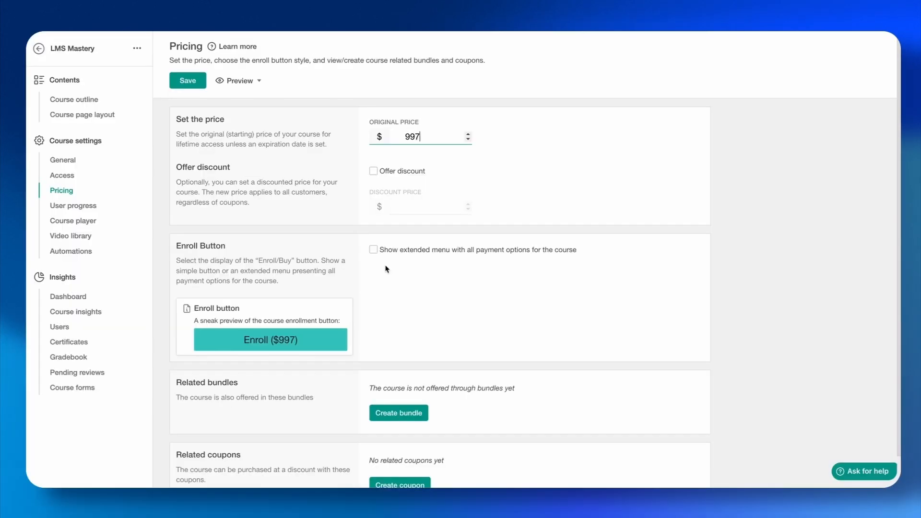
- Try the extended payment options menu for the enroll button, switch it off again and save the course pricing
{"action": "scroll", "coordinate": [430, 221], "scroll_direction": "down", "scroll_amount": 2}
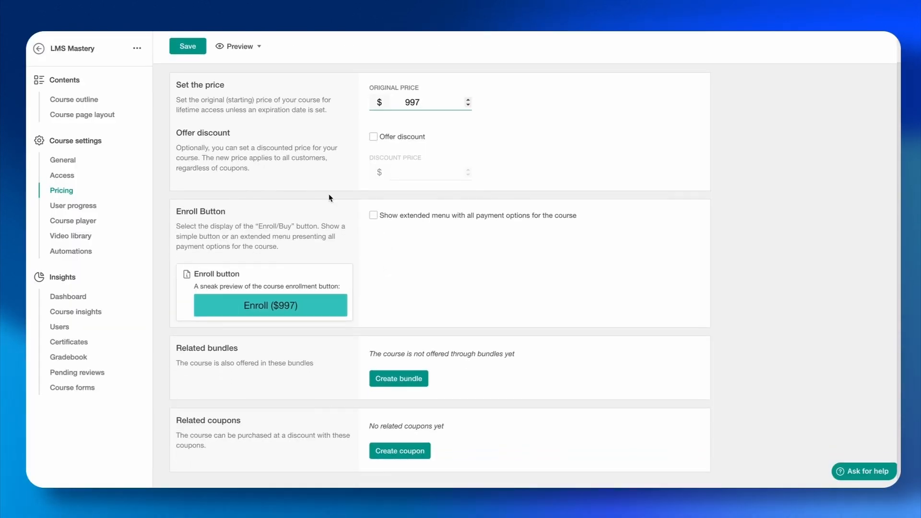
{"action": "left_click", "coordinate": [373, 216]}
{"action": "left_click", "coordinate": [374, 215]}
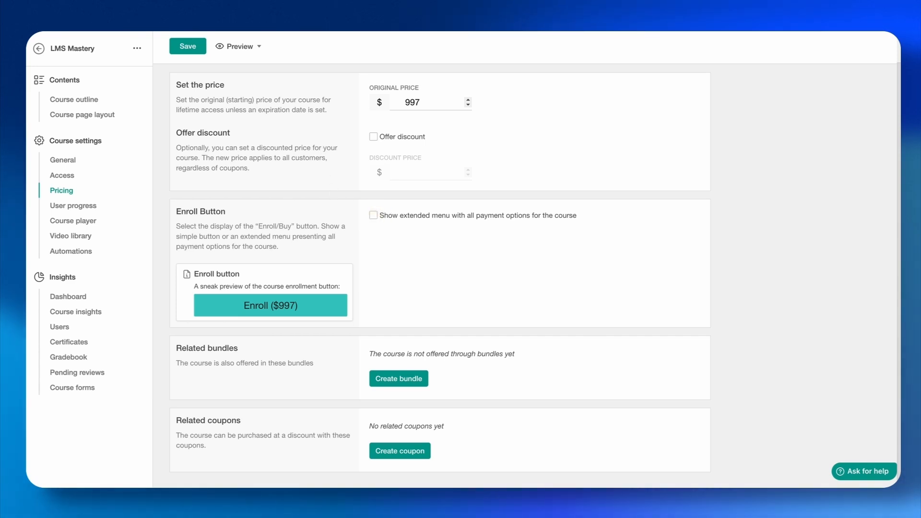
{"action": "left_click", "coordinate": [187, 47]}
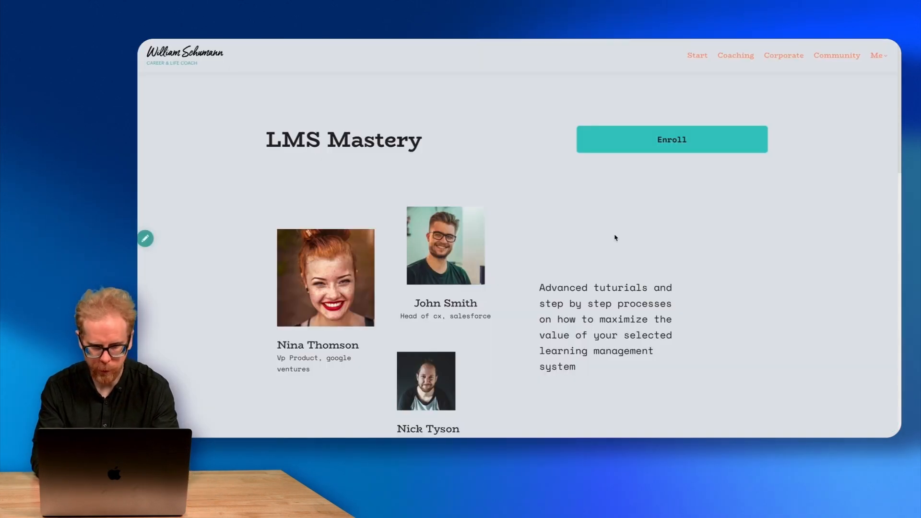
- Reload the course's public page, start enrolling and look through the checkout page's price, payment and coupon sections
{"action": "key", "text": "super+r"}
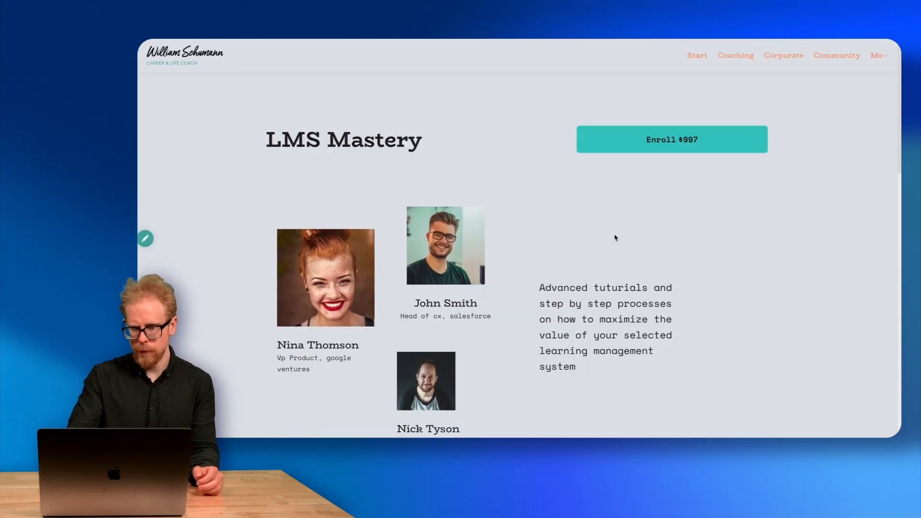
{"action": "left_click", "coordinate": [685, 140]}
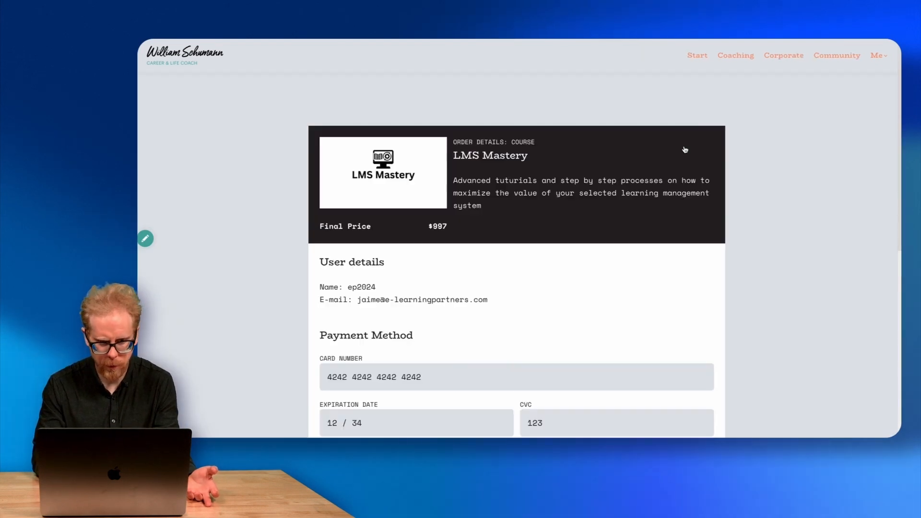
{"action": "scroll", "coordinate": [410, 247], "scroll_direction": "down", "scroll_amount": 1}
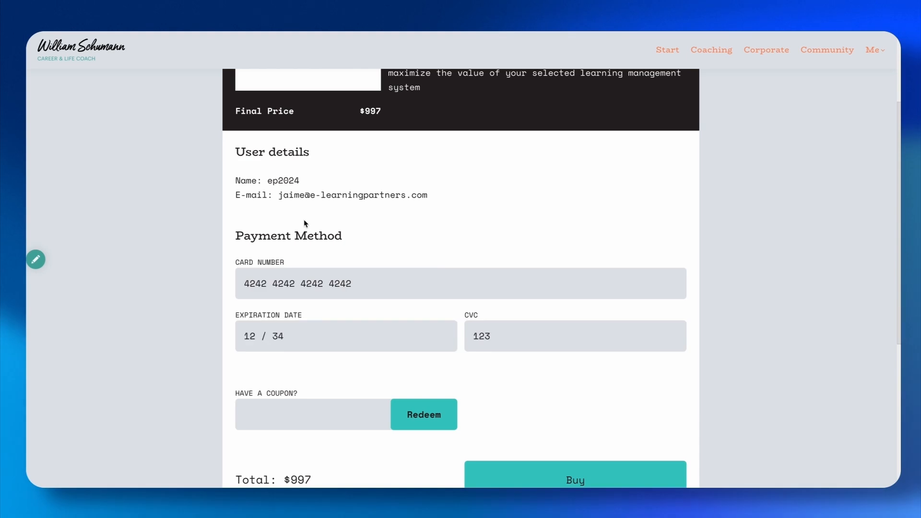
{"action": "scroll", "coordinate": [303, 219], "scroll_direction": "down", "scroll_amount": 3}
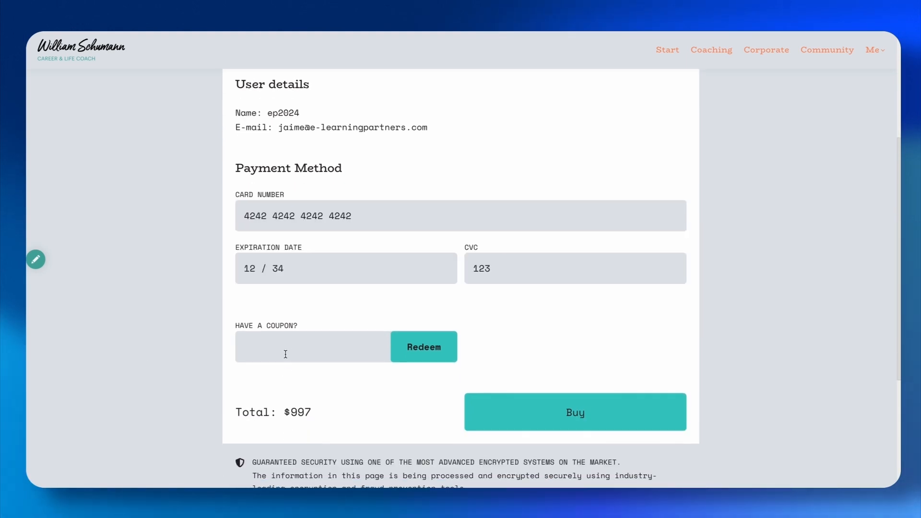
{"action": "scroll", "coordinate": [456, 438], "scroll_direction": "down", "scroll_amount": 5}
{"action": "scroll", "coordinate": [391, 200], "scroll_direction": "up", "scroll_amount": 10}
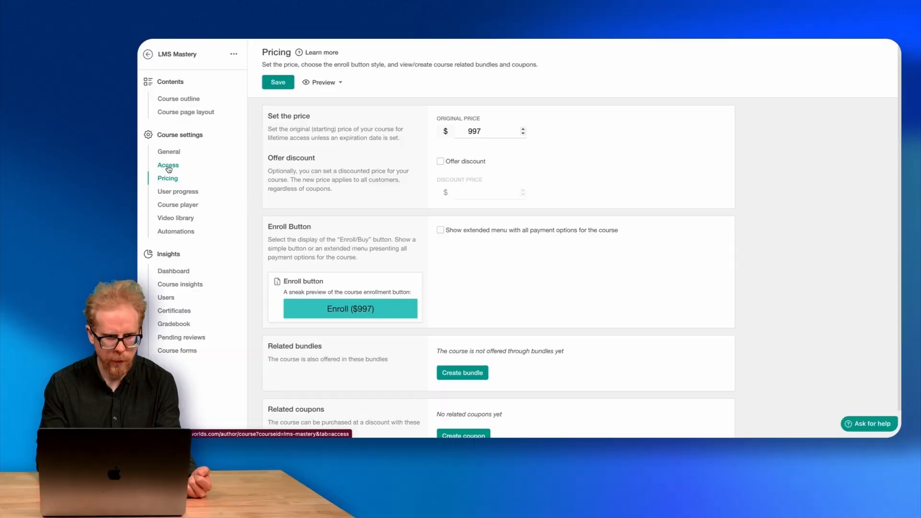
- Review the course expiration choices and after-purchase navigation options in the Access settings, and check the public page's enroll link
{"action": "left_click", "coordinate": [62, 175]}
{"action": "scroll", "coordinate": [406, 168], "scroll_direction": "down", "scroll_amount": 5}
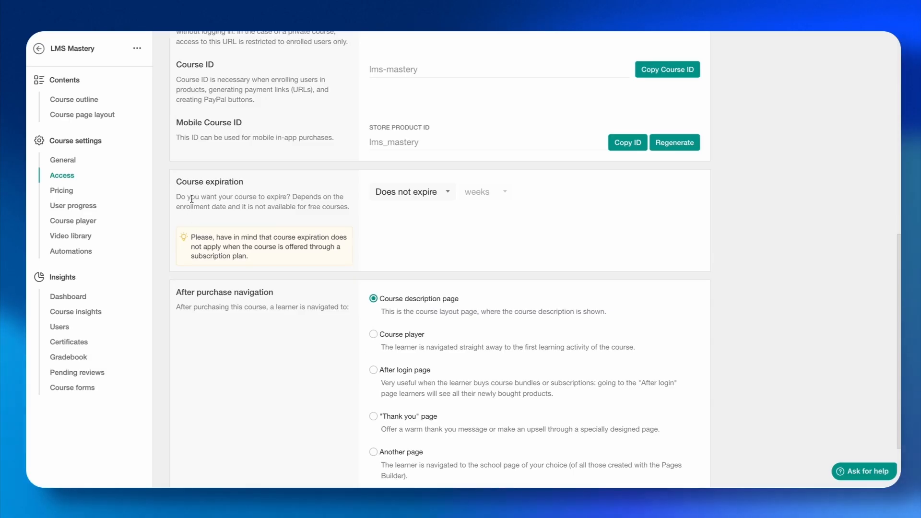
{"action": "left_click", "coordinate": [450, 198]}
{"action": "left_click", "coordinate": [543, 231]}
{"action": "scroll", "coordinate": [543, 230], "scroll_direction": "down", "scroll_amount": 2}
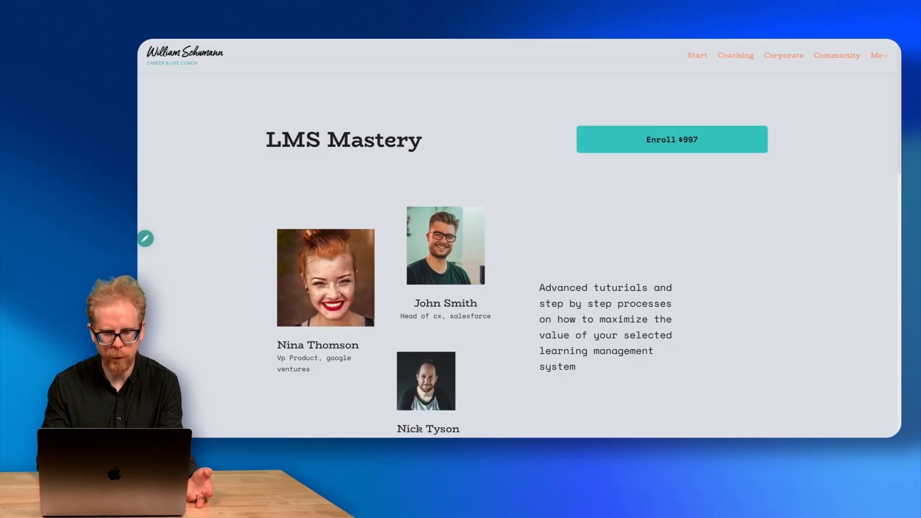
{"action": "left_click", "coordinate": [642, 139]}
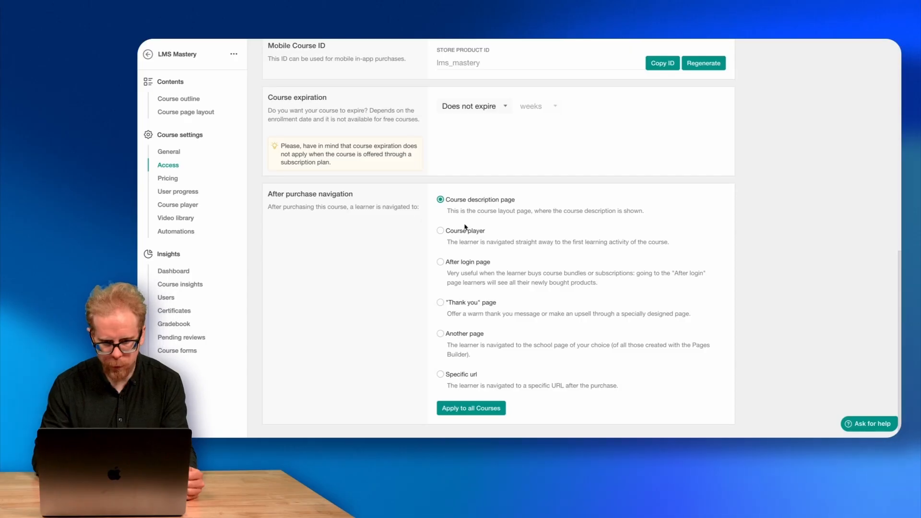
- Try Course player as the after-purchase destination, alternating it with the Course description page option
{"action": "left_click", "coordinate": [441, 232]}
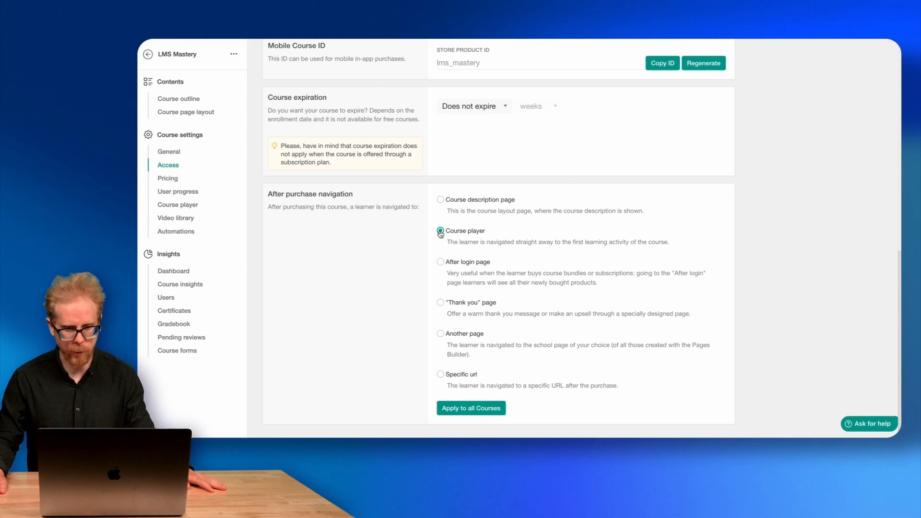
{"action": "left_click", "coordinate": [440, 199]}
{"action": "left_click", "coordinate": [439, 233]}
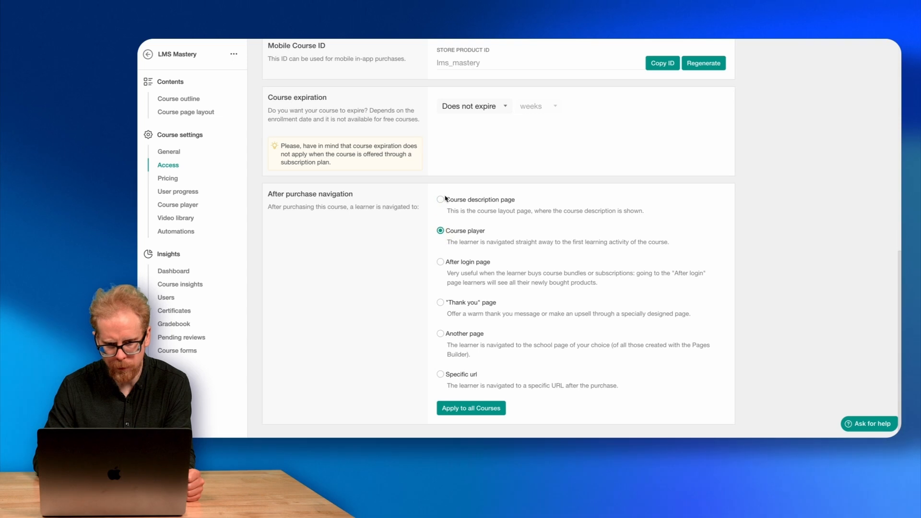
{"action": "left_click", "coordinate": [441, 200]}
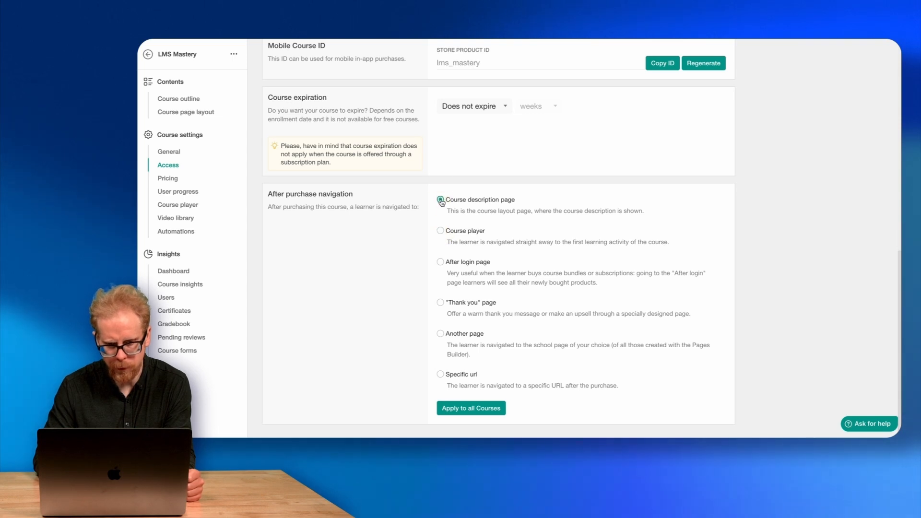
{"action": "left_click", "coordinate": [441, 231]}
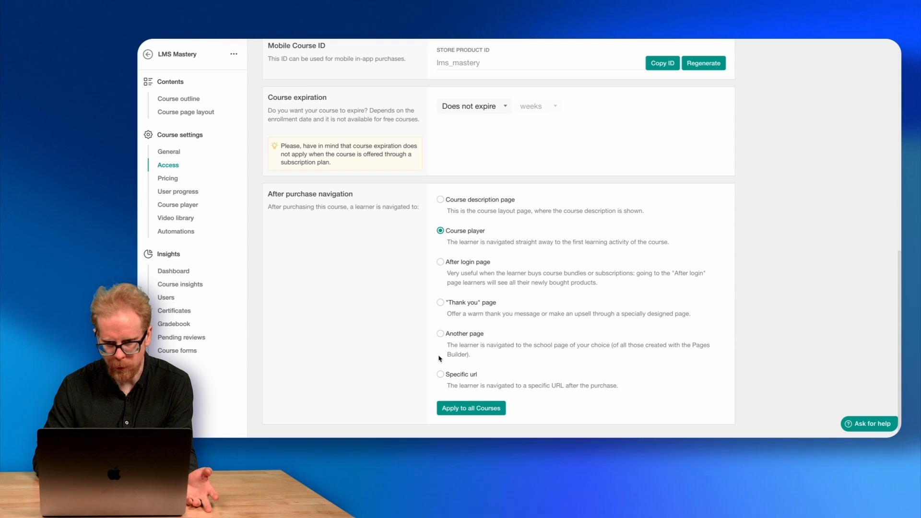
- Set the after-purchase navigation to Course description page and save the access settings
{"action": "scroll", "coordinate": [457, 232], "scroll_direction": "up", "scroll_amount": 5}
{"action": "left_click", "coordinate": [440, 331]}
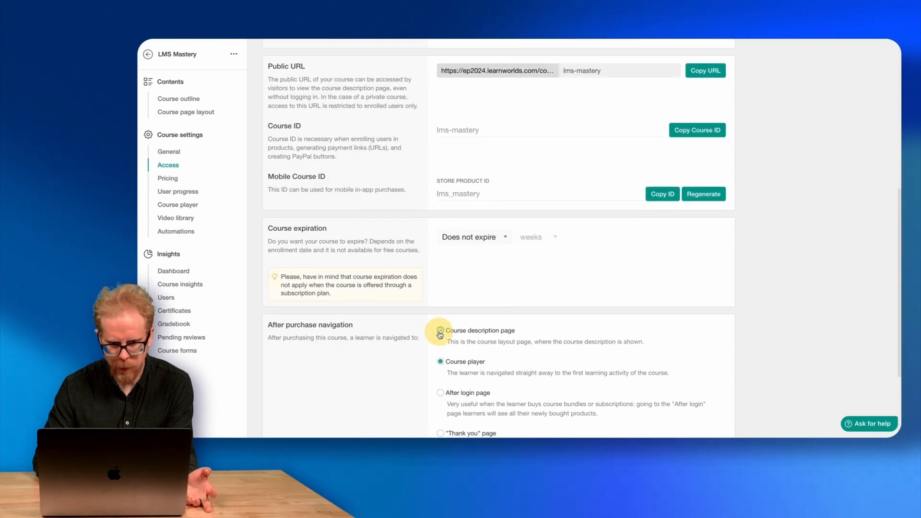
{"action": "scroll", "coordinate": [353, 242], "scroll_direction": "up", "scroll_amount": 8}
{"action": "left_click", "coordinate": [283, 84]}
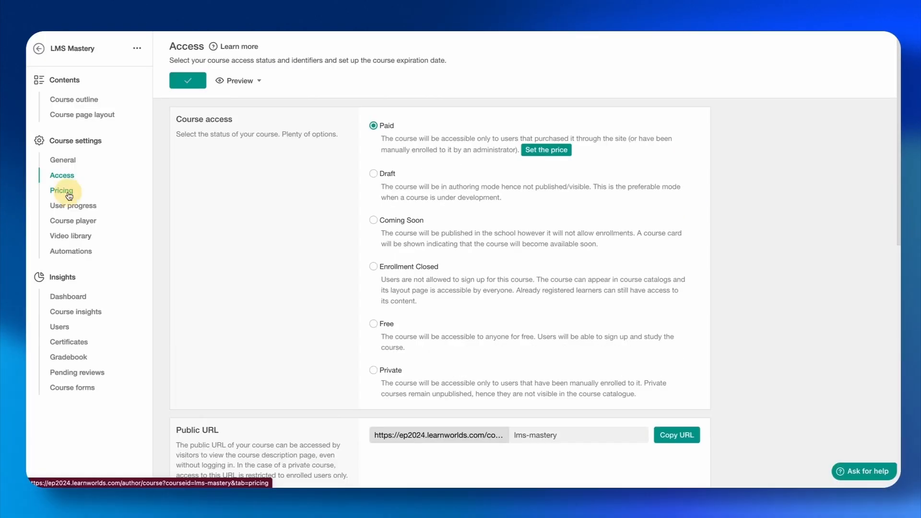
- Open the User progress settings and look through the completion rules for each learning activity type
{"action": "left_click", "coordinate": [168, 178]}
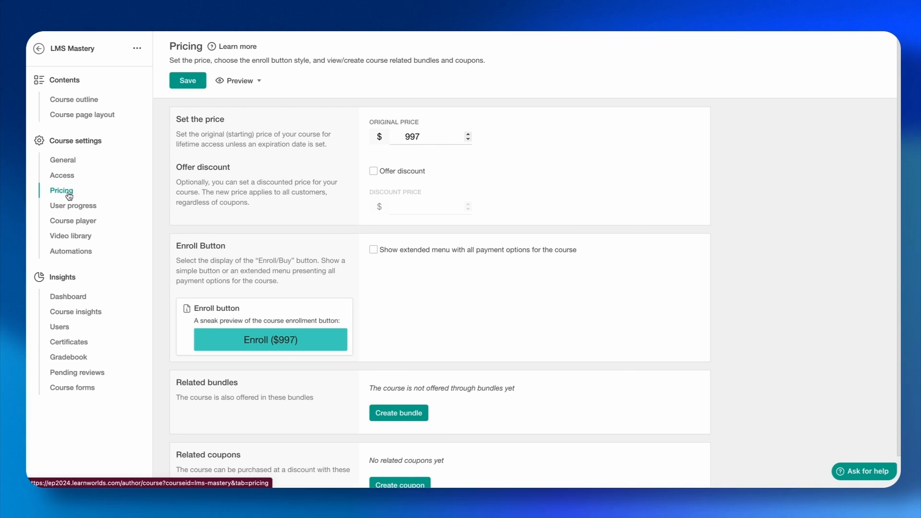
{"action": "left_click", "coordinate": [64, 208]}
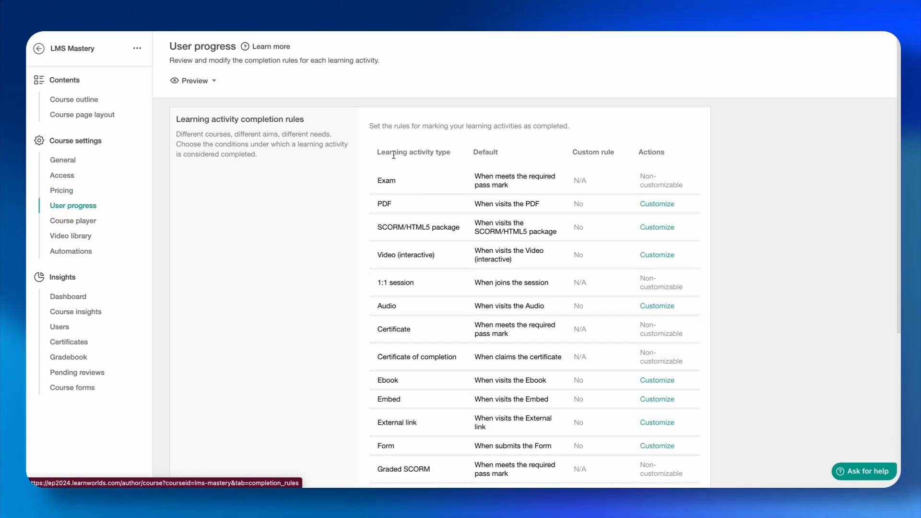
{"action": "scroll", "coordinate": [368, 163], "scroll_direction": "down", "scroll_amount": 5}
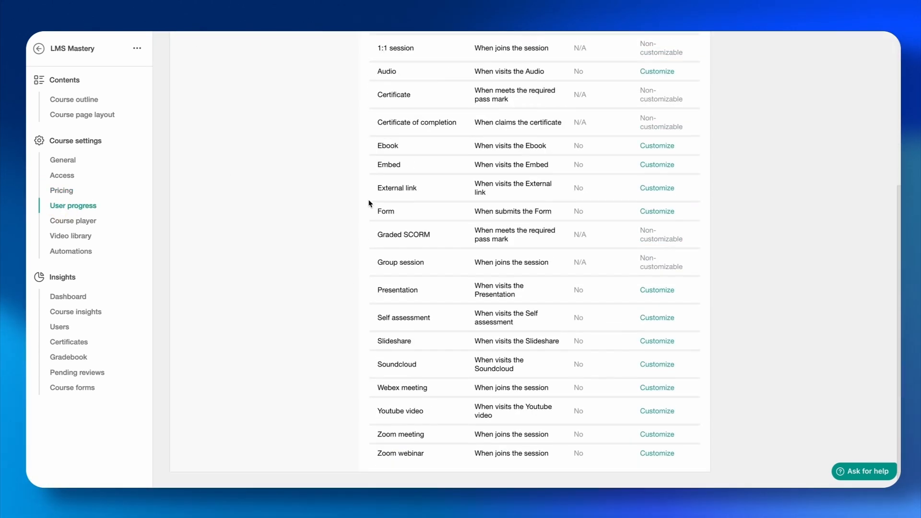
{"action": "scroll", "coordinate": [458, 382], "scroll_direction": "up", "scroll_amount": 5}
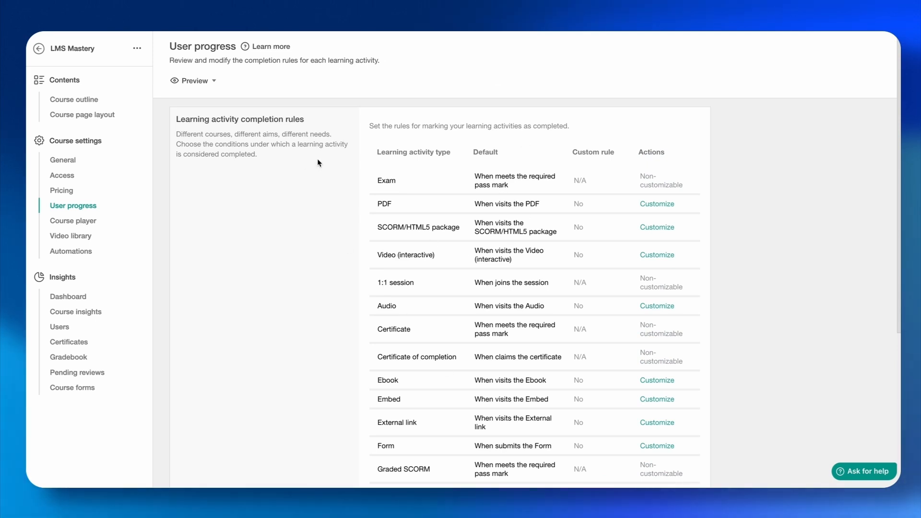
{"action": "scroll", "coordinate": [322, 161], "scroll_direction": "down", "scroll_amount": 1}
{"action": "scroll", "coordinate": [324, 163], "scroll_direction": "down", "scroll_amount": 4}
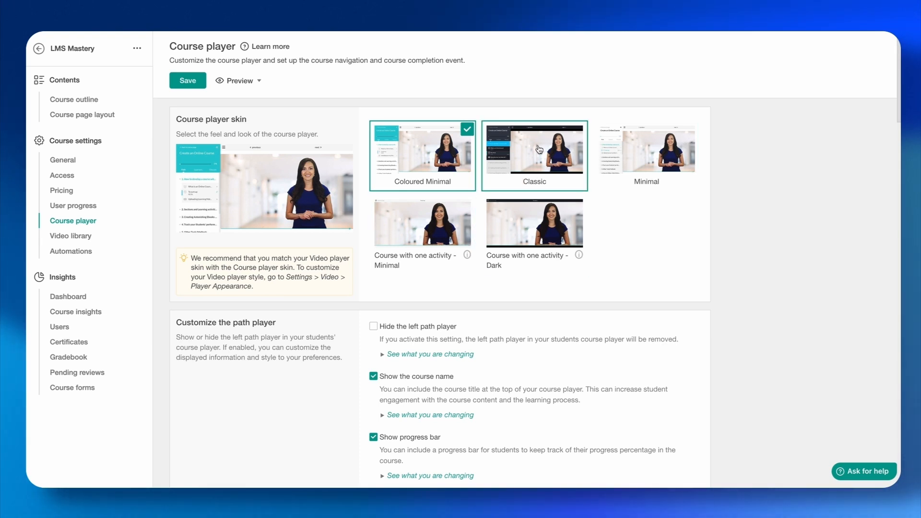
- Select the Classic course player skin and look through the path player customization options
{"action": "left_click", "coordinate": [539, 150]}
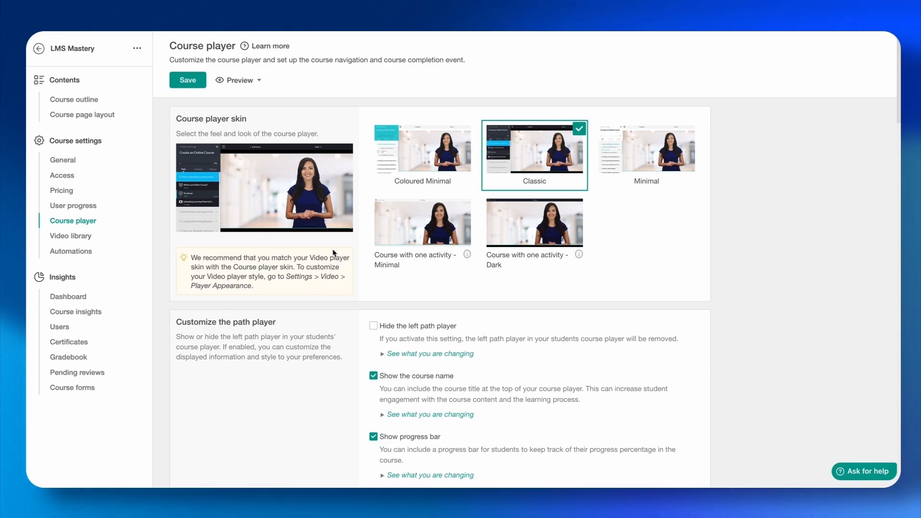
{"action": "scroll", "coordinate": [334, 253], "scroll_direction": "down", "scroll_amount": 5}
{"action": "scroll", "coordinate": [465, 221], "scroll_direction": "down", "scroll_amount": 2}
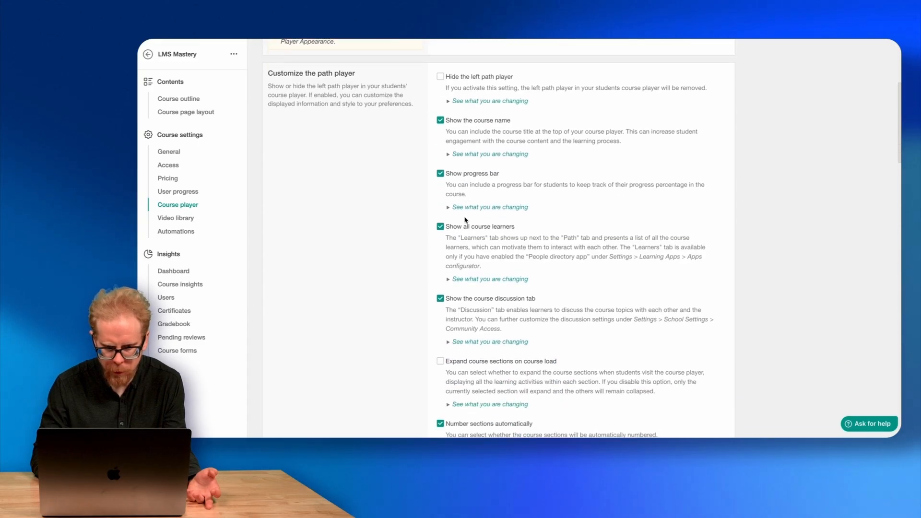
- Turn off showing all course learners and turn on expanding course sections on course load in the path player settings
{"action": "scroll", "coordinate": [467, 226], "scroll_direction": "down", "scroll_amount": 1}
{"action": "scroll", "coordinate": [467, 227], "scroll_direction": "down", "scroll_amount": 1}
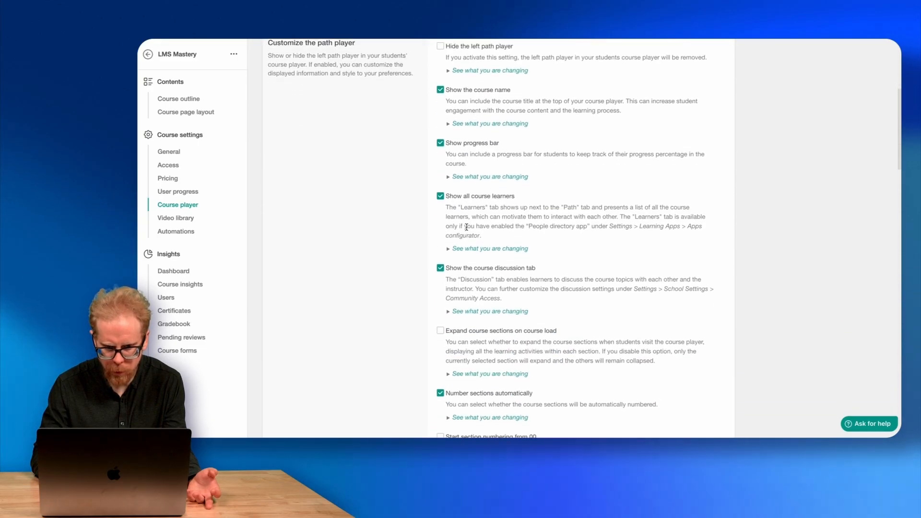
{"action": "left_click", "coordinate": [440, 196]}
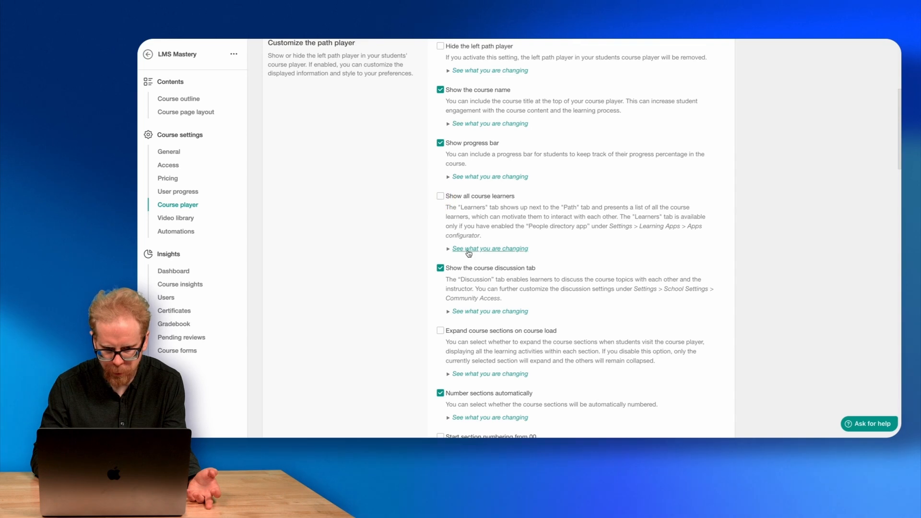
{"action": "scroll", "coordinate": [470, 252], "scroll_direction": "down", "scroll_amount": 2}
{"action": "scroll", "coordinate": [486, 233], "scroll_direction": "down", "scroll_amount": 3}
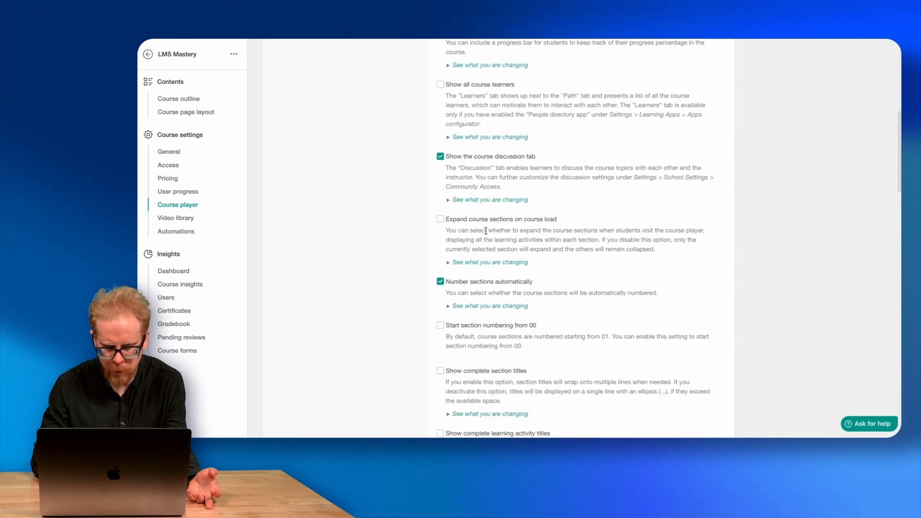
{"action": "left_click", "coordinate": [440, 220]}
- Enable complete section titles, complete learning activity titles and the estimated reading display for Ebooks in the path player
{"action": "scroll", "coordinate": [455, 214], "scroll_direction": "down", "scroll_amount": 5}
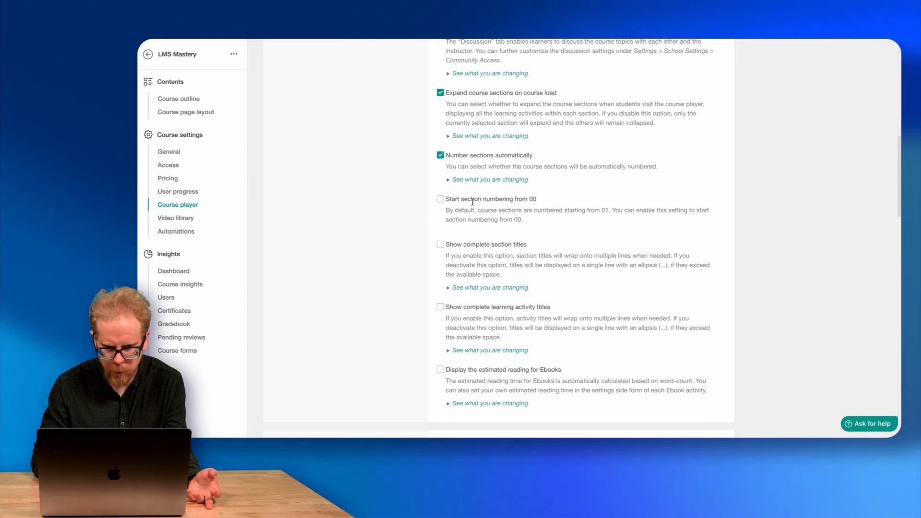
{"action": "scroll", "coordinate": [473, 202], "scroll_direction": "down", "scroll_amount": 2}
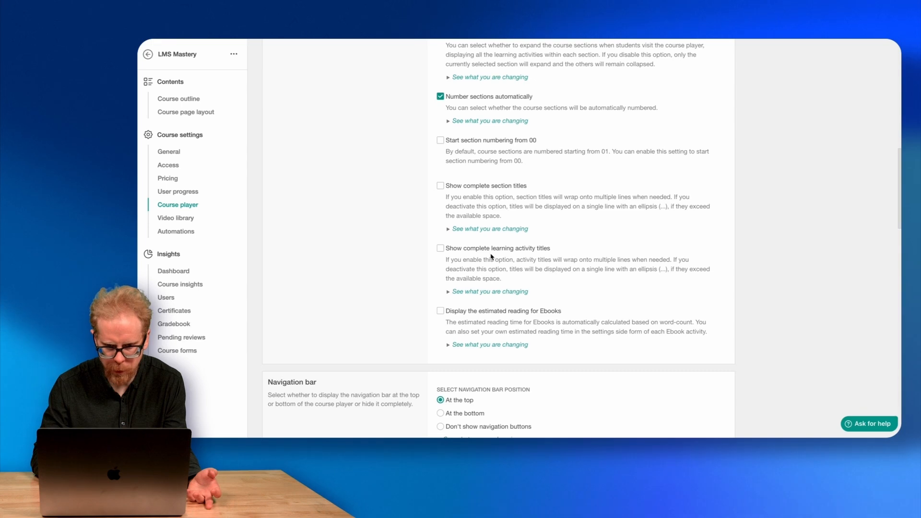
{"action": "scroll", "coordinate": [491, 256], "scroll_direction": "down", "scroll_amount": 1}
{"action": "left_click", "coordinate": [440, 240]}
{"action": "left_click", "coordinate": [447, 178]}
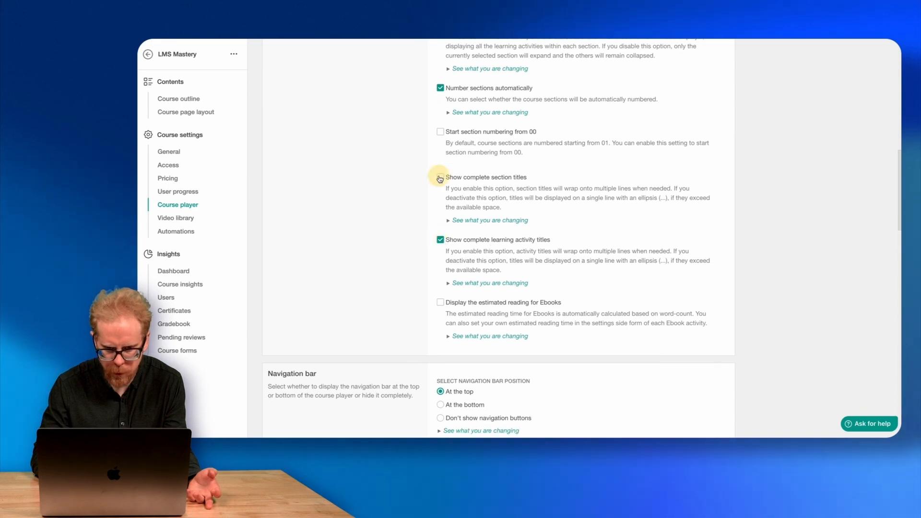
{"action": "scroll", "coordinate": [505, 235], "scroll_direction": "down", "scroll_amount": 3}
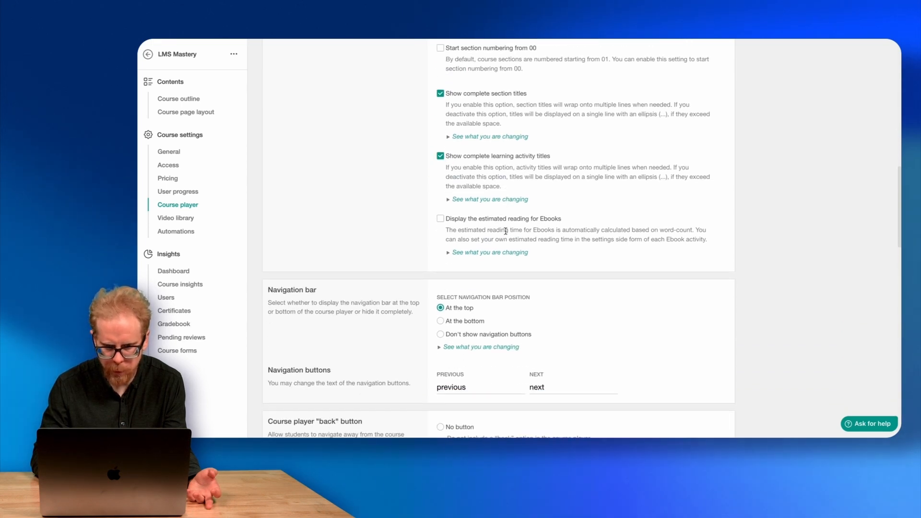
{"action": "left_click", "coordinate": [440, 219]}
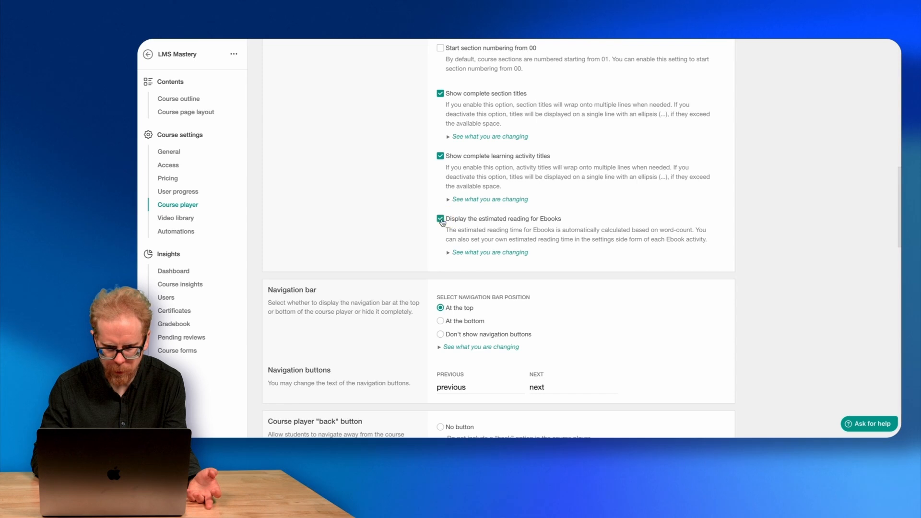
- Review the navigation bar, "back" button, video auto-progress and course navigation options for the course player
{"action": "scroll", "coordinate": [441, 222], "scroll_direction": "down", "scroll_amount": 5}
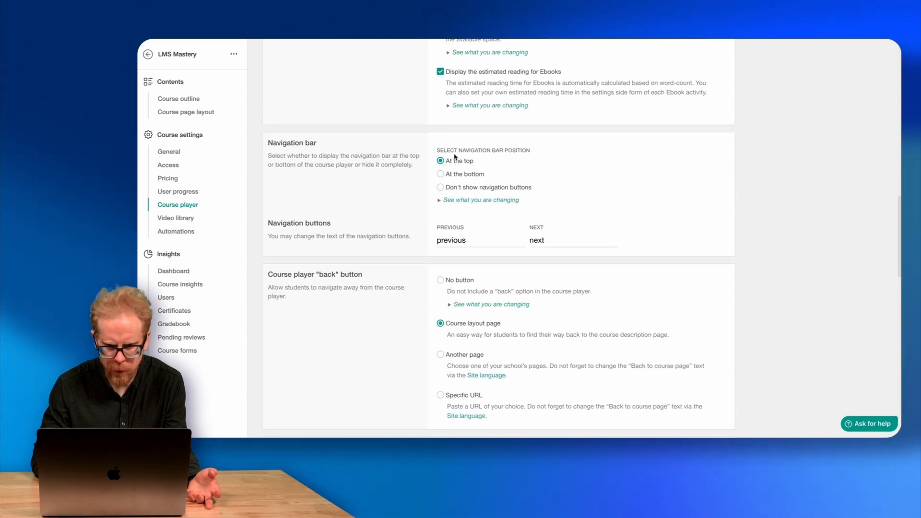
{"action": "scroll", "coordinate": [439, 178], "scroll_direction": "down", "scroll_amount": 2}
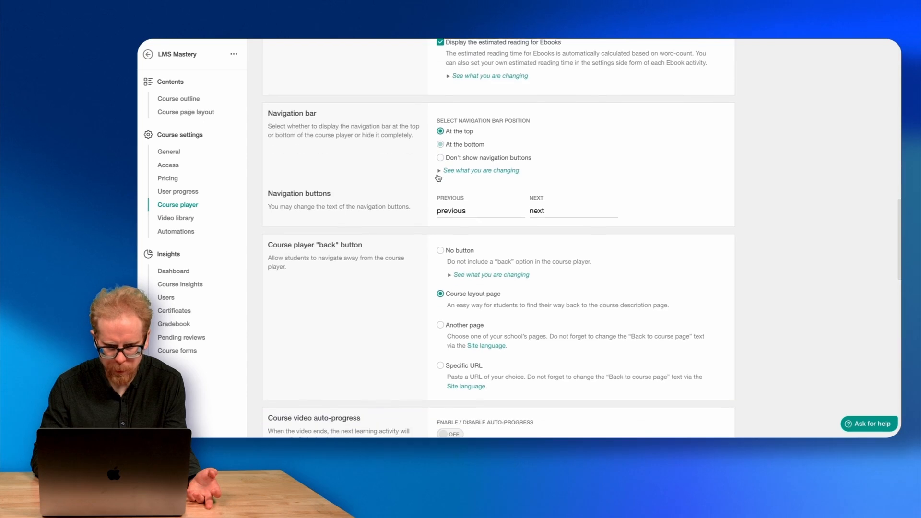
{"action": "scroll", "coordinate": [436, 196], "scroll_direction": "down", "scroll_amount": 2}
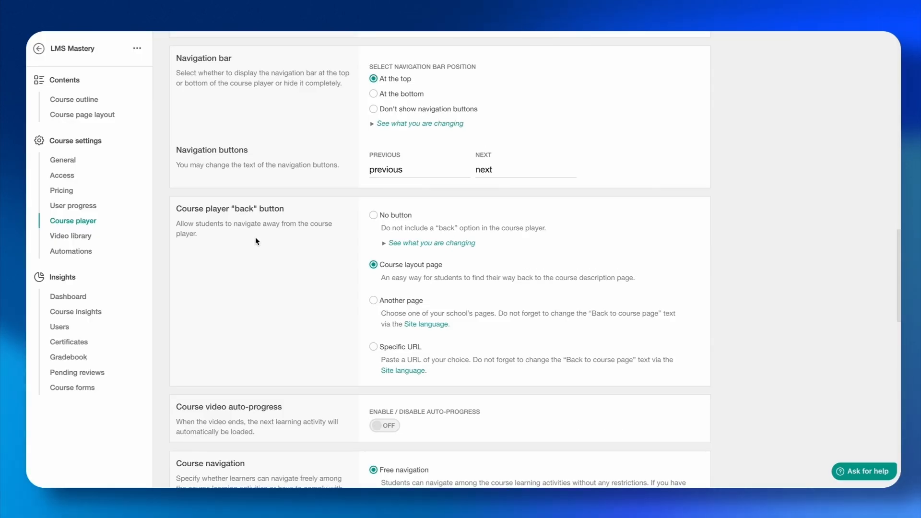
{"action": "scroll", "coordinate": [424, 262], "scroll_direction": "down", "scroll_amount": 2}
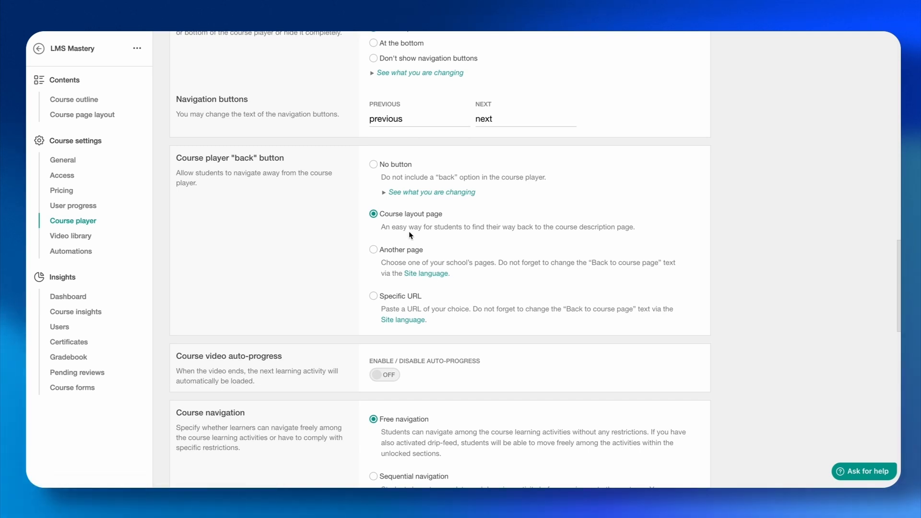
{"action": "scroll", "coordinate": [411, 236], "scroll_direction": "down", "scroll_amount": 6}
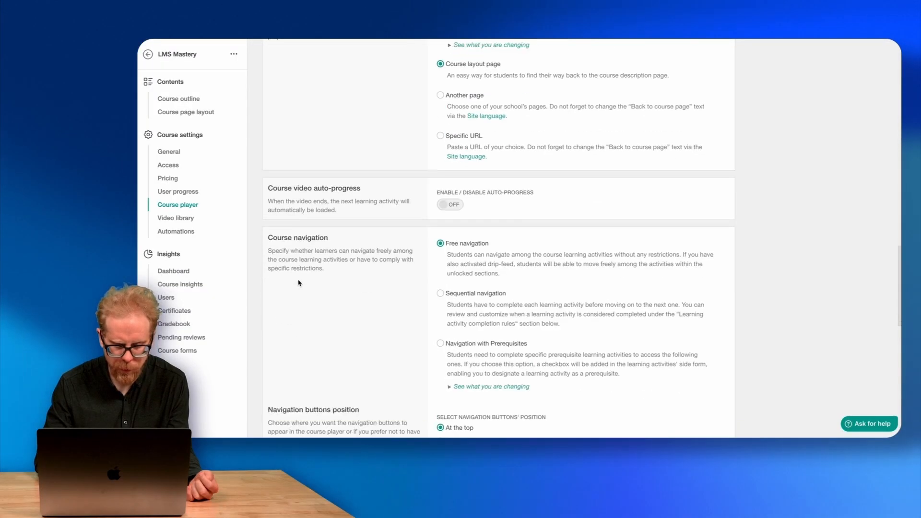
{"action": "scroll", "coordinate": [316, 192], "scroll_direction": "down", "scroll_amount": 2}
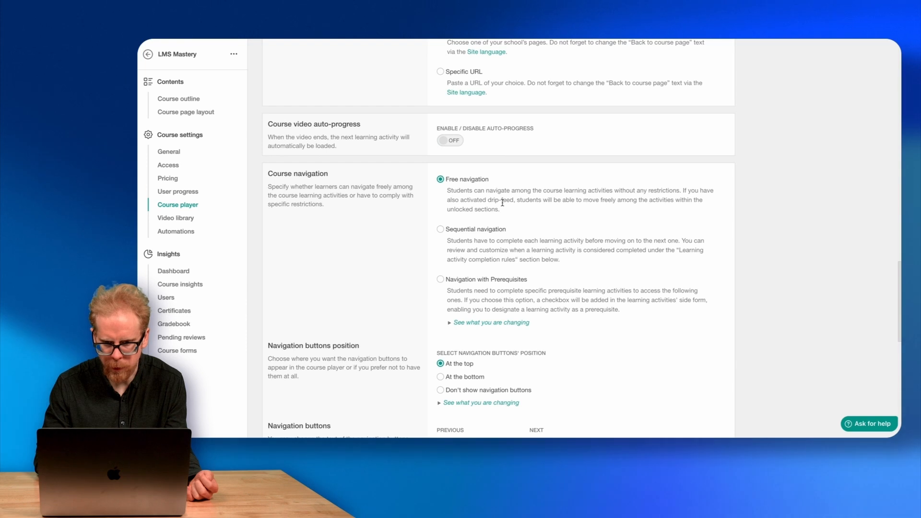
{"action": "scroll", "coordinate": [502, 202], "scroll_direction": "down", "scroll_amount": 2}
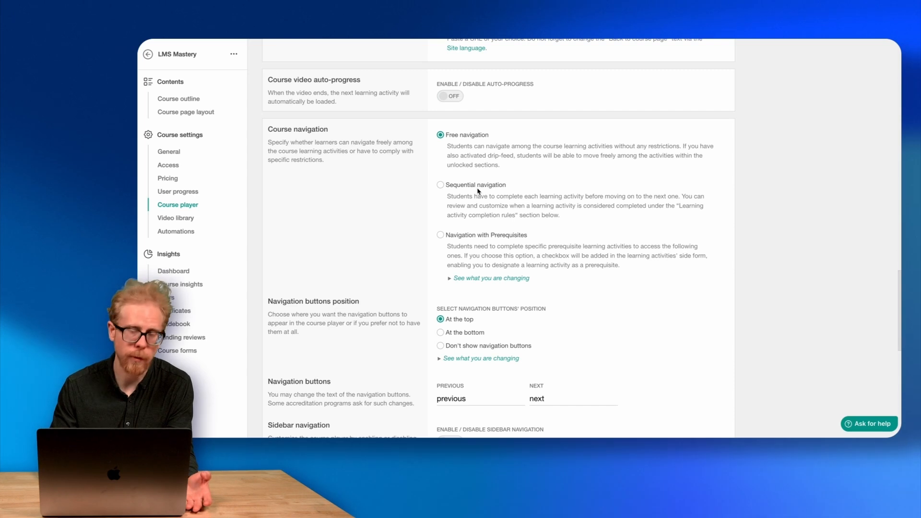
{"action": "scroll", "coordinate": [478, 191], "scroll_direction": "down", "scroll_amount": 2}
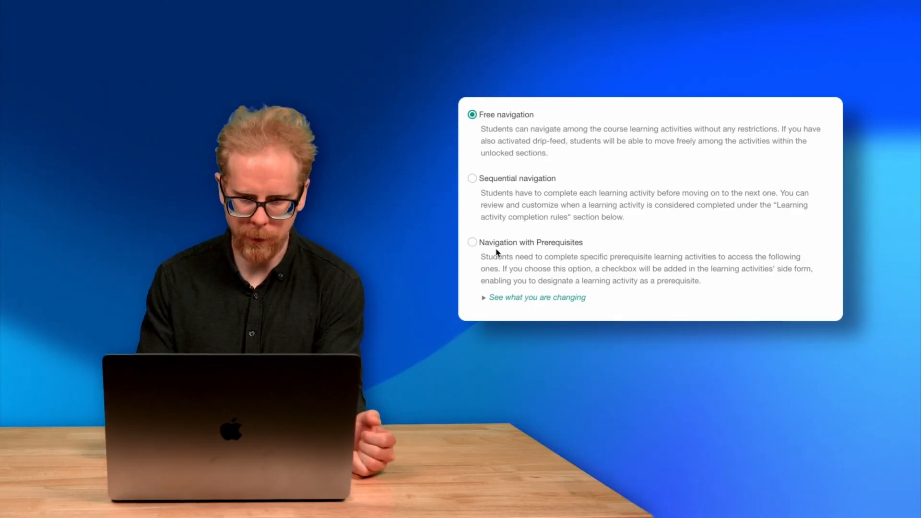
- Enable sidebar navigation for the course player
{"action": "scroll", "coordinate": [497, 252], "scroll_direction": "down", "scroll_amount": 3}
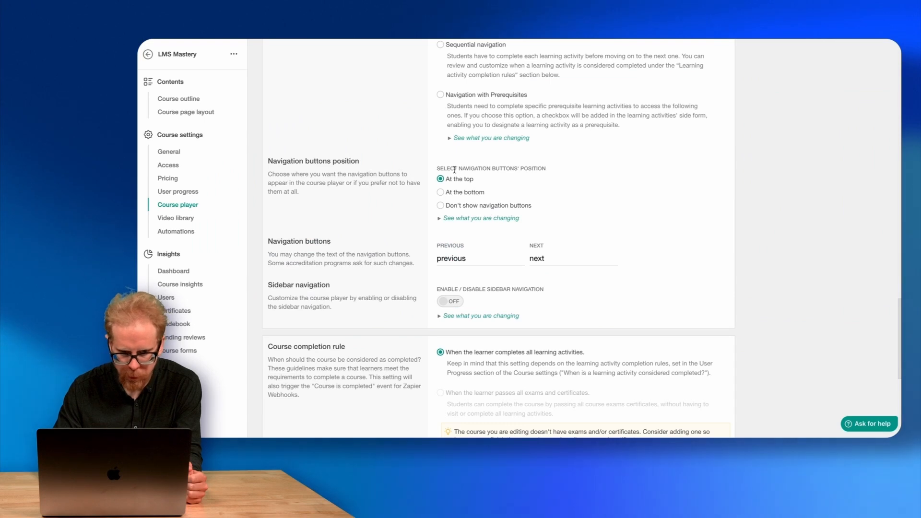
{"action": "scroll", "coordinate": [364, 197], "scroll_direction": "down", "scroll_amount": 3}
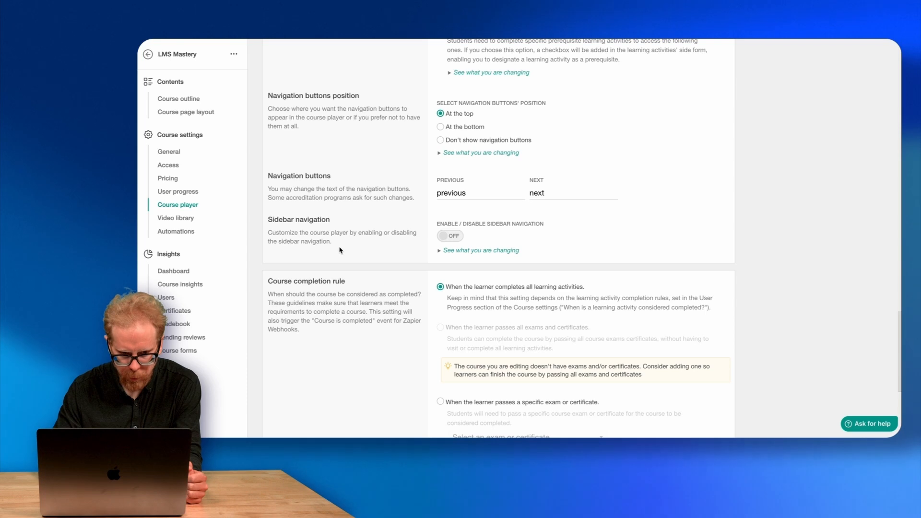
{"action": "left_click", "coordinate": [448, 237]}
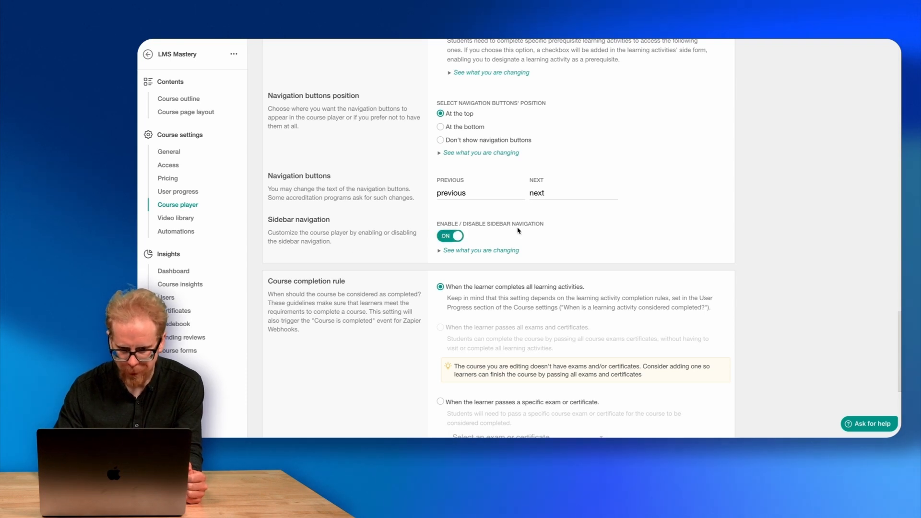
- Review the course completion rule and the apply-to-all-courses options, and save the course player settings
{"action": "scroll", "coordinate": [520, 232], "scroll_direction": "down", "scroll_amount": 3}
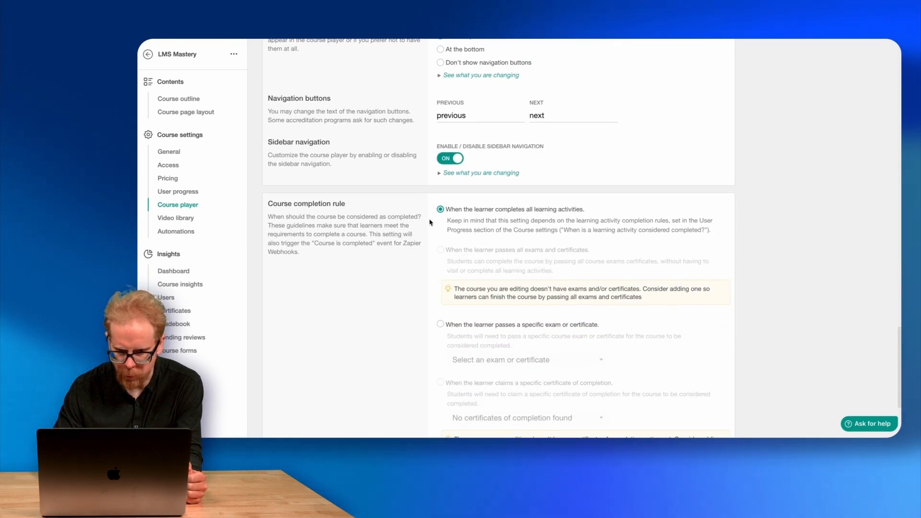
{"action": "scroll", "coordinate": [554, 219], "scroll_direction": "down", "scroll_amount": 4}
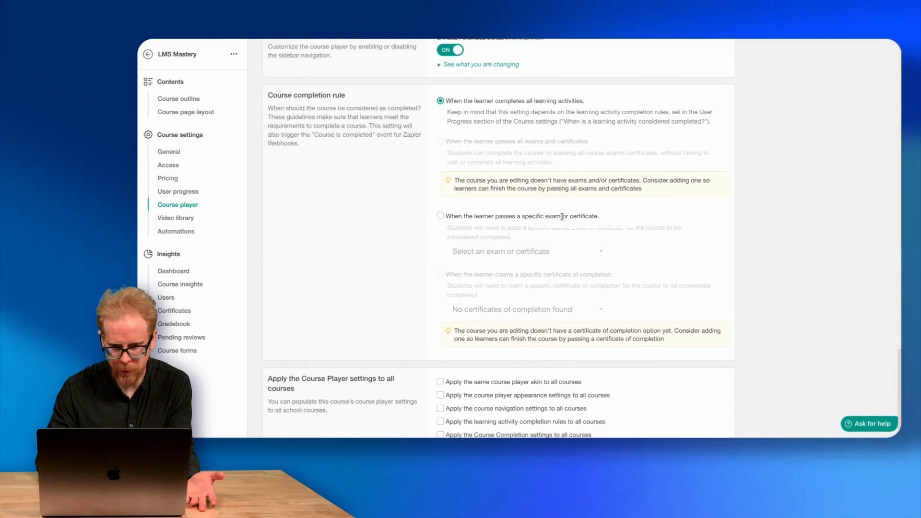
{"action": "scroll", "coordinate": [528, 214], "scroll_direction": "down", "scroll_amount": 2}
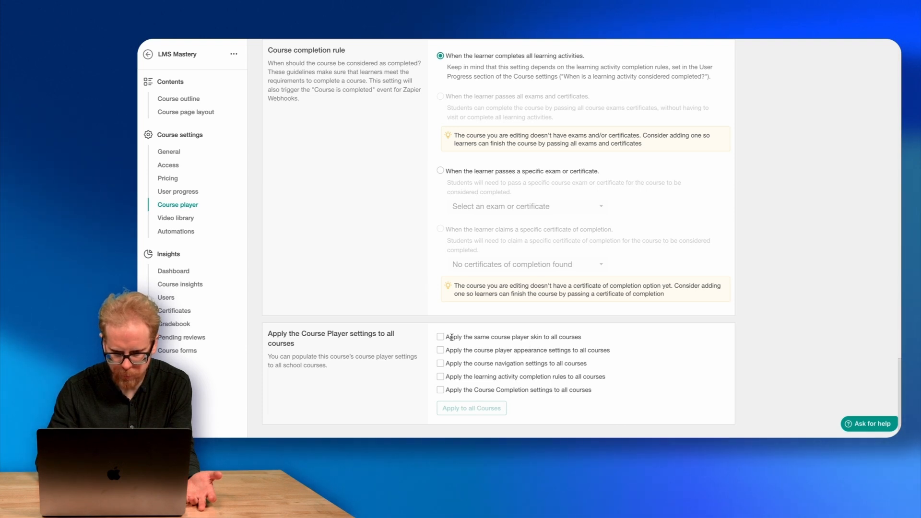
{"action": "scroll", "coordinate": [451, 338], "scroll_direction": "up", "scroll_amount": 15}
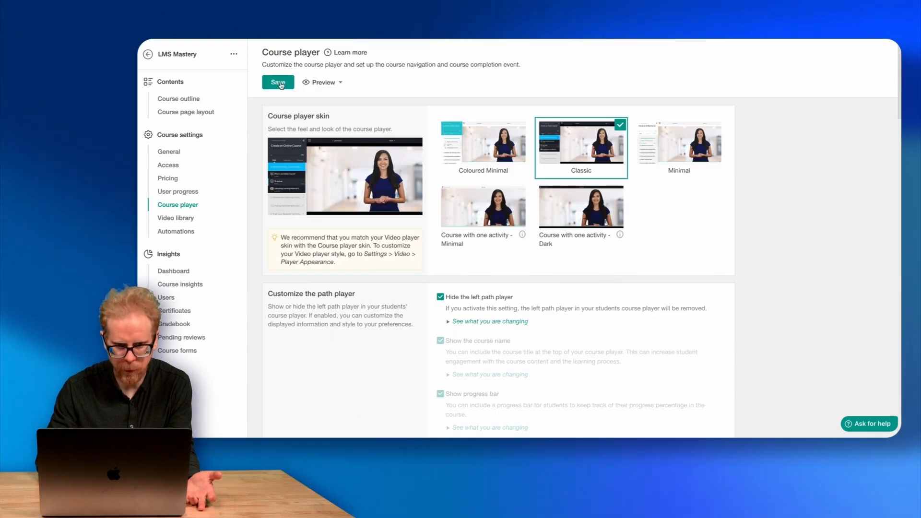
{"action": "left_click", "coordinate": [278, 83]}
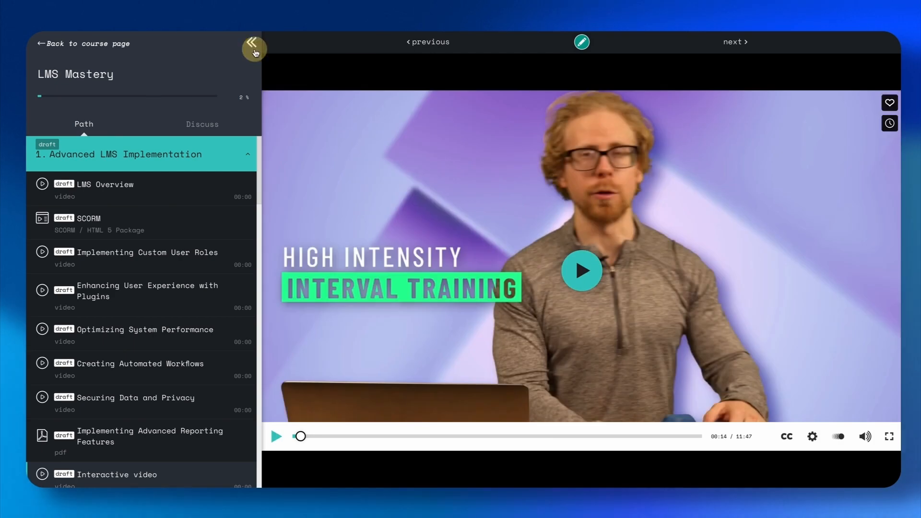
- Examine the sidebar controls, the full learning path and the discussion area in the Classic-skin course player
{"action": "left_click", "coordinate": [251, 42]}
{"action": "left_click", "coordinate": [37, 45]}
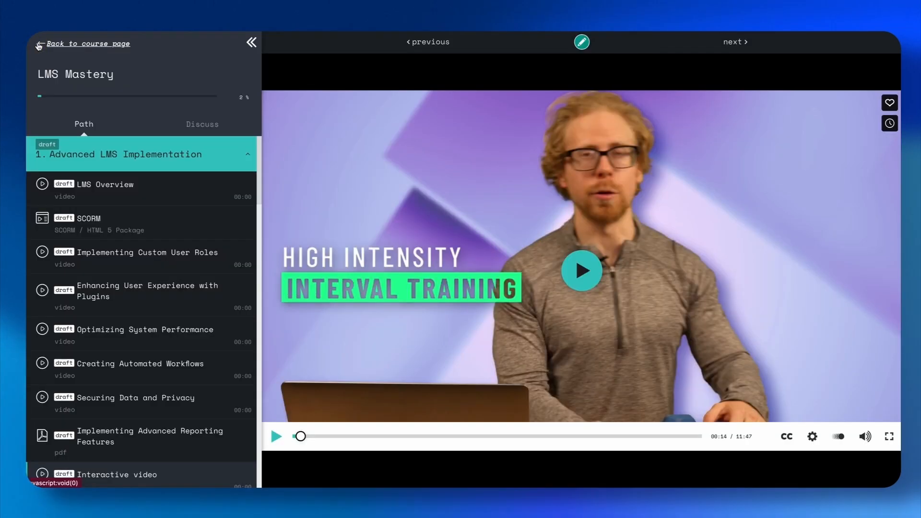
{"action": "left_click", "coordinate": [251, 42]}
{"action": "left_click", "coordinate": [35, 44]}
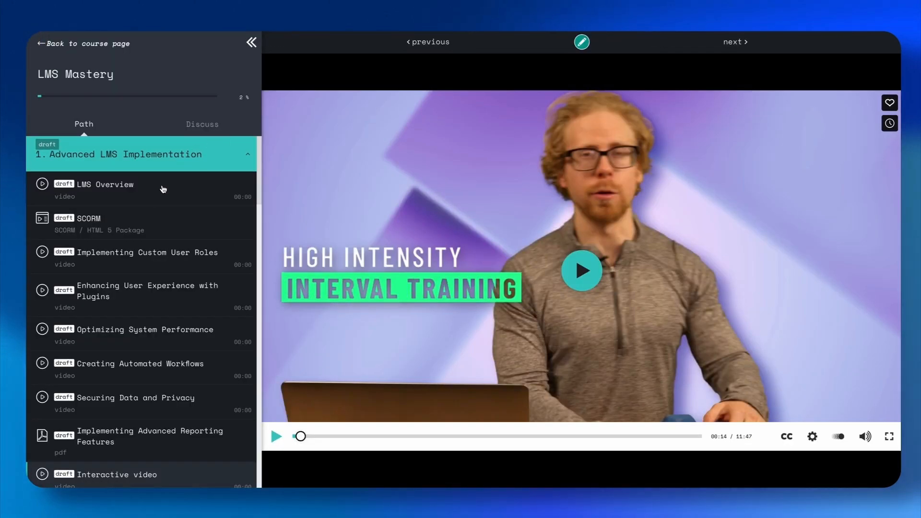
{"action": "scroll", "coordinate": [158, 196], "scroll_direction": "down", "scroll_amount": 8}
{"action": "scroll", "coordinate": [154, 206], "scroll_direction": "up", "scroll_amount": 8}
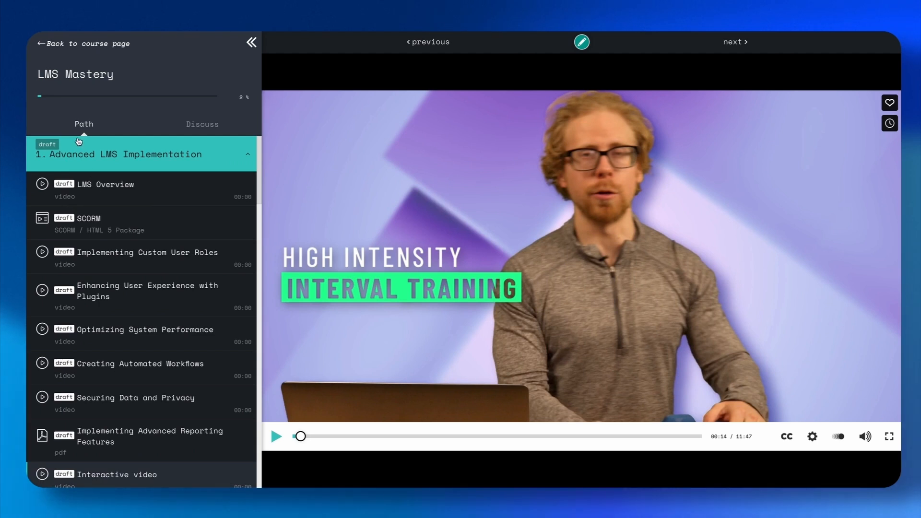
{"action": "scroll", "coordinate": [105, 321], "scroll_direction": "down", "scroll_amount": 4}
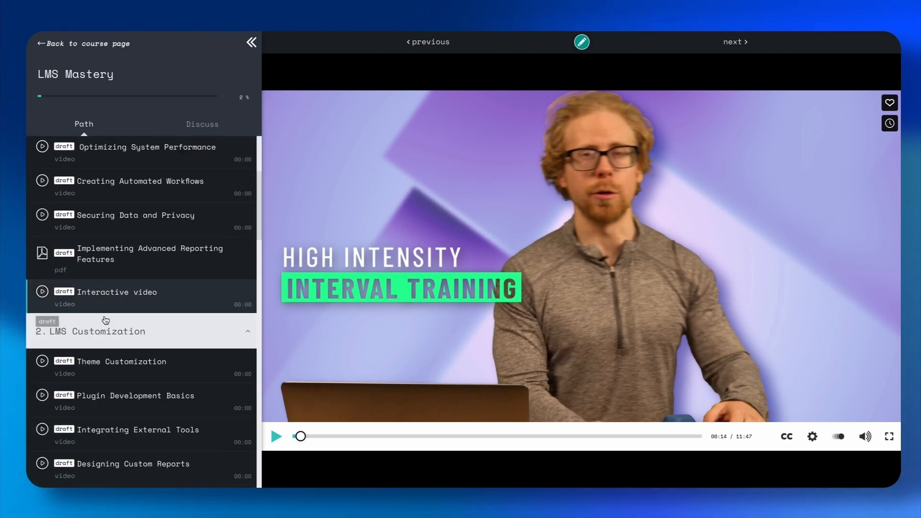
{"action": "scroll", "coordinate": [105, 321], "scroll_direction": "down", "scroll_amount": 20}
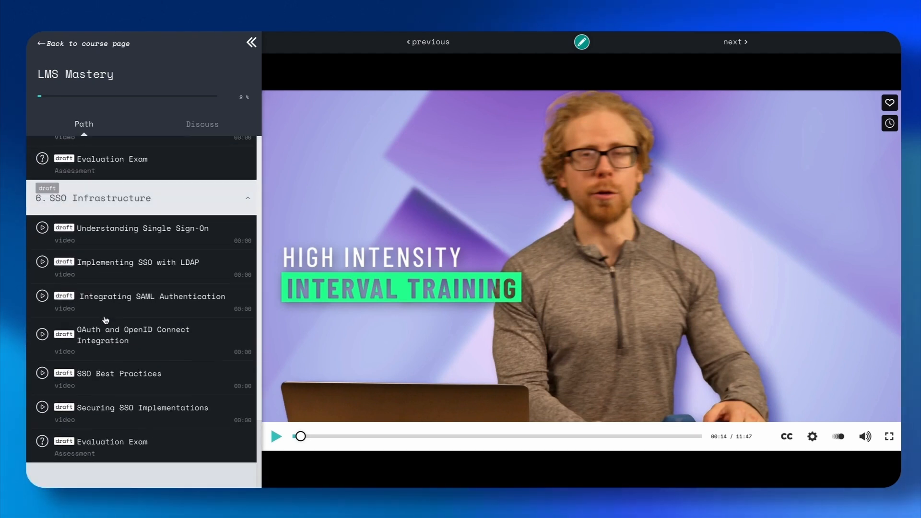
{"action": "scroll", "coordinate": [105, 321], "scroll_direction": "up", "scroll_amount": 20}
{"action": "left_click", "coordinate": [202, 123]}
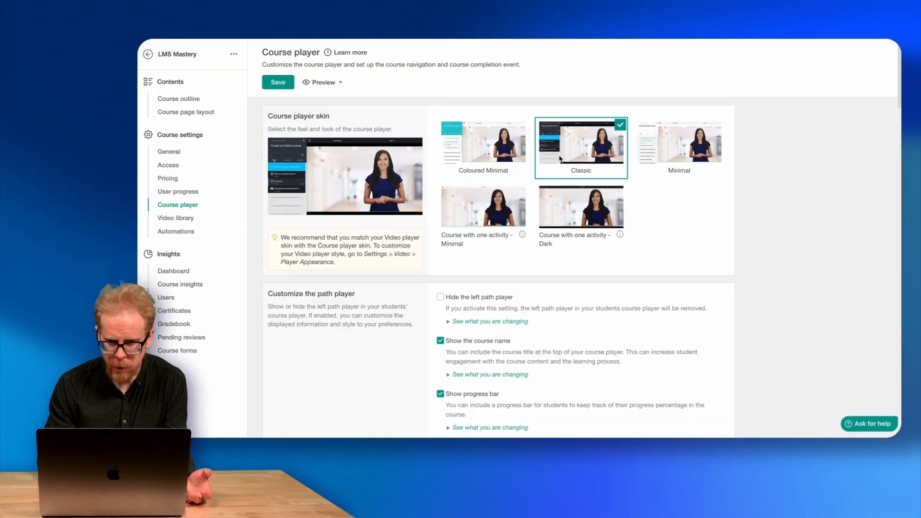
- Change the course player skin to Minimal and look through the learning path in the course player
{"action": "left_click", "coordinate": [682, 145]}
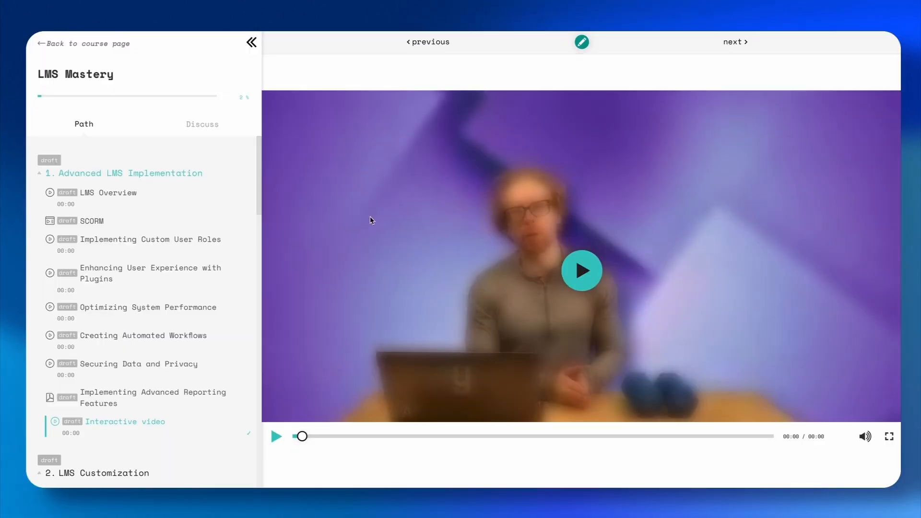
{"action": "left_click", "coordinate": [370, 221]}
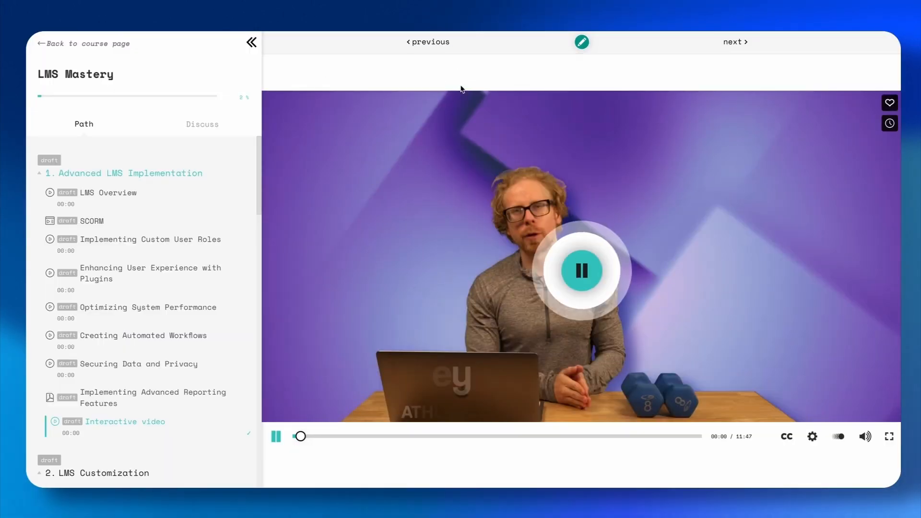
{"action": "scroll", "coordinate": [140, 204], "scroll_direction": "down", "scroll_amount": 10}
{"action": "scroll", "coordinate": [140, 205], "scroll_direction": "down", "scroll_amount": 5}
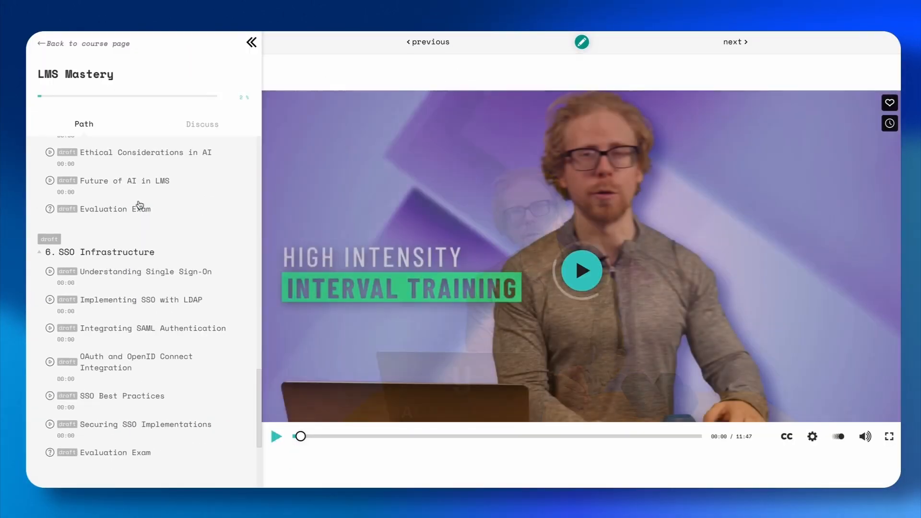
{"action": "scroll", "coordinate": [140, 205], "scroll_direction": "up", "scroll_amount": 10}
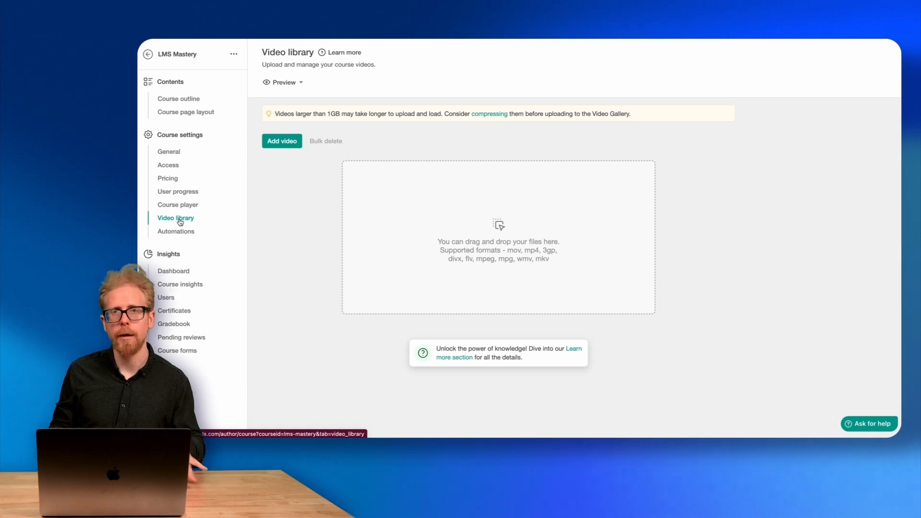
- Open the course's Automations page with its rule templates
{"action": "left_click", "coordinate": [177, 232]}
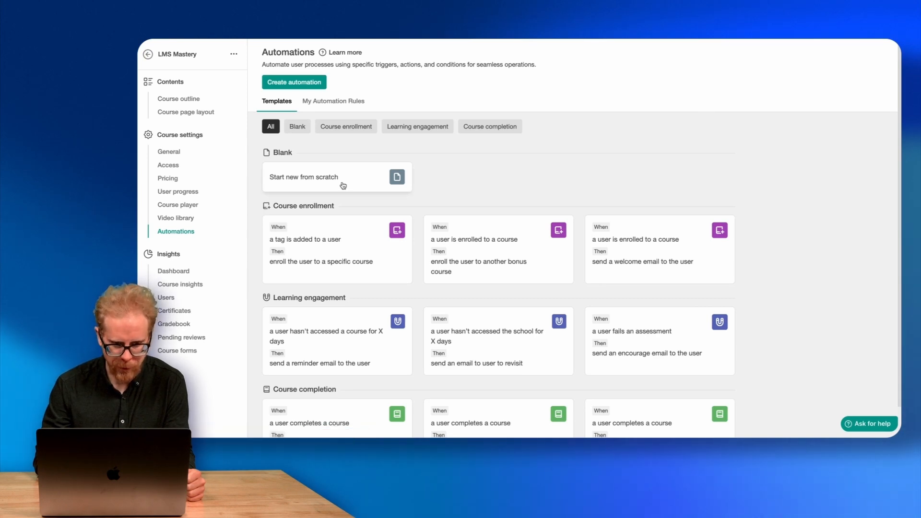
- Look through the automation templates by category: Blank, Course enrollment, Learning engagement and Course completion, and return to all templates
{"action": "scroll", "coordinate": [343, 186], "scroll_direction": "down", "scroll_amount": 1}
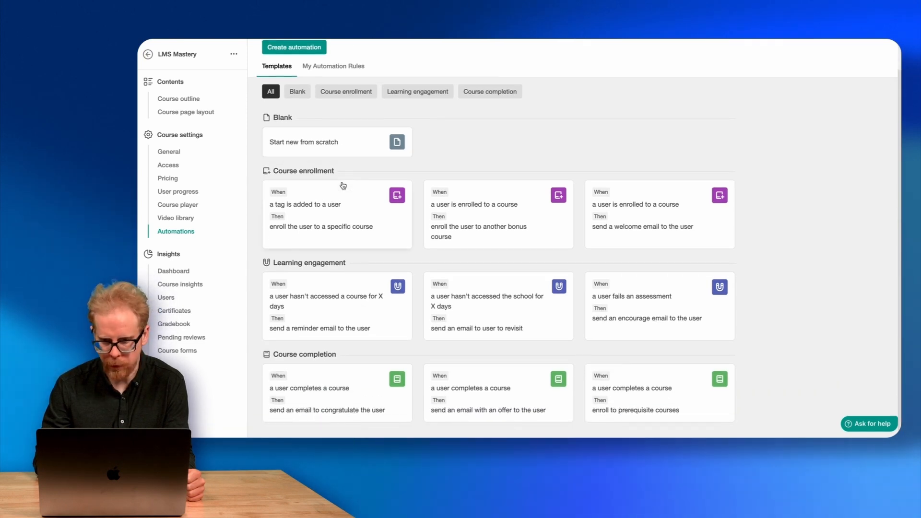
{"action": "scroll", "coordinate": [373, 115], "scroll_direction": "up", "scroll_amount": 1}
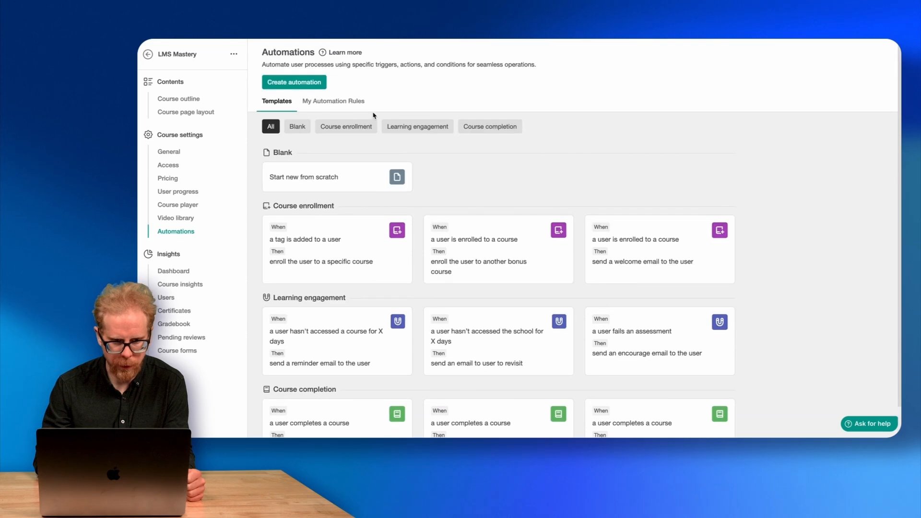
{"action": "left_click", "coordinate": [303, 127]}
{"action": "left_click", "coordinate": [362, 126]}
{"action": "left_click", "coordinate": [417, 127]}
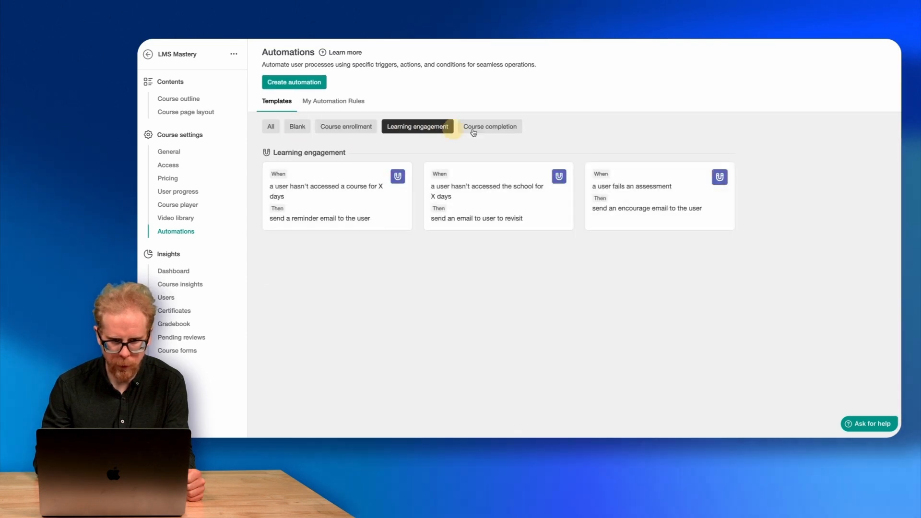
{"action": "left_click", "coordinate": [472, 128]}
{"action": "left_click", "coordinate": [270, 127]}
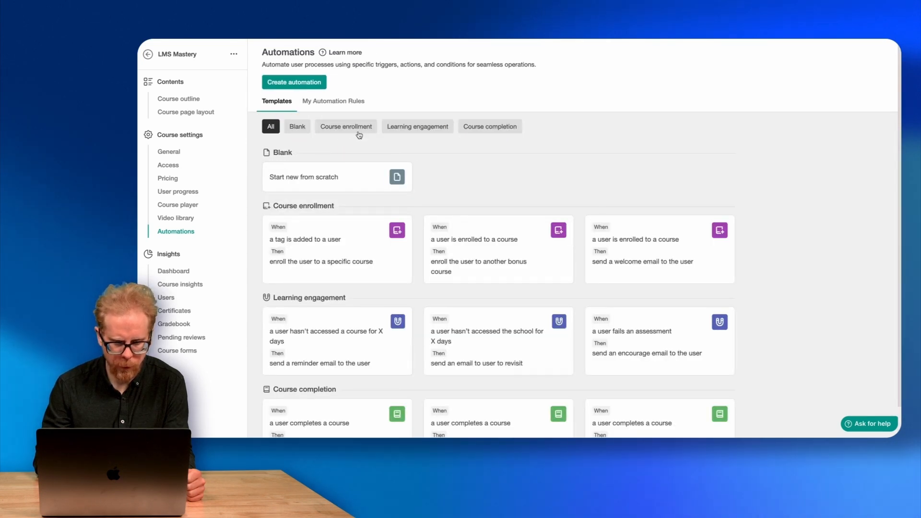
{"action": "scroll", "coordinate": [359, 135], "scroll_direction": "down", "scroll_amount": 1}
{"action": "scroll", "coordinate": [305, 164], "scroll_direction": "up", "scroll_amount": 1}
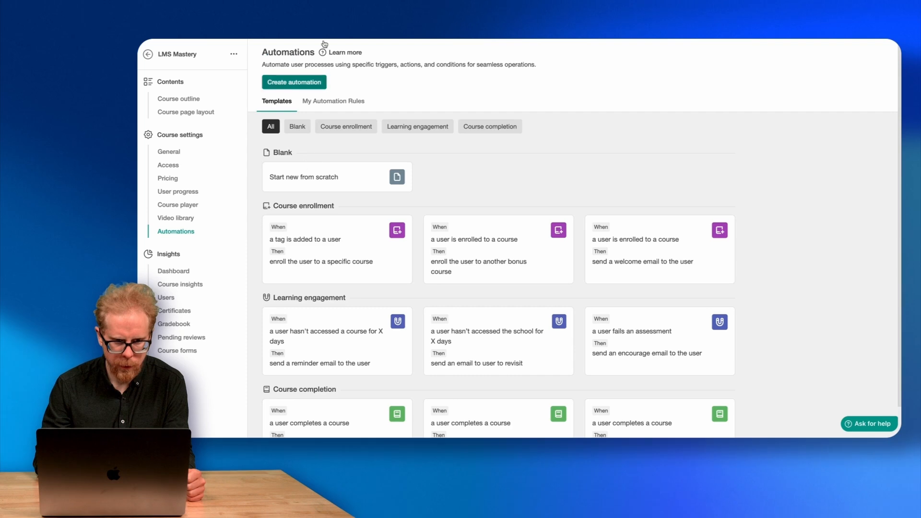
- Start creating an automation and read through the predefined enrollment, engagement and completion automations on offer
{"action": "left_click", "coordinate": [297, 81]}
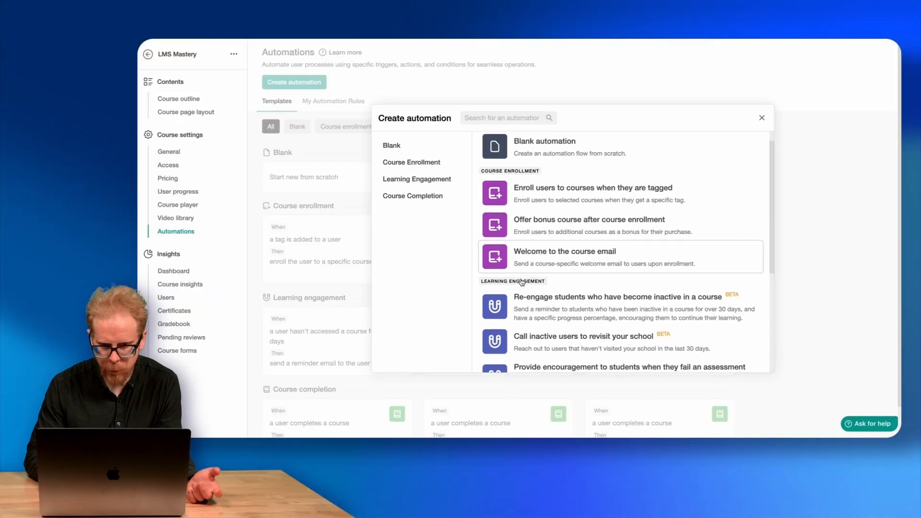
{"action": "scroll", "coordinate": [533, 254], "scroll_direction": "down", "scroll_amount": 2}
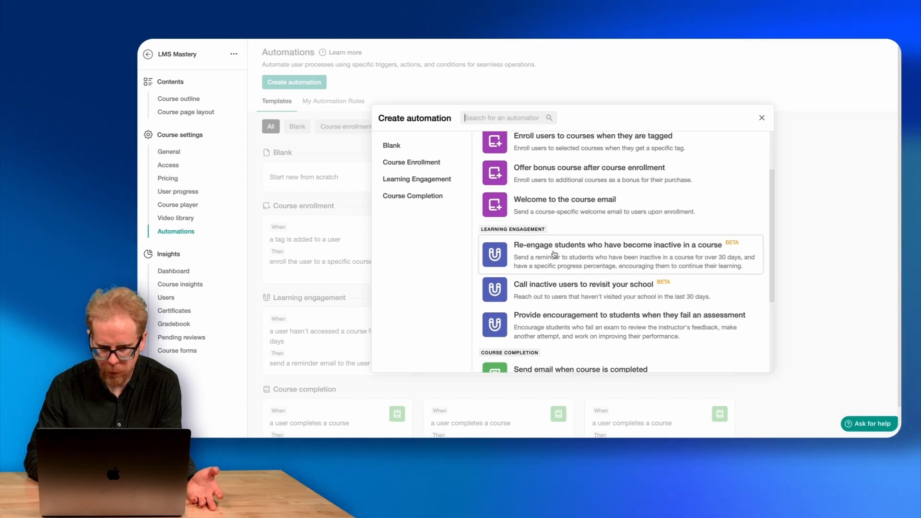
{"action": "scroll", "coordinate": [555, 255], "scroll_direction": "down", "scroll_amount": 1}
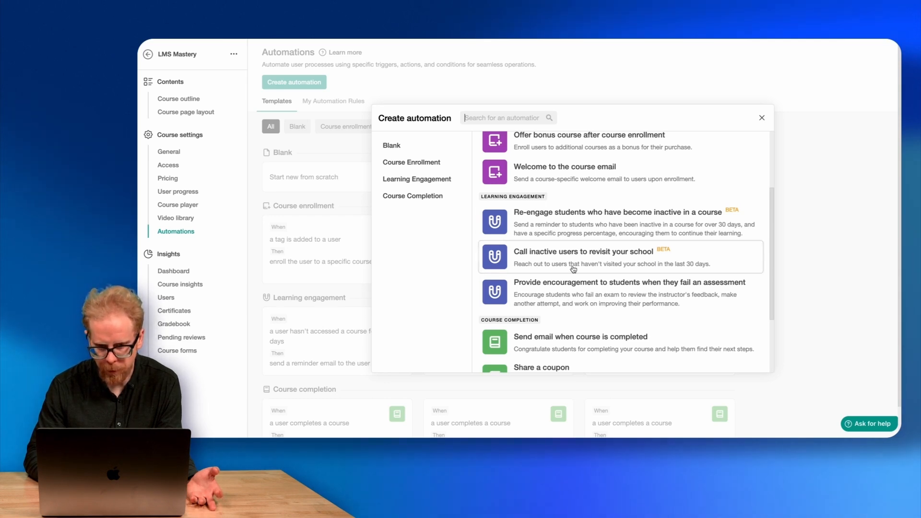
{"action": "scroll", "coordinate": [573, 269], "scroll_direction": "down", "scroll_amount": 2}
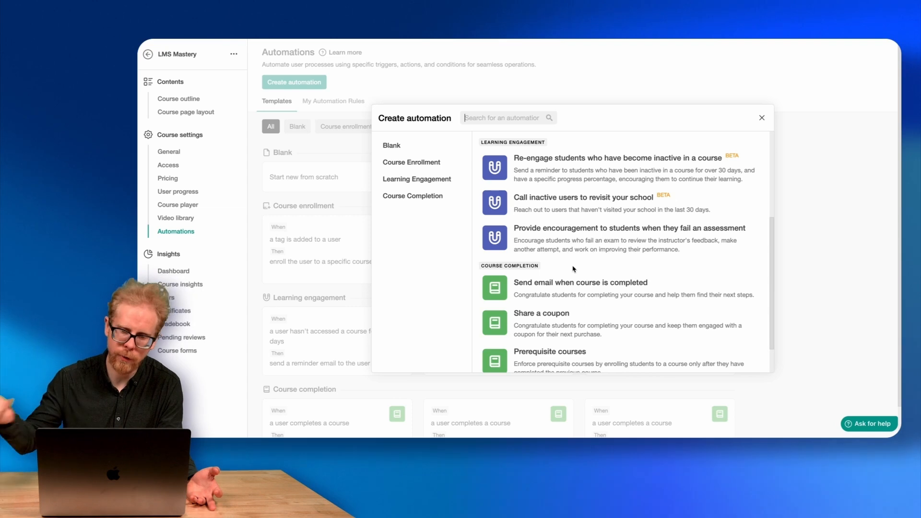
{"action": "scroll", "coordinate": [573, 269], "scroll_direction": "down", "scroll_amount": 1}
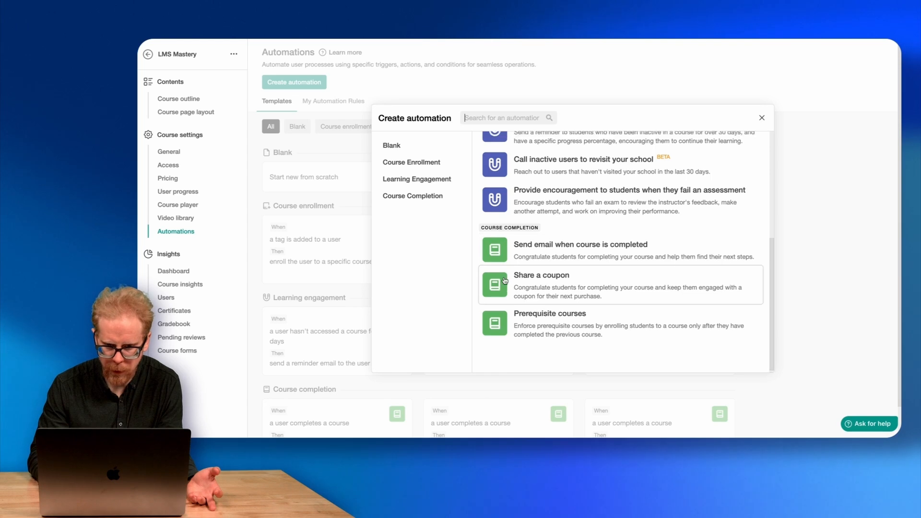
{"action": "scroll", "coordinate": [623, 284], "scroll_direction": "up", "scroll_amount": 4}
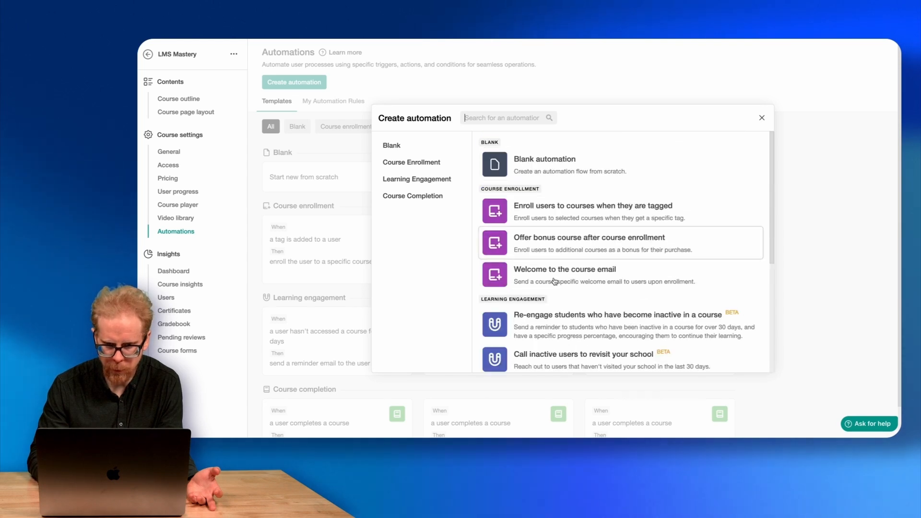
{"action": "scroll", "coordinate": [549, 251], "scroll_direction": "down", "scroll_amount": 4}
{"action": "scroll", "coordinate": [550, 251], "scroll_direction": "up", "scroll_amount": 4}
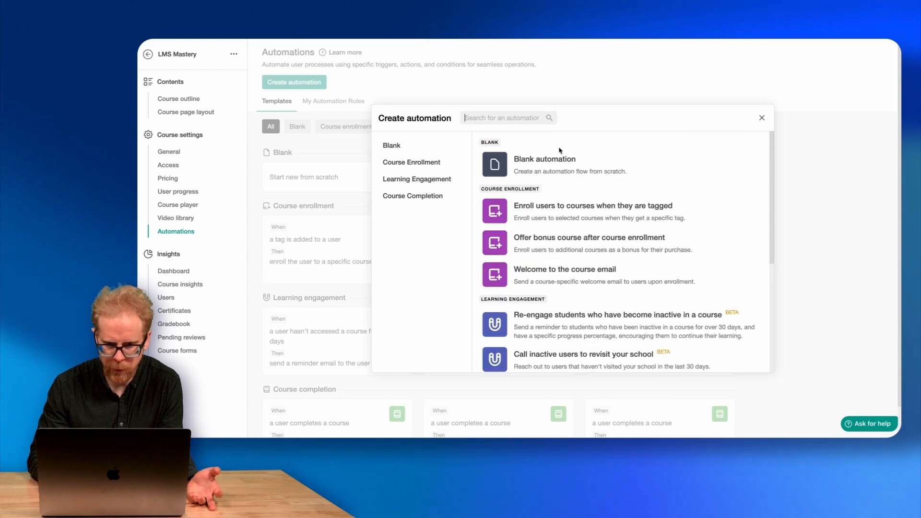
- Open a blank automation, examine its trigger, action, condition and execution options, and close it without creating it
{"action": "left_click", "coordinate": [548, 166]}
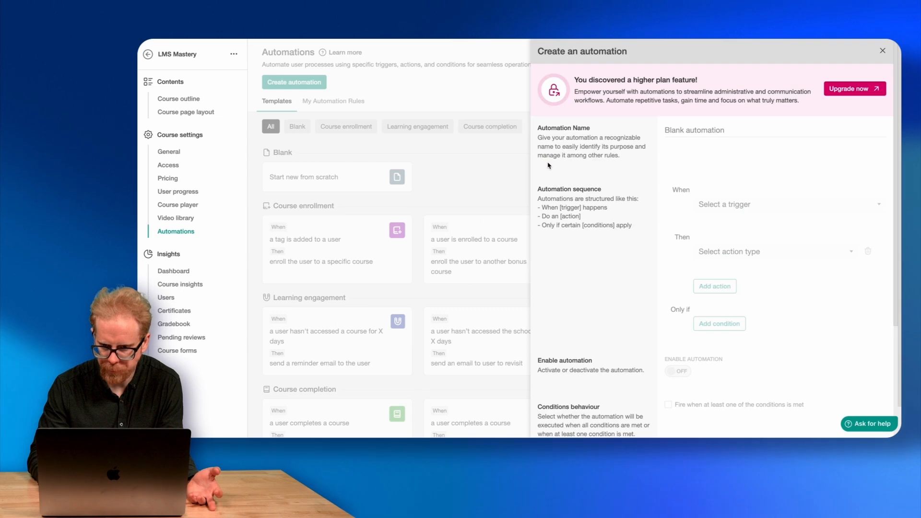
{"action": "scroll", "coordinate": [548, 166], "scroll_direction": "down", "scroll_amount": 2}
{"action": "scroll", "coordinate": [714, 139], "scroll_direction": "down", "scroll_amount": 1}
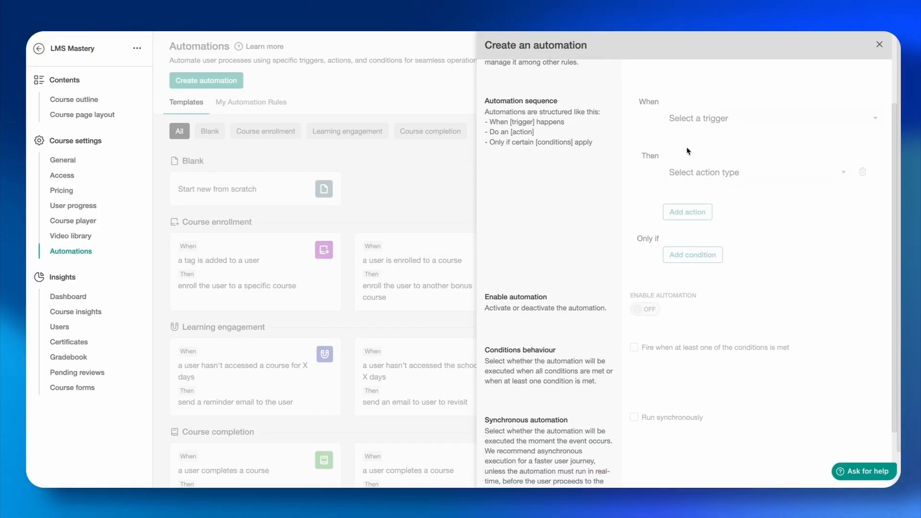
{"action": "scroll", "coordinate": [687, 150], "scroll_direction": "down", "scroll_amount": 3}
{"action": "scroll", "coordinate": [687, 150], "scroll_direction": "up", "scroll_amount": 5}
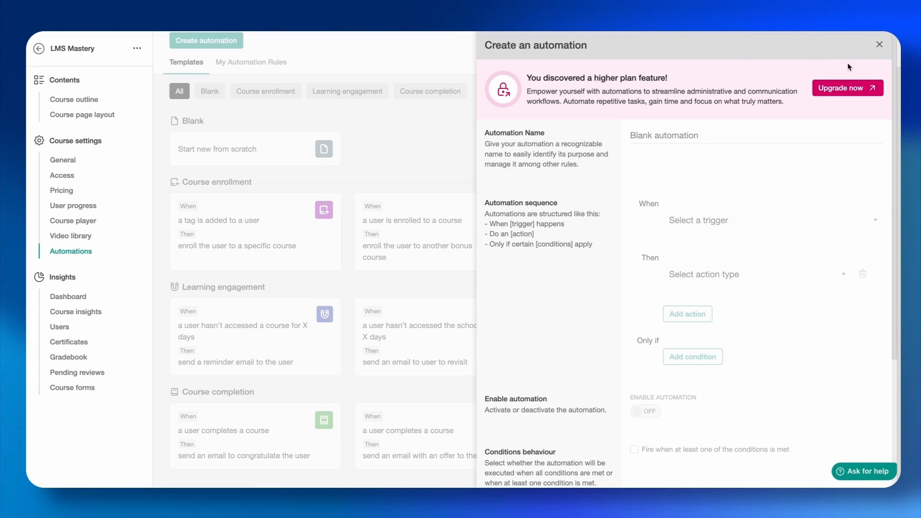
{"action": "left_click", "coordinate": [881, 45]}
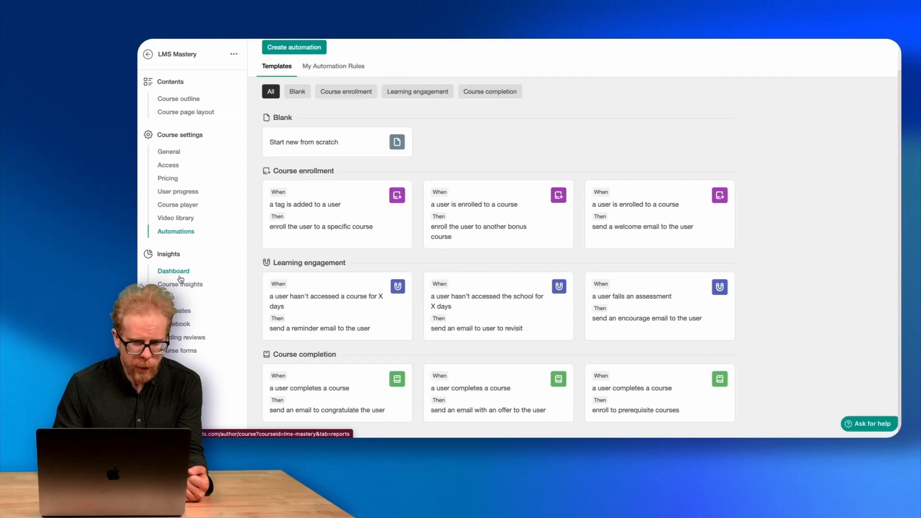
- Look through the course's insights pages: Dashboard, Course insights, Users, Certificates, Gradebook, Pending reviews and Course forms
{"action": "left_click", "coordinate": [174, 272]}
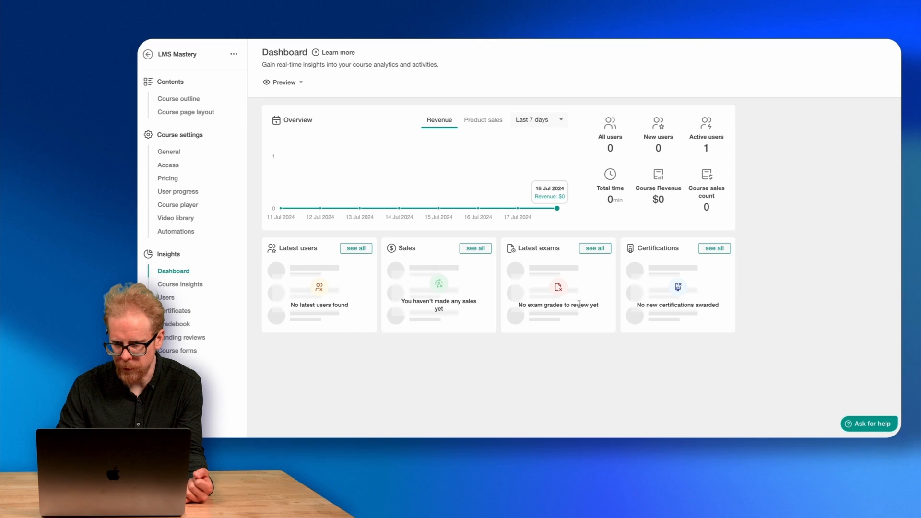
{"action": "left_click", "coordinate": [182, 285]}
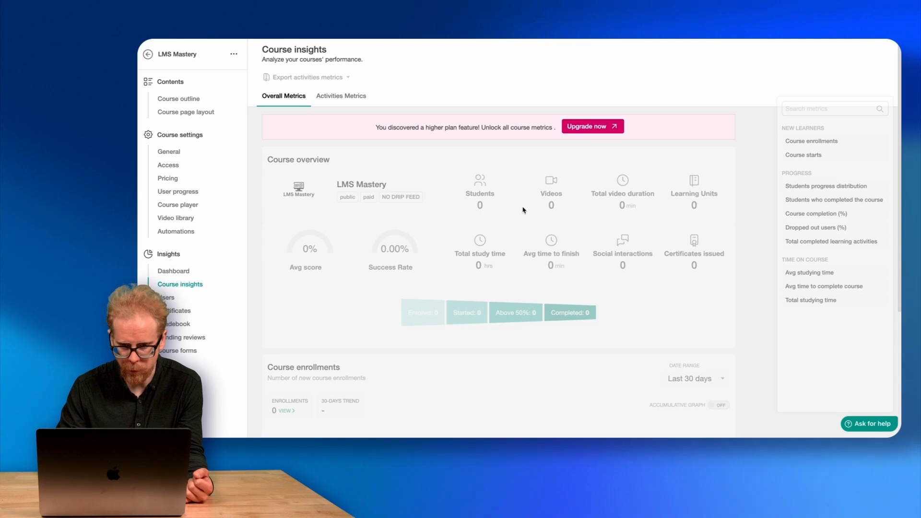
{"action": "scroll", "coordinate": [523, 210], "scroll_direction": "down", "scroll_amount": 2}
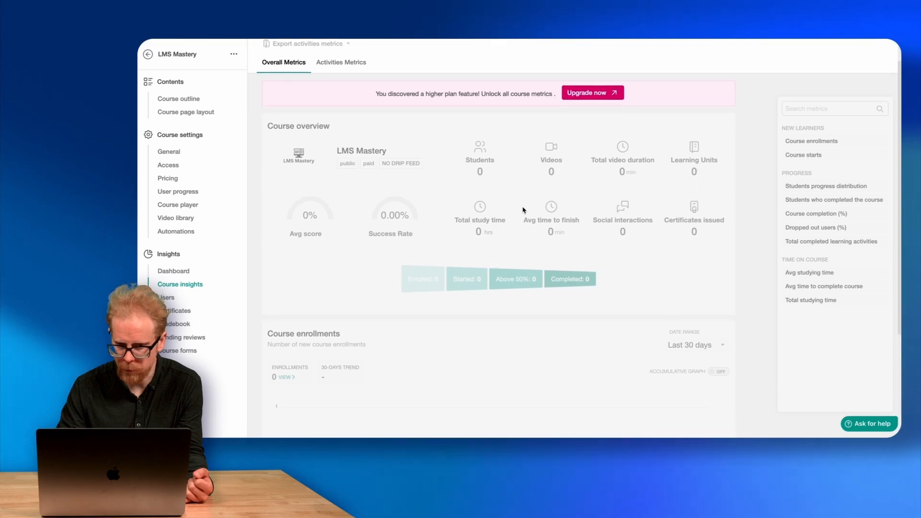
{"action": "left_click", "coordinate": [171, 302]}
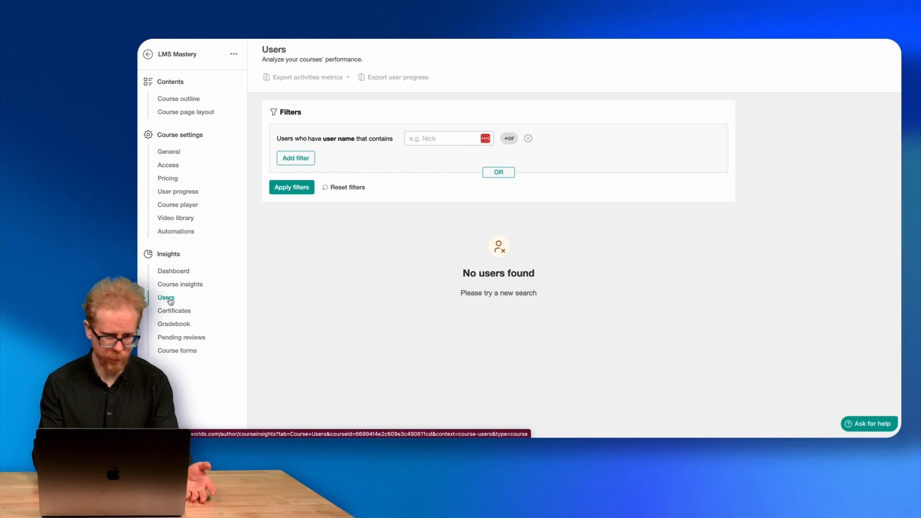
{"action": "left_click", "coordinate": [175, 312]}
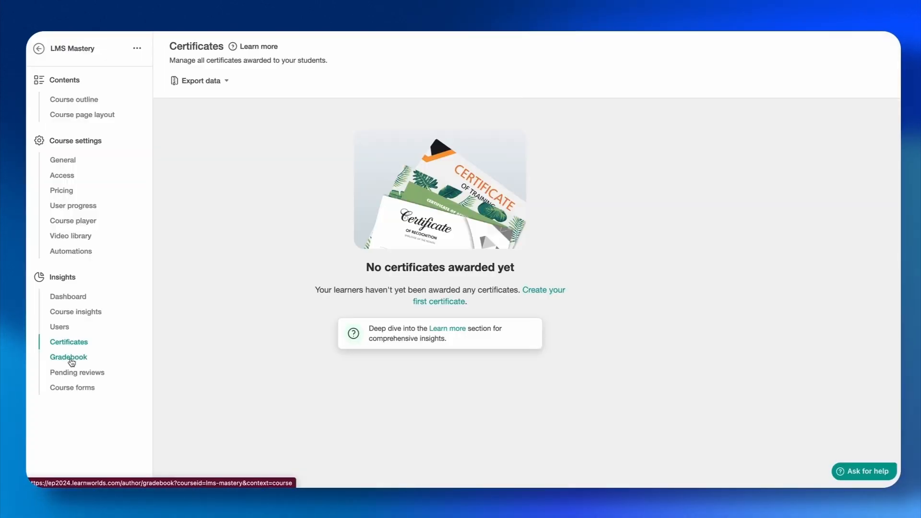
{"action": "left_click", "coordinate": [69, 357]}
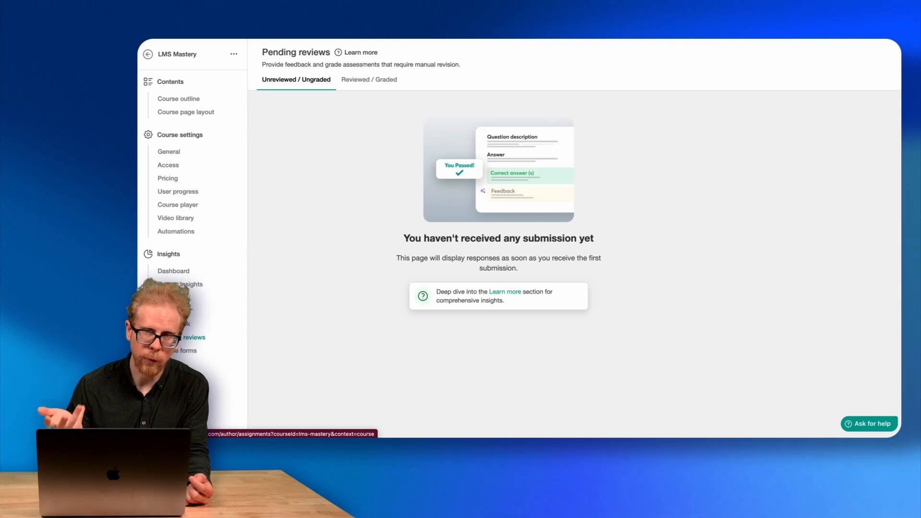
{"action": "left_click", "coordinate": [174, 354]}
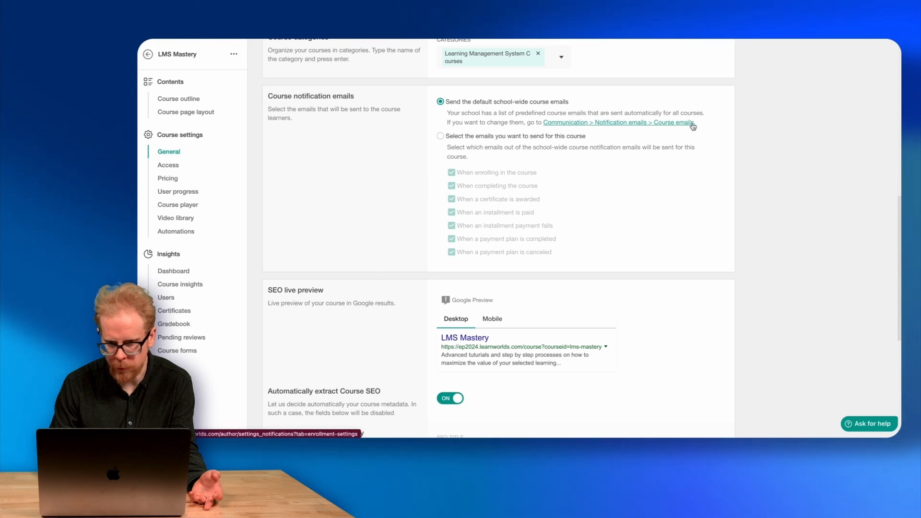
- Open the school-wide course emails and save the free-course enrollment email with the subject "Welcome and congratulations on your investment in {{course_title}}"
{"action": "left_click", "coordinate": [598, 123]}
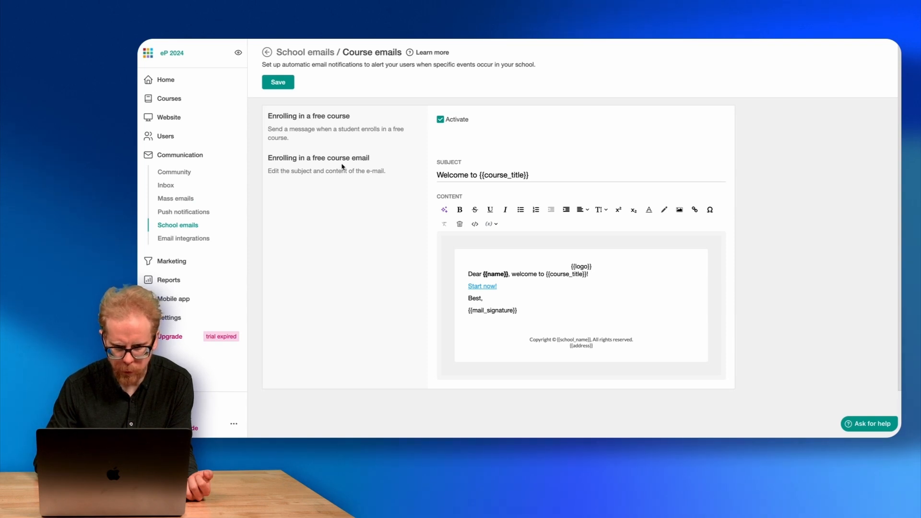
{"action": "scroll", "coordinate": [479, 174], "scroll_direction": "down", "scroll_amount": 1}
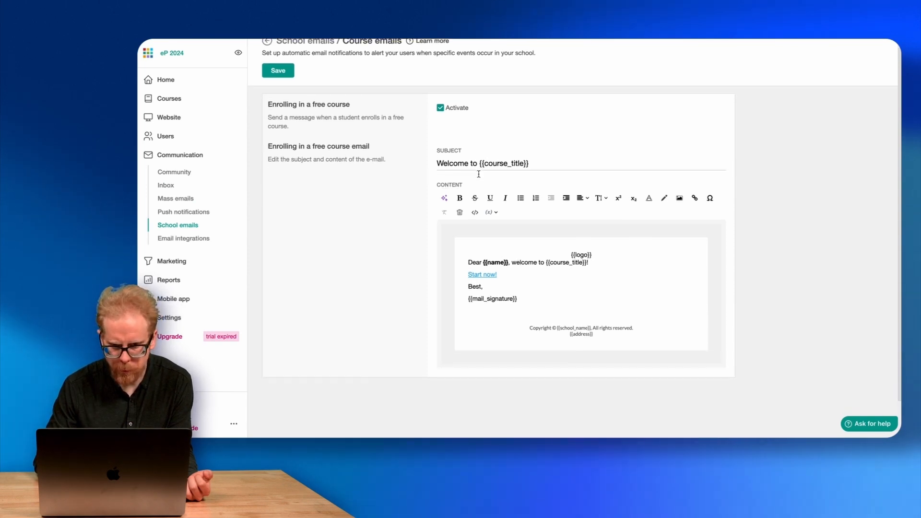
{"action": "left_click_drag", "start_coordinate": [477, 164], "coordinate": [405, 166]}
{"action": "left_click", "coordinate": [477, 164]}
{"action": "type", "text": "and c"}
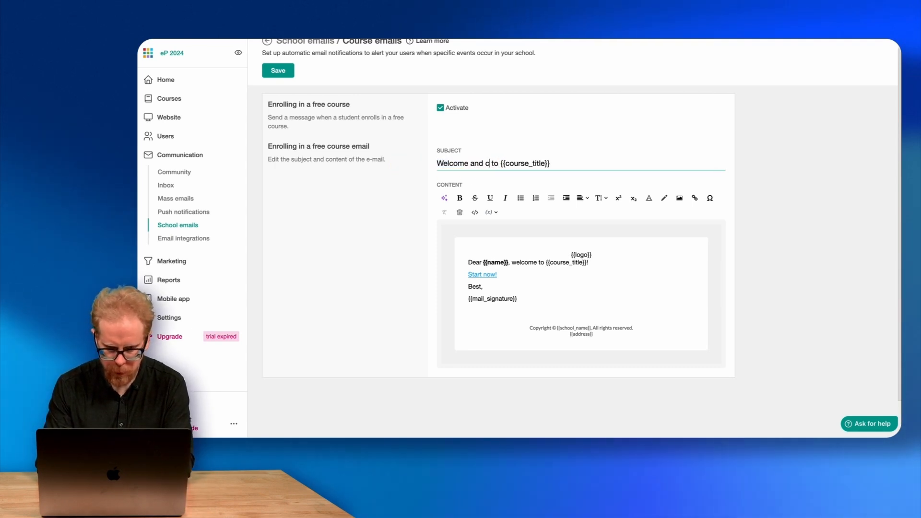
{"action": "type", "text": "ongratulatio"}
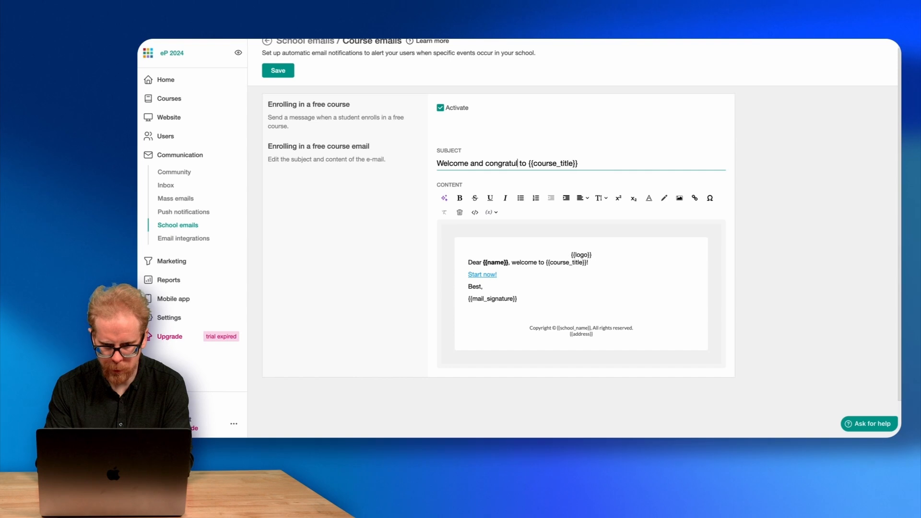
{"action": "type", "text": "ns on you"}
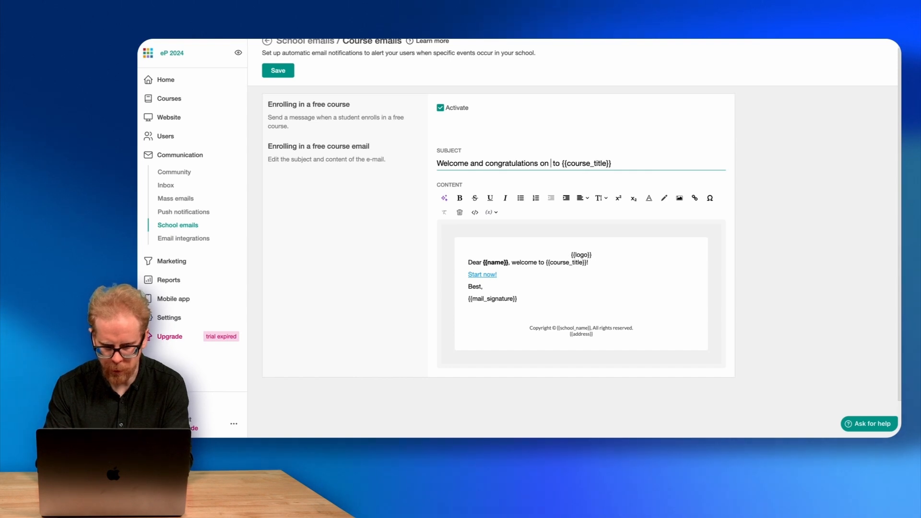
{"action": "type", "text": "r investment in"}
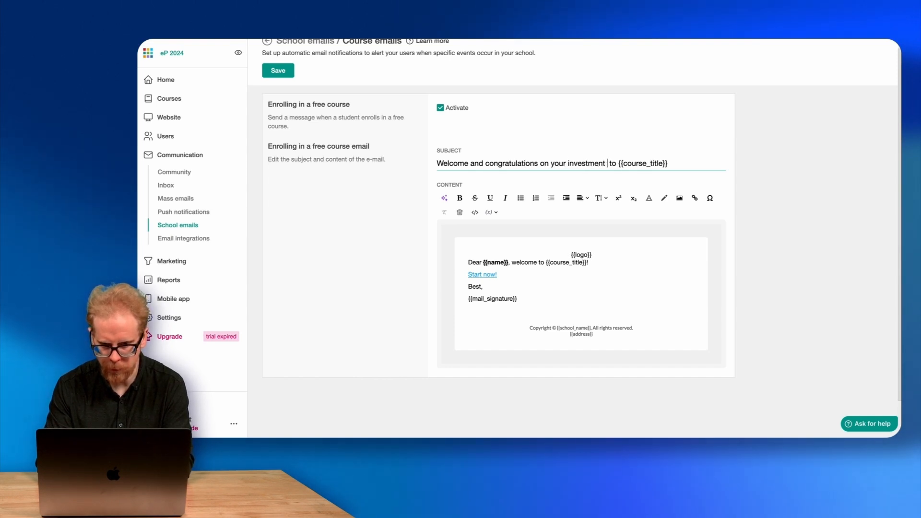
{"action": "key", "text": "Delete"}
{"action": "key", "text": "Delete"}
{"action": "key", "text": "Delete"}
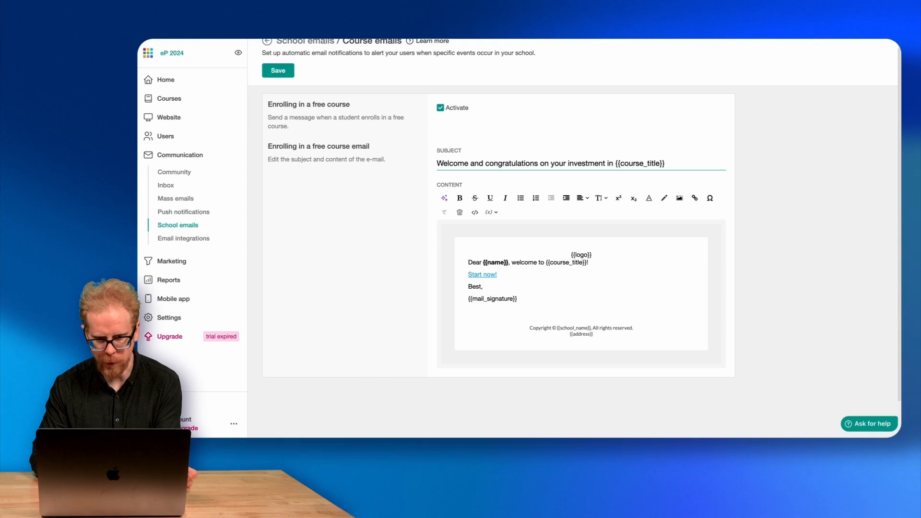
{"action": "left_click", "coordinate": [279, 70]}
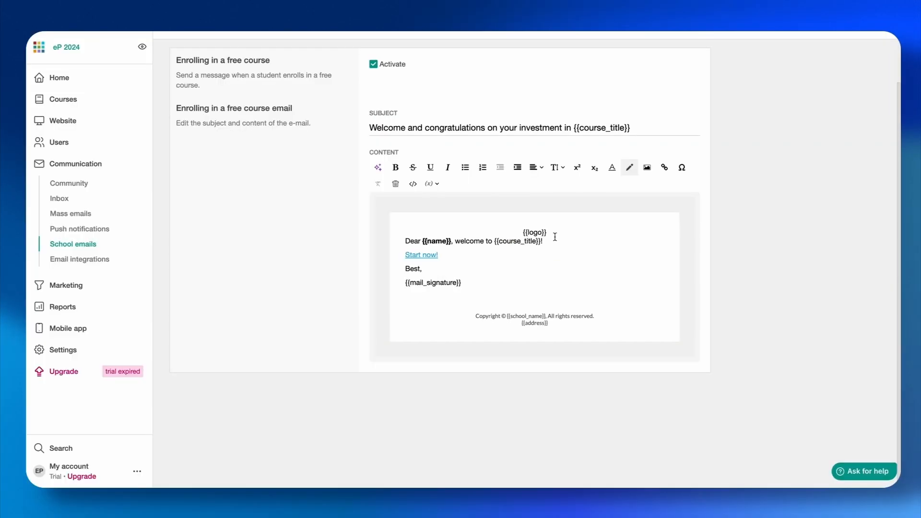
- Examine the logo, name and course title placeholders and the "Start now!" link in the enrollment email's body
{"action": "left_click_drag", "start_coordinate": [555, 237], "coordinate": [504, 232]}
{"action": "left_click", "coordinate": [444, 246]}
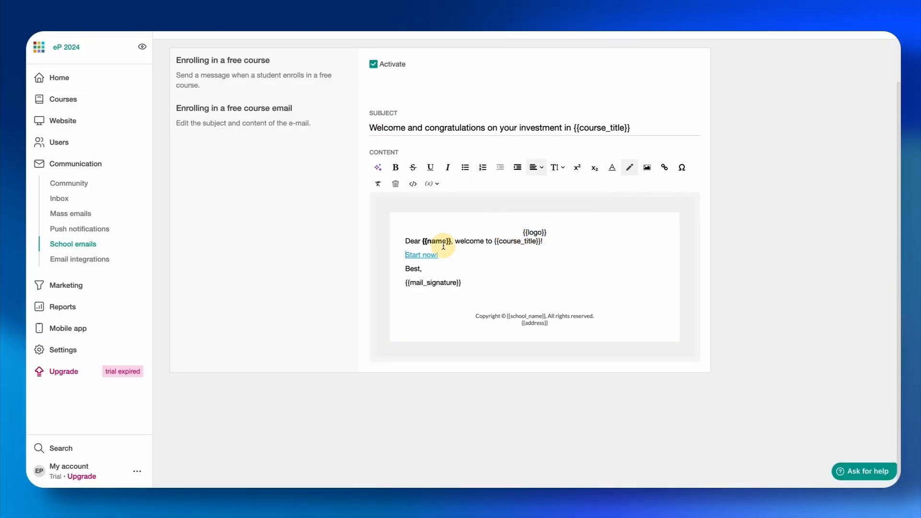
{"action": "double_click", "coordinate": [433, 241]}
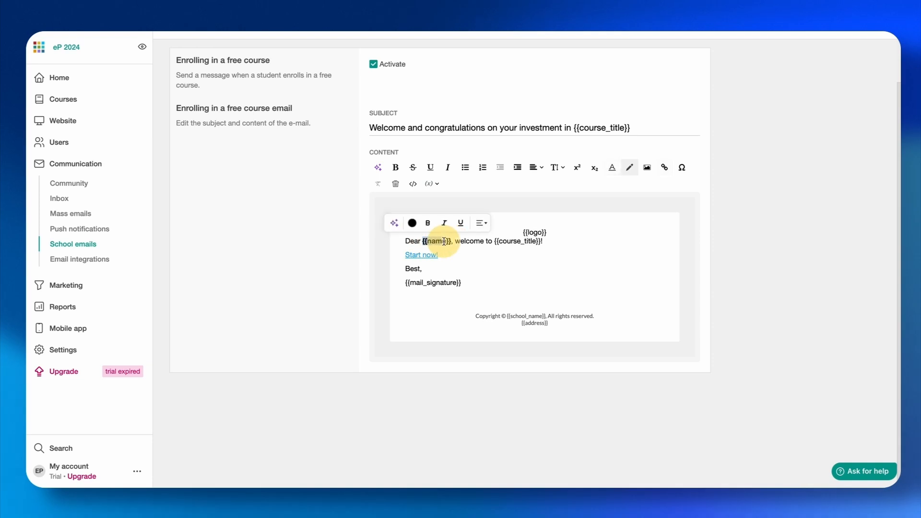
{"action": "left_click", "coordinate": [501, 247]}
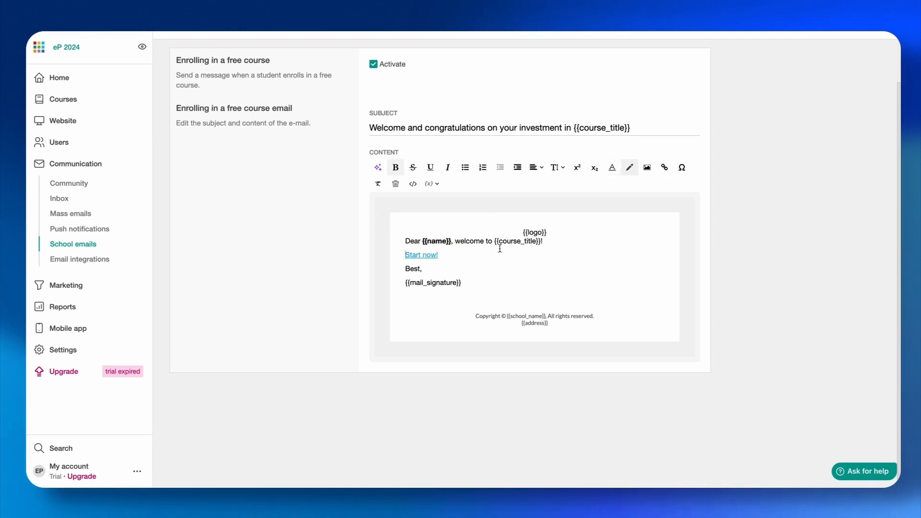
{"action": "left_click", "coordinate": [441, 253]}
{"action": "left_click", "coordinate": [370, 257]}
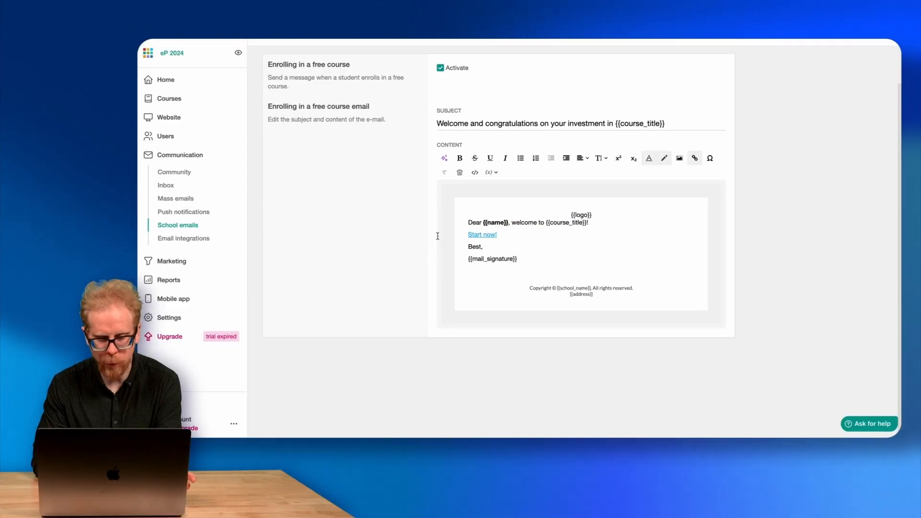
- Add below the greeting: "I am thrilled that you have taken the time to invest in yourself b enrolling in"
{"action": "left_click", "coordinate": [602, 223]}
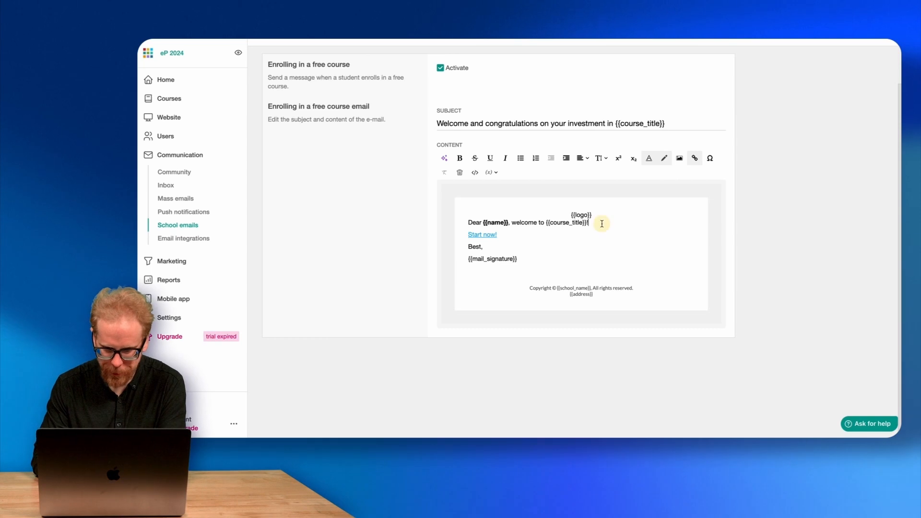
{"action": "key", "text": "Return"}
{"action": "key", "text": "Return"}
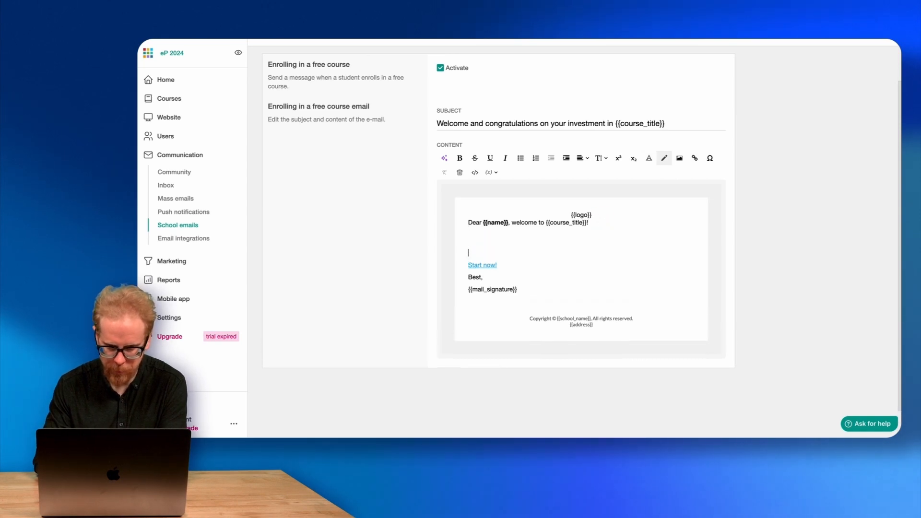
{"action": "left_click", "coordinate": [487, 235]}
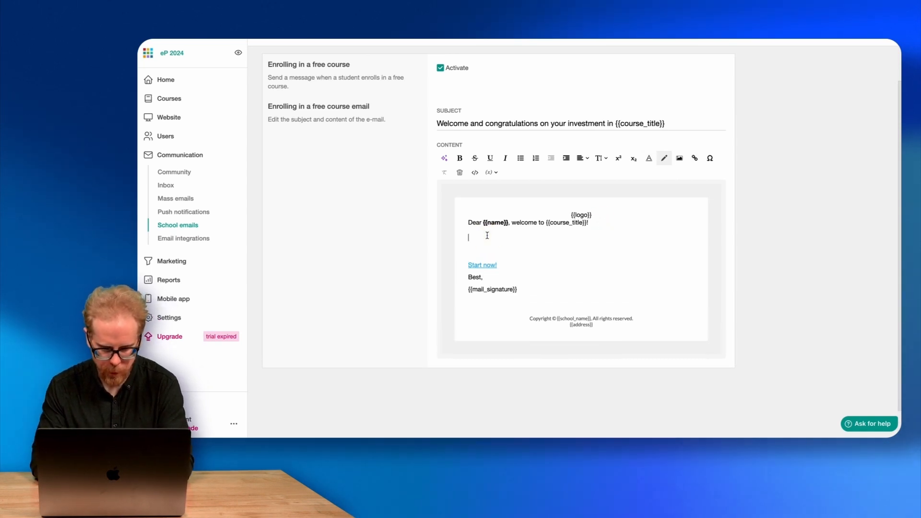
{"action": "type", "text": "I am "}
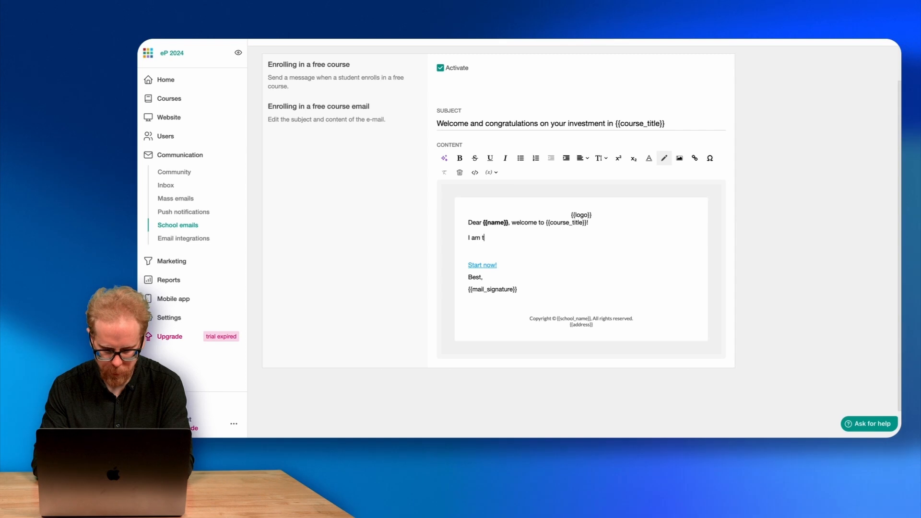
{"action": "type", "text": "thrilled that you ha"}
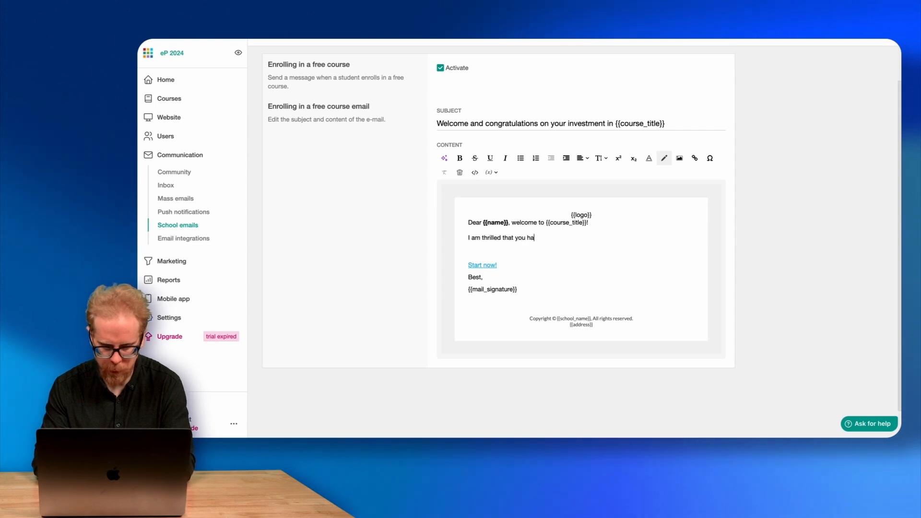
{"action": "type", "text": "ve taken th"}
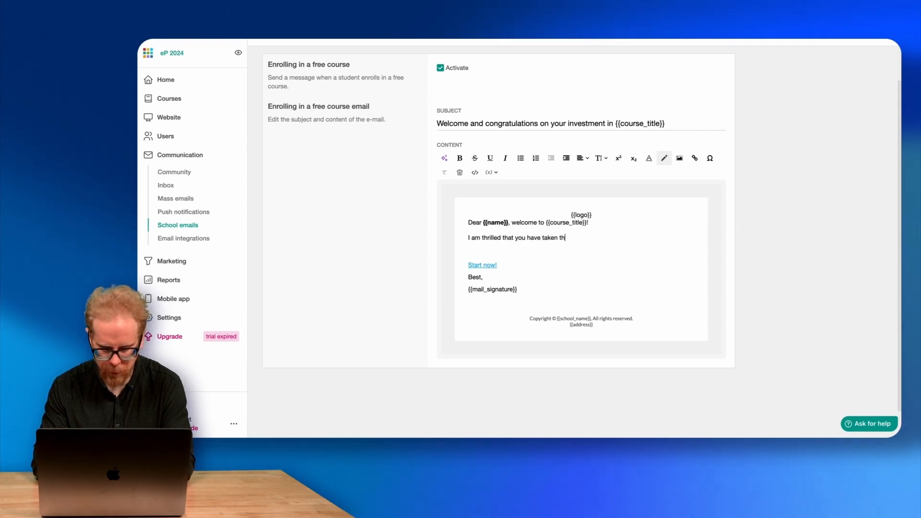
{"action": "type", "text": "e time to inve"}
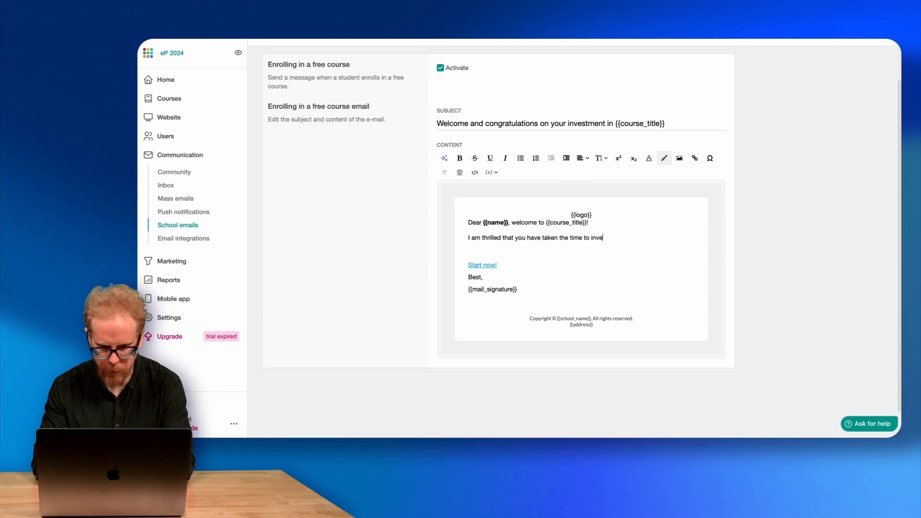
{"action": "type", "text": "st in yourself "}
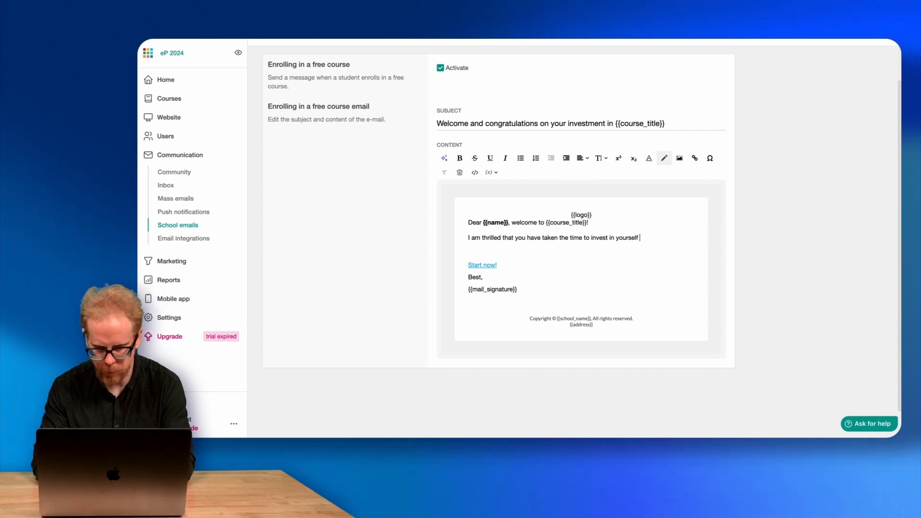
{"action": "type", "text": "by creati"}
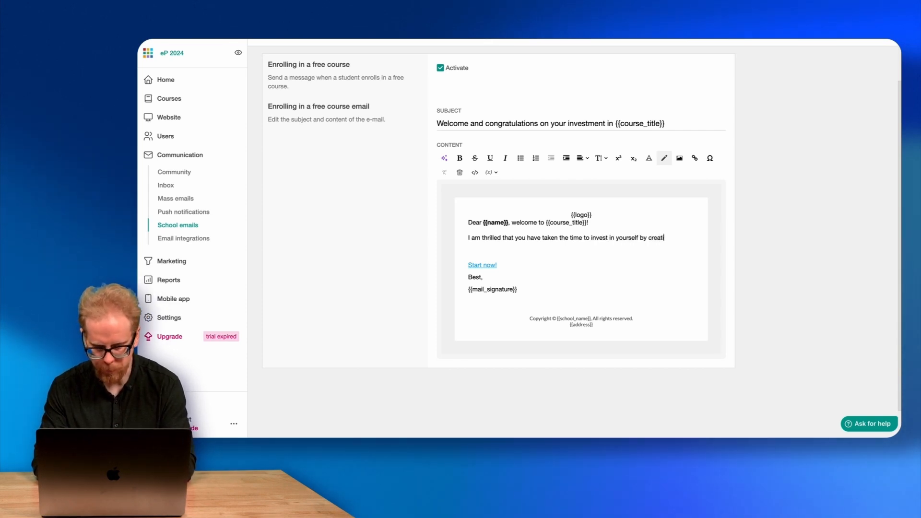
{"action": "key", "text": "BackSpace"}
{"action": "key", "text": "BackSpace"}
{"action": "key", "text": "BackSpace"}
{"action": "key", "text": "BackSpace"}
{"action": "key", "text": "BackSpace"}
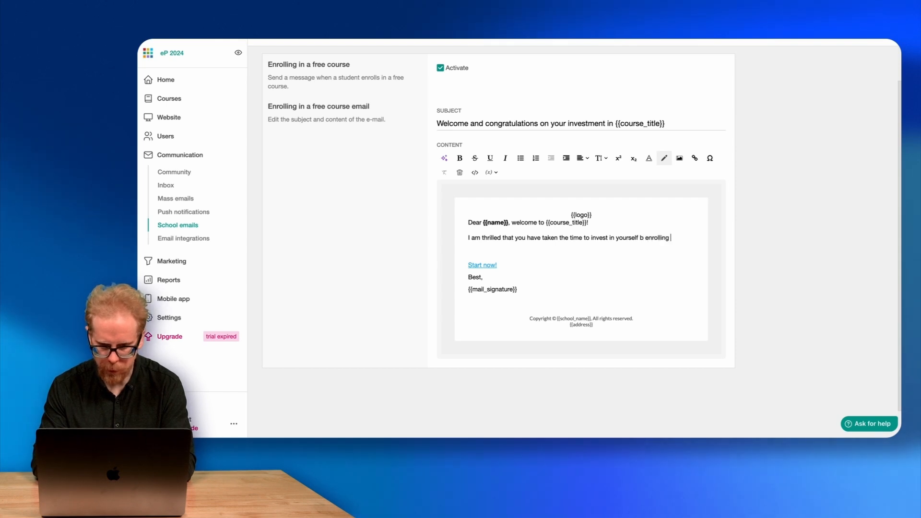
{"action": "type", "text": "in"}
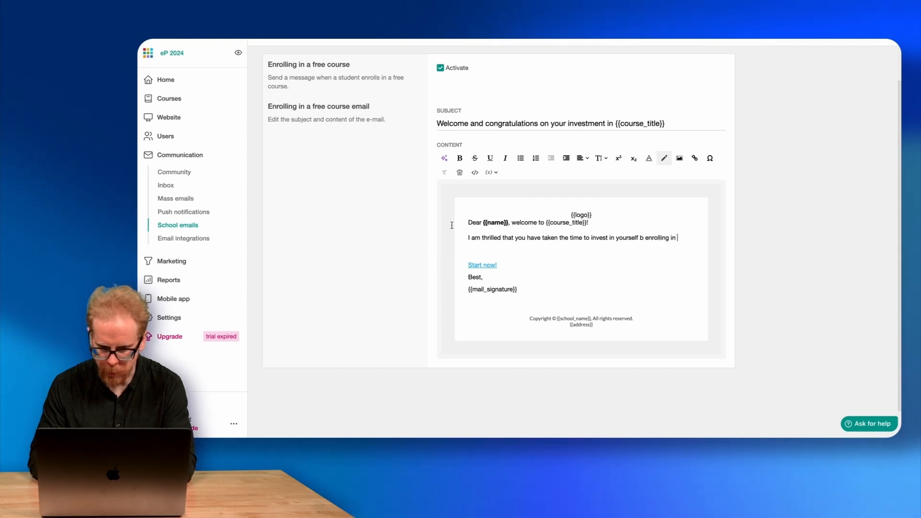
- Copy the {{course_title}} placeholder from the greeting to the end of the new sentence and close it with a period
{"action": "left_click_drag", "start_coordinate": [547, 224], "coordinate": [598, 232]}
{"action": "key", "text": "ctrl+c"}
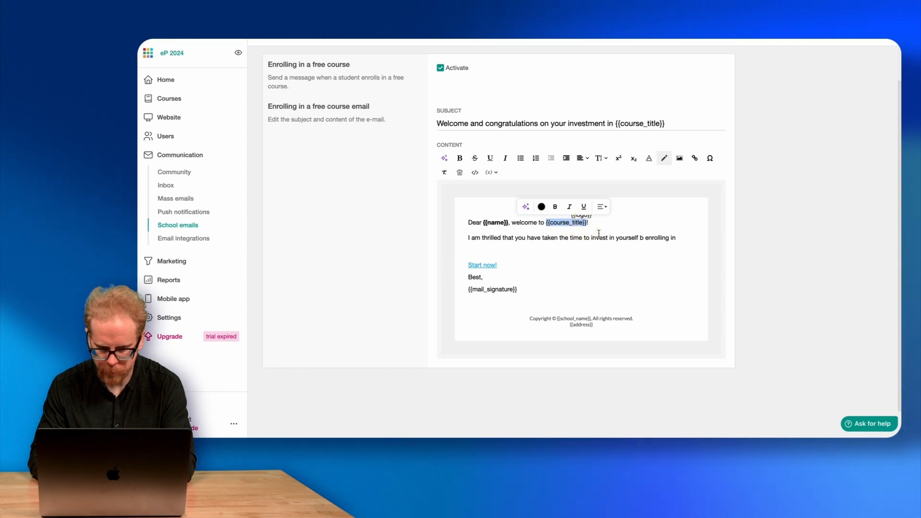
{"action": "left_click", "coordinate": [687, 242]}
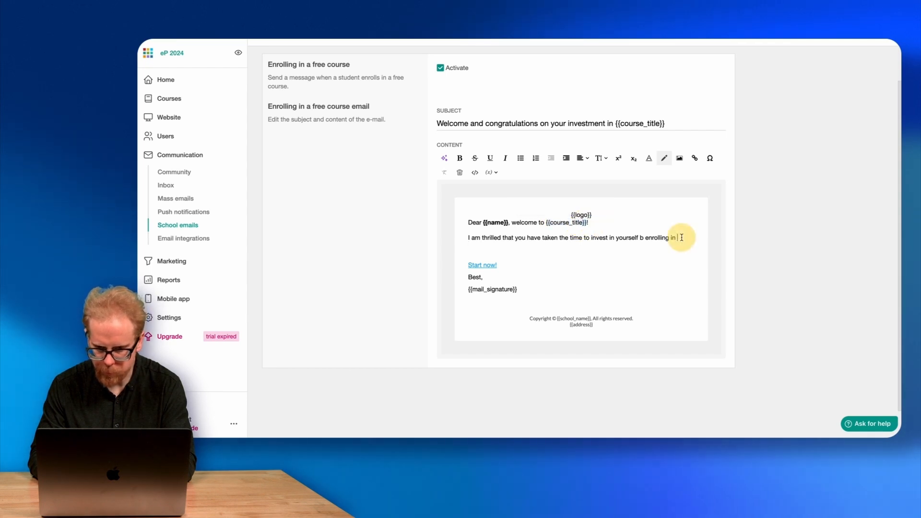
{"action": "key", "text": "ctrl+v"}
{"action": "type", "text": "."}
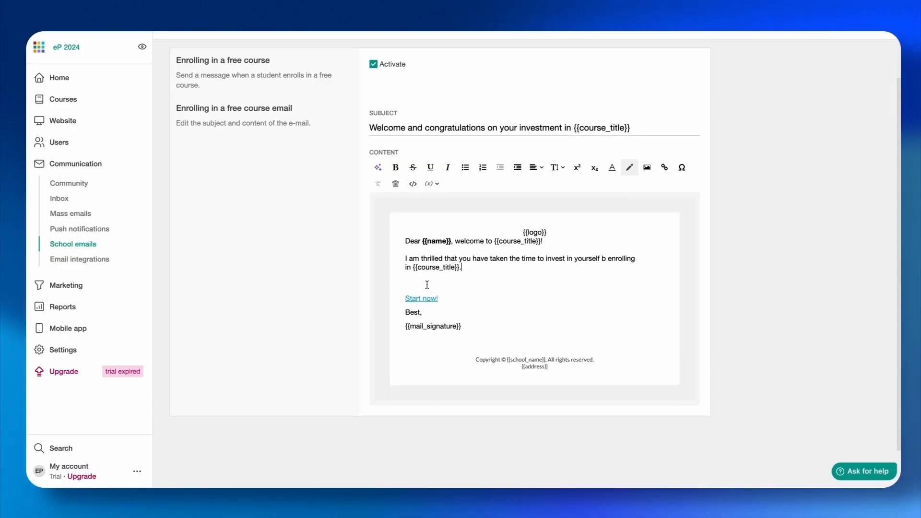
- Add the paragraph "For easy access, I highly recommend that you save this email so you can access your course whenever you like here ->"
{"action": "left_click", "coordinate": [427, 285]}
{"action": "type", "text": "For easy access, I highly reco"}
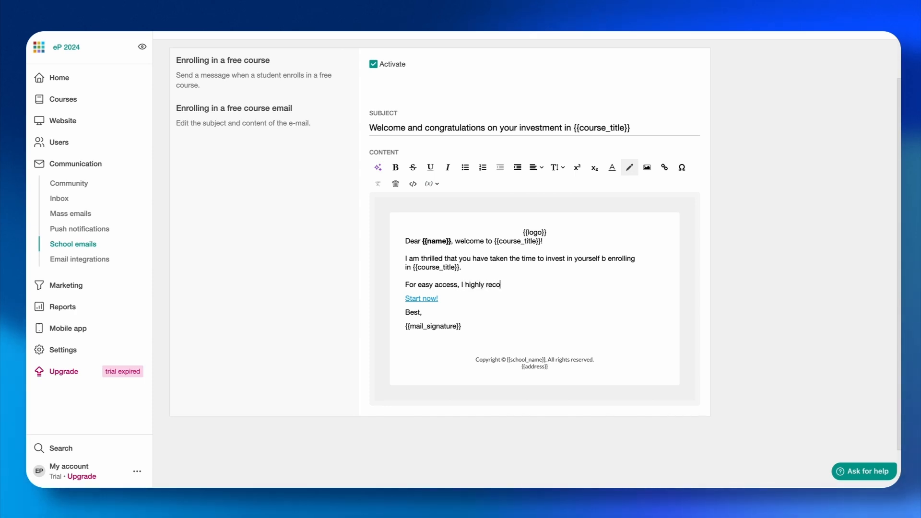
{"action": "type", "text": "mmend that you save this email so you can"}
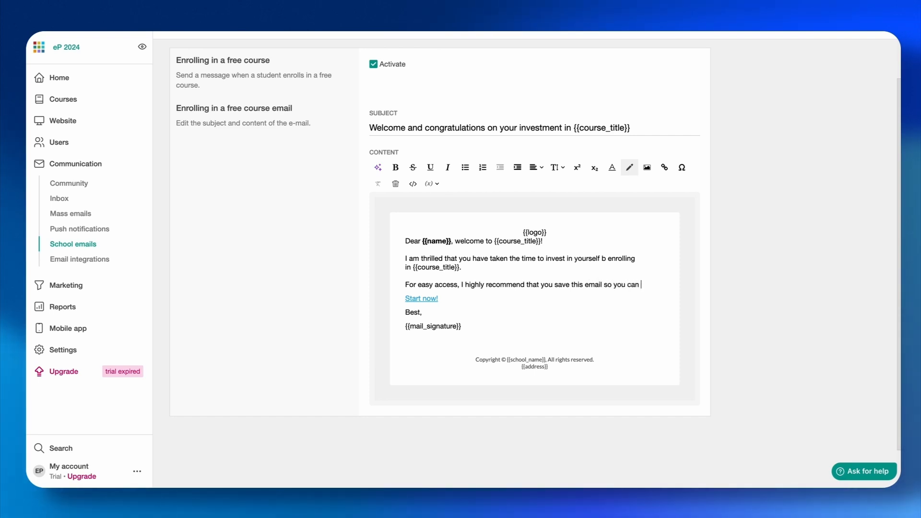
{"action": "type", "text": "ss your course whenever"}
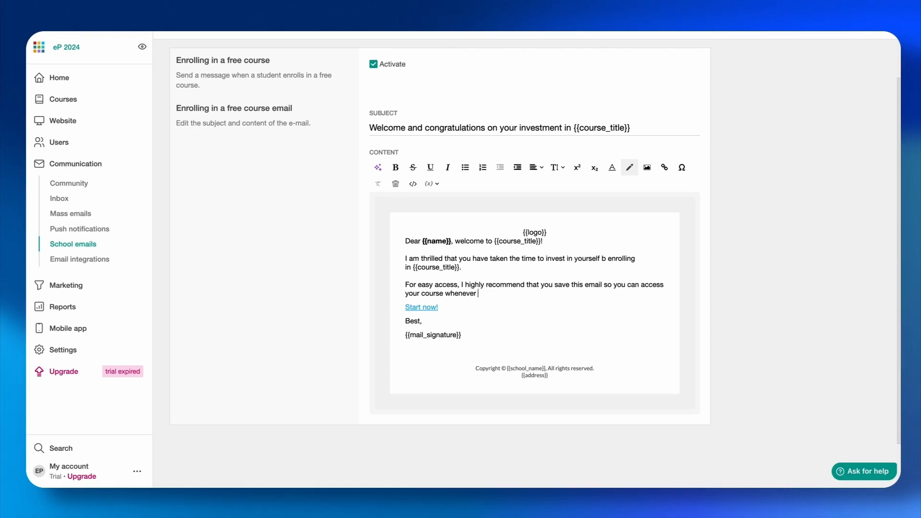
{"action": "type", "text": "ke her"}
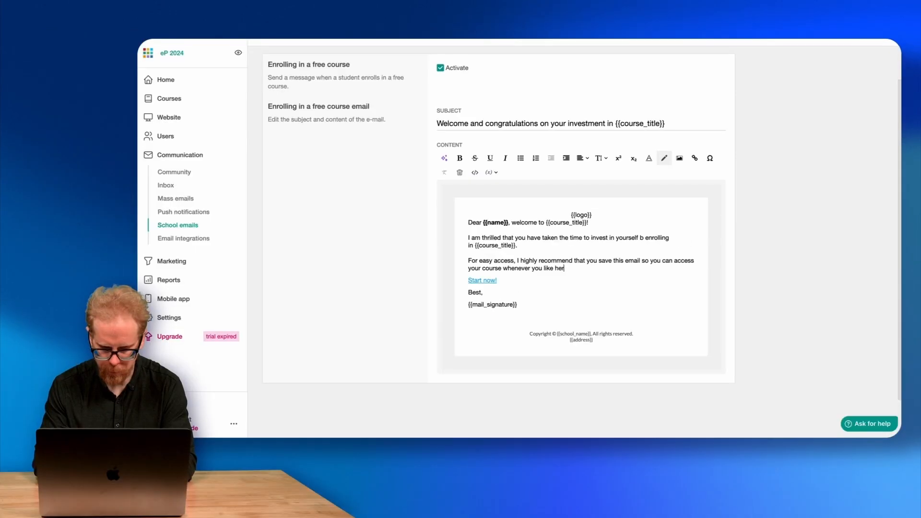
{"action": "type", "text": "e ->"}
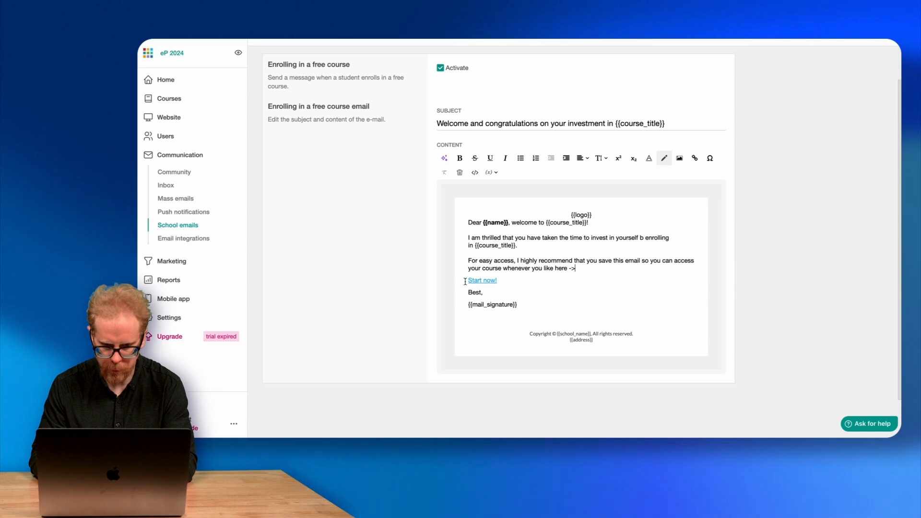
- Join the "Start now!" link to the paragraph, replace "here ->" with "by" and set the link text to "clicking here."
{"action": "key", "text": "Delete"}
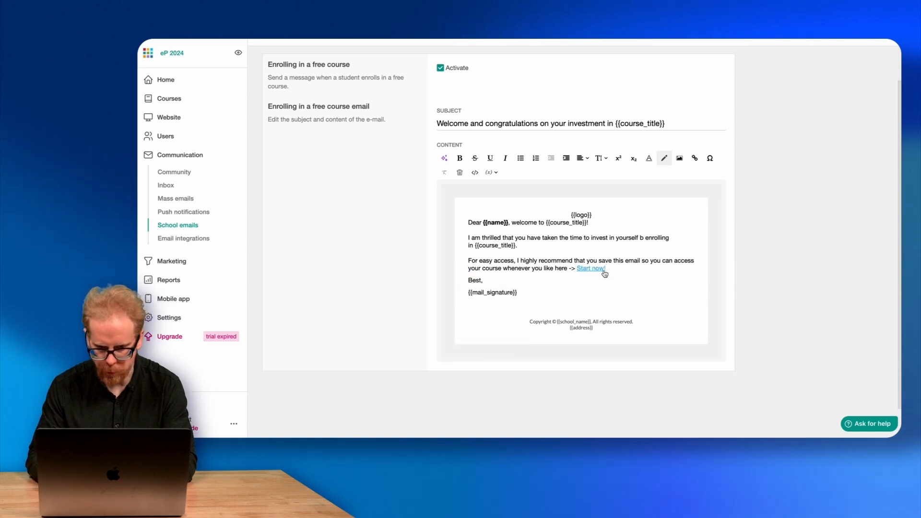
{"action": "left_click_drag", "start_coordinate": [606, 269], "coordinate": [578, 269]}
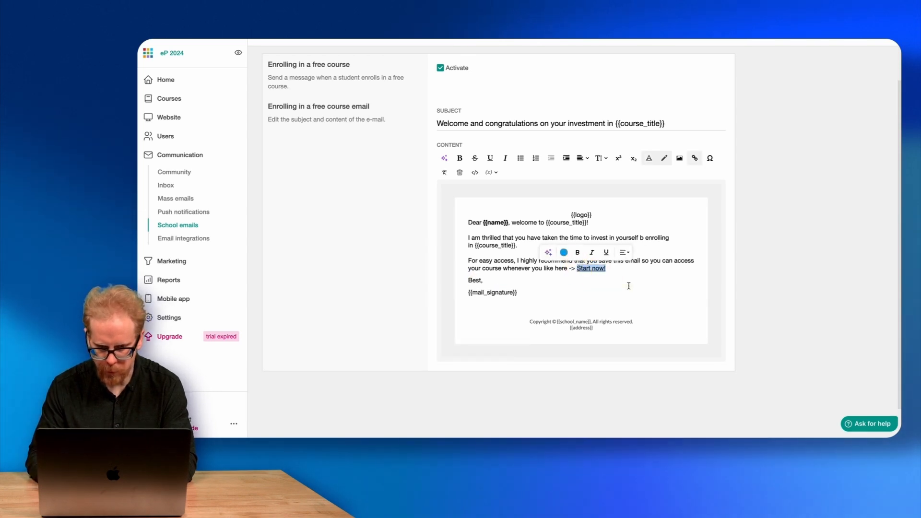
{"action": "left_click", "coordinate": [695, 159]}
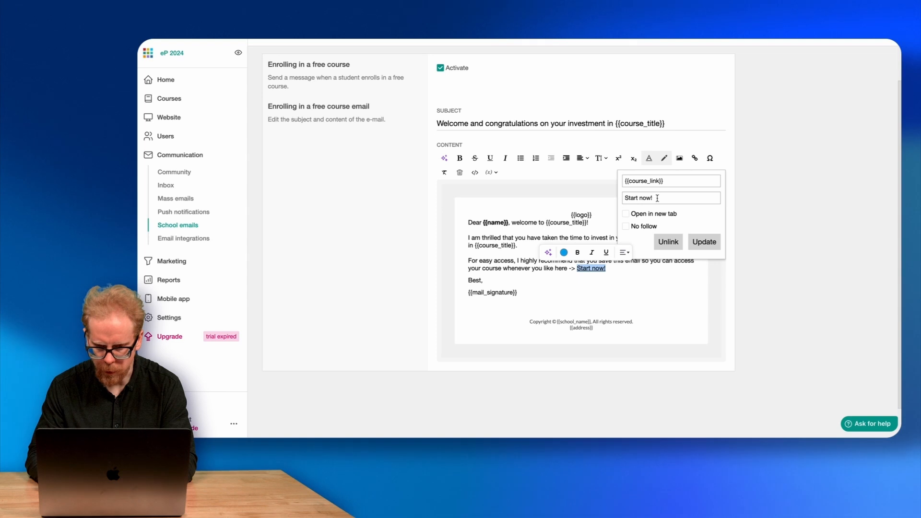
{"action": "type", "text": "Cl"}
{"action": "type", "text": "here."}
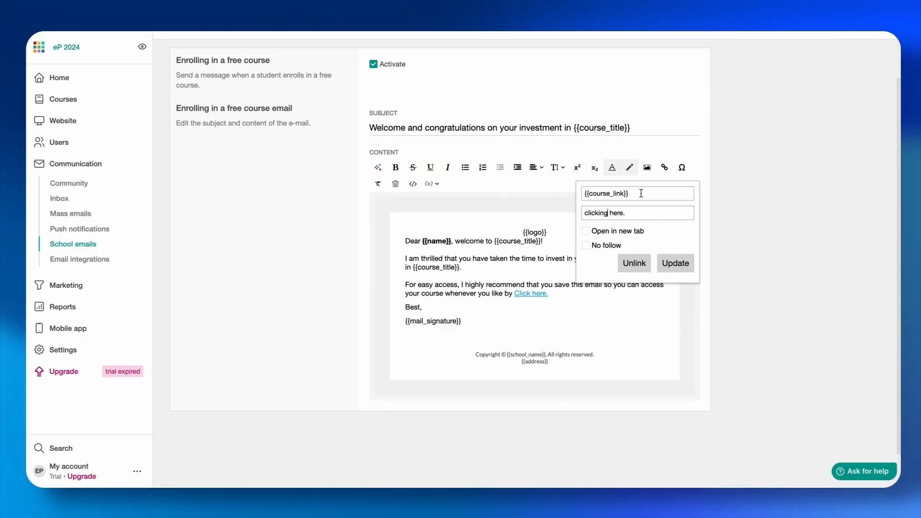
{"action": "left_click", "coordinate": [674, 265]}
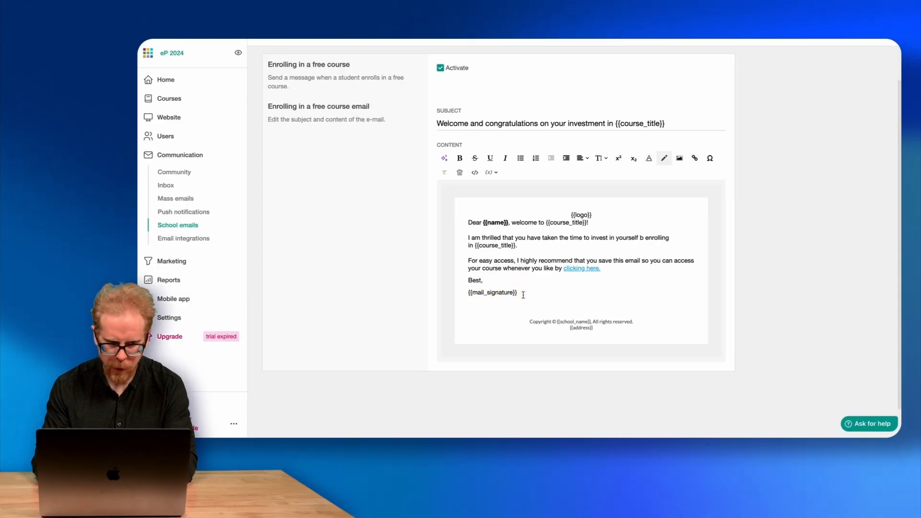
- Add below the mail signature: "P.S. If you have any questions at all or any issues accessing your course please"
{"action": "left_click", "coordinate": [523, 294]}
{"action": "key", "text": "Return"}
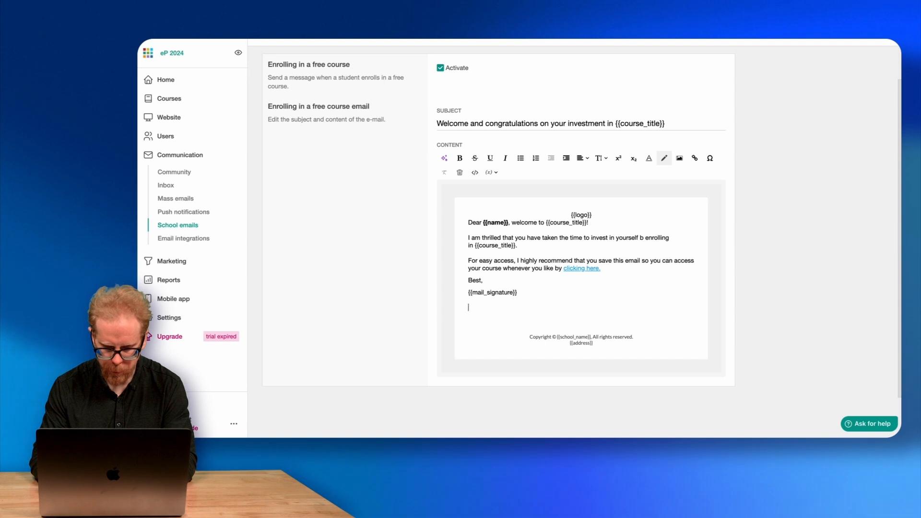
{"action": "type", "text": "P.S"}
{"action": "type", "text": "."}
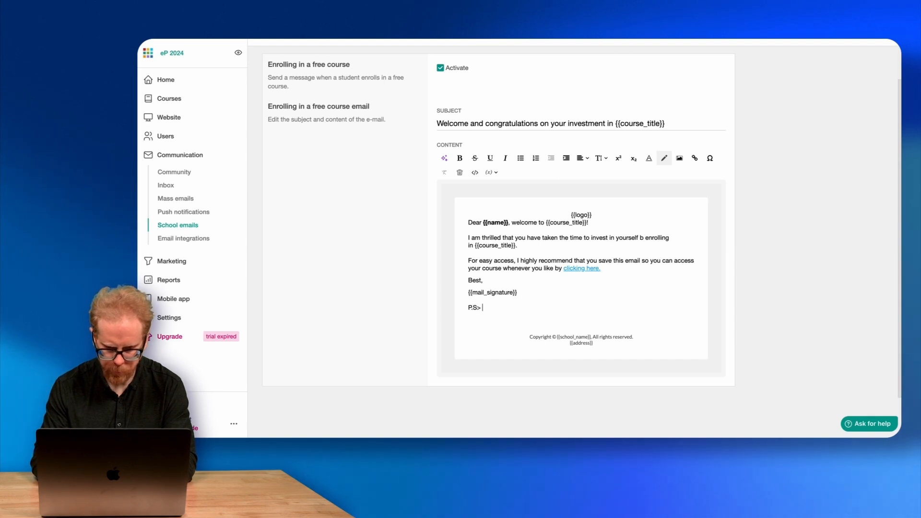
{"action": "key", "text": "BackSpace"}
{"action": "key", "text": "BackSpace"}
{"action": "type", "text": "If you h"}
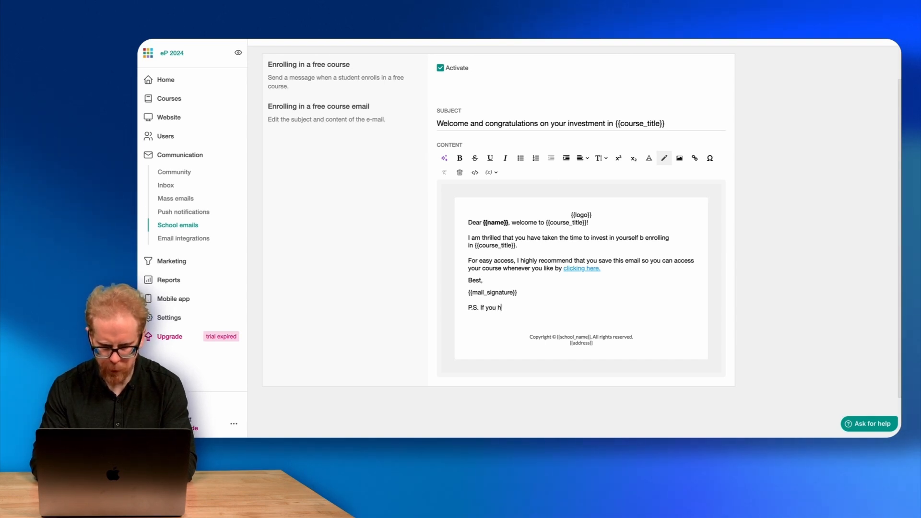
{"action": "type", "text": "ave any questi"}
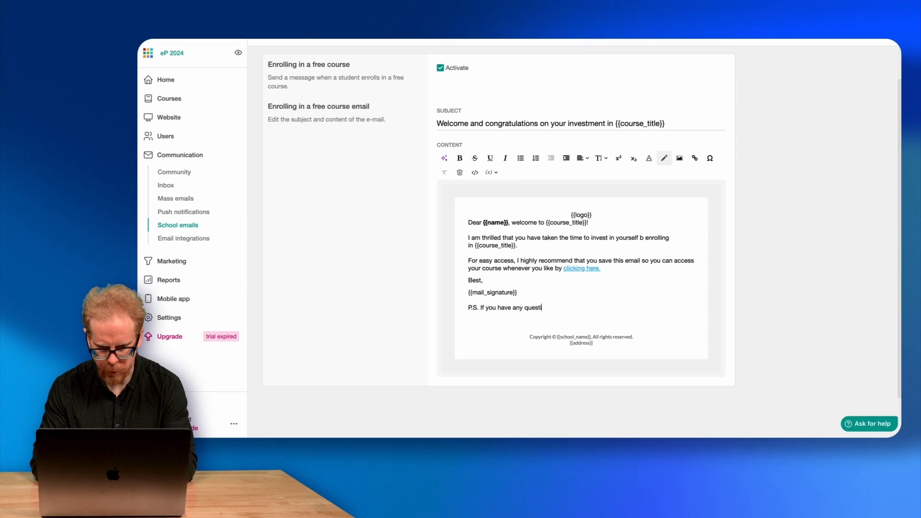
{"action": "type", "text": "ons at all o"}
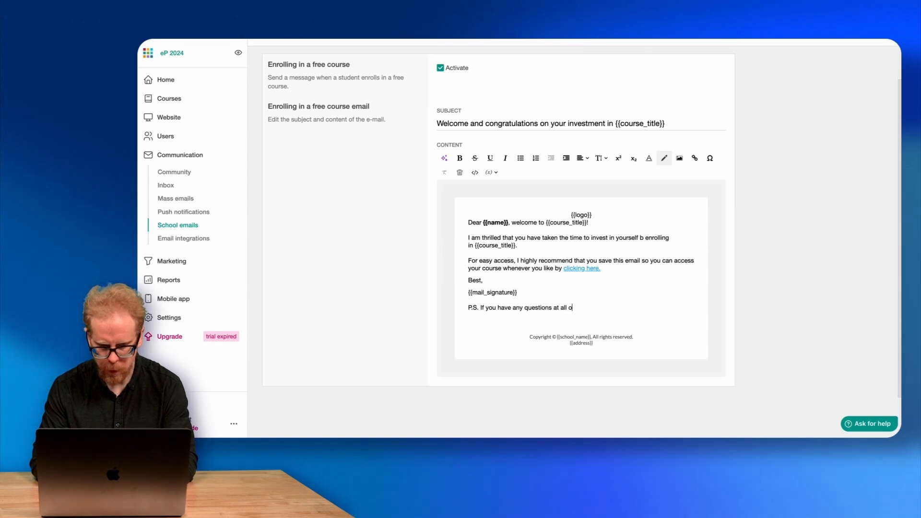
{"action": "type", "text": "r any issues ac"}
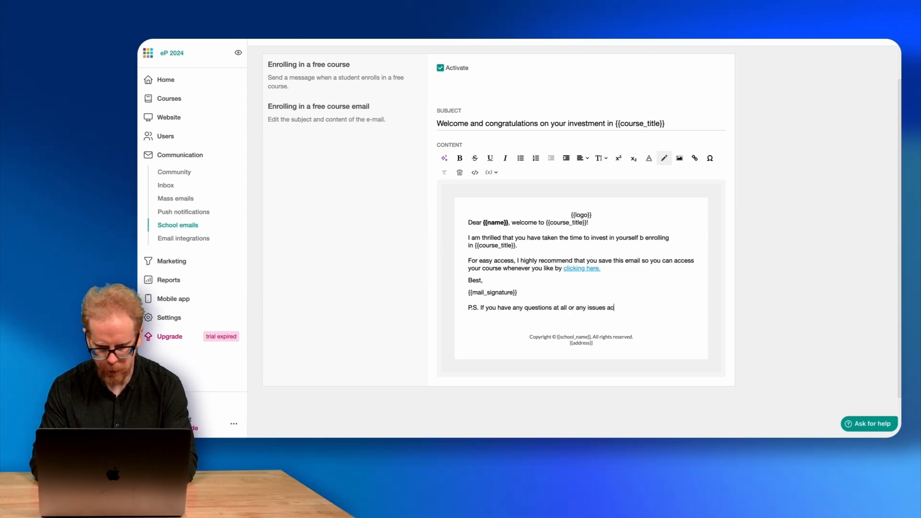
{"action": "type", "text": "cessing your course please"}
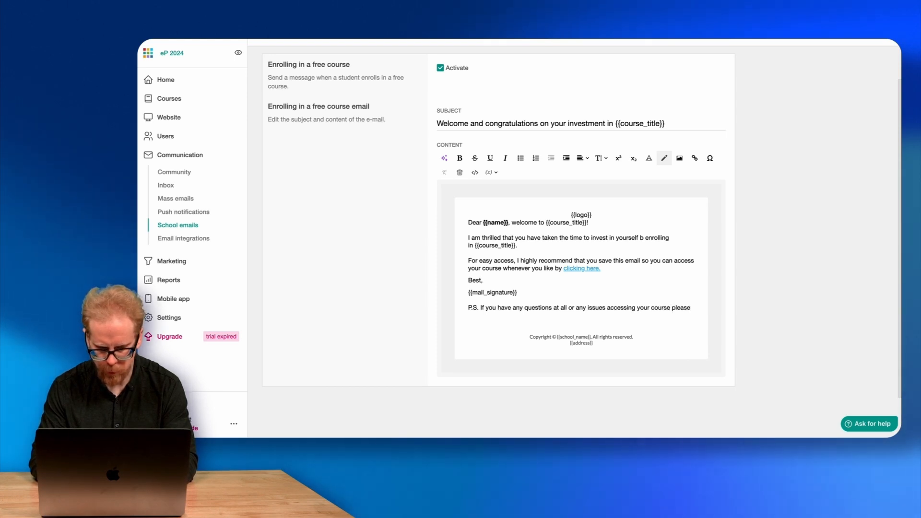
- Complete the P.S. with "respond to this email, or send me an email at" plus a sample email address, and save the enrollment email
{"action": "type", "text": "respond to this"}
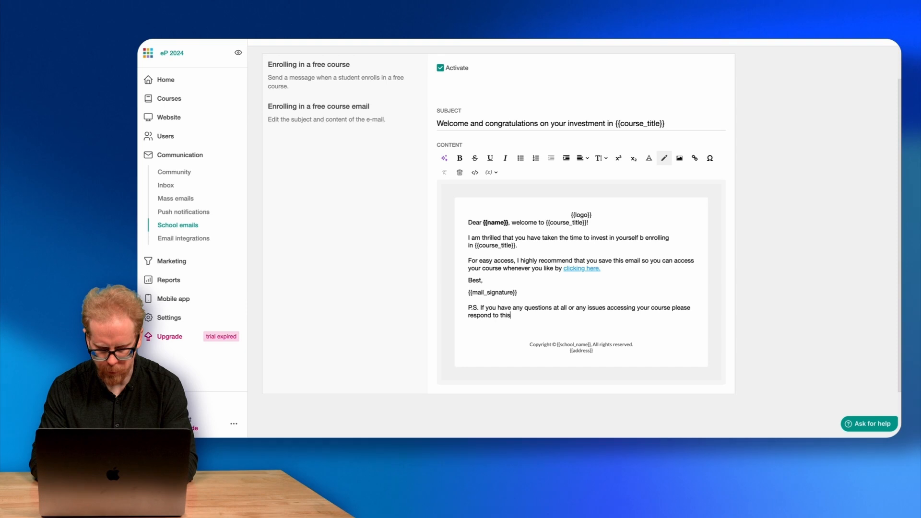
{"action": "type", "text": " email, or"}
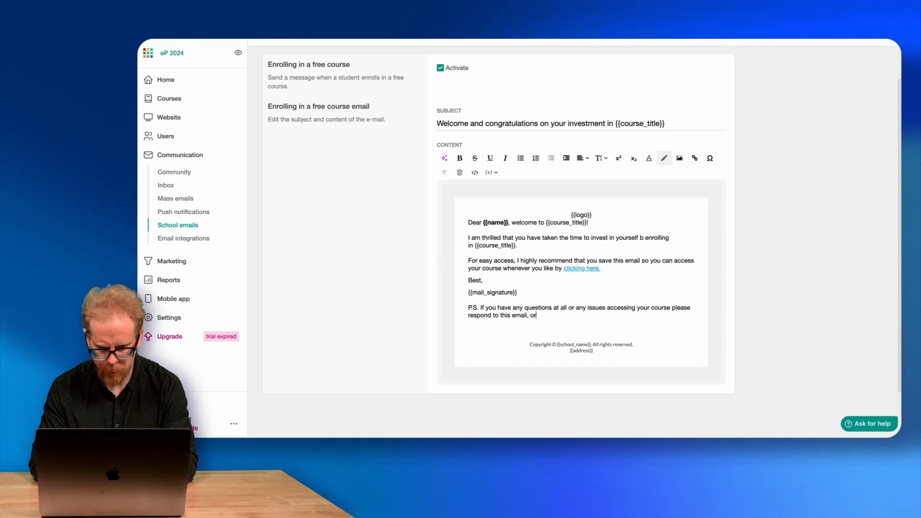
{"action": "type", "text": " send me an "}
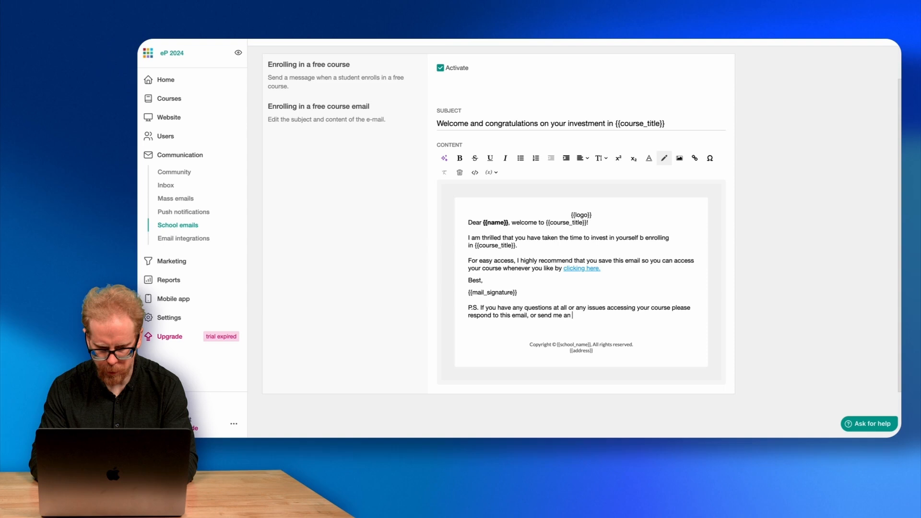
{"action": "type", "text": "email at"}
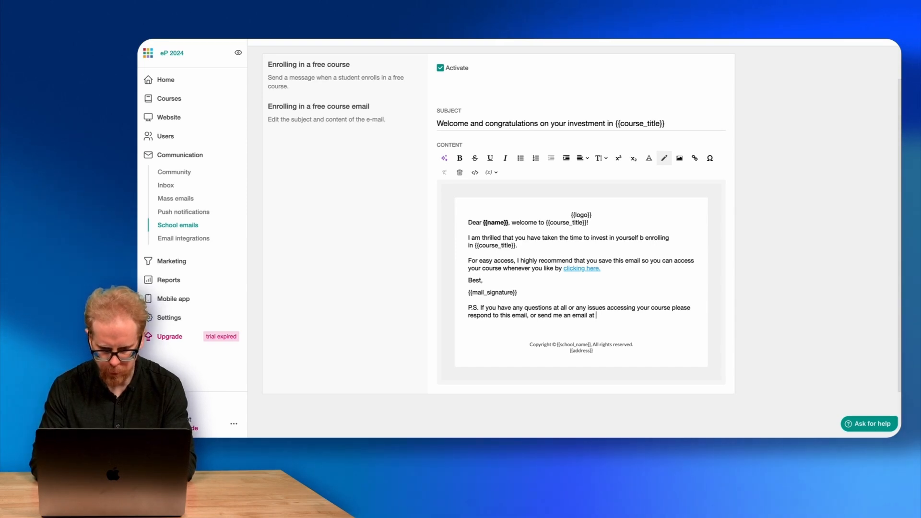
{"action": "type", "text": "your"}
{"action": "type", "text": "email"}
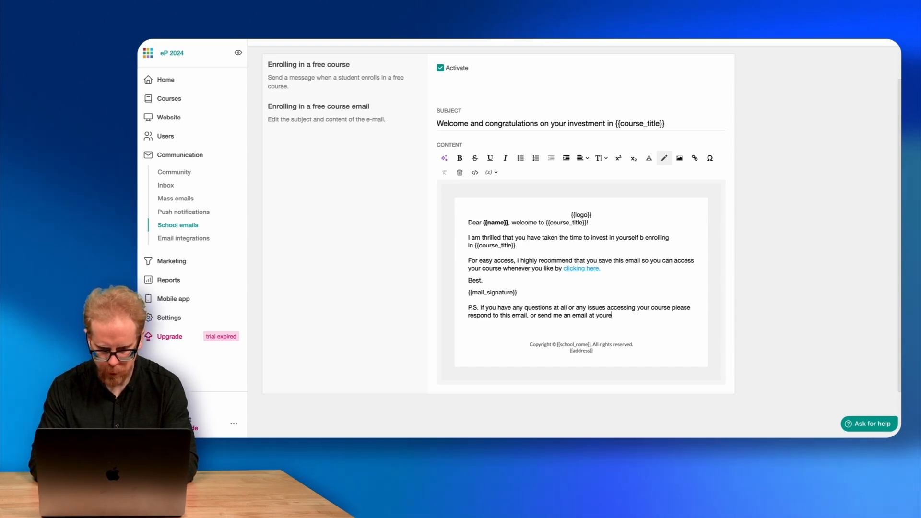
{"action": "type", "text": "address"}
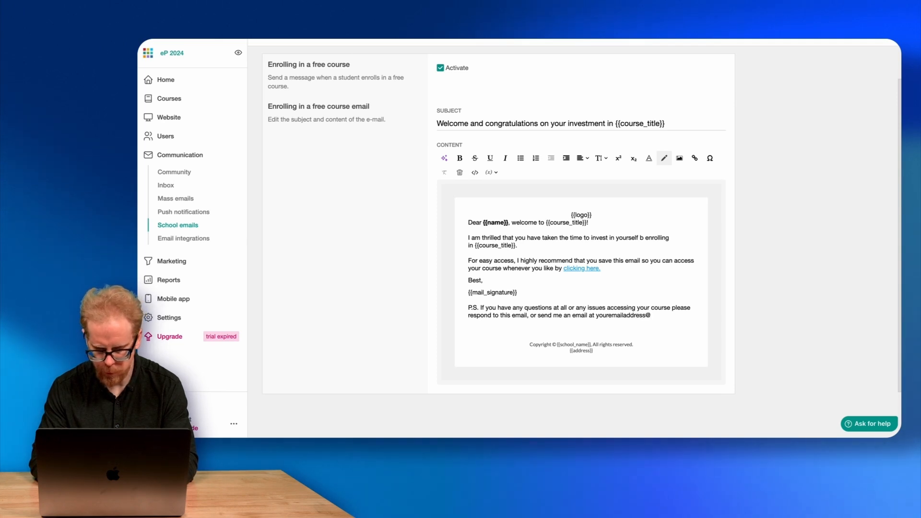
{"action": "type", "text": "@youre"}
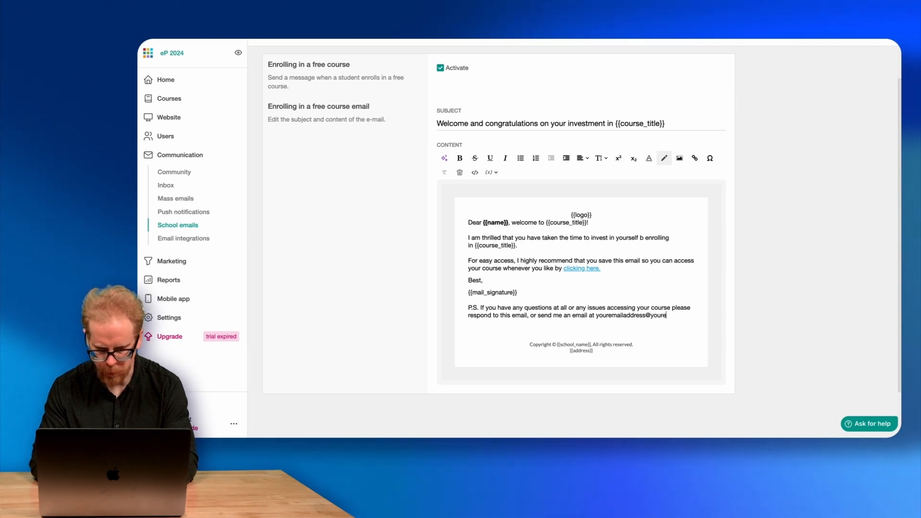
{"action": "type", "text": "ss.com"}
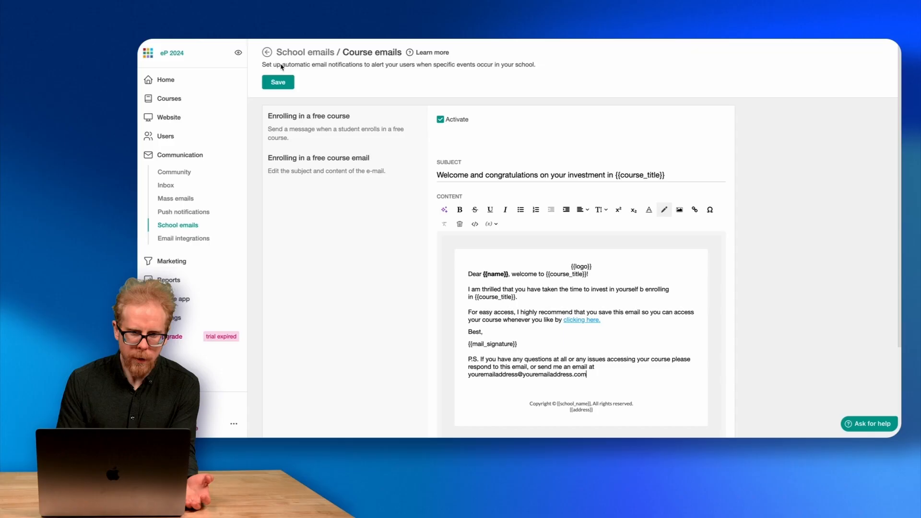
{"action": "left_click", "coordinate": [278, 83]}
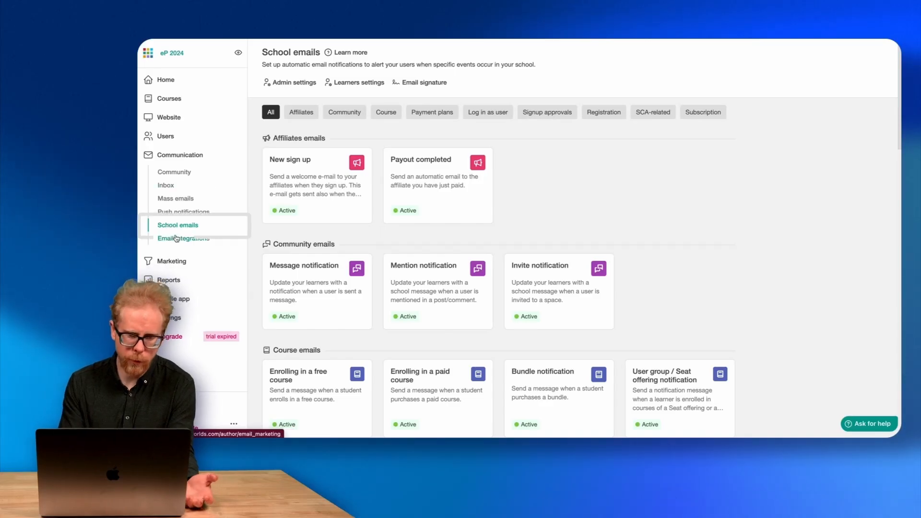
- Look through the available school email notifications and view the email signature settings
{"action": "scroll", "coordinate": [345, 261], "scroll_direction": "down", "scroll_amount": 5}
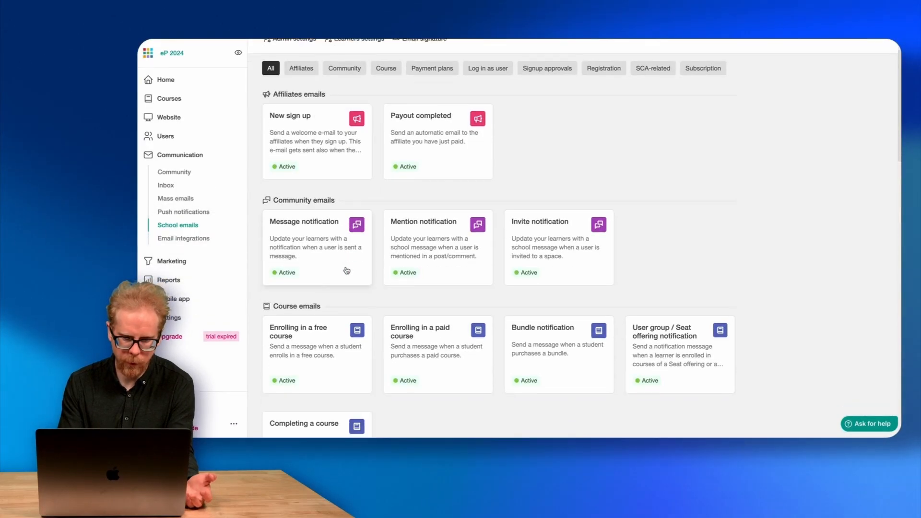
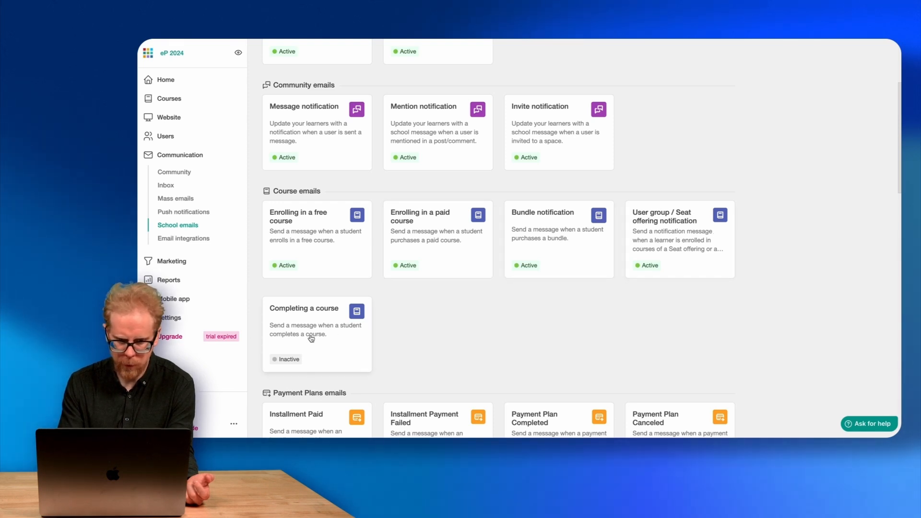
{"action": "scroll", "coordinate": [312, 339], "scroll_direction": "up", "scroll_amount": 3}
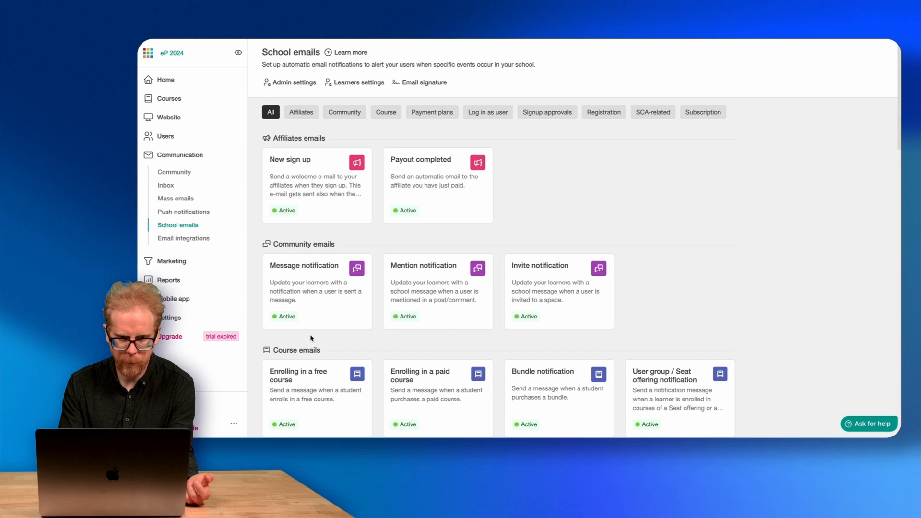
{"action": "left_click", "coordinate": [413, 82]}
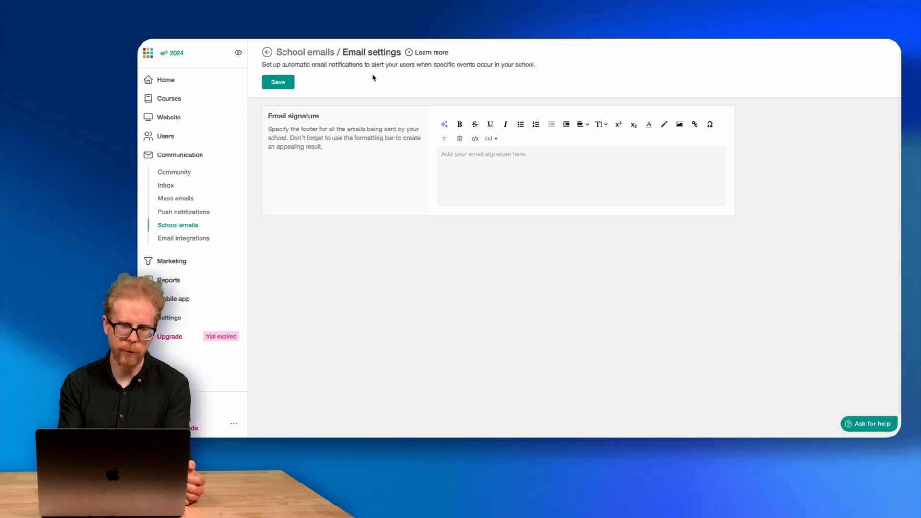
{"action": "left_click", "coordinate": [267, 52]}
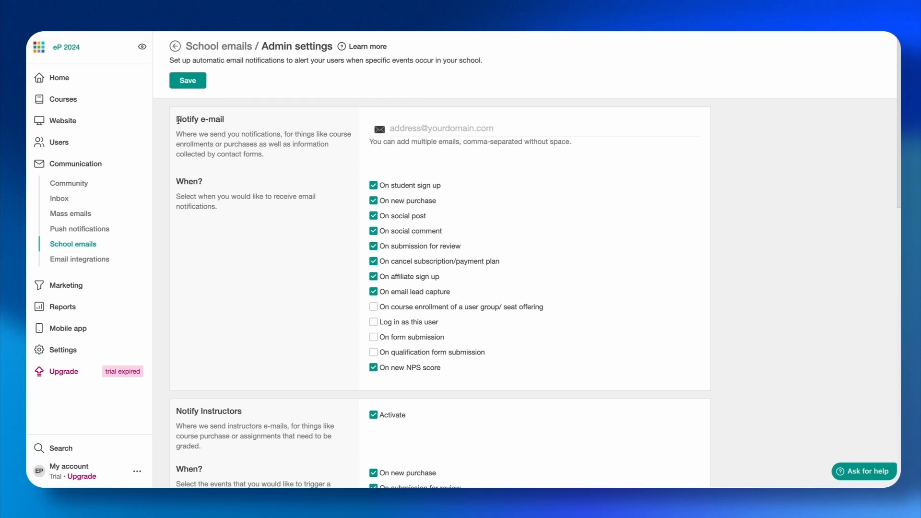
- Review the notification e-mail field in the school emails' admin settings, leaving it empty, and return to the school emails
{"action": "left_click_drag", "start_coordinate": [176, 119], "coordinate": [299, 153]}
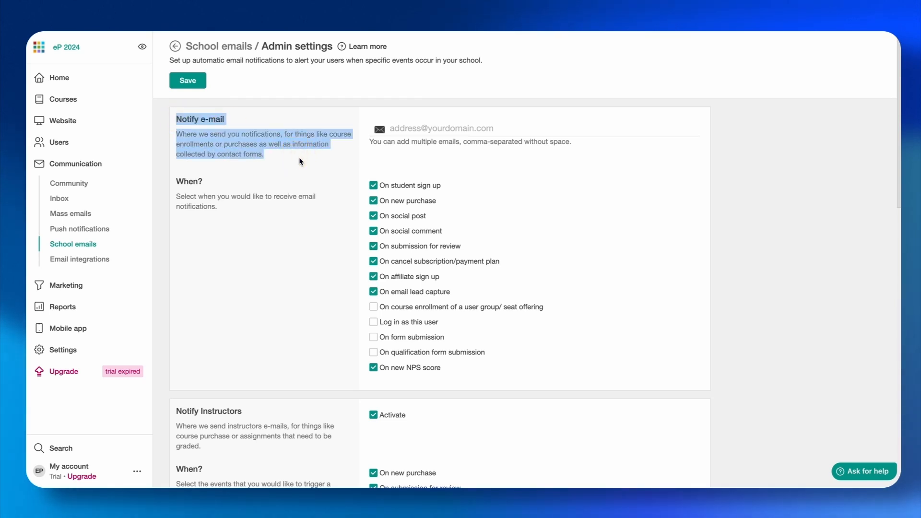
{"action": "left_click", "coordinate": [438, 137]}
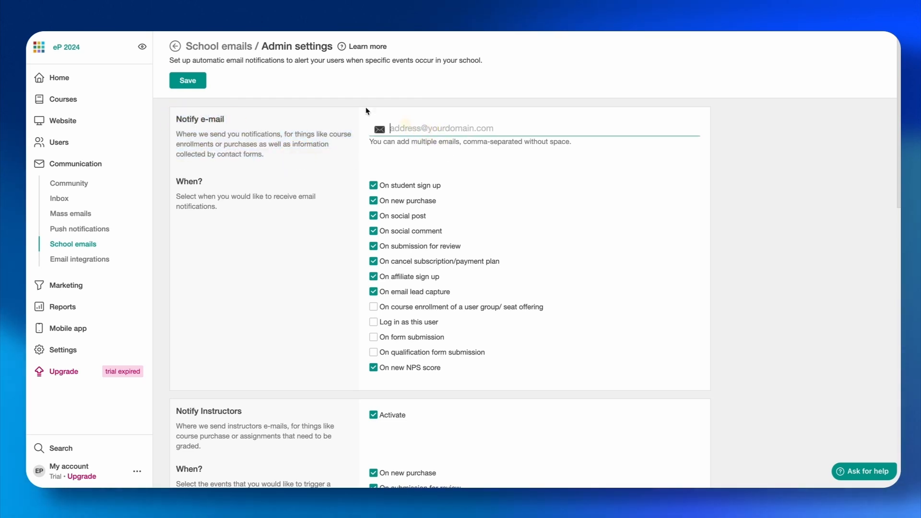
{"action": "left_click", "coordinate": [254, 83]}
{"action": "left_click", "coordinate": [175, 48]}
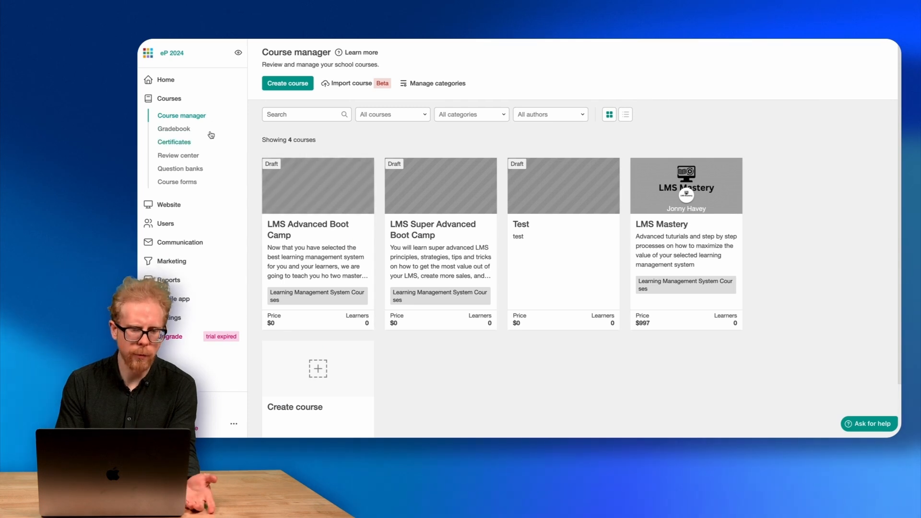
- Open the LMS Mastery course's page layout for editing in the site builder
{"action": "left_click", "coordinate": [672, 185]}
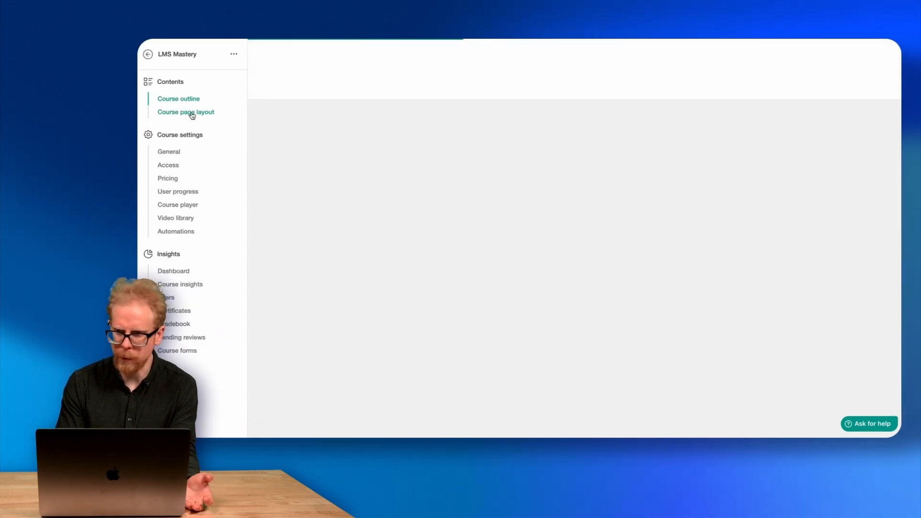
{"action": "left_click", "coordinate": [192, 114]}
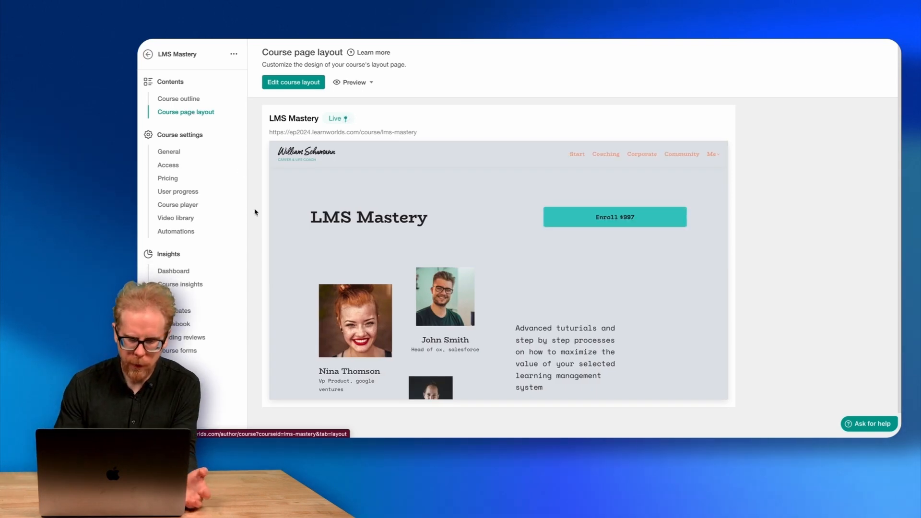
{"action": "mouse_move", "coordinate": [398, 207]}
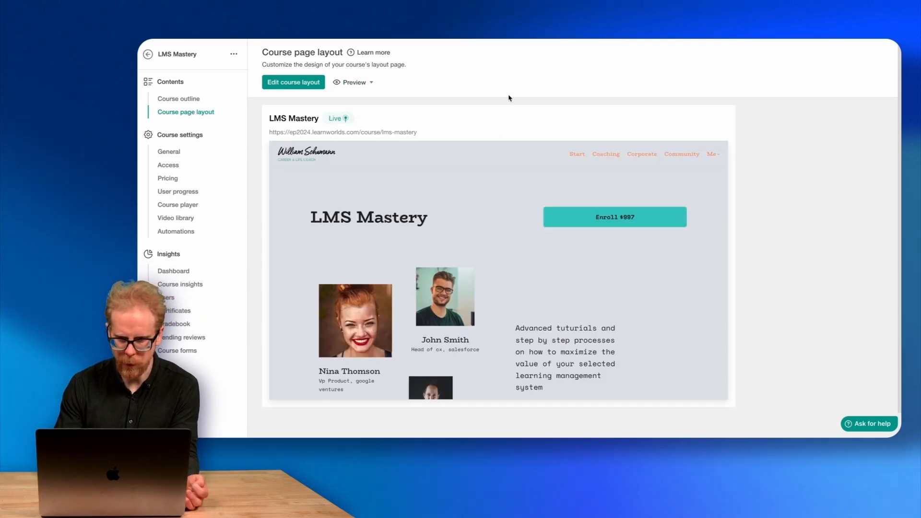
{"action": "scroll", "coordinate": [509, 98], "scroll_direction": "down", "scroll_amount": 1}
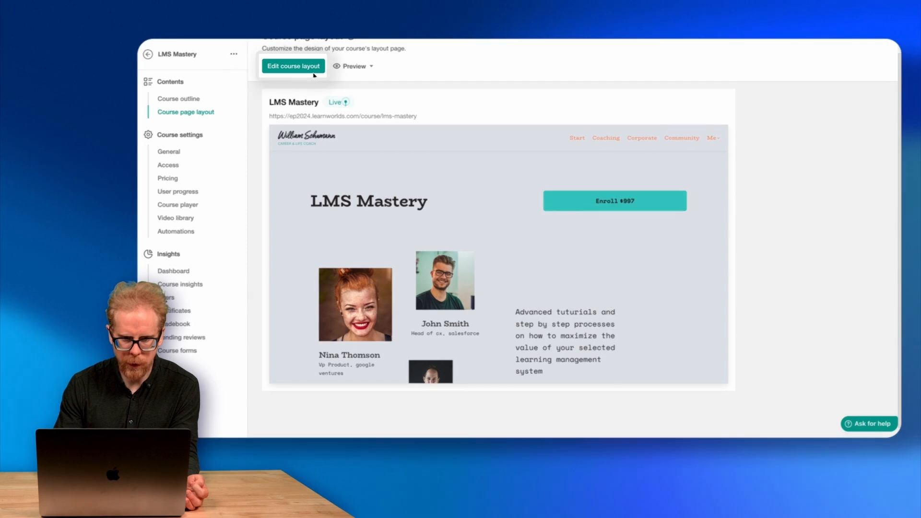
{"action": "left_click", "coordinate": [306, 68]}
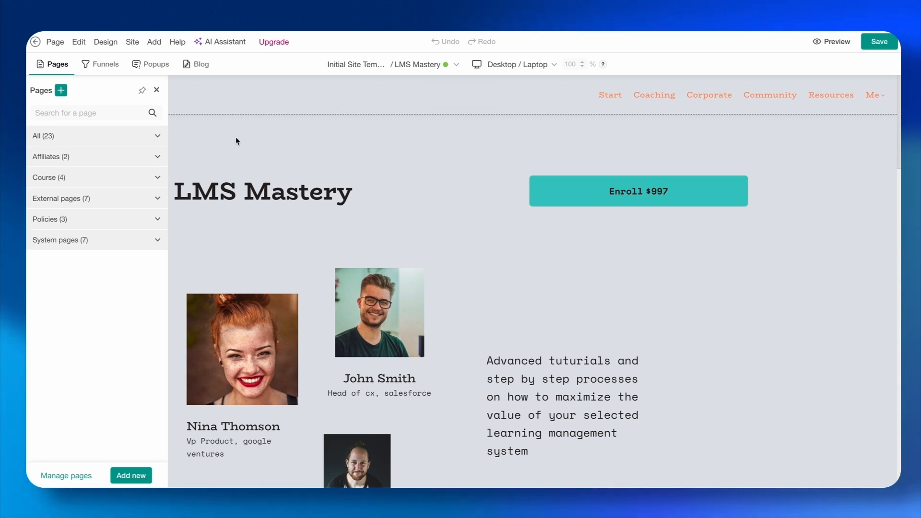
- Expand the Course group in the page list and look over the course pages, including LMS Mastery
{"action": "left_click", "coordinate": [158, 178]}
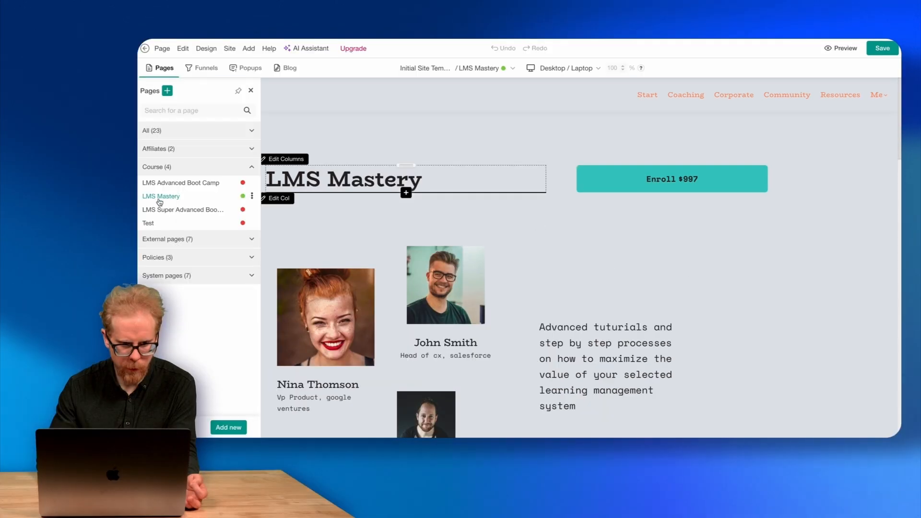
{"action": "left_click", "coordinate": [252, 196]}
{"action": "left_click", "coordinate": [213, 203]}
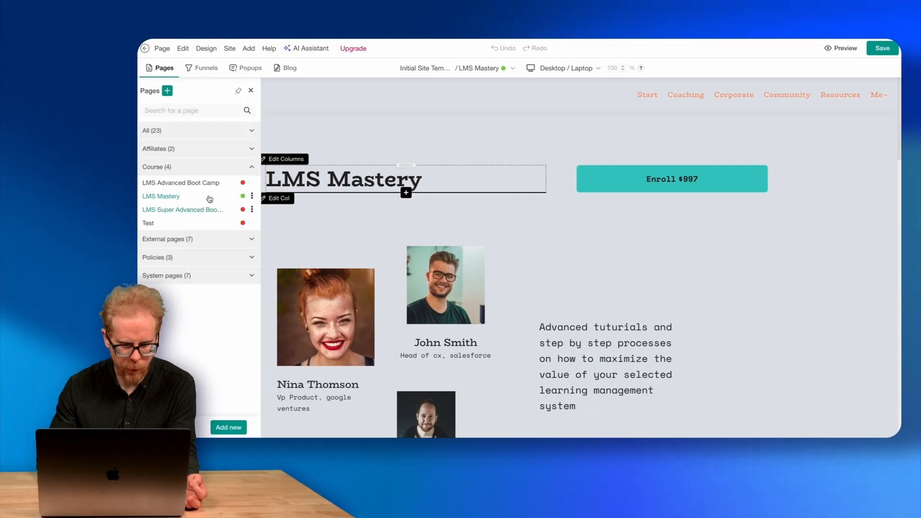
{"action": "left_click", "coordinate": [252, 196]}
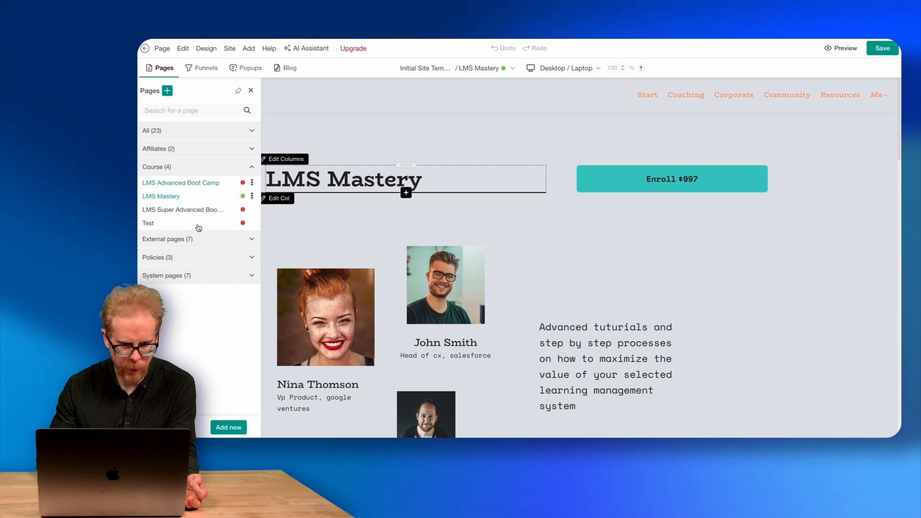
- Extend the course page's main heading to read "LMS Mastery Academy"
{"action": "left_click", "coordinate": [371, 183]}
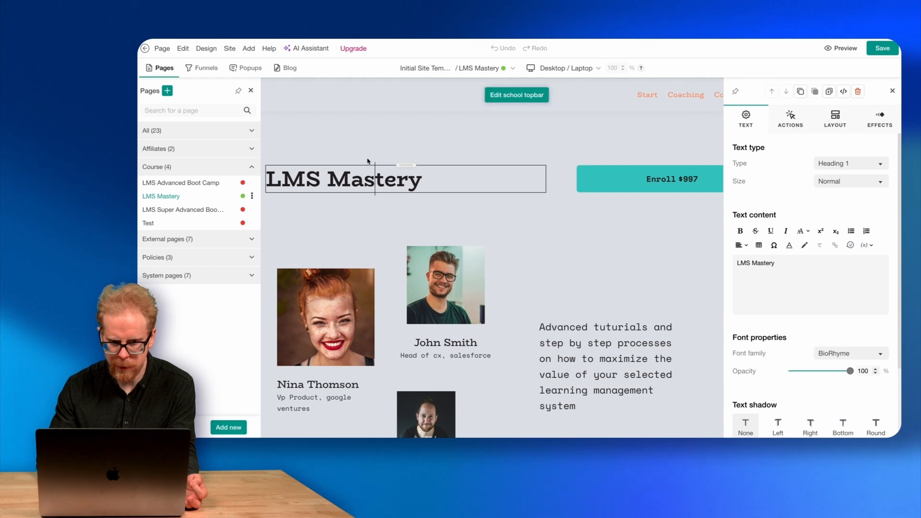
{"action": "left_click", "coordinate": [451, 176]}
{"action": "type", "text": "Cour"}
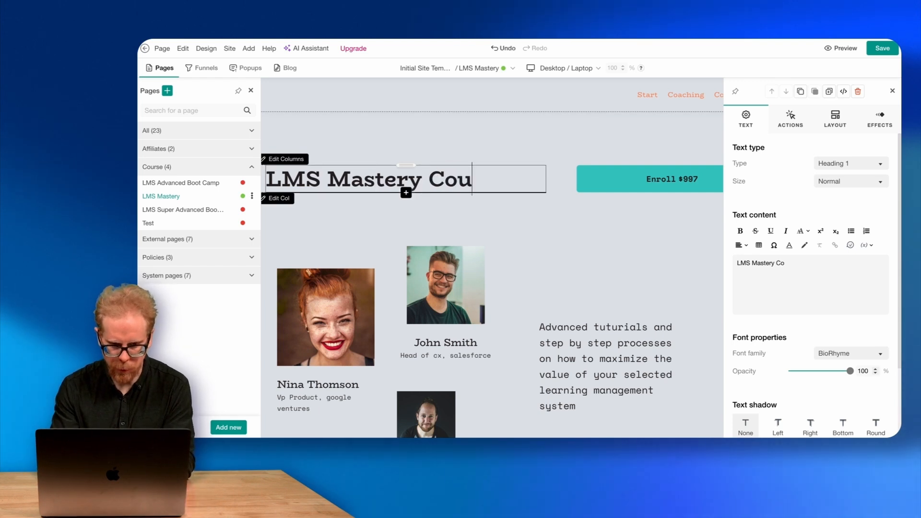
{"action": "key", "text": "BackSpace"}
{"action": "key", "text": "BackSpace"}
{"action": "key", "text": "BackSpace"}
{"action": "key", "text": "BackSpace"}
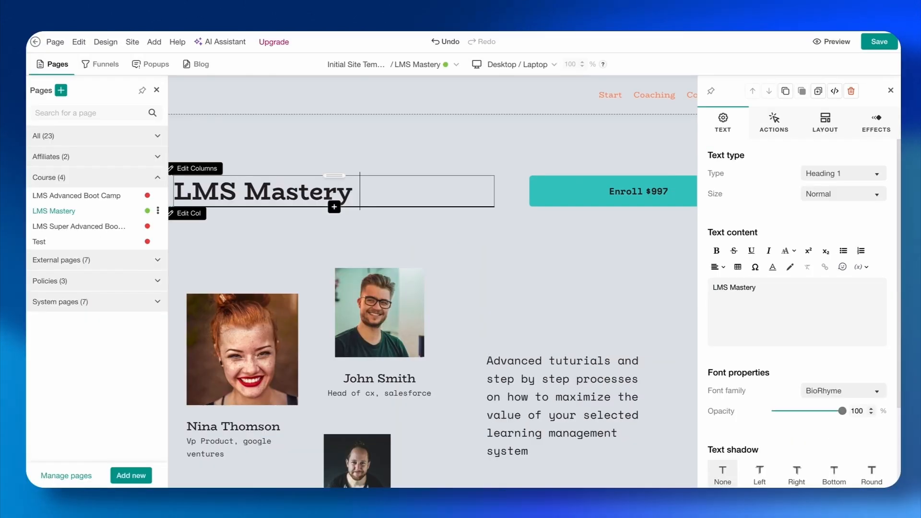
{"action": "type", "text": "Academy"}
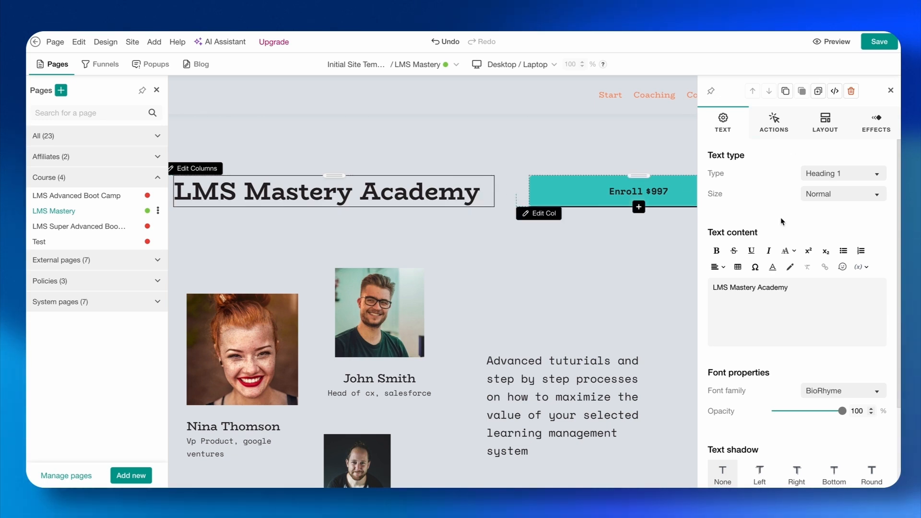
- Set the font family of the whole main heading to Space Mono, with opacity at 100%
{"action": "key", "text": "ctrl+a"}
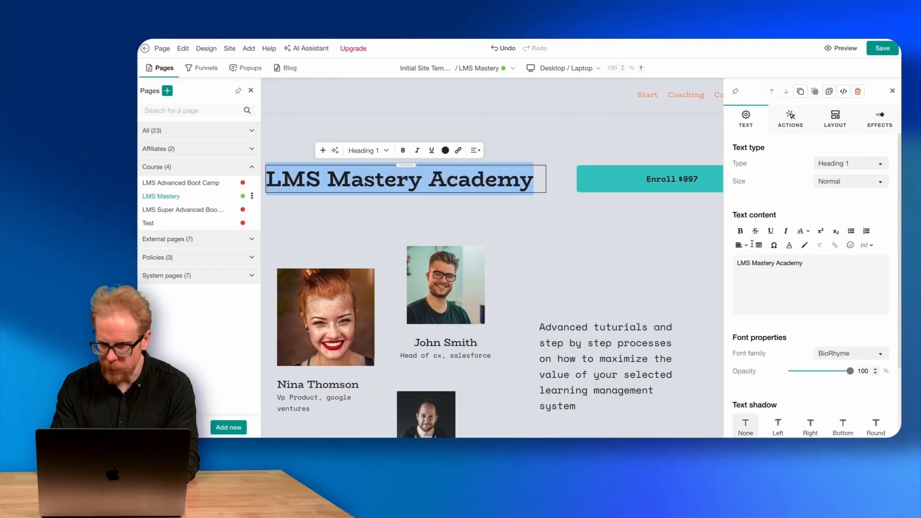
{"action": "scroll", "coordinate": [792, 278], "scroll_direction": "down", "scroll_amount": 2}
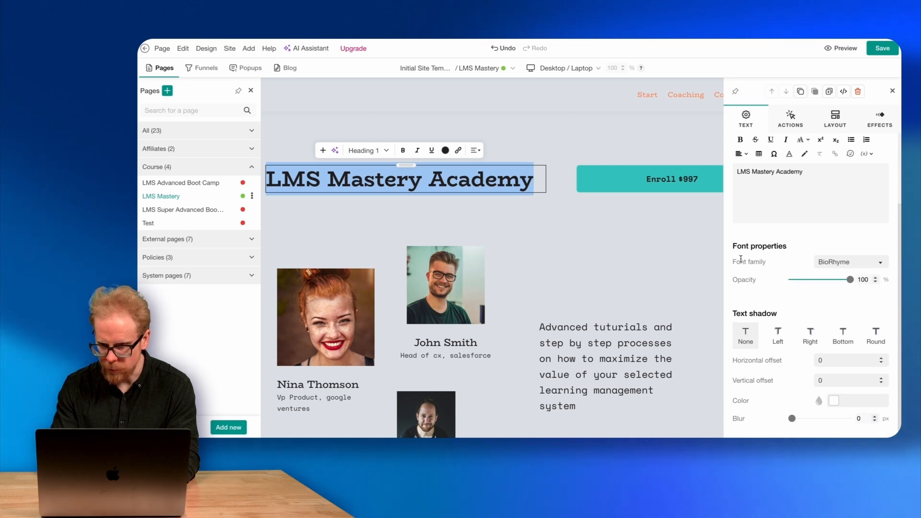
{"action": "left_click", "coordinate": [841, 262]}
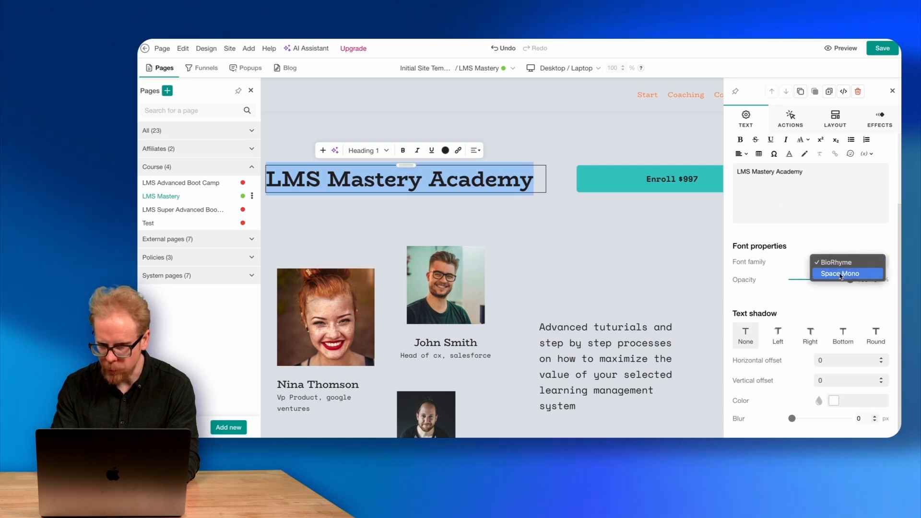
{"action": "left_click", "coordinate": [841, 275]}
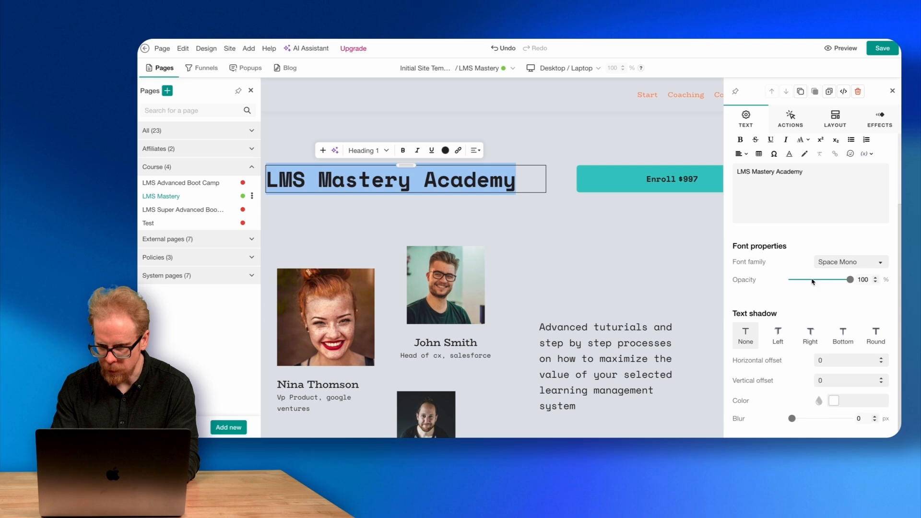
{"action": "mouse_move", "coordinate": [850, 281]}
{"action": "left_mouse_down"}
{"action": "mouse_move", "coordinate": [787, 282]}
{"action": "mouse_move", "coordinate": [850, 280]}
{"action": "left_mouse_up"}
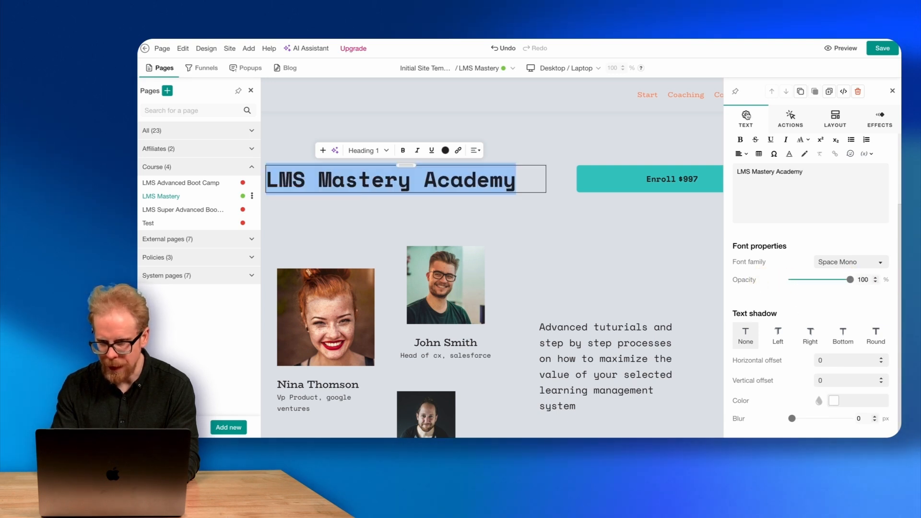
- Check the main heading's action settings, then close the heading's settings
{"action": "left_click", "coordinate": [791, 119]}
{"action": "left_click", "coordinate": [743, 118]}
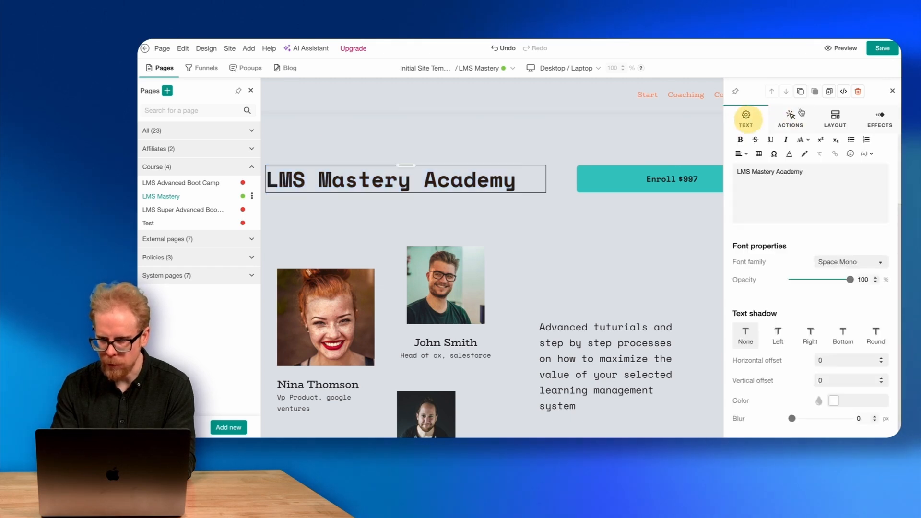
{"action": "left_click", "coordinate": [892, 91]}
- Recolor the hero section's Enroll button, trying blue and lime before choosing green #4CAF50
{"action": "left_click", "coordinate": [655, 184]}
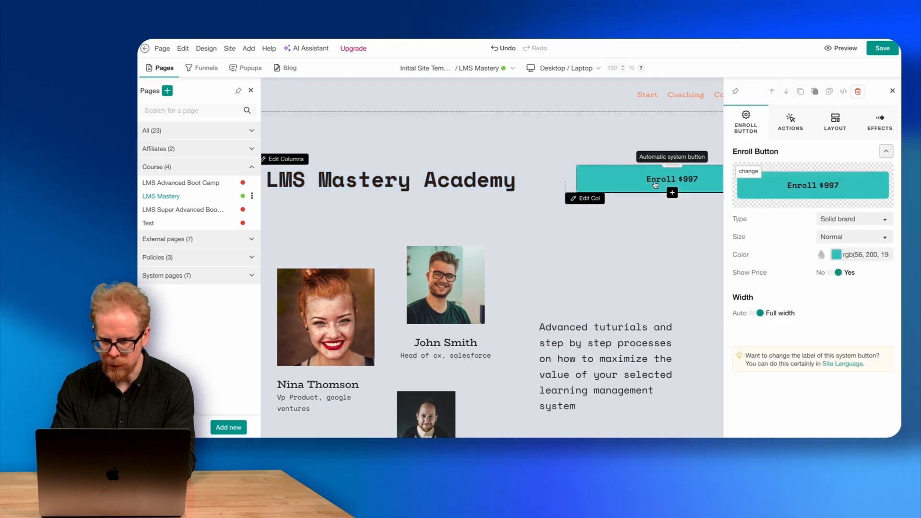
{"action": "left_click", "coordinate": [865, 255]}
{"action": "left_click", "coordinate": [799, 219]}
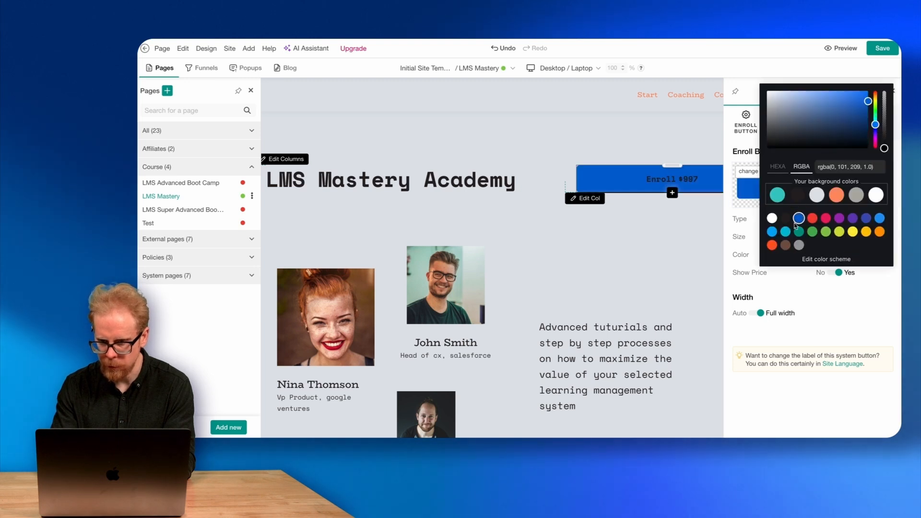
{"action": "left_click", "coordinate": [840, 232]}
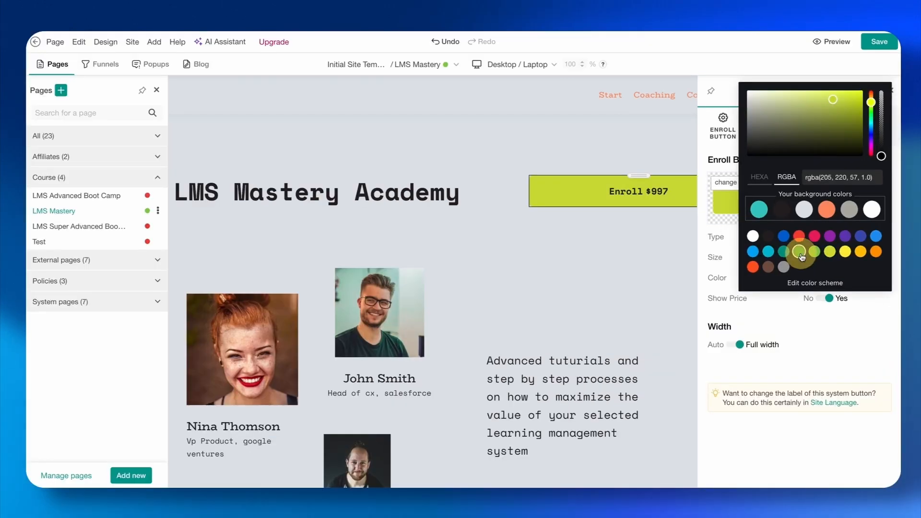
{"action": "left_click", "coordinate": [814, 234]}
{"action": "left_click", "coordinate": [791, 328]}
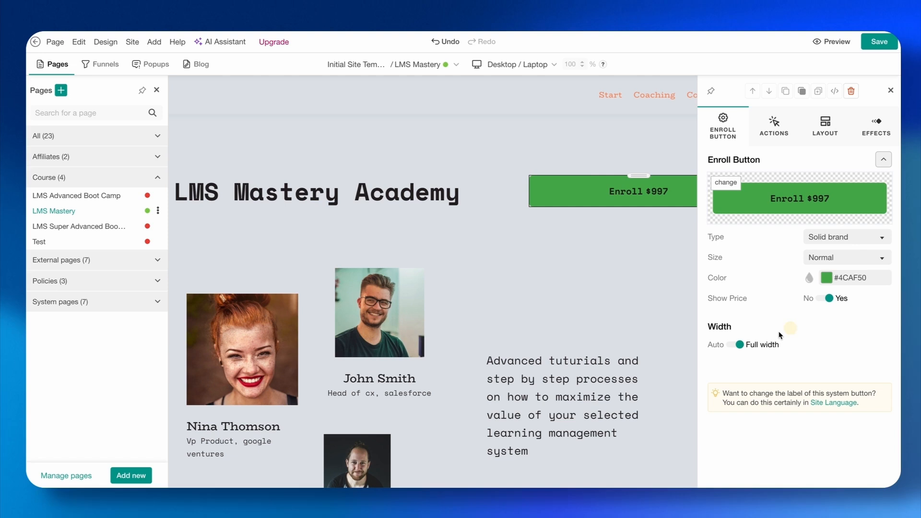
- Keep the Enroll button at full width and set its type to Solid accent1
{"action": "left_click", "coordinate": [740, 345]}
{"action": "left_click", "coordinate": [735, 347]}
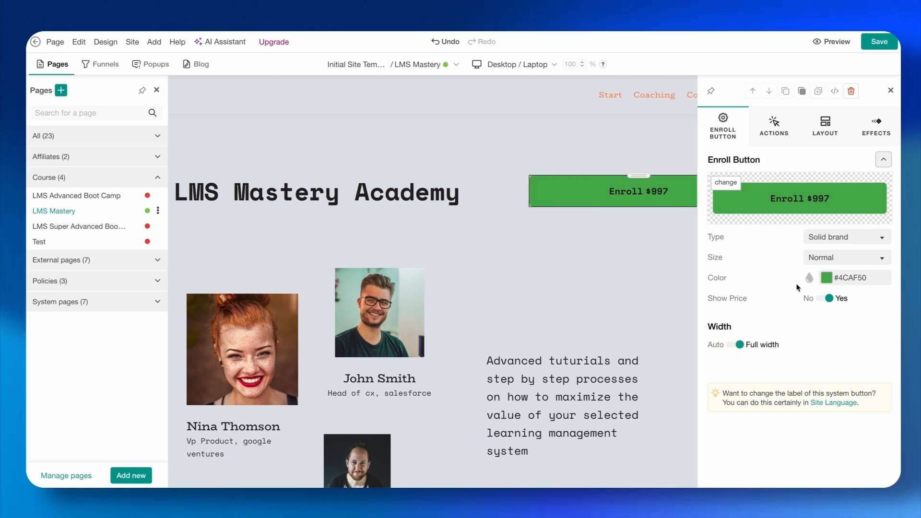
{"action": "left_click", "coordinate": [847, 237]}
{"action": "left_click", "coordinate": [844, 250]}
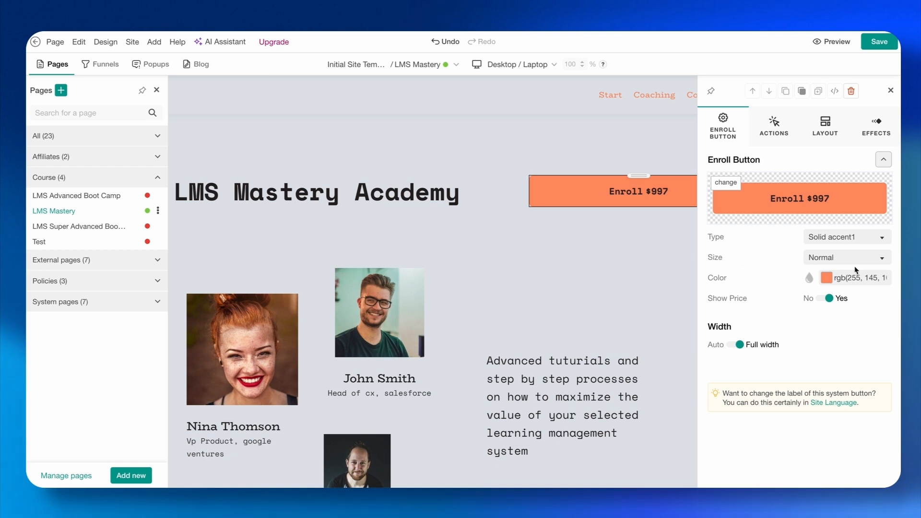
- Review the Enroll button's visibility, entrance animation and scrolling effect settings, and close its settings
{"action": "left_click", "coordinate": [869, 136]}
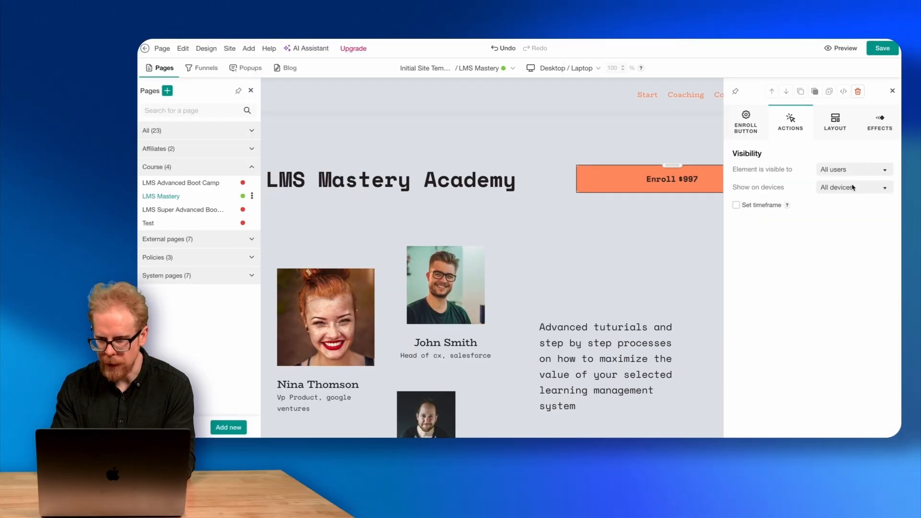
{"action": "left_click", "coordinate": [879, 128]}
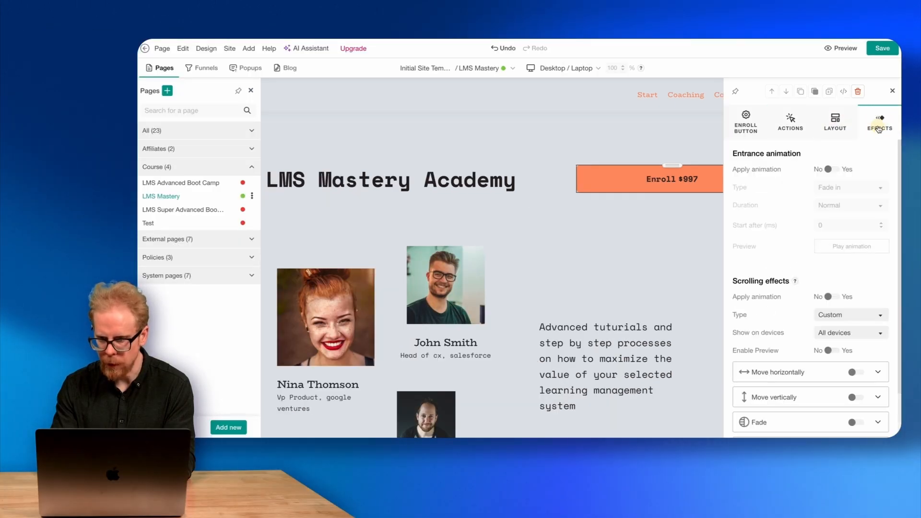
{"action": "scroll", "coordinate": [796, 271], "scroll_direction": "down", "scroll_amount": 2}
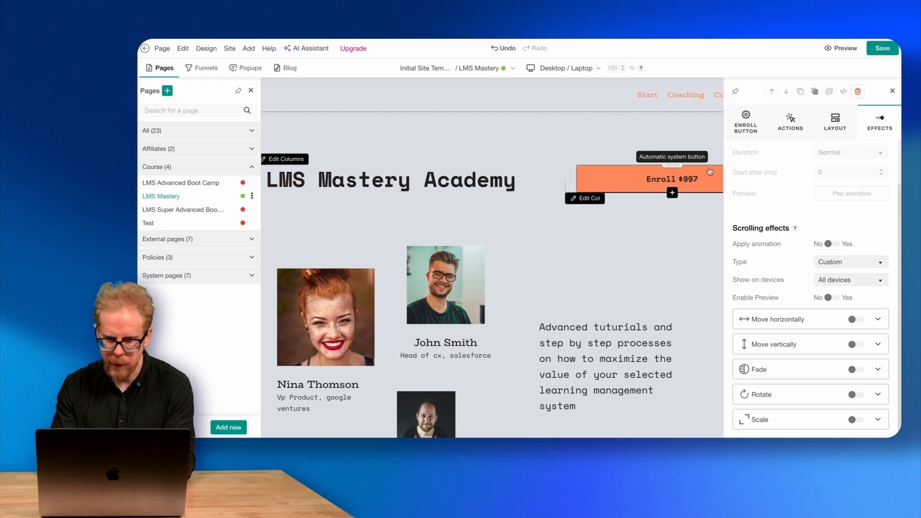
{"action": "left_click", "coordinate": [892, 91]}
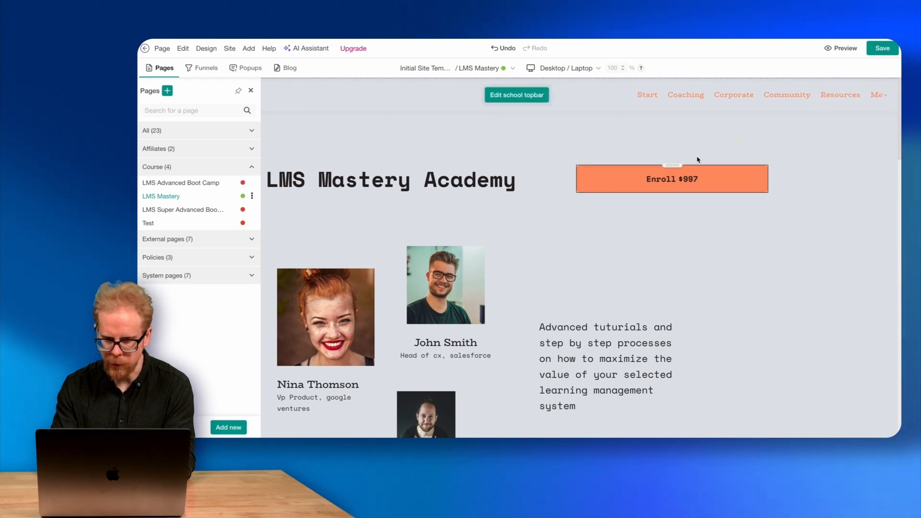
- Inspect the framed image settings of the bearded man's portrait on the teal background, and close them
{"action": "scroll", "coordinate": [688, 164], "scroll_direction": "down", "scroll_amount": 2}
{"action": "scroll", "coordinate": [688, 165], "scroll_direction": "down", "scroll_amount": 2}
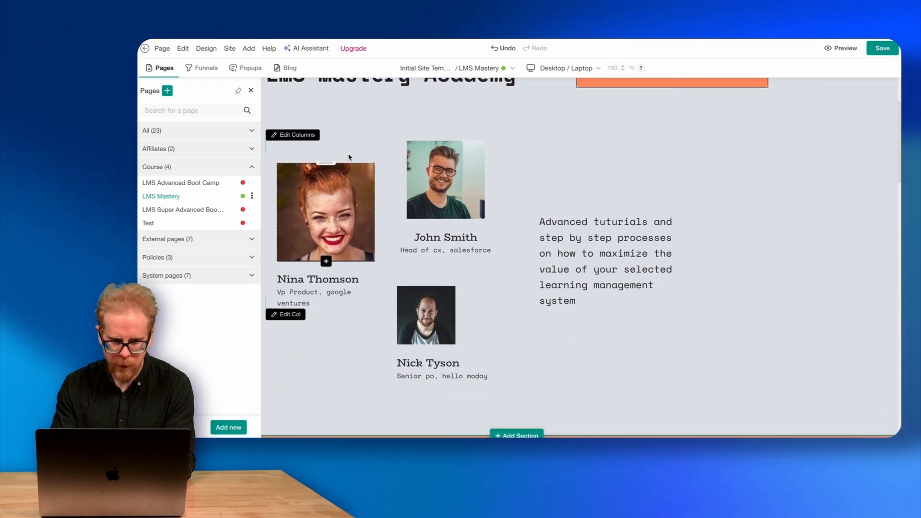
{"action": "left_click", "coordinate": [467, 169]}
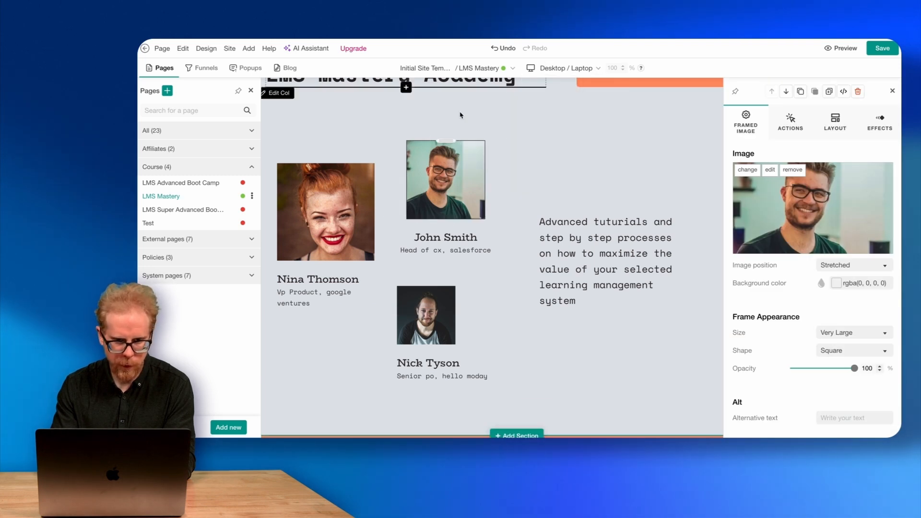
{"action": "scroll", "coordinate": [459, 115], "scroll_direction": "up", "scroll_amount": 1}
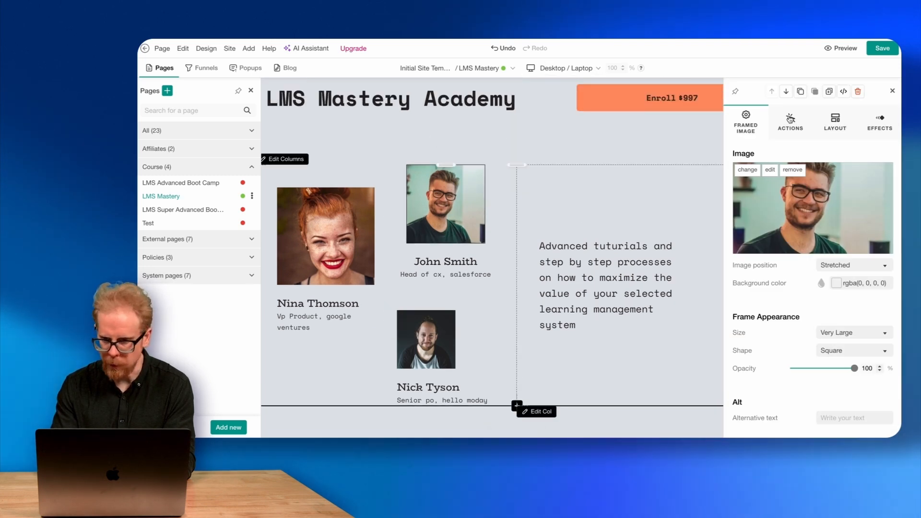
{"action": "left_click", "coordinate": [892, 91]}
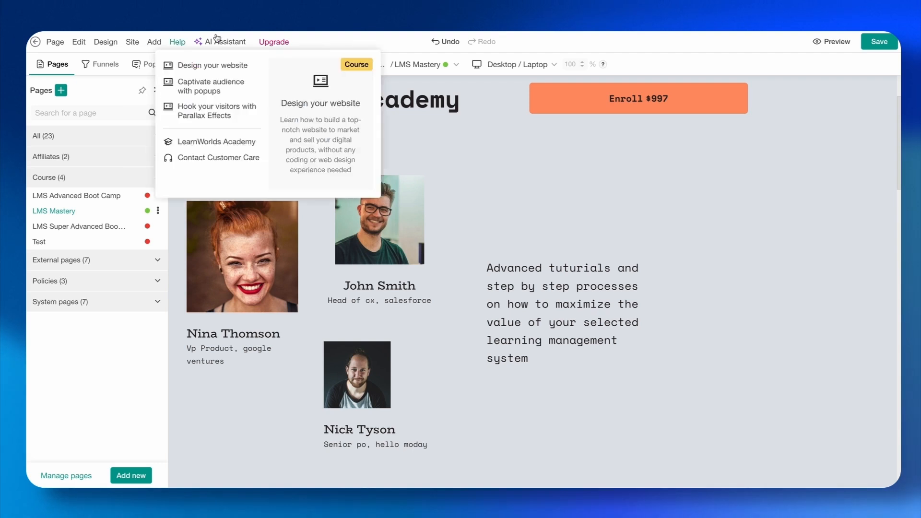
- Review the AI Assistant's text editing options and the hero section's alignment, height and width settings
{"action": "mouse_move", "coordinate": [221, 45]}
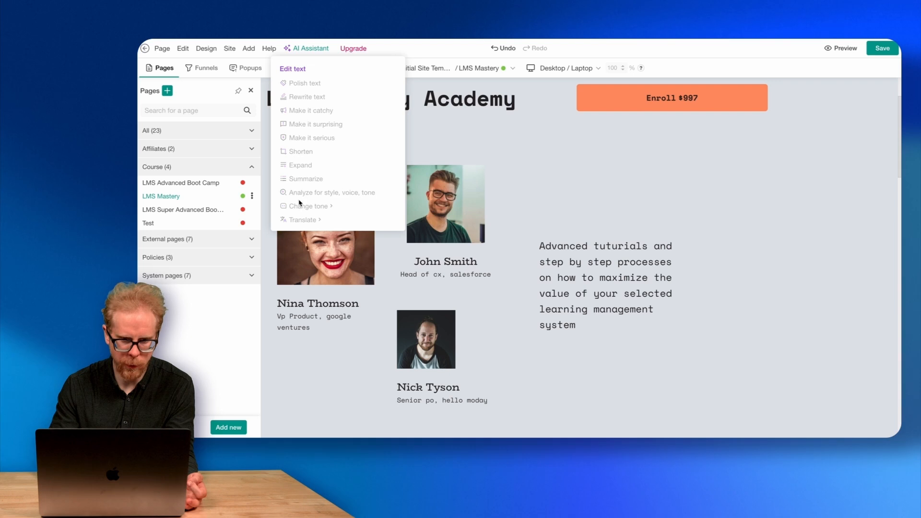
{"action": "left_click", "coordinate": [454, 139]}
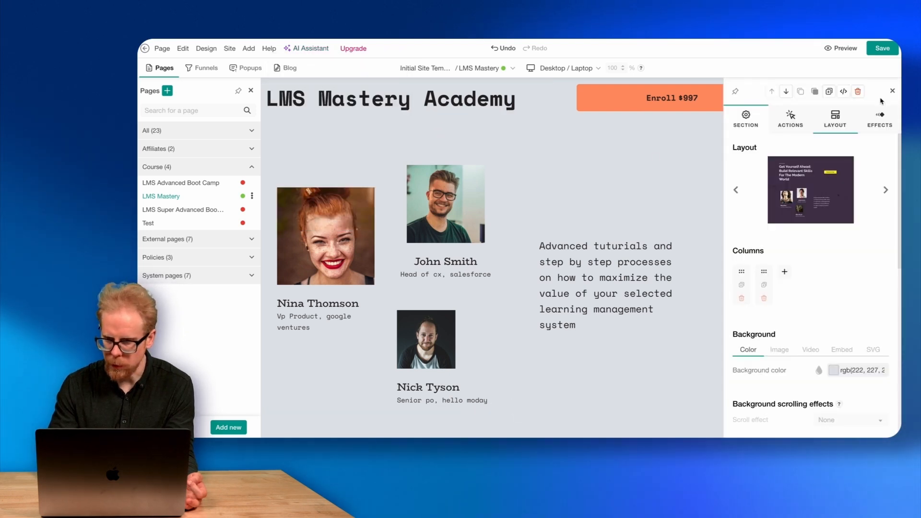
{"action": "left_click", "coordinate": [841, 126]}
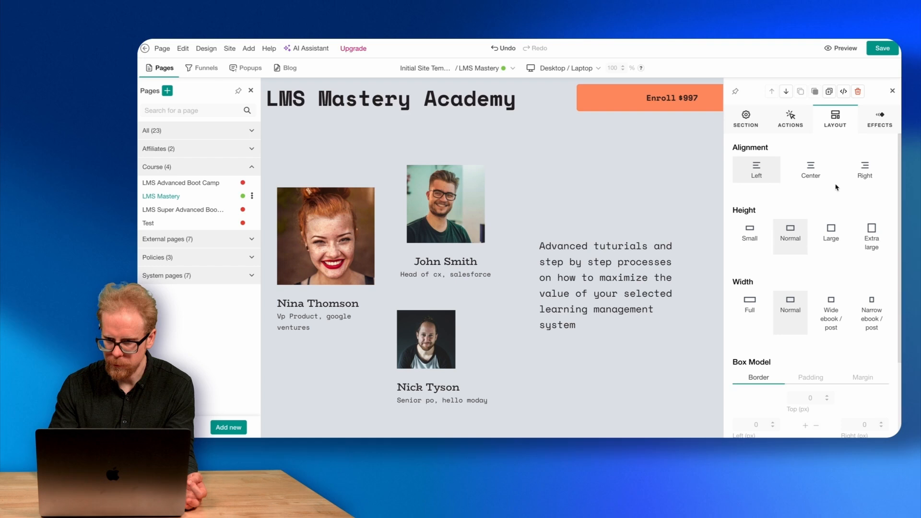
- Look through the course page's sections and examine the display settings of the Course Lessons contents element
{"action": "scroll", "coordinate": [463, 192], "scroll_direction": "down", "scroll_amount": 6}
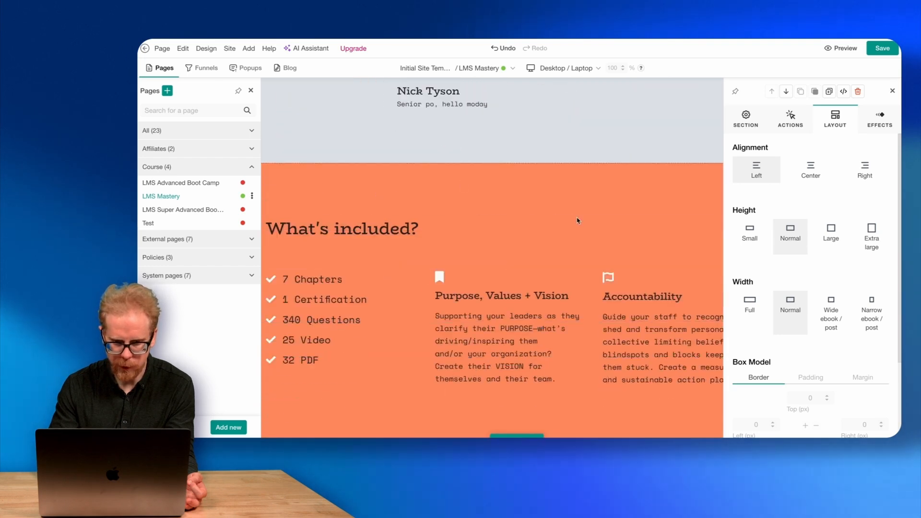
{"action": "scroll", "coordinate": [578, 220], "scroll_direction": "down", "scroll_amount": 6}
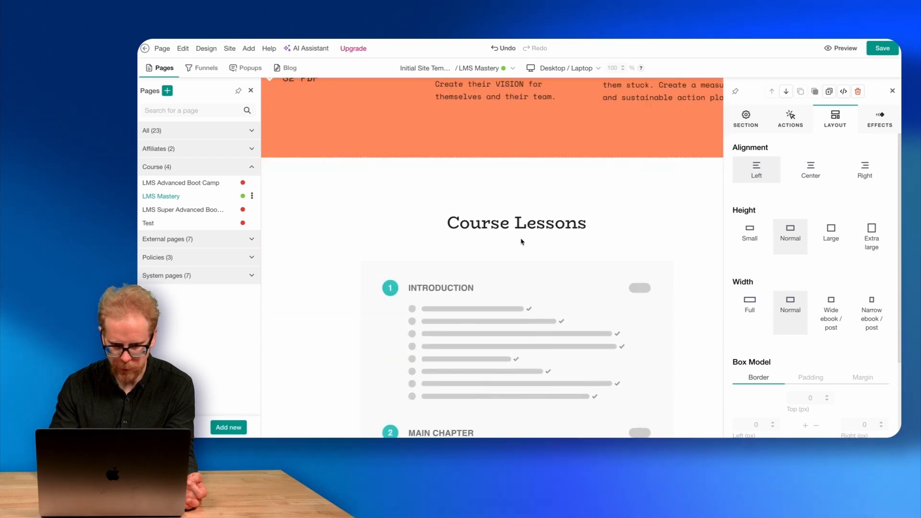
{"action": "scroll", "coordinate": [522, 242], "scroll_direction": "down", "scroll_amount": 3}
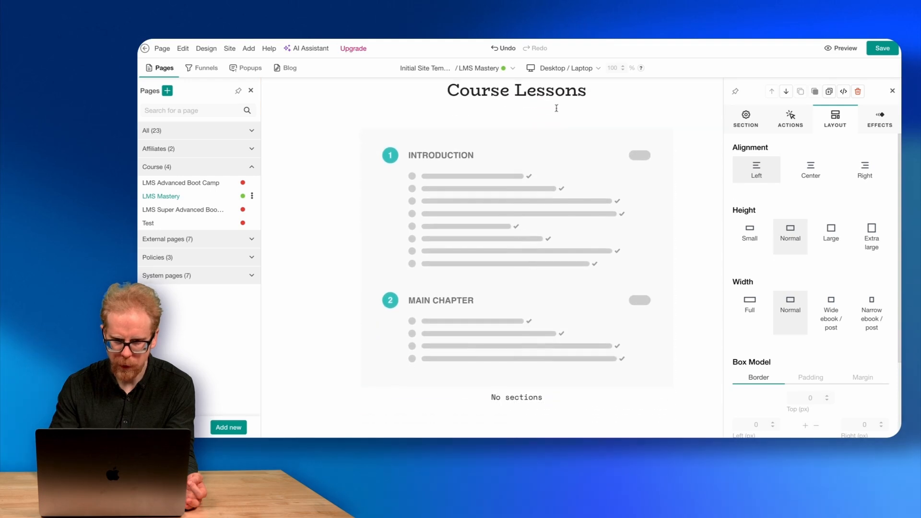
{"action": "scroll", "coordinate": [491, 183], "scroll_direction": "down", "scroll_amount": 3}
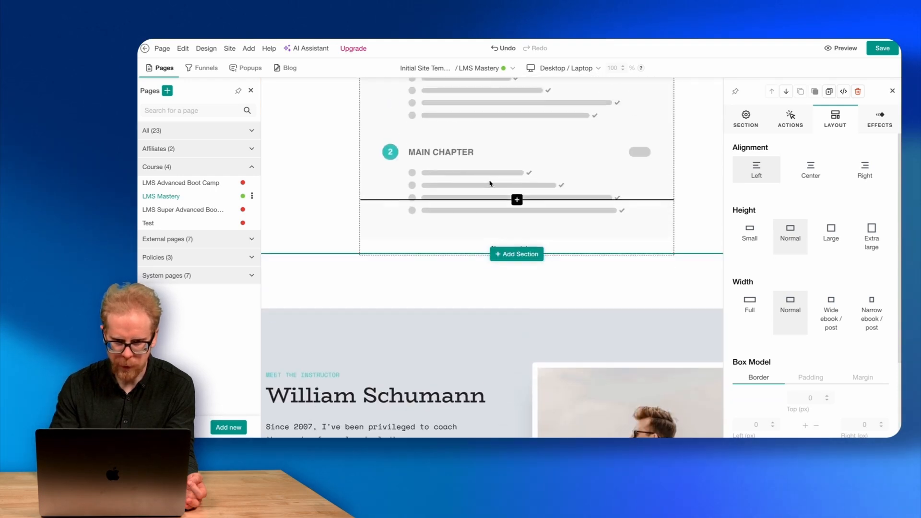
{"action": "scroll", "coordinate": [491, 184], "scroll_direction": "up", "scroll_amount": 5}
{"action": "left_click", "coordinate": [499, 261]}
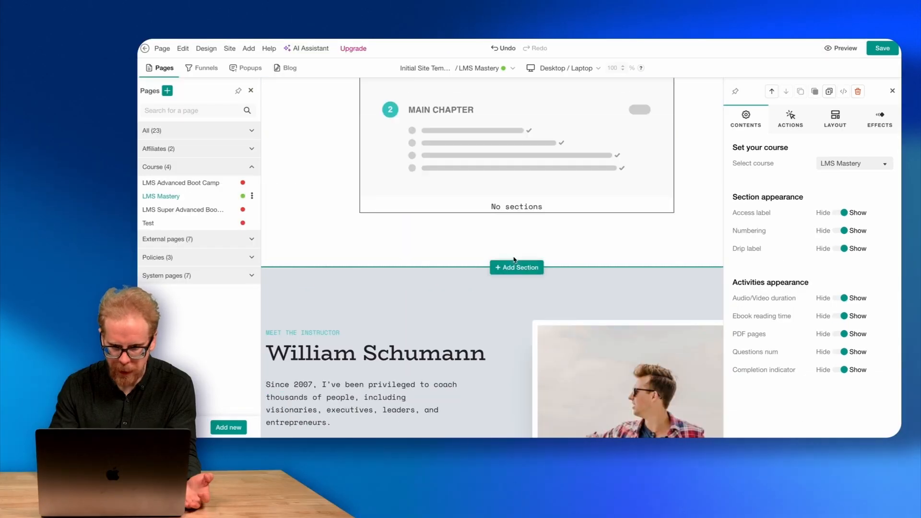
{"action": "scroll", "coordinate": [513, 261], "scroll_direction": "up", "scroll_amount": 5}
{"action": "scroll", "coordinate": [513, 260], "scroll_direction": "up", "scroll_amount": 10}
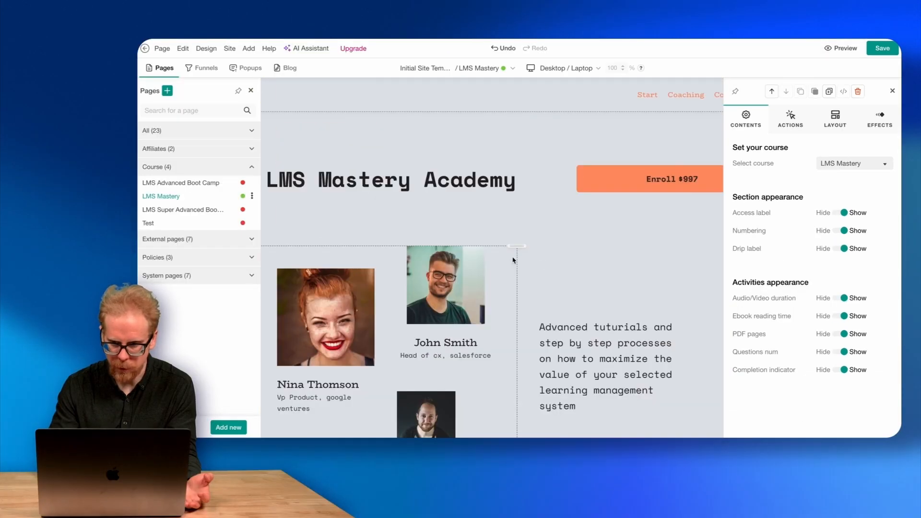
{"action": "left_click", "coordinate": [893, 92]}
- Add the "How to market your online courses" course hero section directly above "What's included?" and close the open settings
{"action": "scroll", "coordinate": [561, 316], "scroll_direction": "down", "scroll_amount": 4}
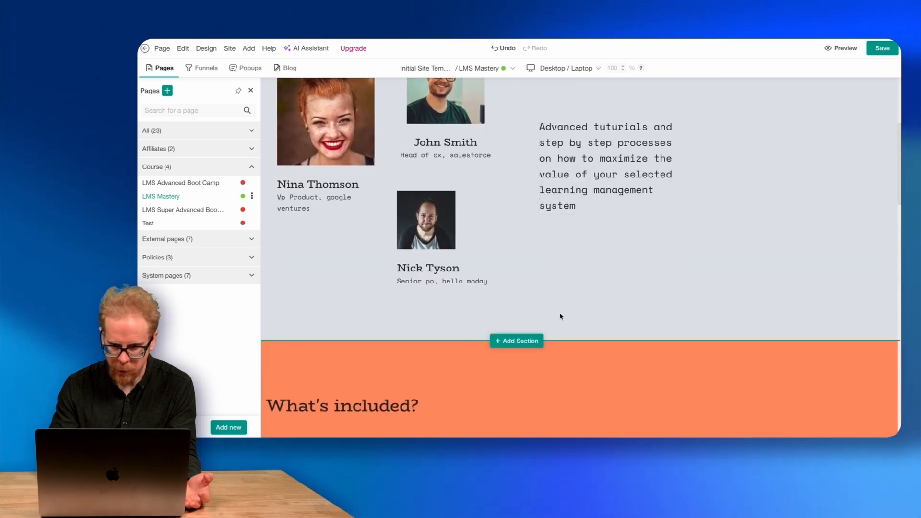
{"action": "left_click", "coordinate": [514, 342]}
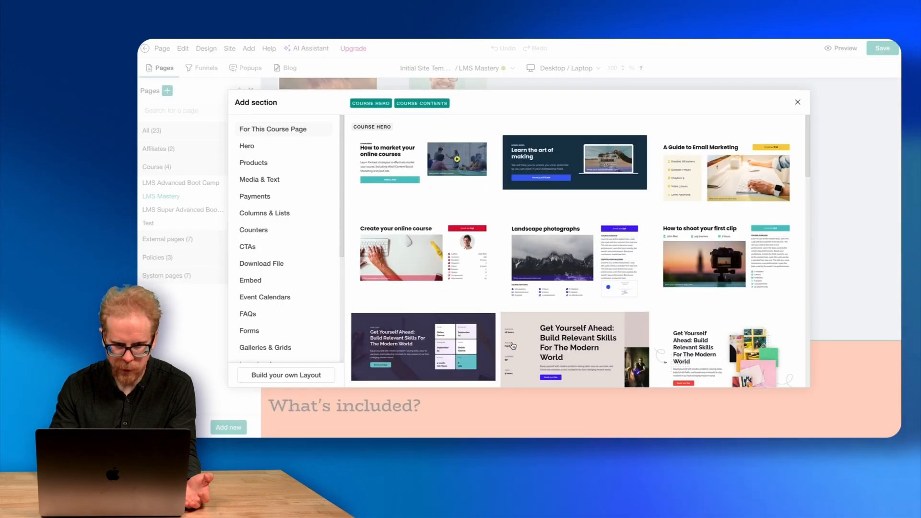
{"action": "left_click", "coordinate": [405, 160]}
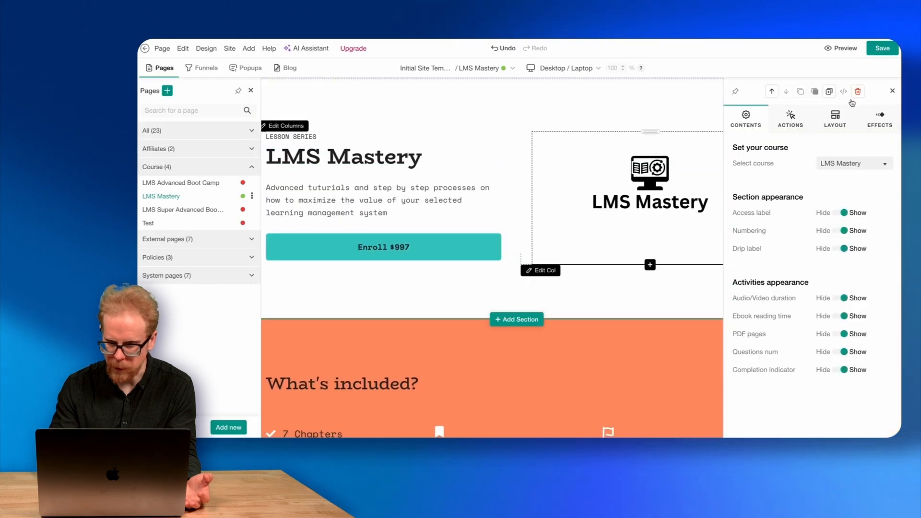
{"action": "left_click", "coordinate": [892, 90]}
- Close the page list and delete the original hero section headed "LMS Mastery Academy"
{"action": "scroll", "coordinate": [485, 244], "scroll_direction": "up", "scroll_amount": 5}
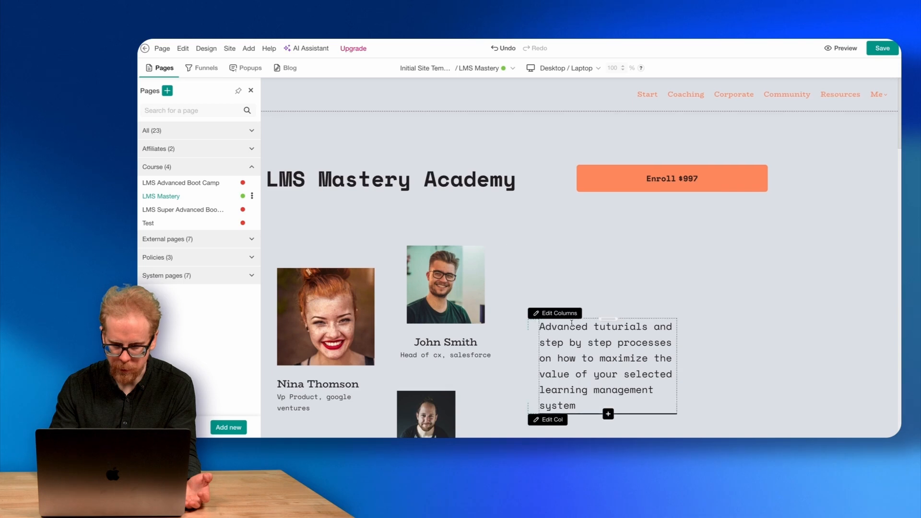
{"action": "scroll", "coordinate": [547, 312], "scroll_direction": "down", "scroll_amount": 3}
{"action": "left_click", "coordinate": [251, 88]}
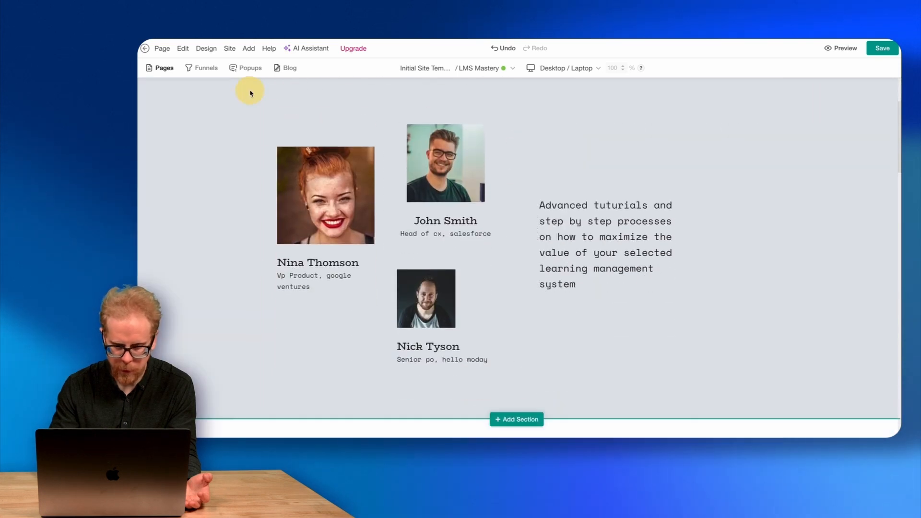
{"action": "scroll", "coordinate": [516, 364], "scroll_direction": "up", "scroll_amount": 3}
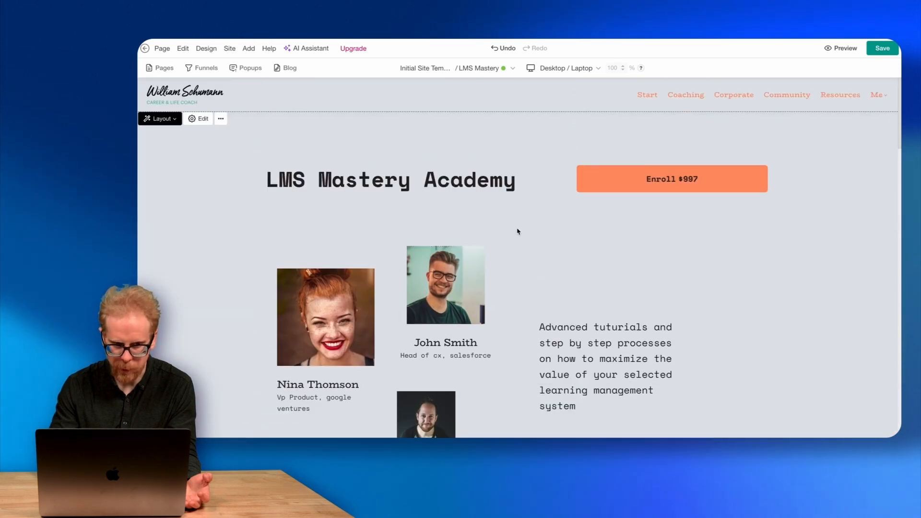
{"action": "left_click", "coordinate": [221, 119]}
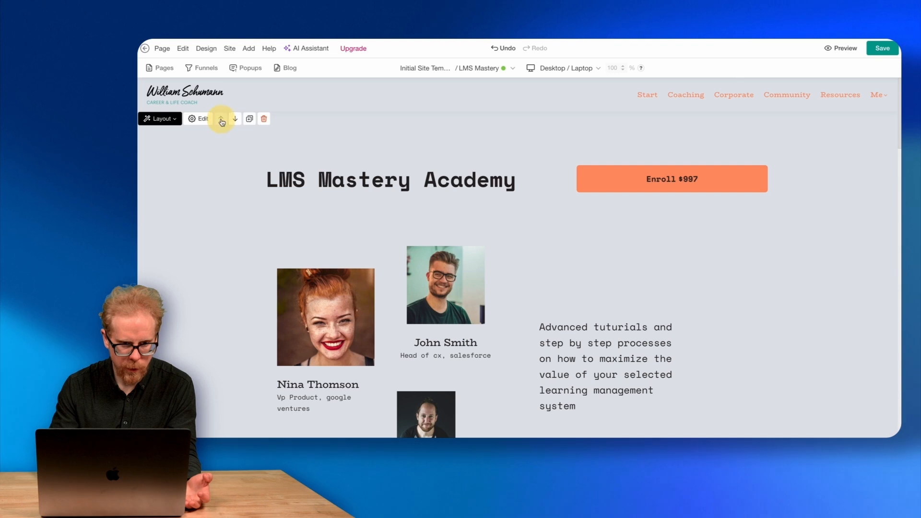
{"action": "left_click", "coordinate": [264, 119]}
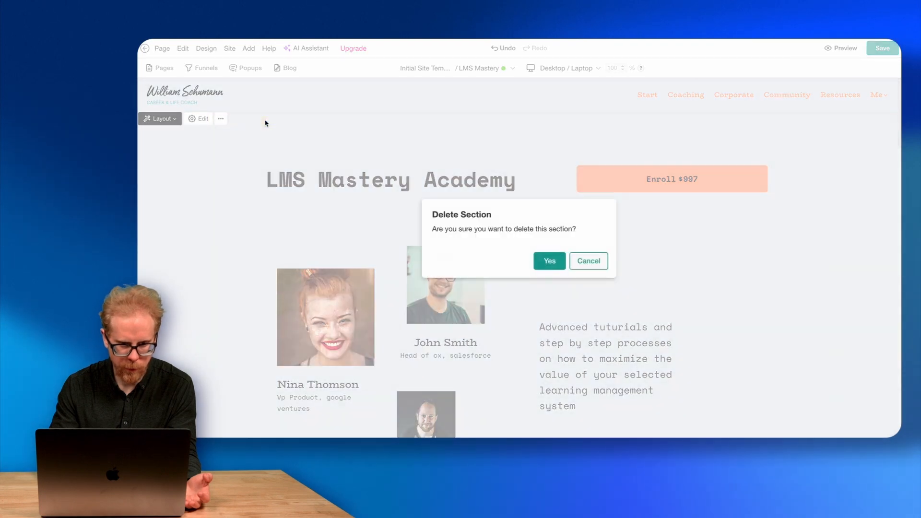
{"action": "left_click", "coordinate": [550, 261]}
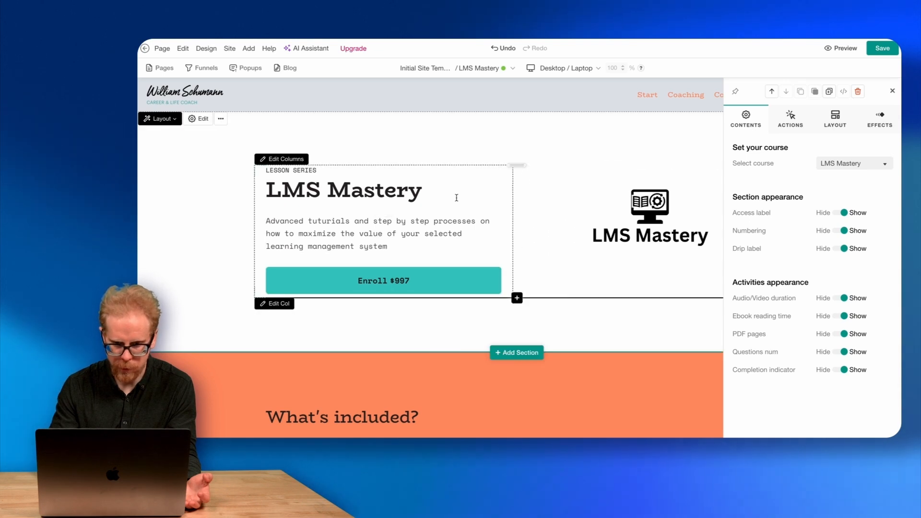
- Delete the "Meet the instructor" section that sits between Course Lessons and the footer
{"action": "scroll", "coordinate": [546, 228], "scroll_direction": "down", "scroll_amount": 3}
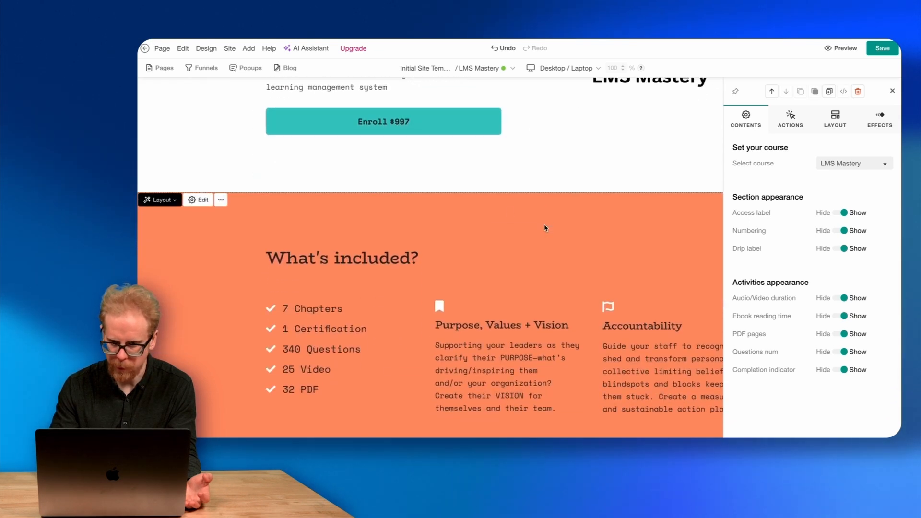
{"action": "scroll", "coordinate": [508, 288], "scroll_direction": "down", "scroll_amount": 8}
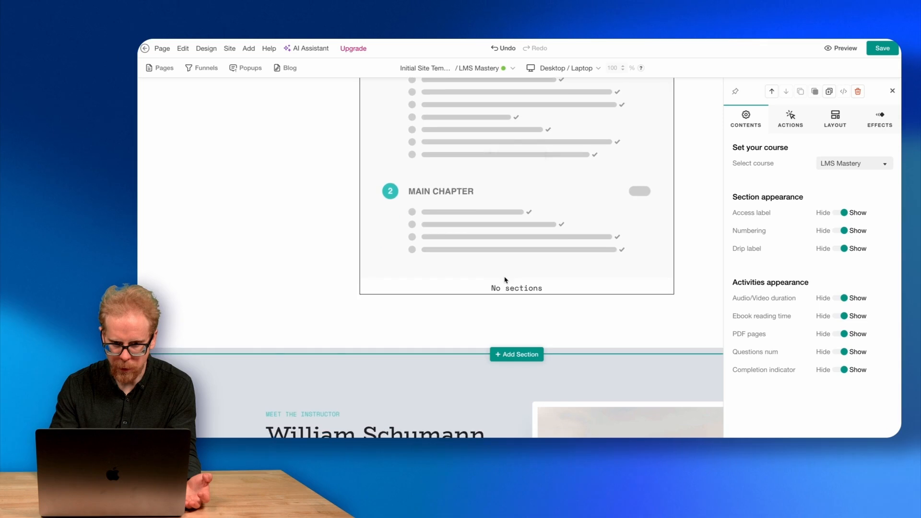
{"action": "scroll", "coordinate": [504, 280], "scroll_direction": "down", "scroll_amount": 7}
{"action": "scroll", "coordinate": [504, 280], "scroll_direction": "up", "scroll_amount": 2}
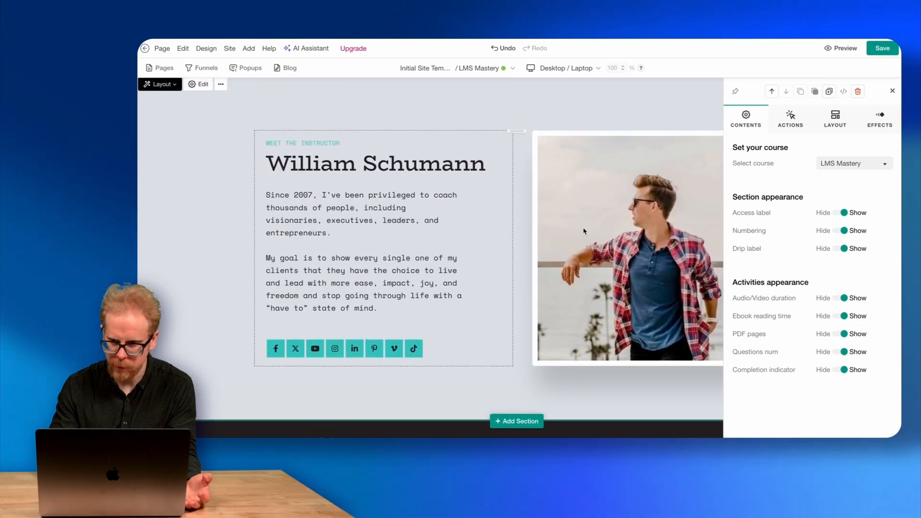
{"action": "left_click", "coordinate": [893, 91]}
{"action": "scroll", "coordinate": [562, 128], "scroll_direction": "up", "scroll_amount": 3}
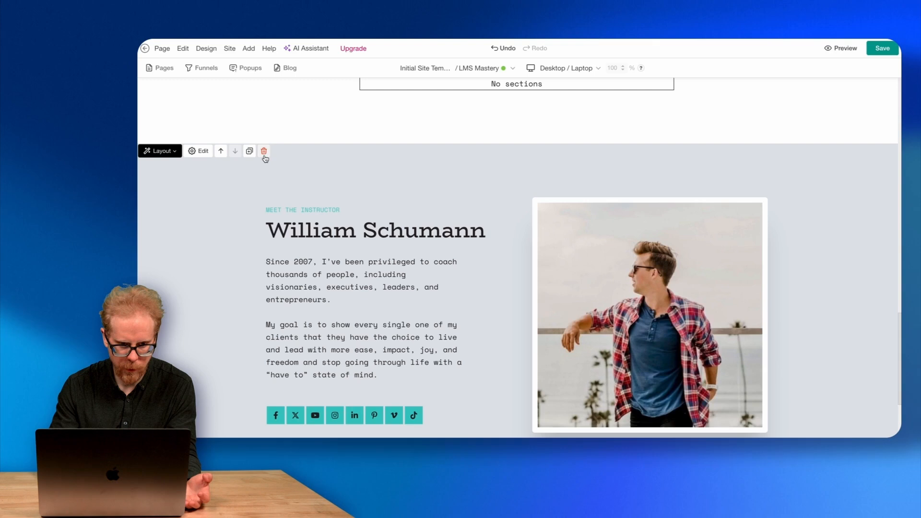
{"action": "left_click", "coordinate": [264, 152]}
{"action": "left_click", "coordinate": [549, 260]}
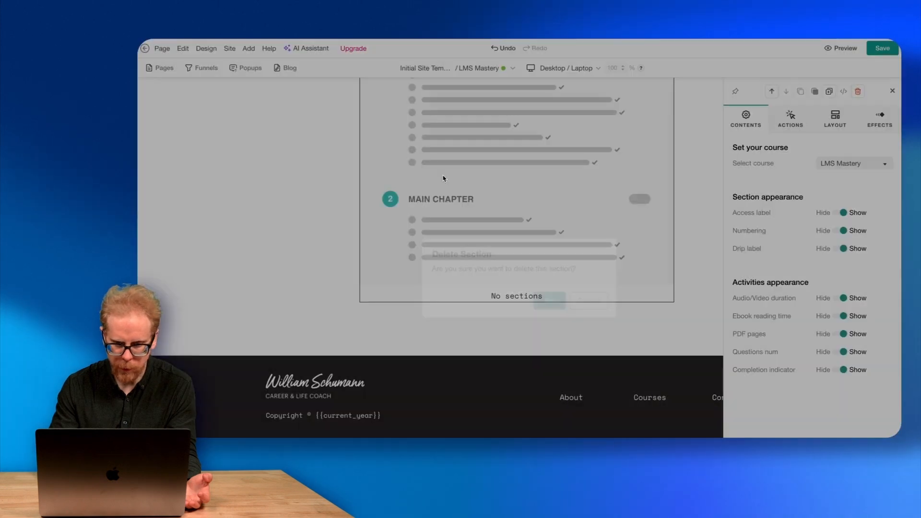
- Move the Course Lessons section above "What's included?" and return it to its place below
{"action": "scroll", "coordinate": [443, 179], "scroll_direction": "up", "scroll_amount": 10}
{"action": "scroll", "coordinate": [443, 179], "scroll_direction": "down", "scroll_amount": 5}
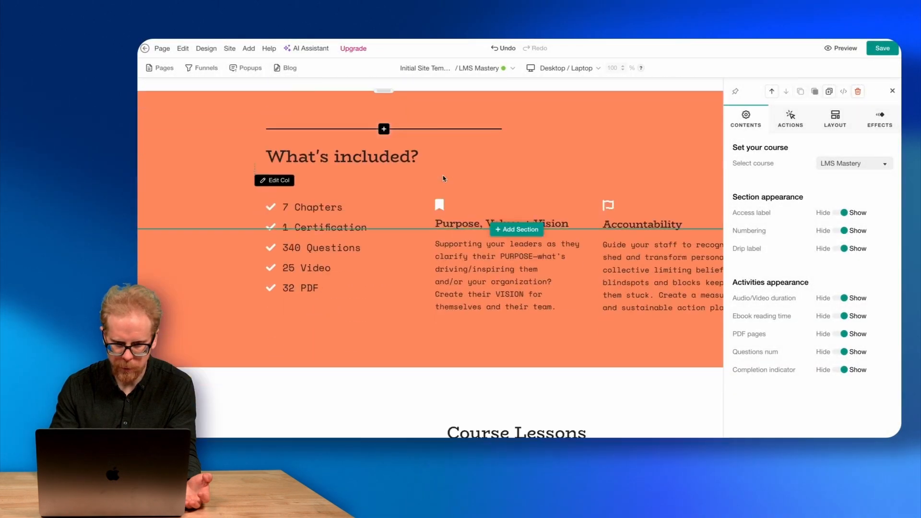
{"action": "scroll", "coordinate": [444, 178], "scroll_direction": "down", "scroll_amount": 3}
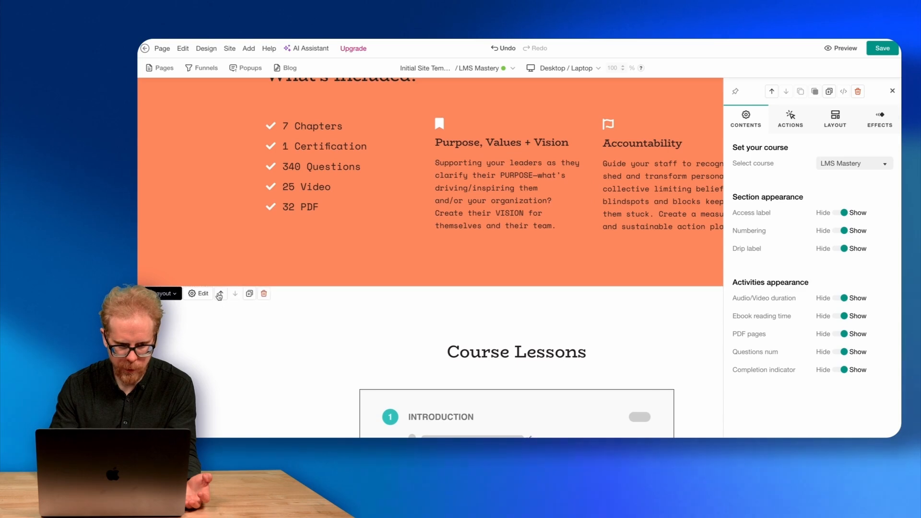
{"action": "left_click", "coordinate": [223, 294]}
{"action": "scroll", "coordinate": [282, 284], "scroll_direction": "up", "scroll_amount": 10}
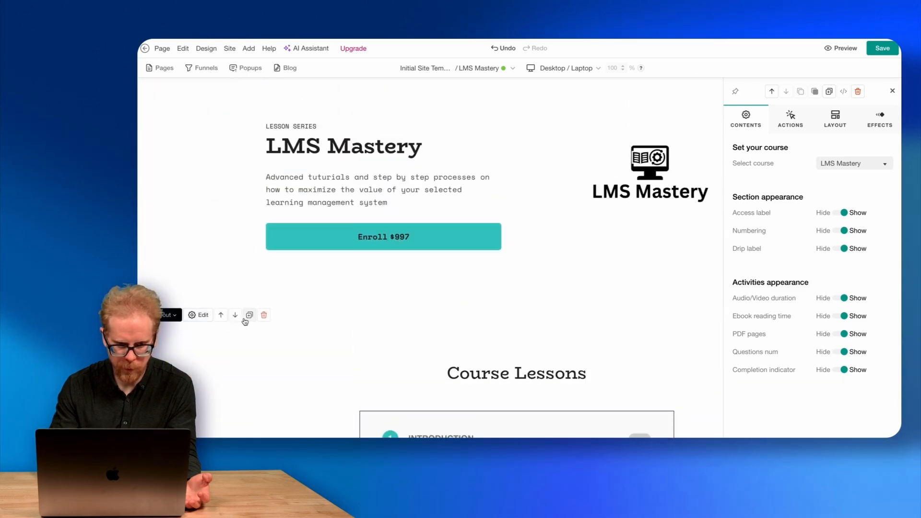
{"action": "left_click", "coordinate": [234, 316]}
{"action": "scroll", "coordinate": [373, 298], "scroll_direction": "down", "scroll_amount": 10}
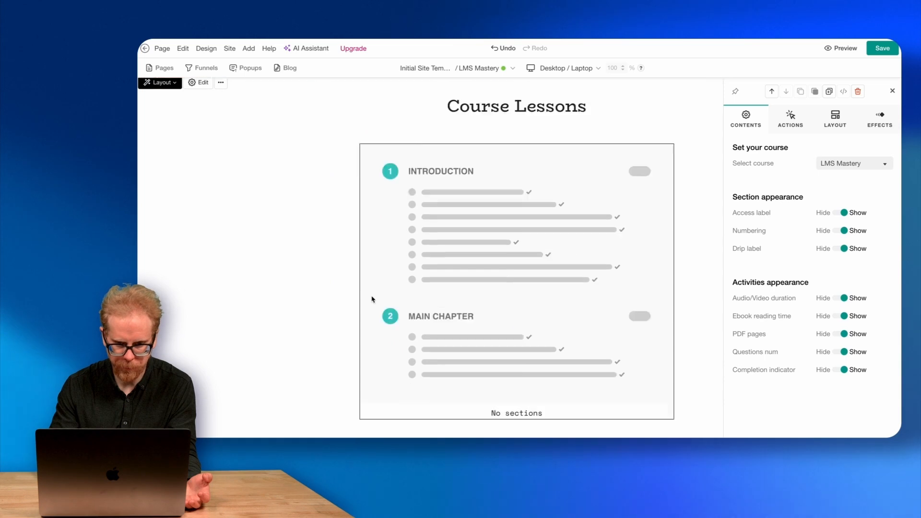
- Add the "How to shoot your first clip" course hero section between Course Lessons and the footer, and close the open settings
{"action": "scroll", "coordinate": [372, 298], "scroll_direction": "up", "scroll_amount": 15}
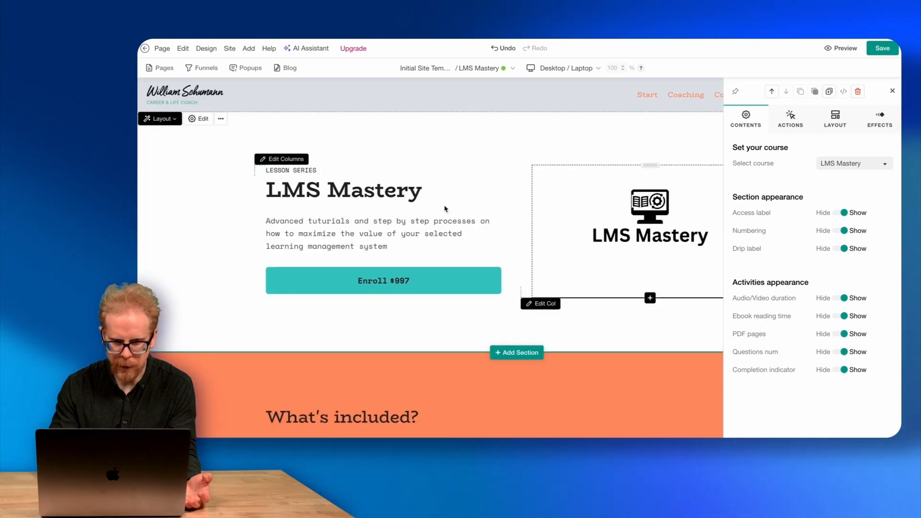
{"action": "scroll", "coordinate": [485, 288], "scroll_direction": "down", "scroll_amount": 12}
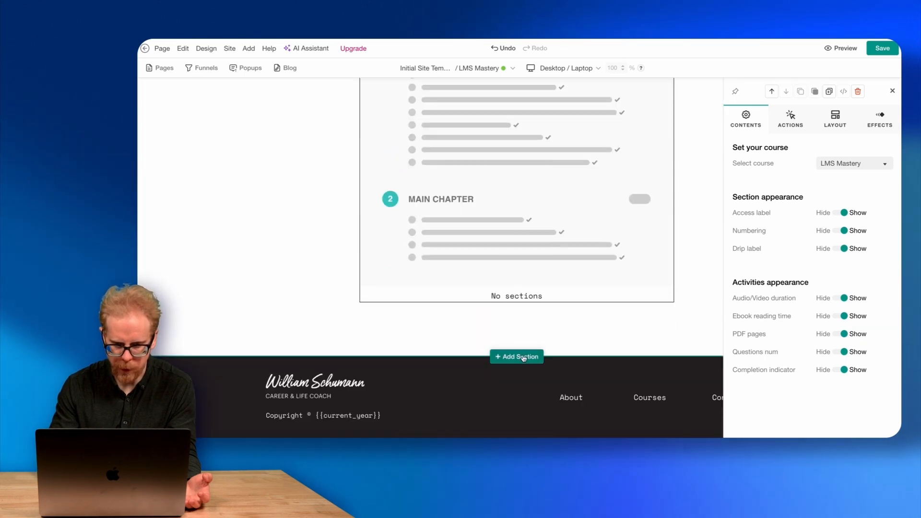
{"action": "left_click", "coordinate": [505, 360]}
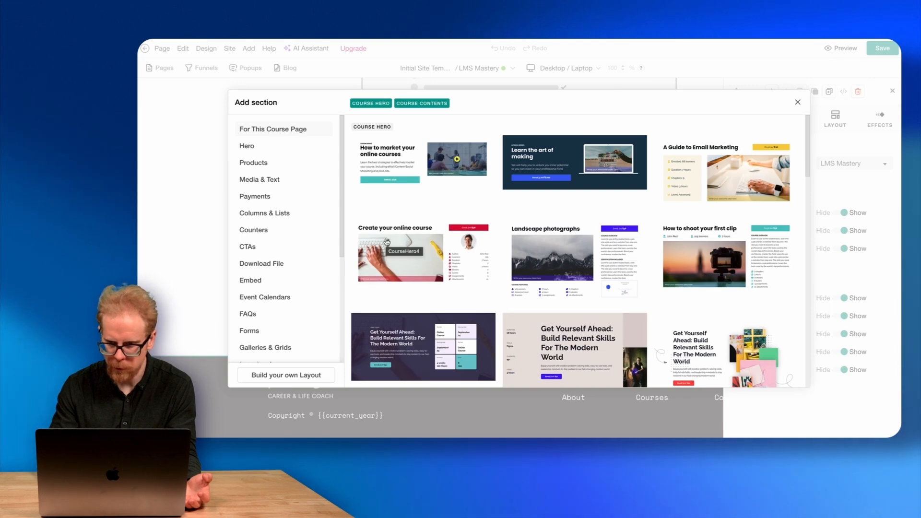
{"action": "left_click", "coordinate": [733, 248]}
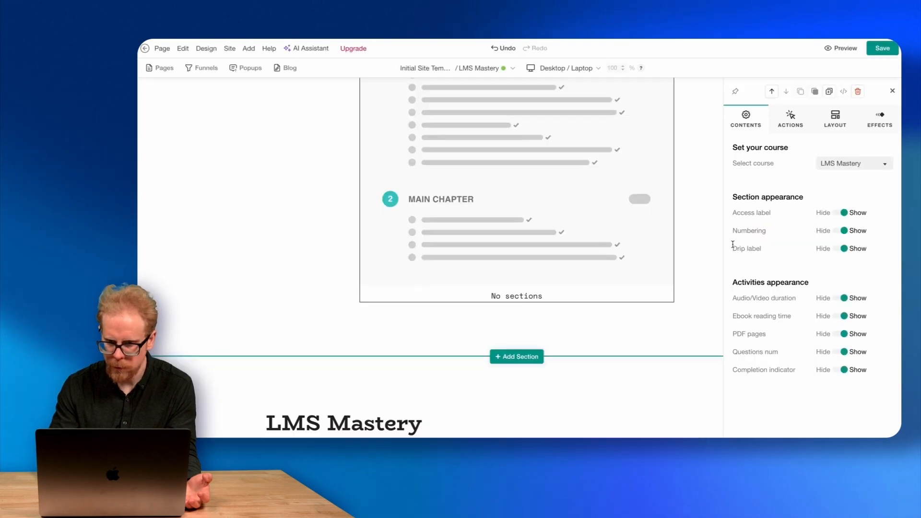
{"action": "left_click", "coordinate": [890, 92]}
- Set the background color of the new course section above the footer to the light gray from the site's background colors
{"action": "scroll", "coordinate": [511, 210], "scroll_direction": "up", "scroll_amount": 15}
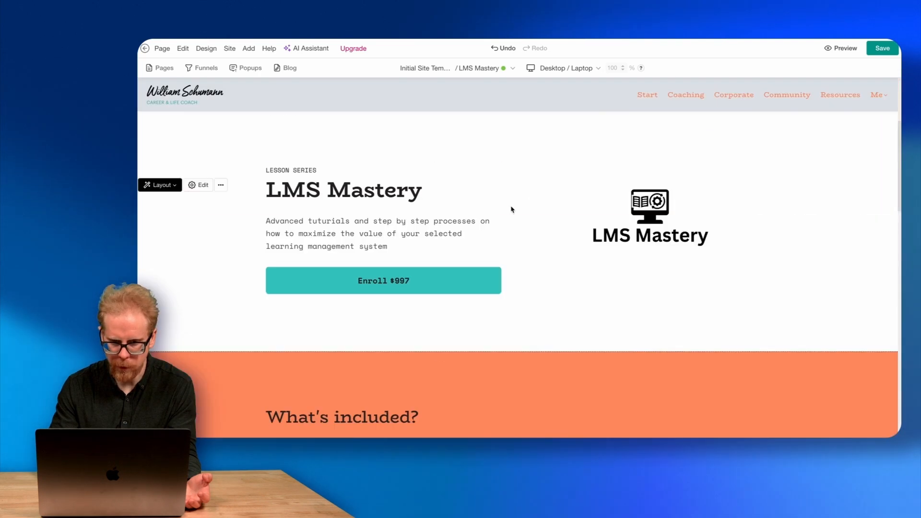
{"action": "scroll", "coordinate": [586, 324], "scroll_direction": "down", "scroll_amount": 15}
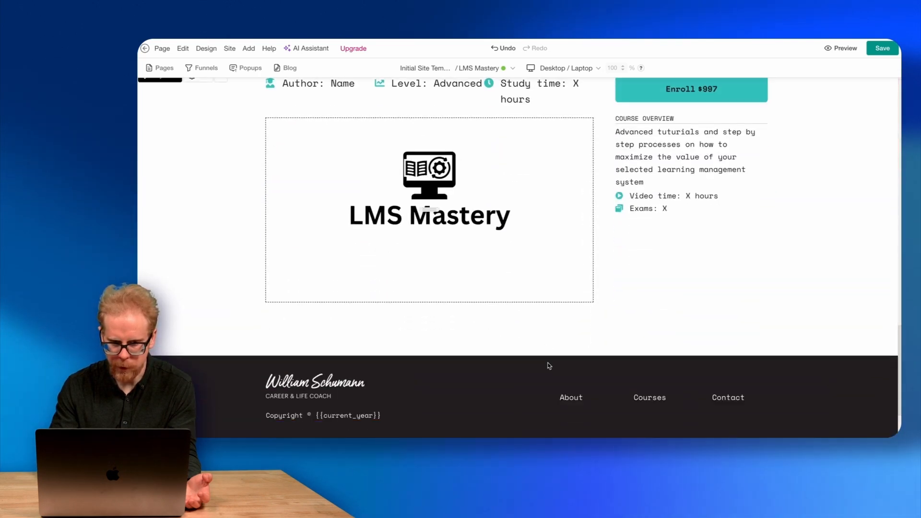
{"action": "scroll", "coordinate": [549, 366], "scroll_direction": "up", "scroll_amount": 3}
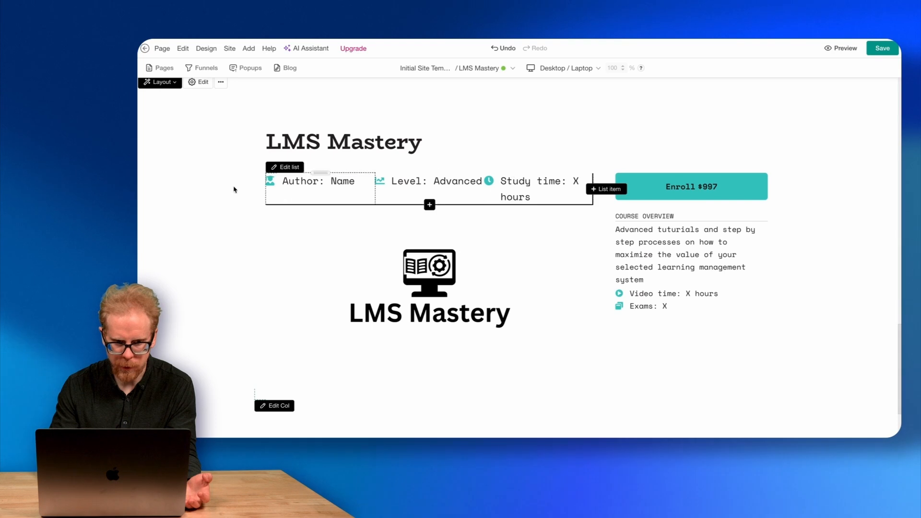
{"action": "scroll", "coordinate": [212, 185], "scroll_direction": "up", "scroll_amount": 2}
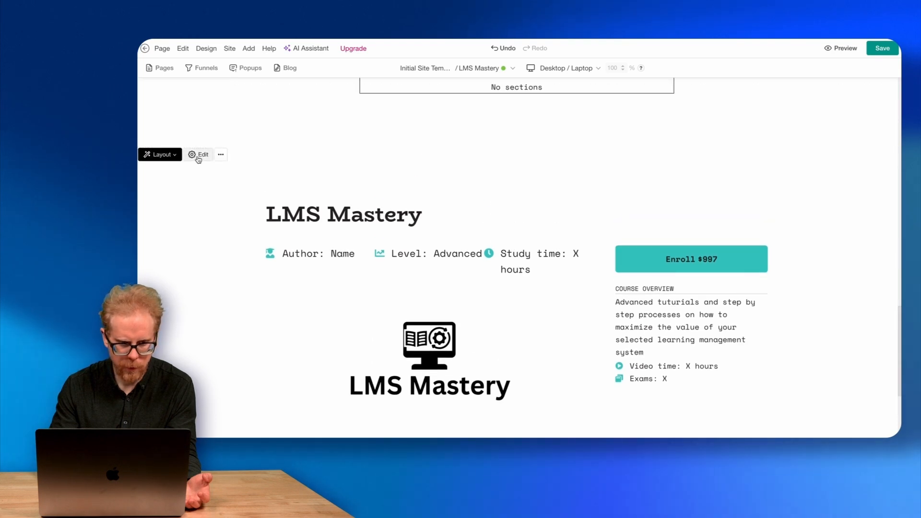
{"action": "left_click", "coordinate": [176, 155]}
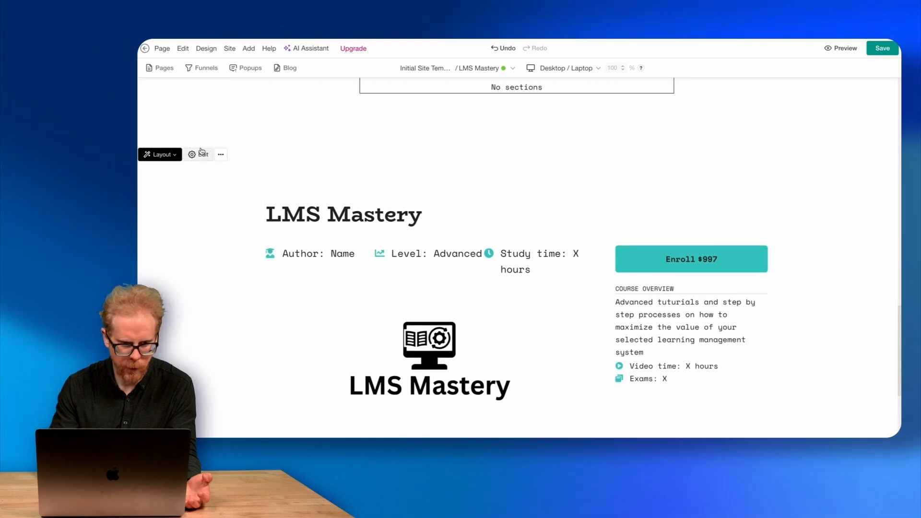
{"action": "left_click", "coordinate": [201, 156]}
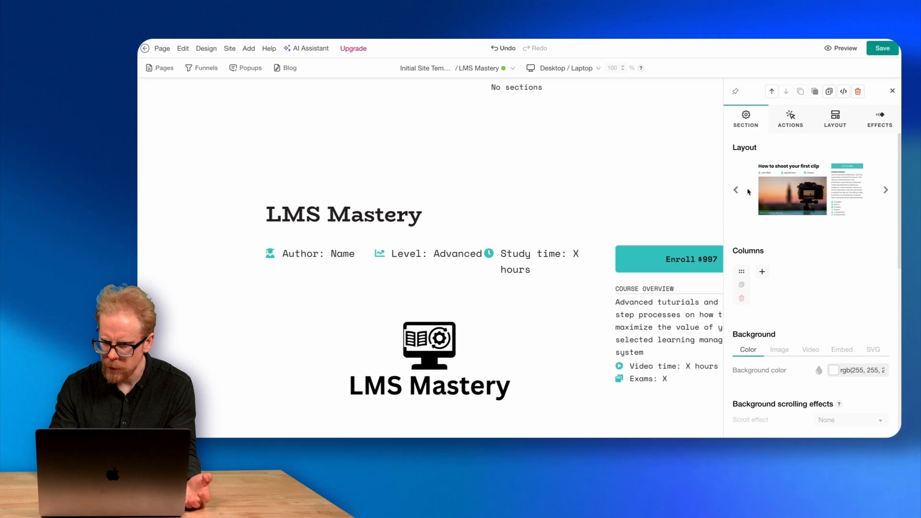
{"action": "scroll", "coordinate": [797, 249], "scroll_direction": "down", "scroll_amount": 5}
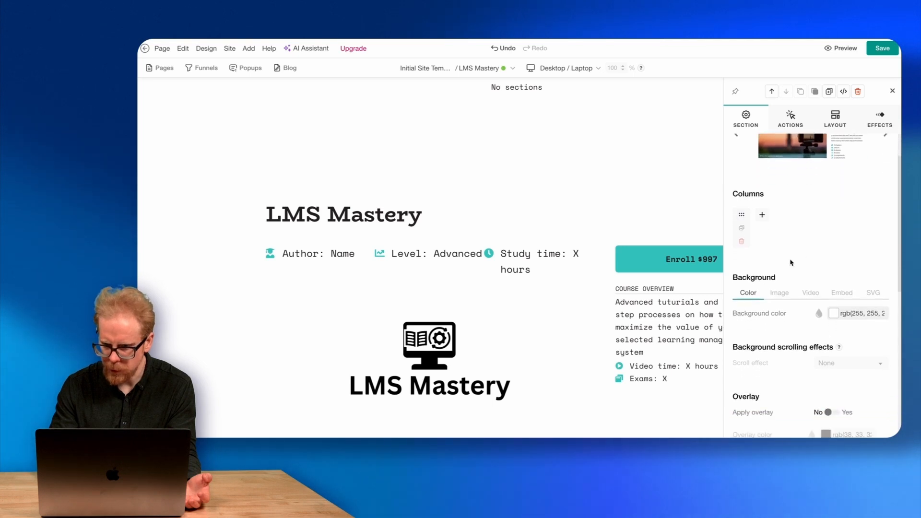
{"action": "left_click", "coordinate": [835, 243]}
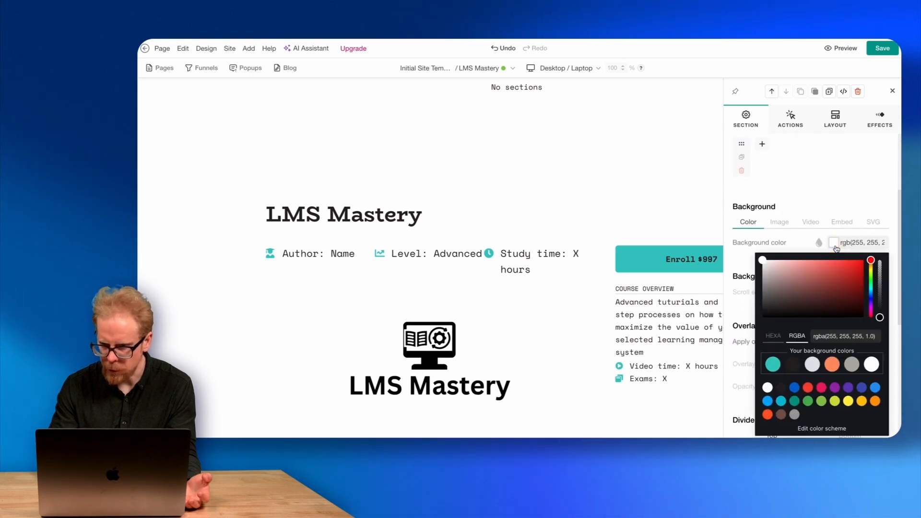
{"action": "left_click", "coordinate": [813, 364]}
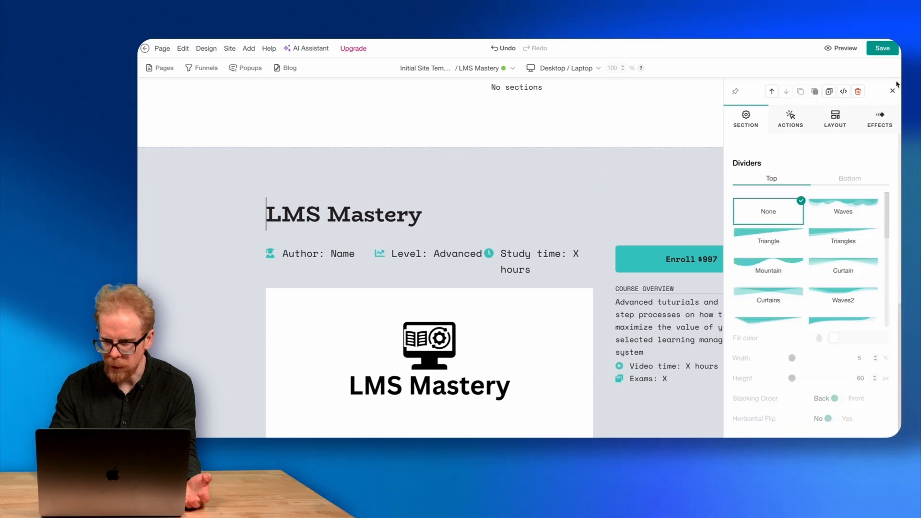
{"action": "scroll", "coordinate": [899, 85], "scroll_direction": "up", "scroll_amount": 8}
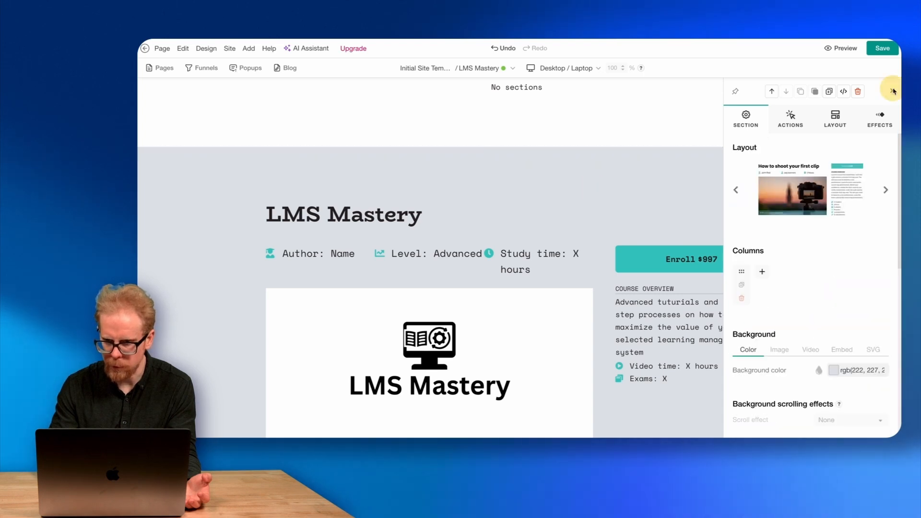
{"action": "left_click", "coordinate": [893, 91]}
- Look over the whole course page and view the screen settings of the LMS Mastery image in the section above the footer
{"action": "scroll", "coordinate": [619, 166], "scroll_direction": "down", "scroll_amount": 2}
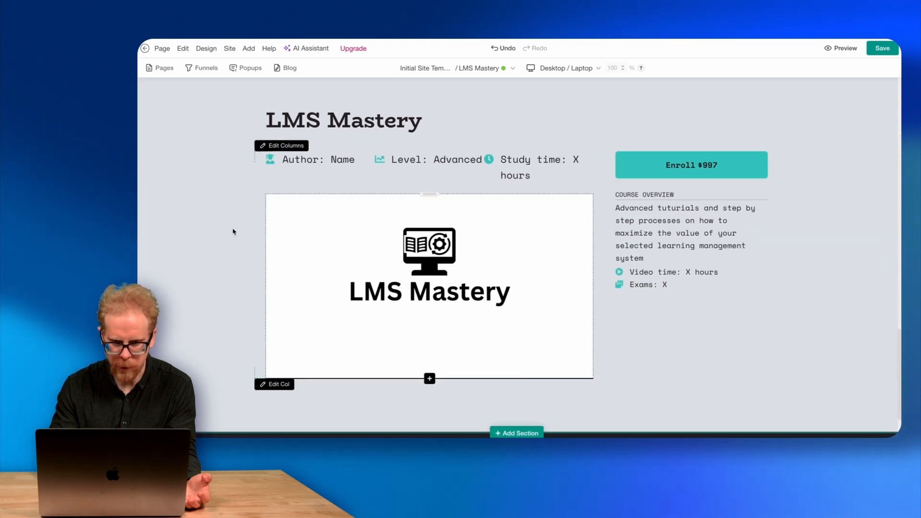
{"action": "scroll", "coordinate": [233, 232], "scroll_direction": "up", "scroll_amount": 18}
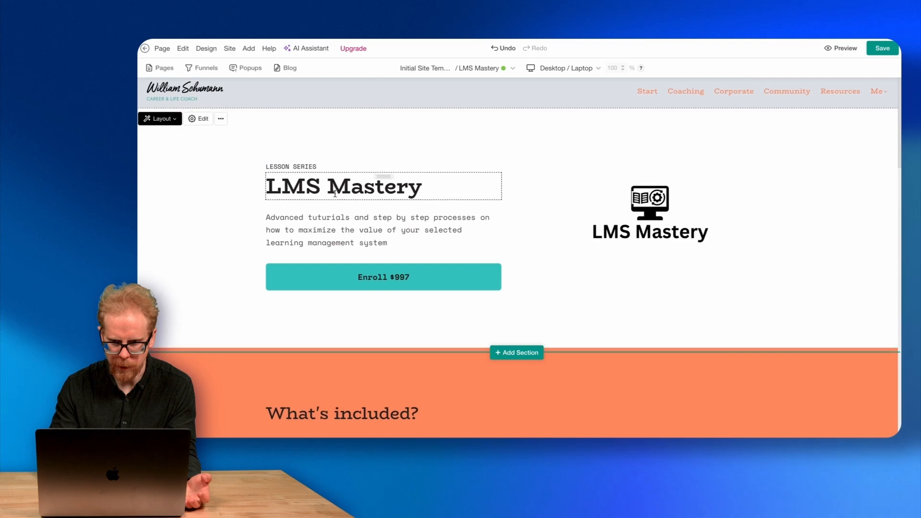
{"action": "scroll", "coordinate": [336, 196], "scroll_direction": "down", "scroll_amount": 10}
{"action": "scroll", "coordinate": [335, 197], "scroll_direction": "down", "scroll_amount": 5}
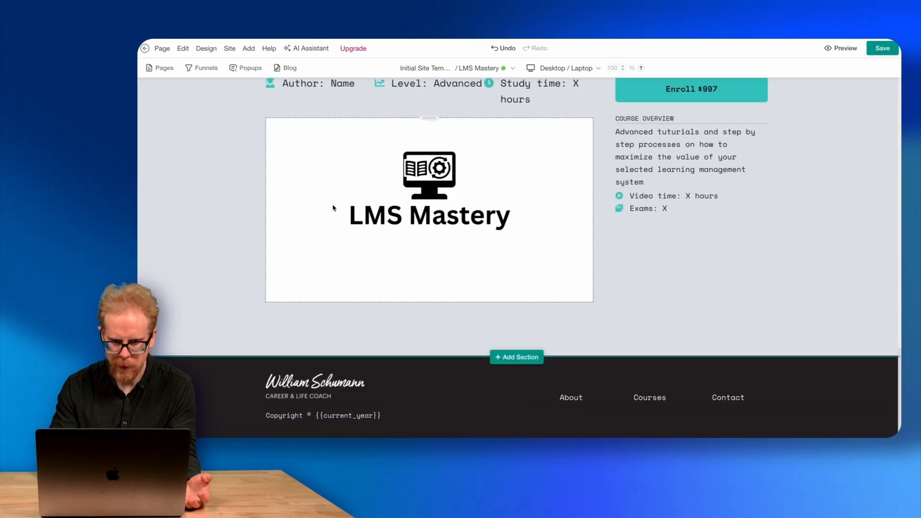
{"action": "left_click", "coordinate": [434, 191]}
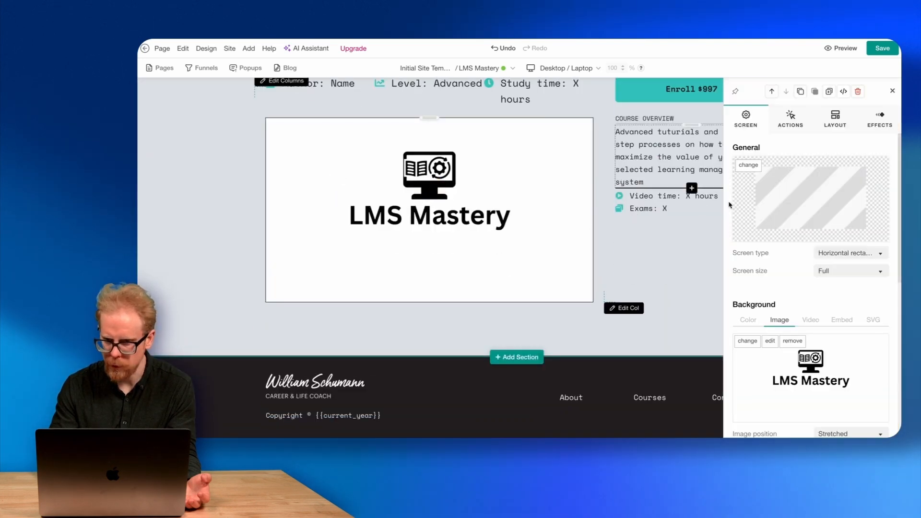
{"action": "scroll", "coordinate": [433, 191], "scroll_direction": "up", "scroll_amount": 3}
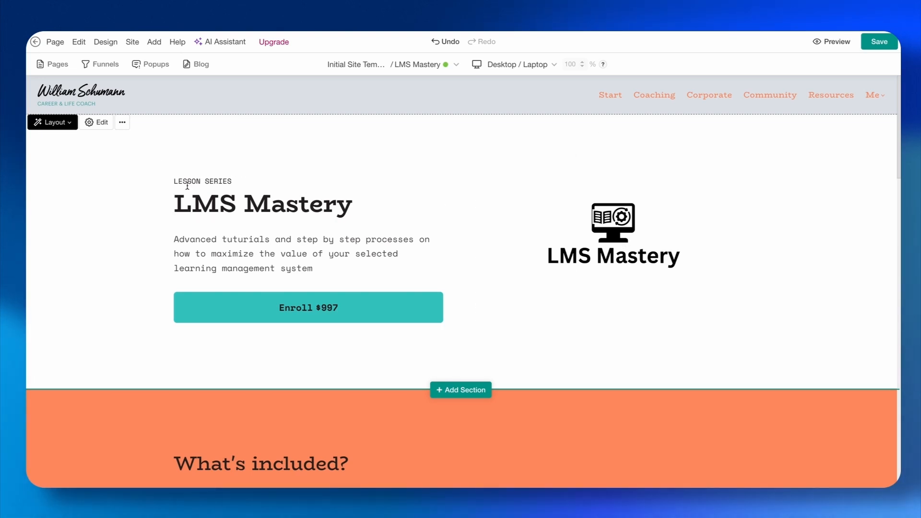
- Examine the screen type options and background settings of the LMS Mastery image in the top hero section
{"action": "left_click", "coordinate": [596, 222]}
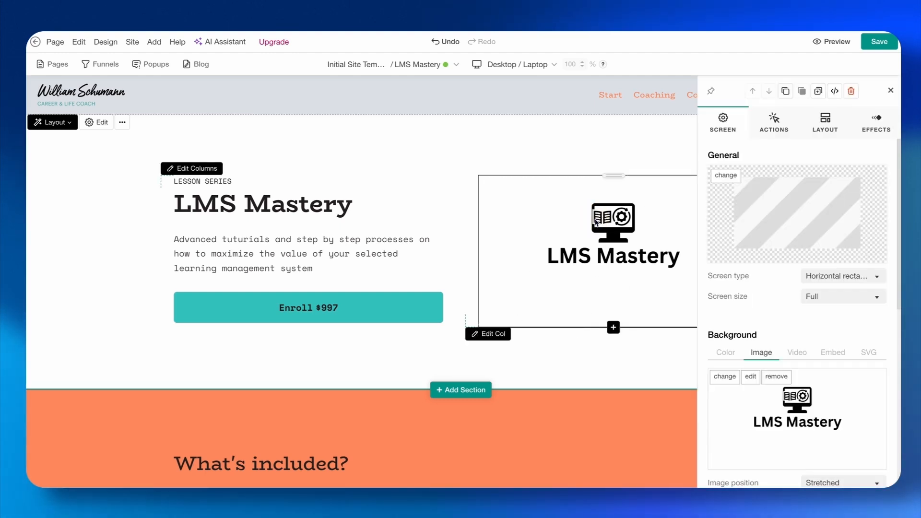
{"action": "left_click", "coordinate": [877, 279]}
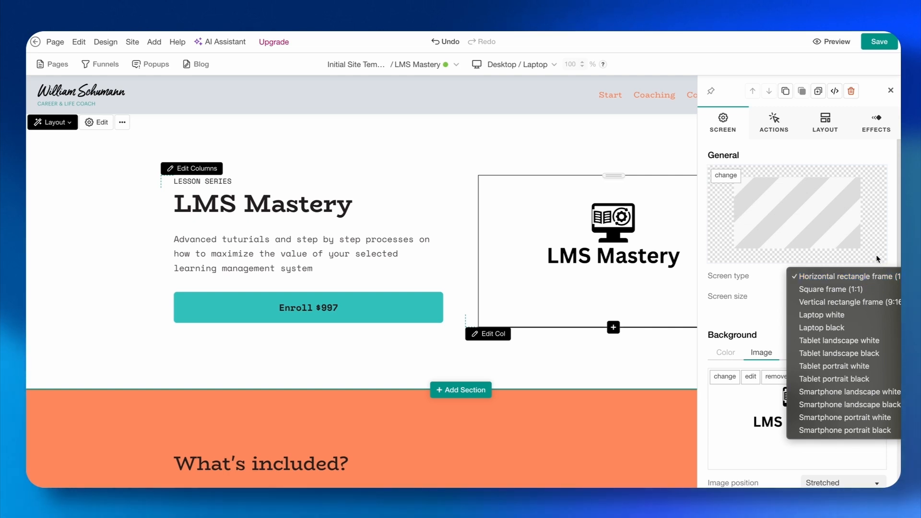
{"action": "left_click", "coordinate": [877, 259]}
{"action": "scroll", "coordinate": [825, 329], "scroll_direction": "down", "scroll_amount": 3}
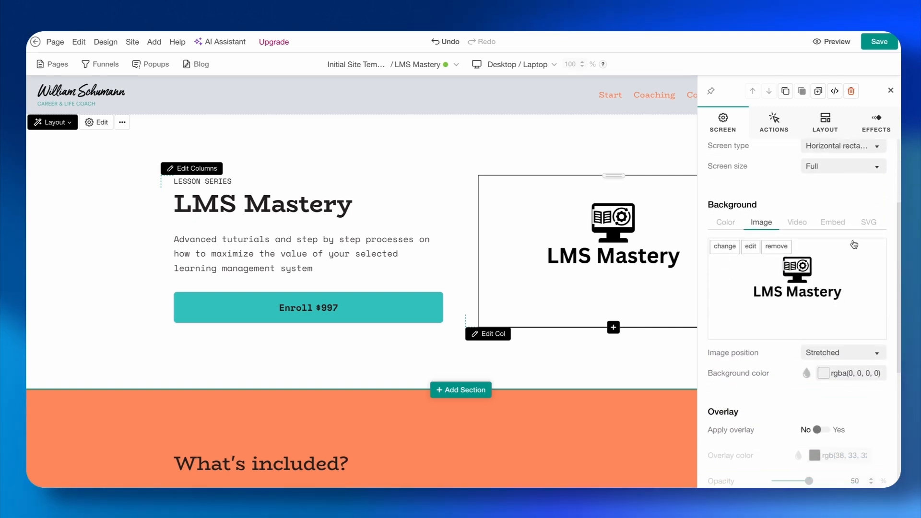
- Switch the hero screen's background to a Vimeo video and copy the share link of the HIIT vs Yoga Sculpt video from Vimeo
{"action": "left_click", "coordinate": [797, 222]}
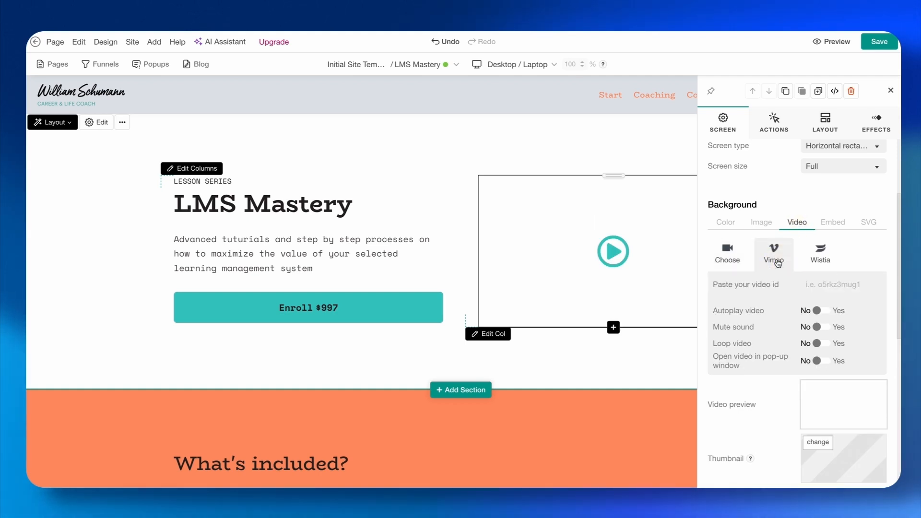
{"action": "left_click", "coordinate": [724, 260]}
{"action": "left_click", "coordinate": [785, 258]}
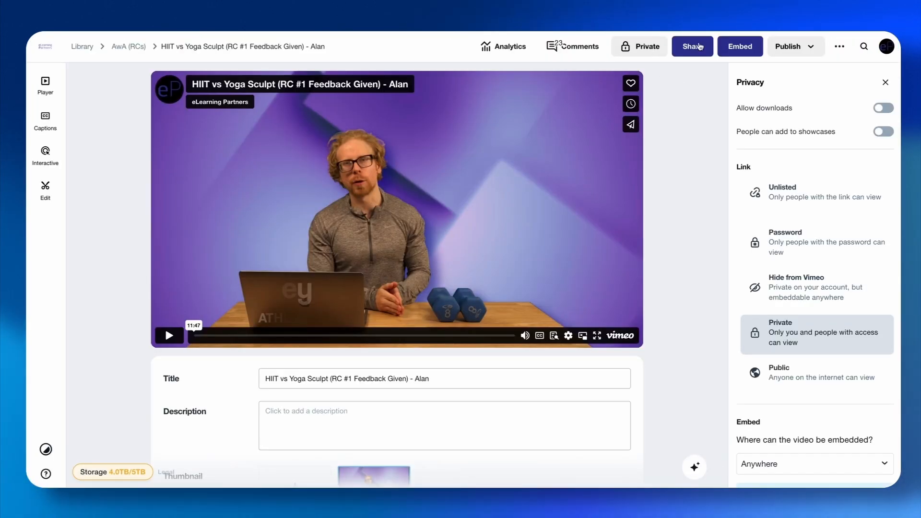
{"action": "left_click", "coordinate": [688, 54]}
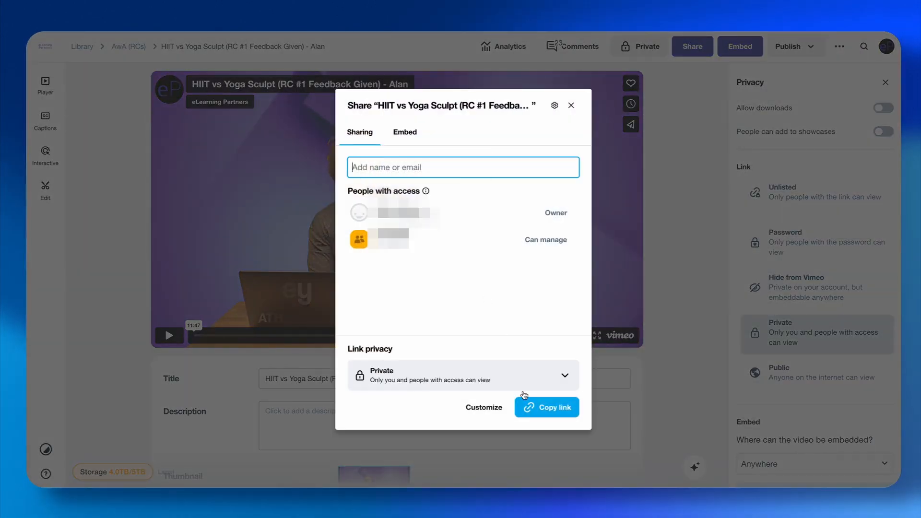
{"action": "left_click", "coordinate": [540, 408]}
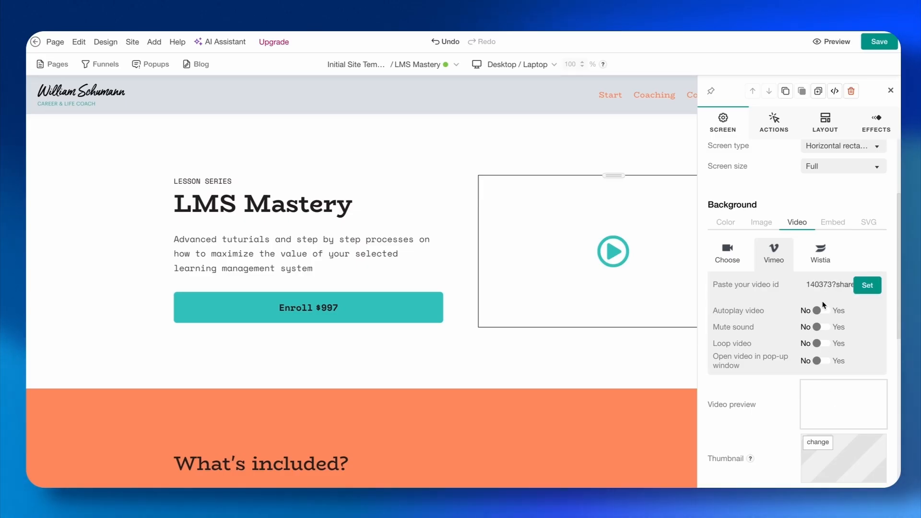
- Apply the pasted Vimeo link as the hero's video ID, removing everything before 922140373 from the entry
{"action": "triple_click", "coordinate": [804, 287]}
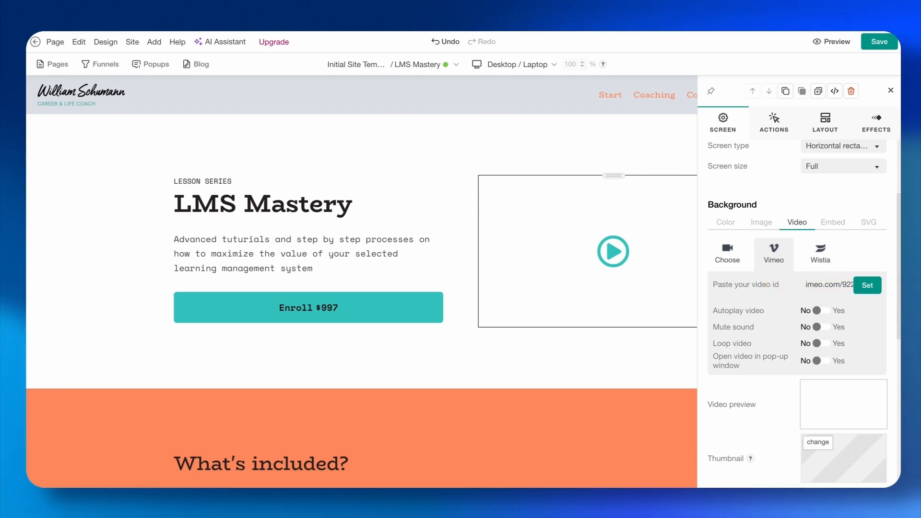
{"action": "left_click", "coordinate": [868, 286]}
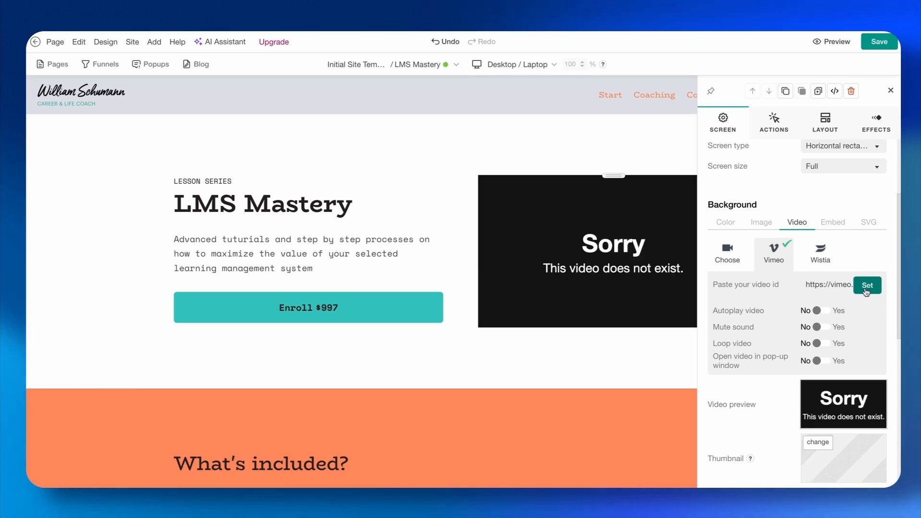
{"action": "left_click_drag", "start_coordinate": [834, 286], "coordinate": [783, 285]}
{"action": "key", "text": "BackSpace"}
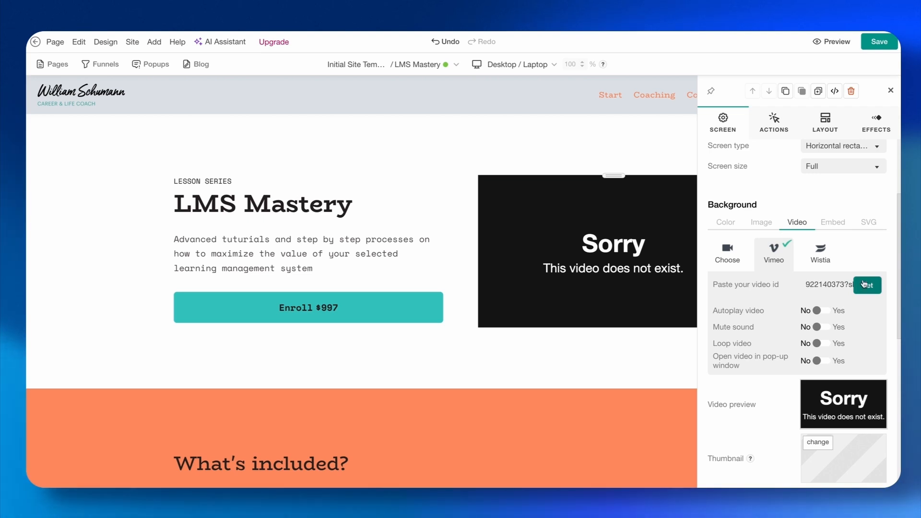
{"action": "left_click", "coordinate": [865, 285]}
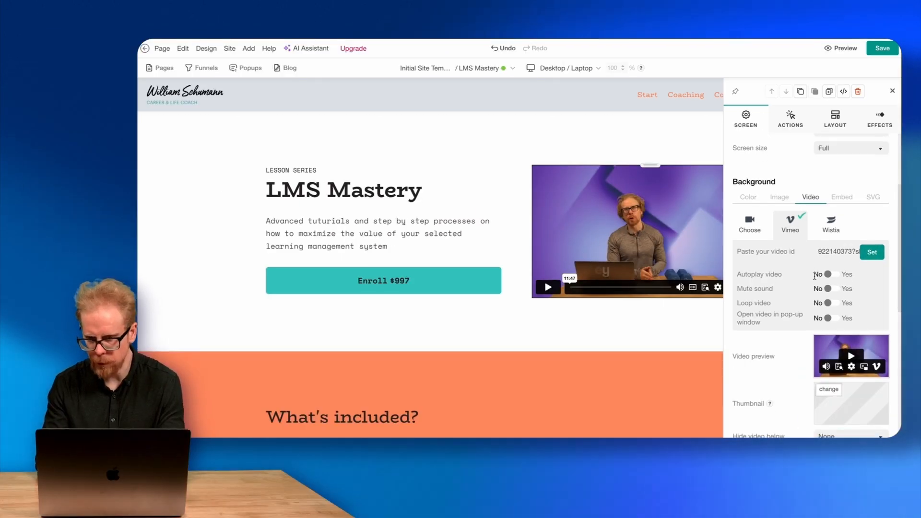
- Turn on autoplay and looping for the hero video, trying the pop-up window option and leaving it off
{"action": "scroll", "coordinate": [836, 265], "scroll_direction": "down", "scroll_amount": 2}
{"action": "left_click", "coordinate": [829, 248]}
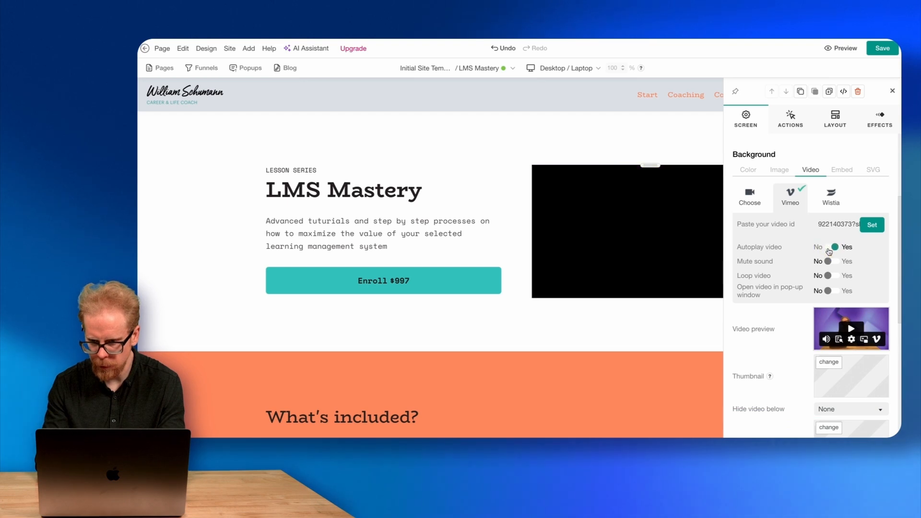
{"action": "scroll", "coordinate": [827, 256], "scroll_direction": "down", "scroll_amount": 1}
{"action": "left_click", "coordinate": [828, 255]}
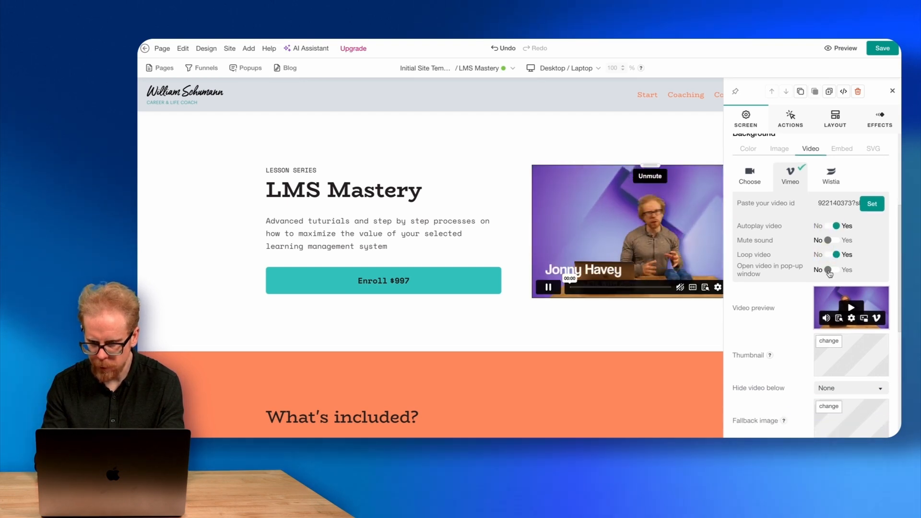
{"action": "left_click", "coordinate": [829, 270]}
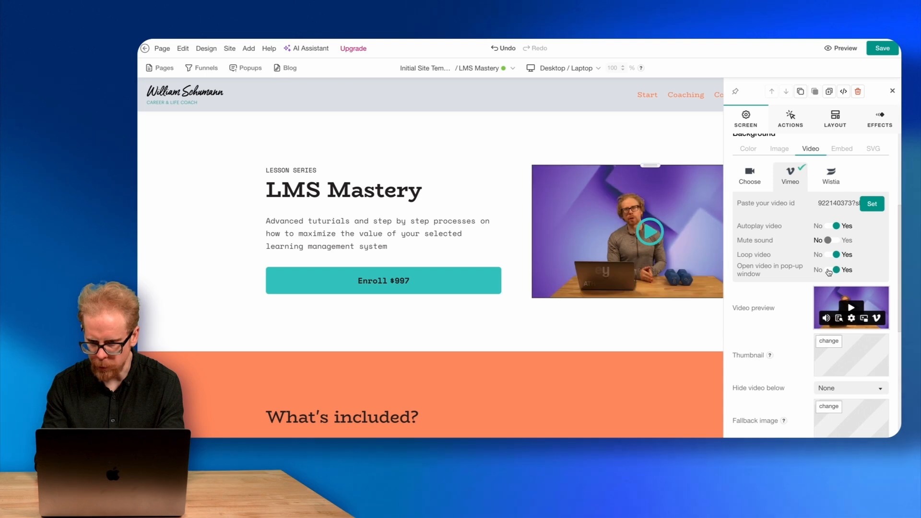
{"action": "left_click", "coordinate": [836, 270]}
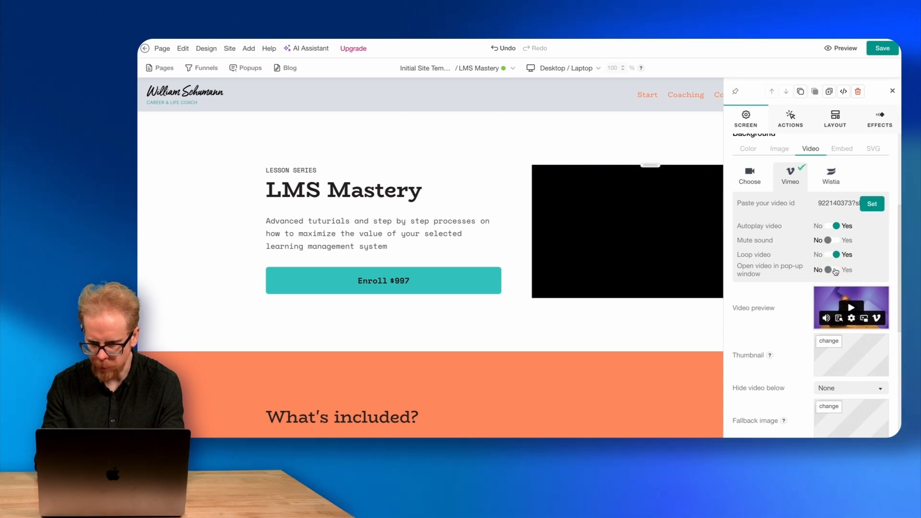
- Save the LMS Mastery page and close the hero video's settings
{"action": "scroll", "coordinate": [842, 276], "scroll_direction": "down", "scroll_amount": 5}
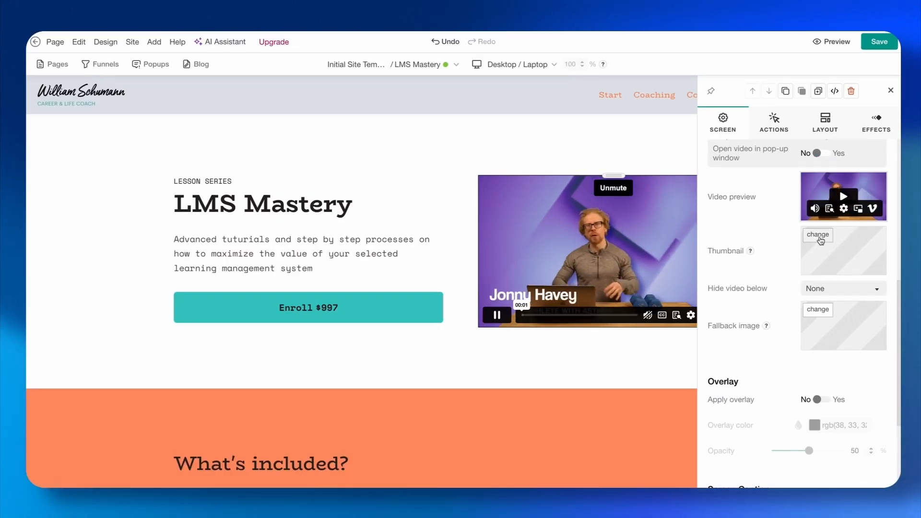
{"action": "scroll", "coordinate": [820, 241], "scroll_direction": "down", "scroll_amount": 3}
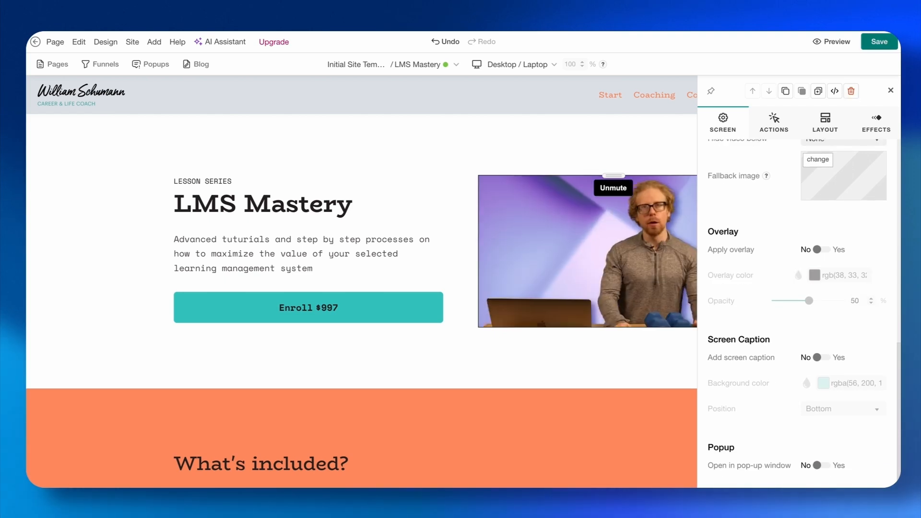
{"action": "left_click", "coordinate": [884, 47]}
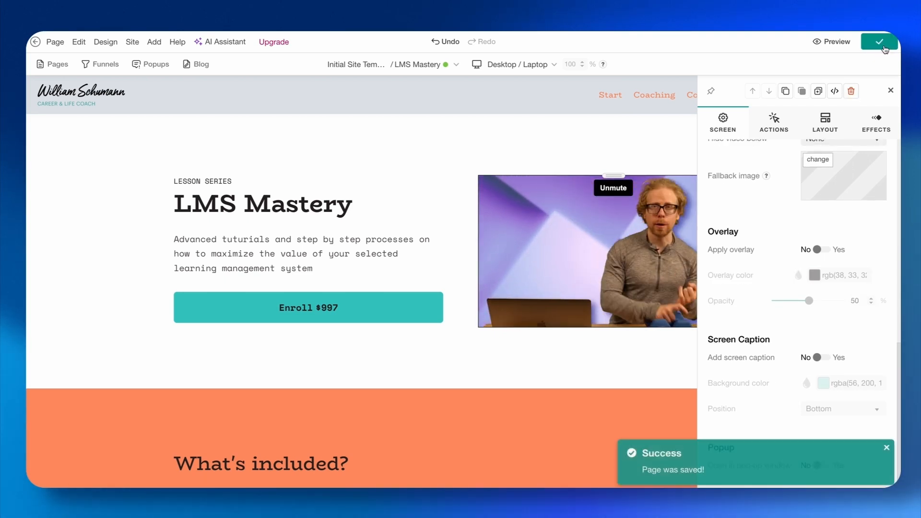
{"action": "left_click", "coordinate": [890, 92]}
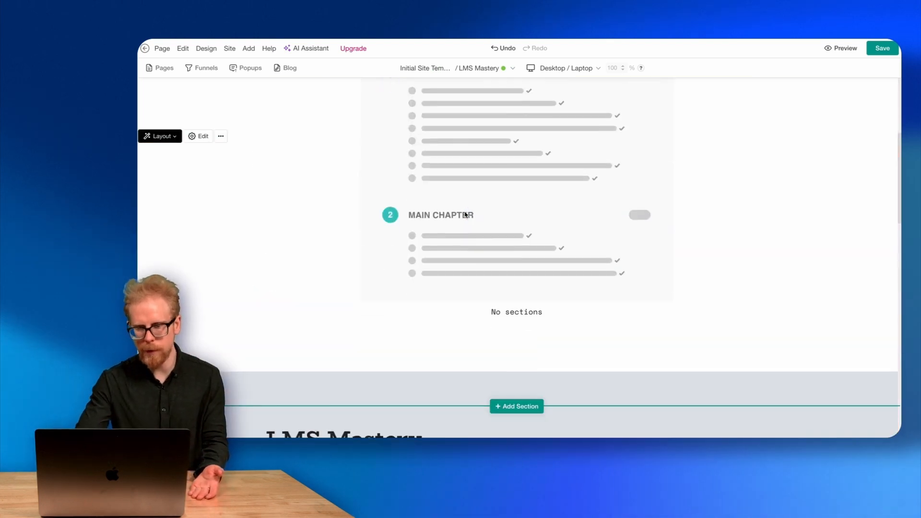
- Look over the course page from the hero section down through Course Lessons and back to the hero
{"action": "scroll", "coordinate": [465, 215], "scroll_direction": "down", "scroll_amount": 3}
{"action": "scroll", "coordinate": [465, 215], "scroll_direction": "down", "scroll_amount": 6}
{"action": "scroll", "coordinate": [465, 215], "scroll_direction": "up", "scroll_amount": 12}
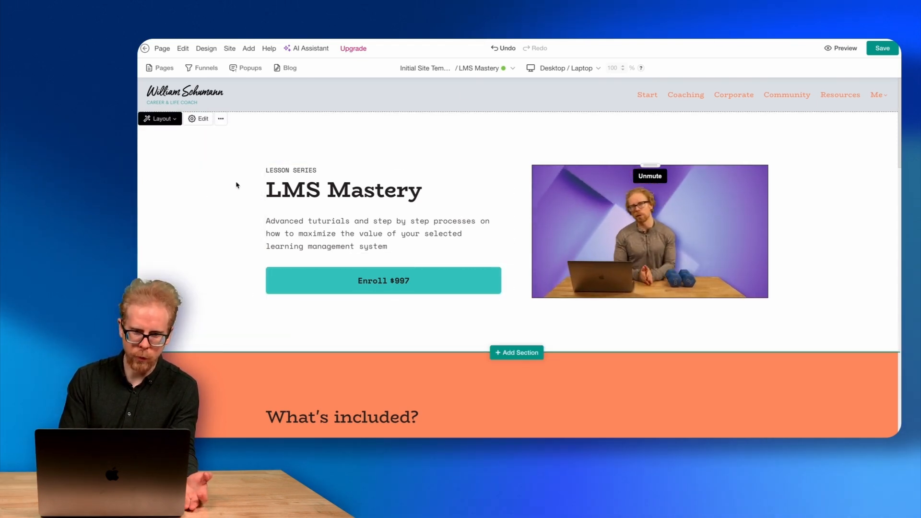
{"action": "scroll", "coordinate": [225, 109], "scroll_direction": "down", "scroll_amount": 1}
{"action": "scroll", "coordinate": [223, 98], "scroll_direction": "up", "scroll_amount": 1}
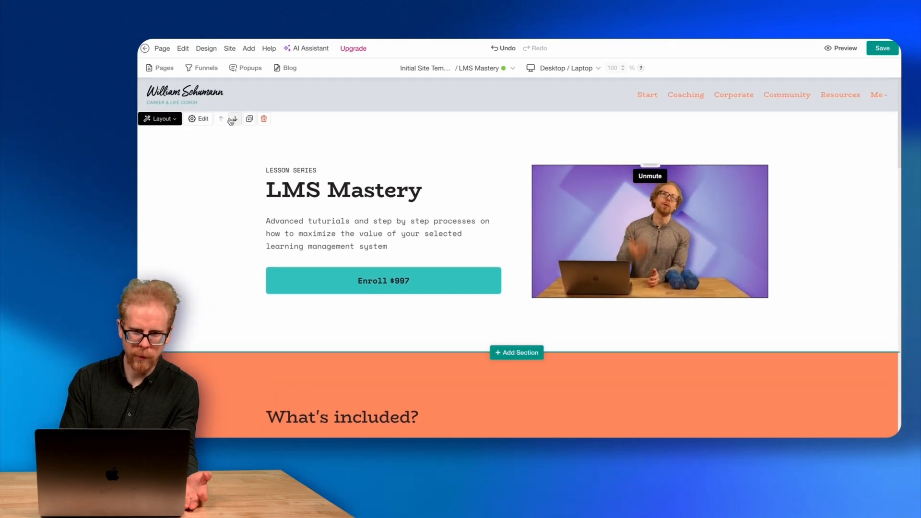
- Move the LMS Mastery hero section below the What's included section and back to the top of the page
{"action": "left_click", "coordinate": [233, 120]}
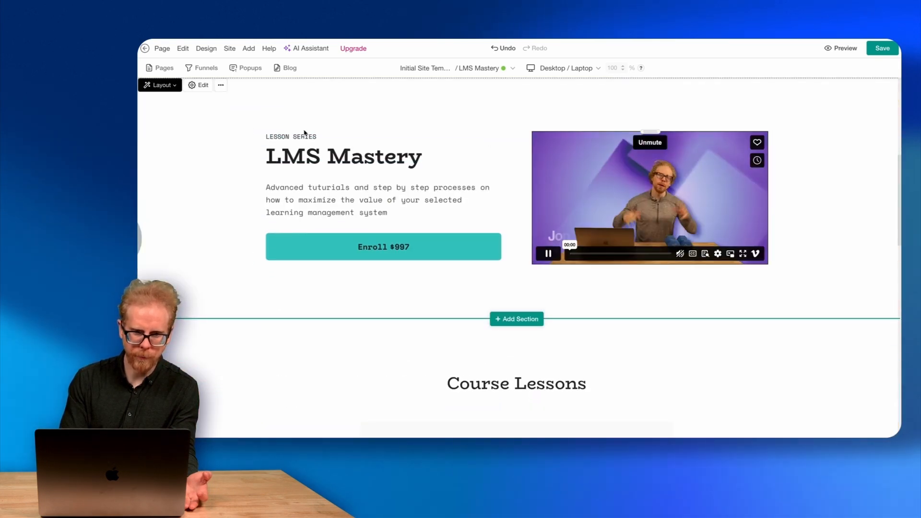
{"action": "scroll", "coordinate": [226, 171], "scroll_direction": "up", "scroll_amount": 1}
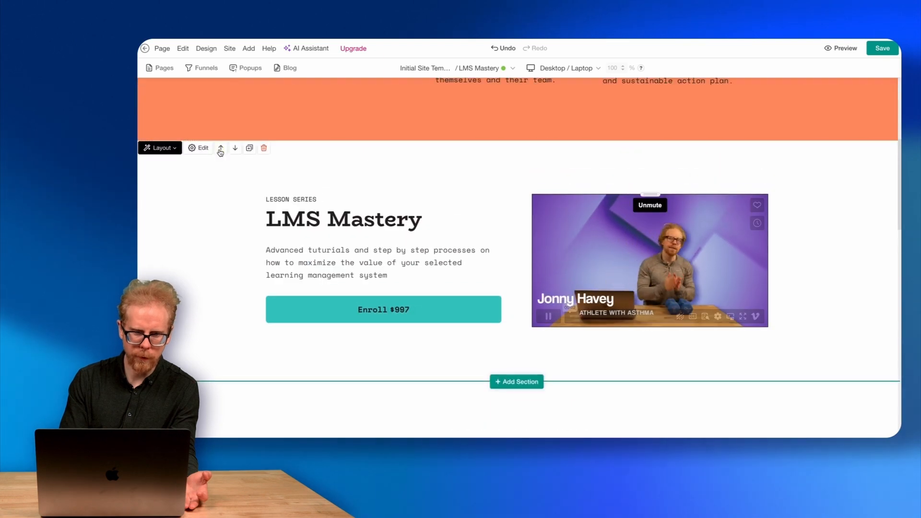
{"action": "left_click", "coordinate": [222, 149]}
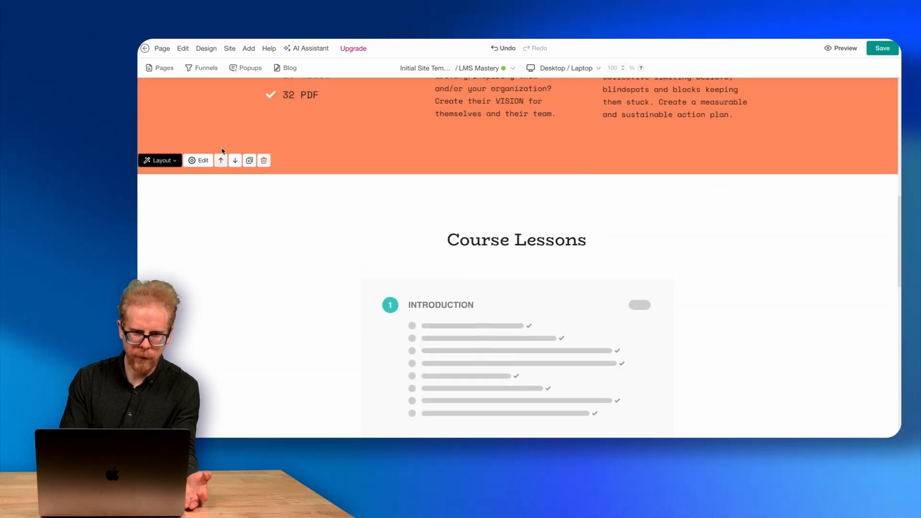
{"action": "scroll", "coordinate": [590, 374], "scroll_direction": "up", "scroll_amount": 1}
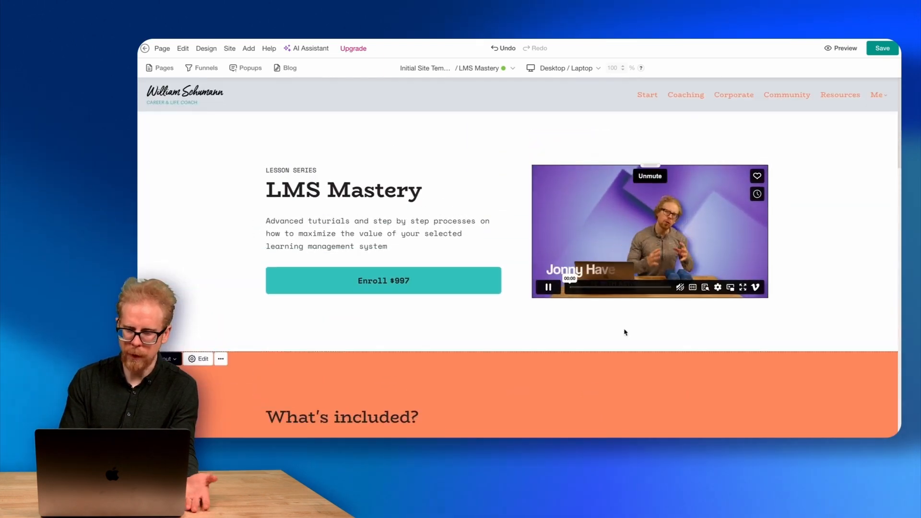
- Open the hero video's screen settings and look over the What's included and Course Lessons sections
{"action": "left_click", "coordinate": [534, 291]}
{"action": "scroll", "coordinate": [494, 233], "scroll_direction": "down", "scroll_amount": 1}
{"action": "scroll", "coordinate": [494, 232], "scroll_direction": "down", "scroll_amount": 3}
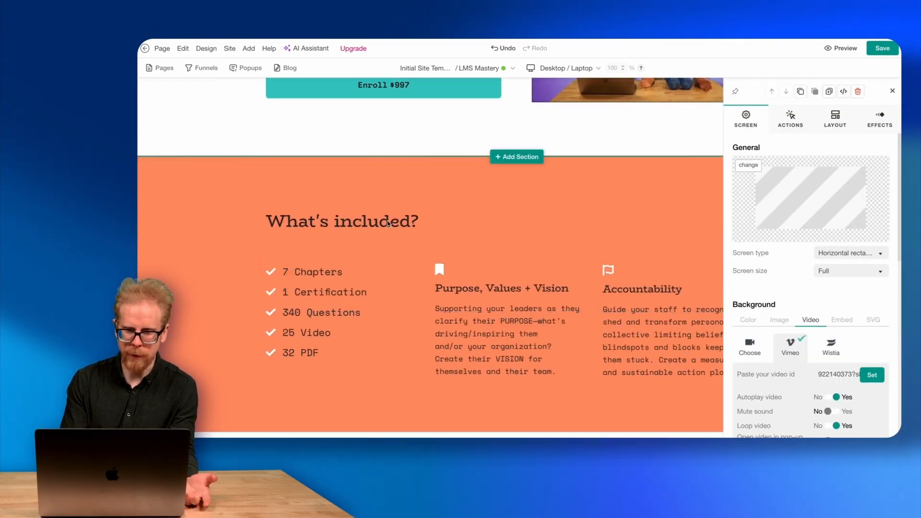
{"action": "scroll", "coordinate": [504, 157], "scroll_direction": "down", "scroll_amount": 4}
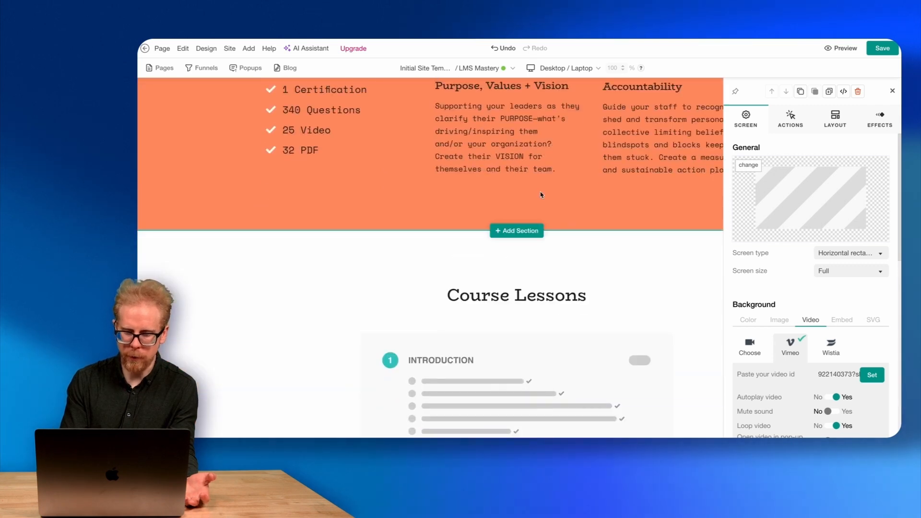
{"action": "scroll", "coordinate": [541, 195], "scroll_direction": "down", "scroll_amount": 4}
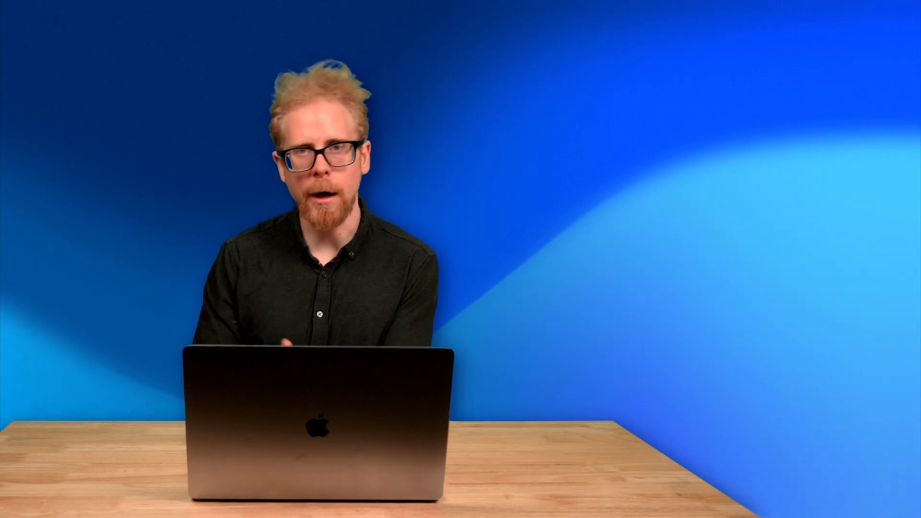